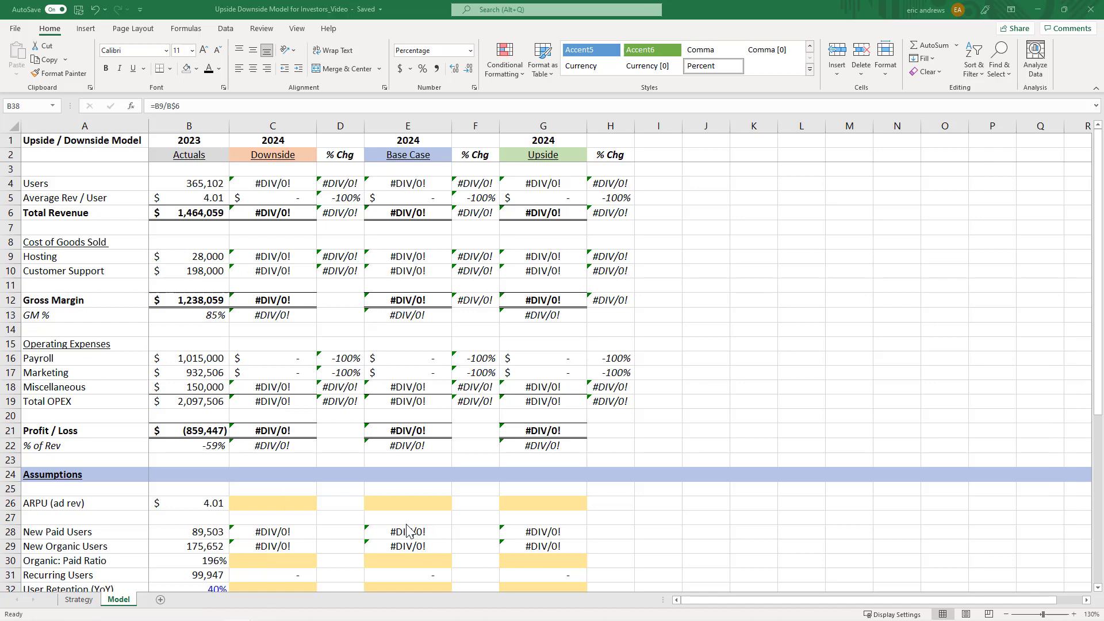
Step: Switch to the Strategy sheet and zoom in on the 'What investors want to see' heading
{"action": "left_click", "coordinate": [86, 603]}
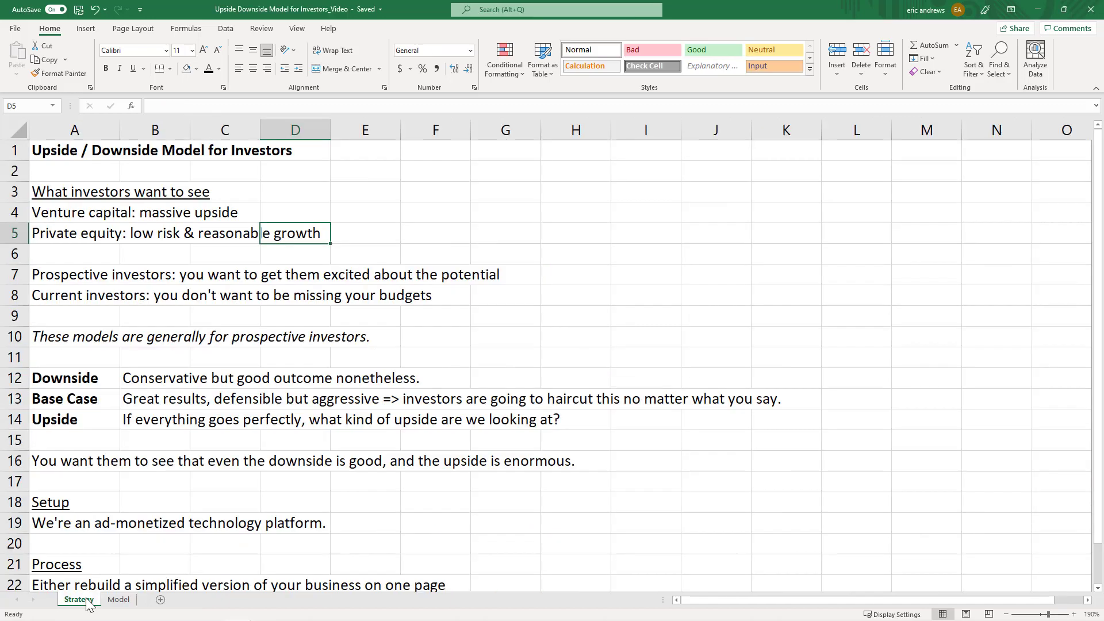
{"action": "left_click", "coordinate": [75, 191]}
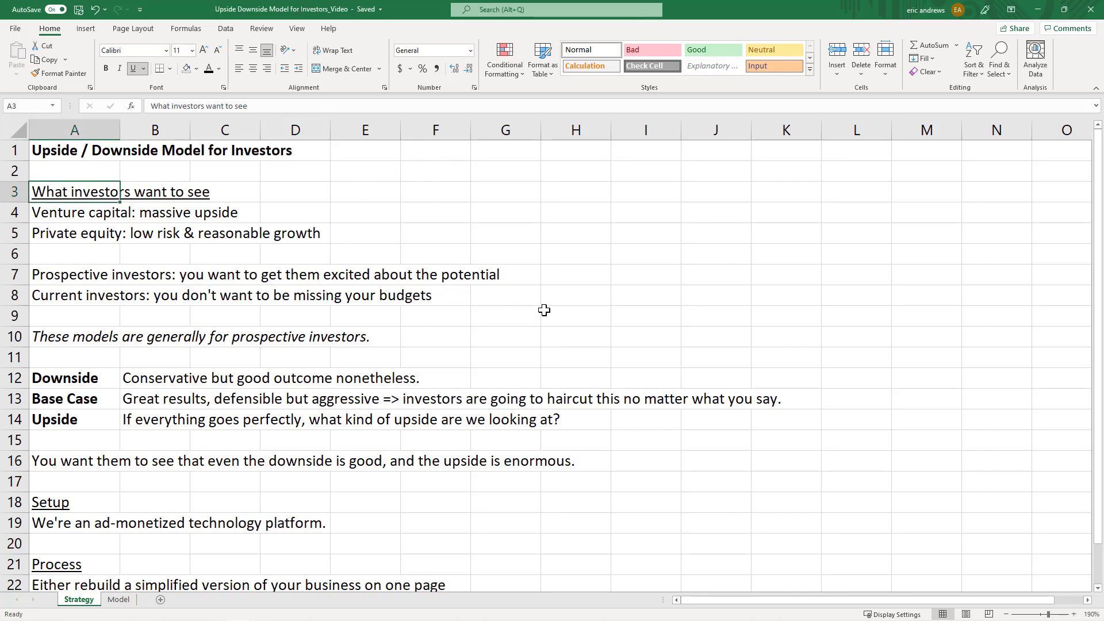
{"action": "left_click", "coordinate": [1073, 614]}
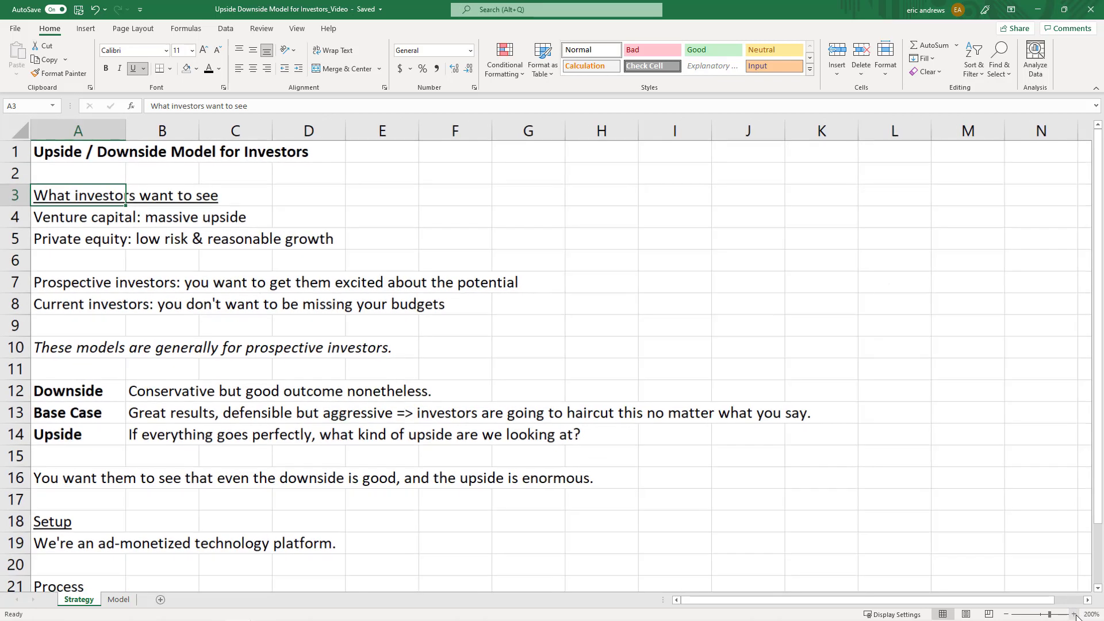
{"action": "left_click", "coordinate": [1074, 614]}
{"action": "left_click", "coordinate": [1074, 614]}
{"action": "scroll", "coordinate": [840, 443], "scroll_direction": "up", "scroll_amount": 1}
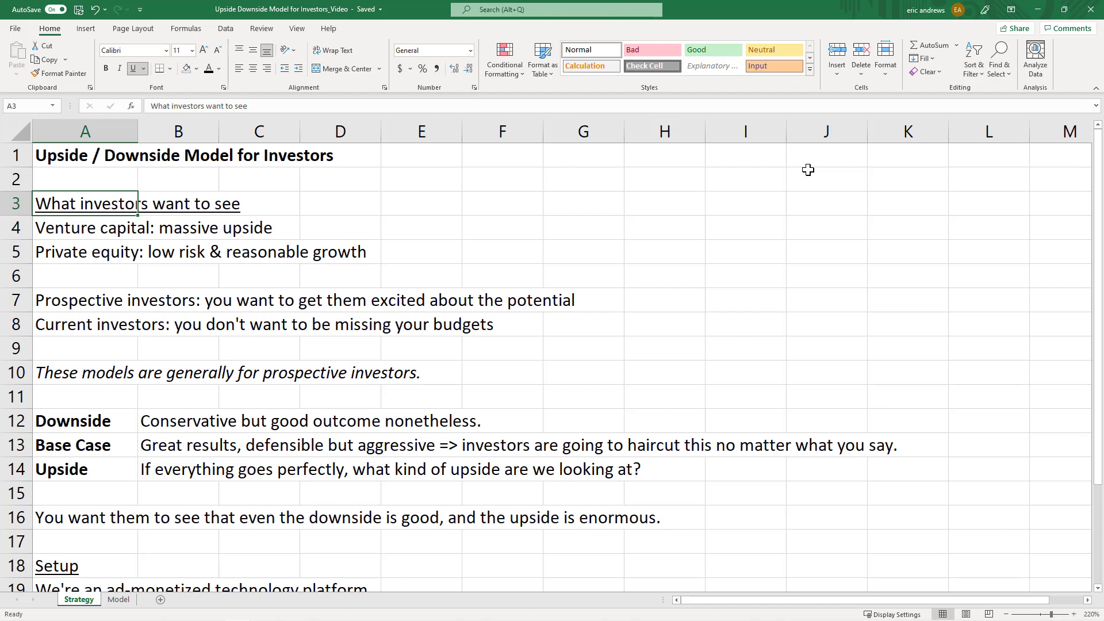
Step: Step through the venture capital and private equity lines, enlarging the sheet further
{"action": "key", "text": "Down"}
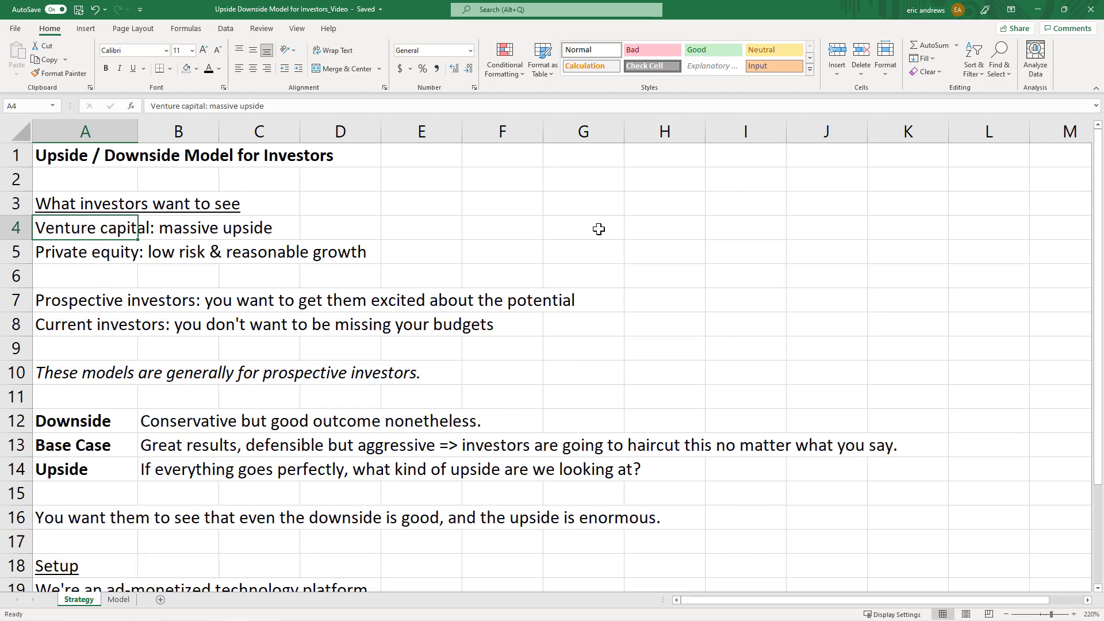
{"action": "key", "text": "Down"}
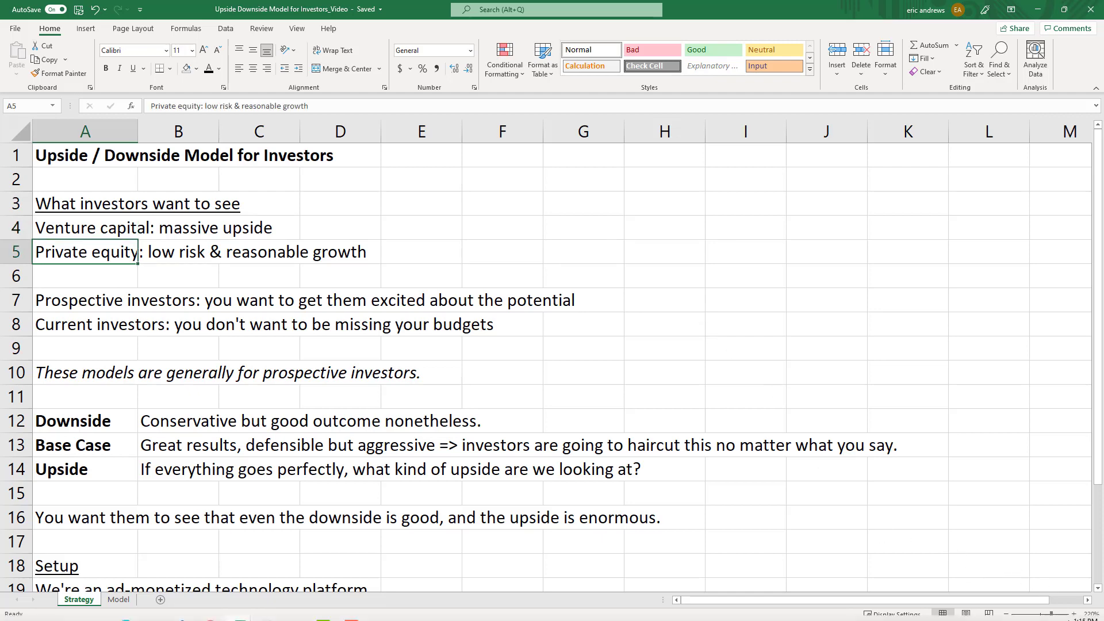
{"action": "left_click", "coordinate": [1074, 614]}
{"action": "left_click", "coordinate": [1074, 614]}
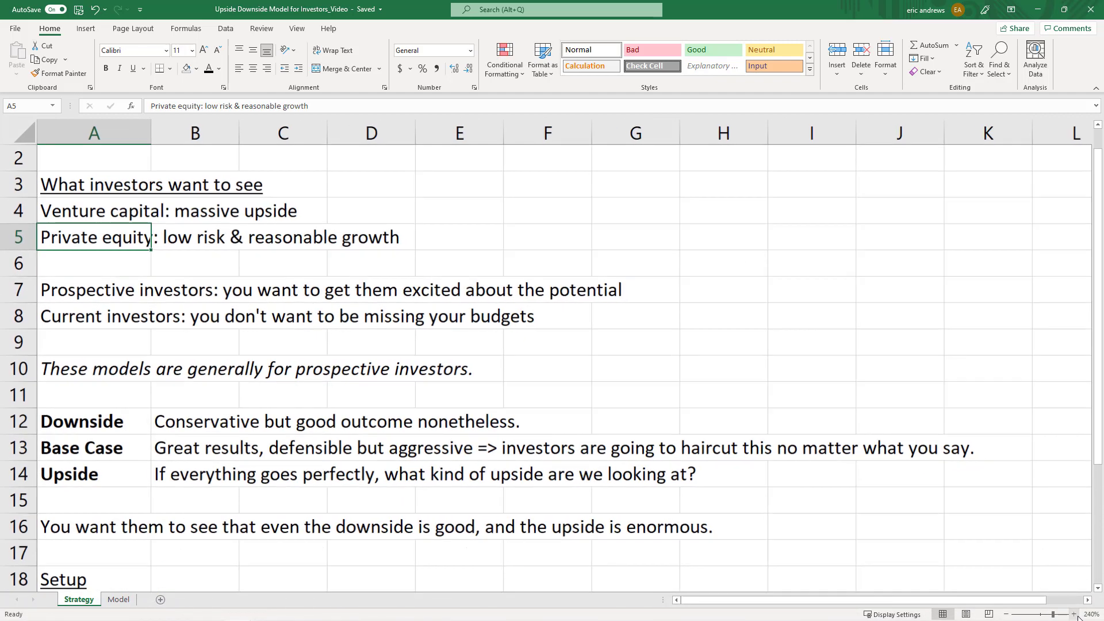
{"action": "left_click", "coordinate": [1074, 614]}
{"action": "scroll", "coordinate": [660, 311], "scroll_direction": "up", "scroll_amount": 1}
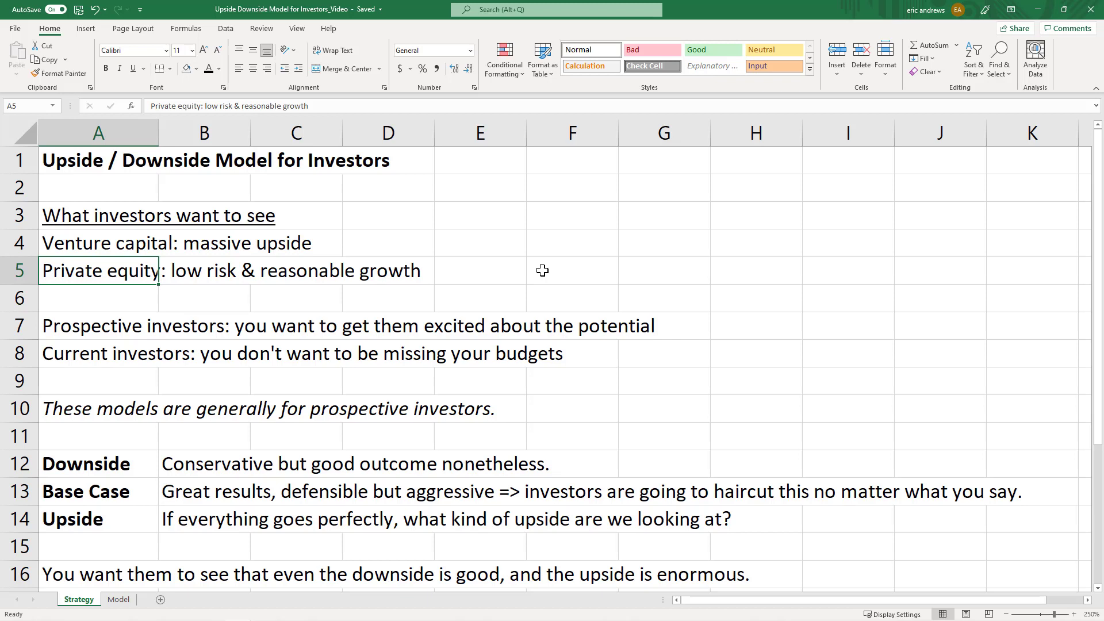
{"action": "left_click", "coordinate": [83, 336]}
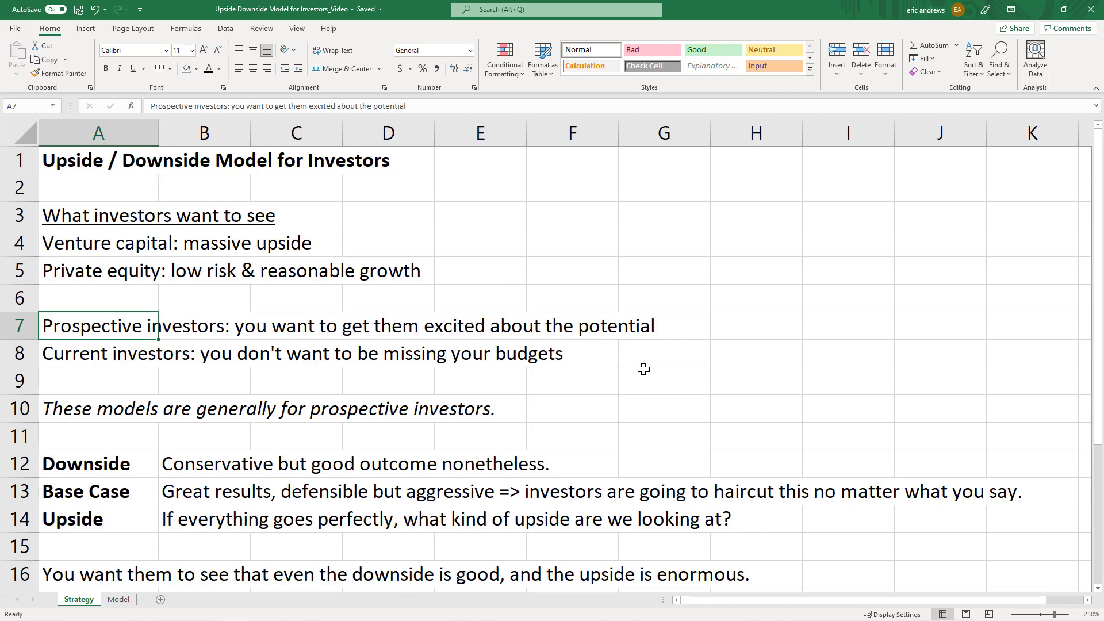
{"action": "key", "text": "Down"}
{"action": "key", "text": "Up"}
{"action": "key", "text": "Down"}
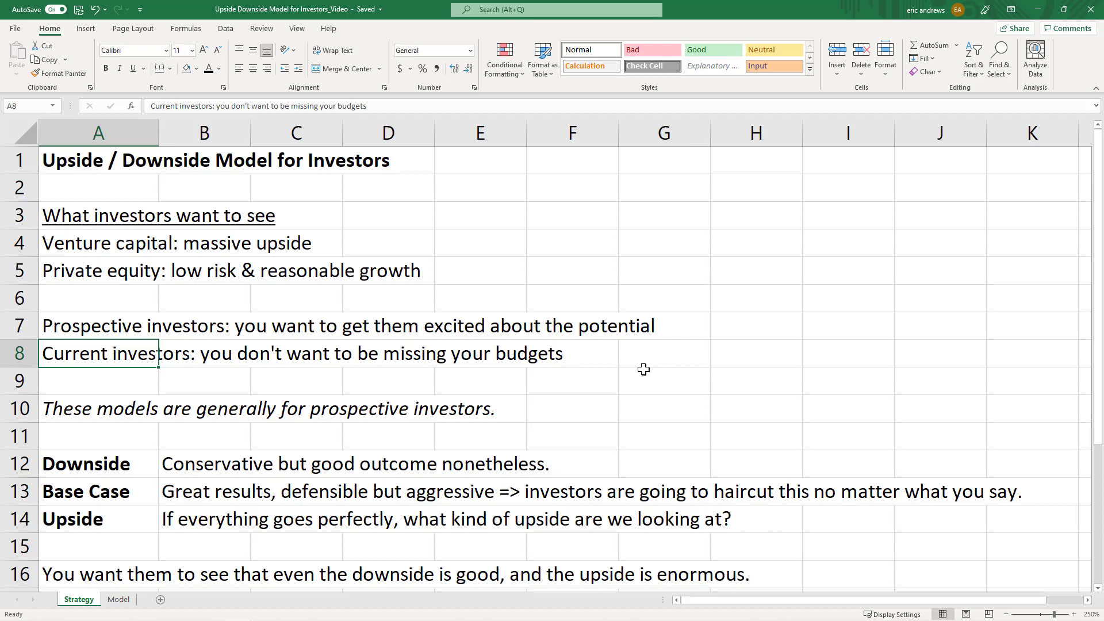
{"action": "key", "text": "Down"}
{"action": "key", "text": "Down"}
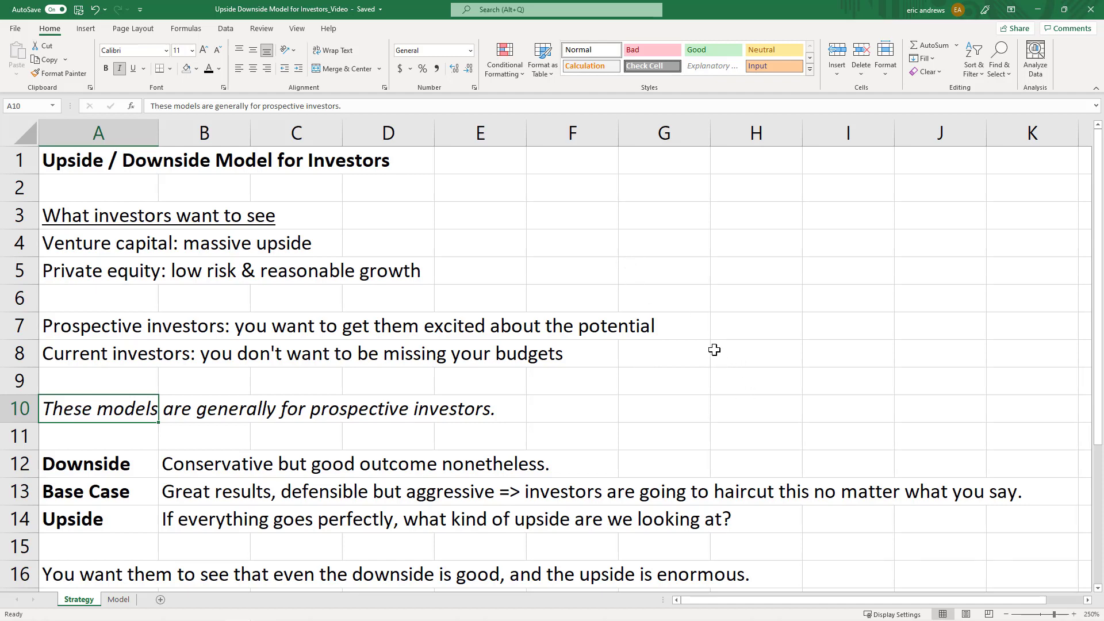
{"action": "scroll", "coordinate": [710, 348], "scroll_direction": "down", "scroll_amount": 3}
{"action": "left_click", "coordinate": [220, 225]}
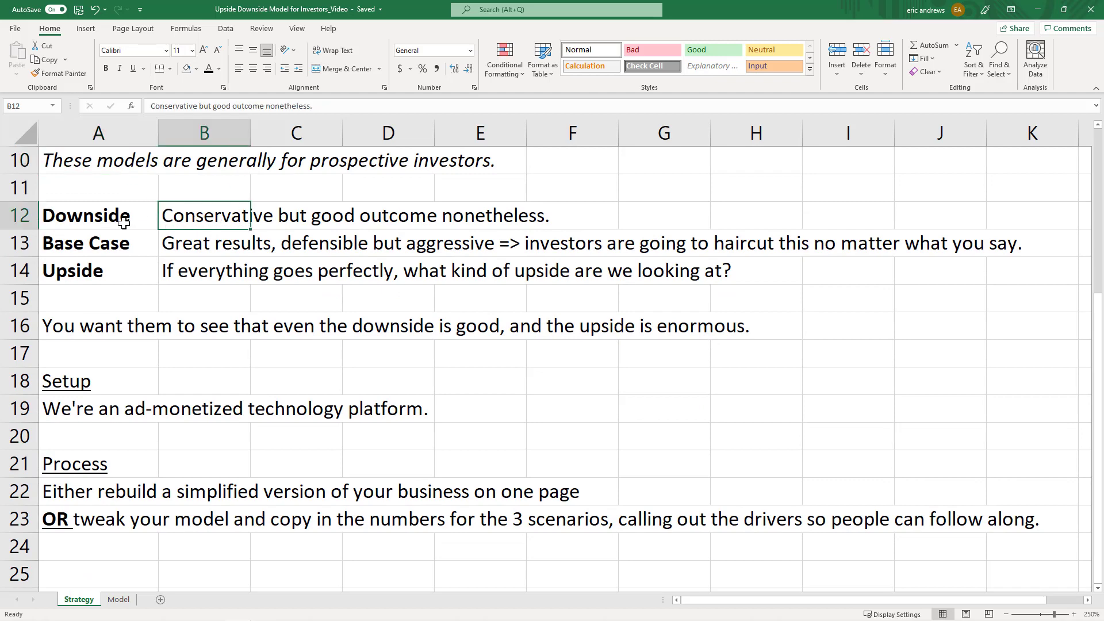
{"action": "scroll", "coordinate": [184, 253], "scroll_direction": "up", "scroll_amount": 3}
{"action": "left_click", "coordinate": [119, 242]}
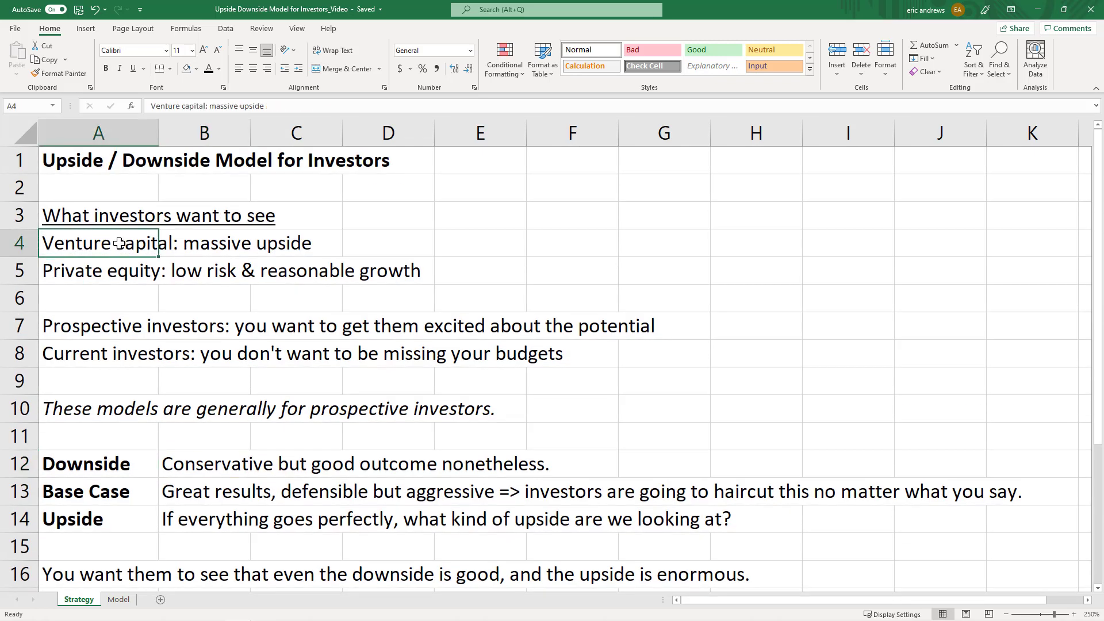
{"action": "left_click", "coordinate": [96, 325]}
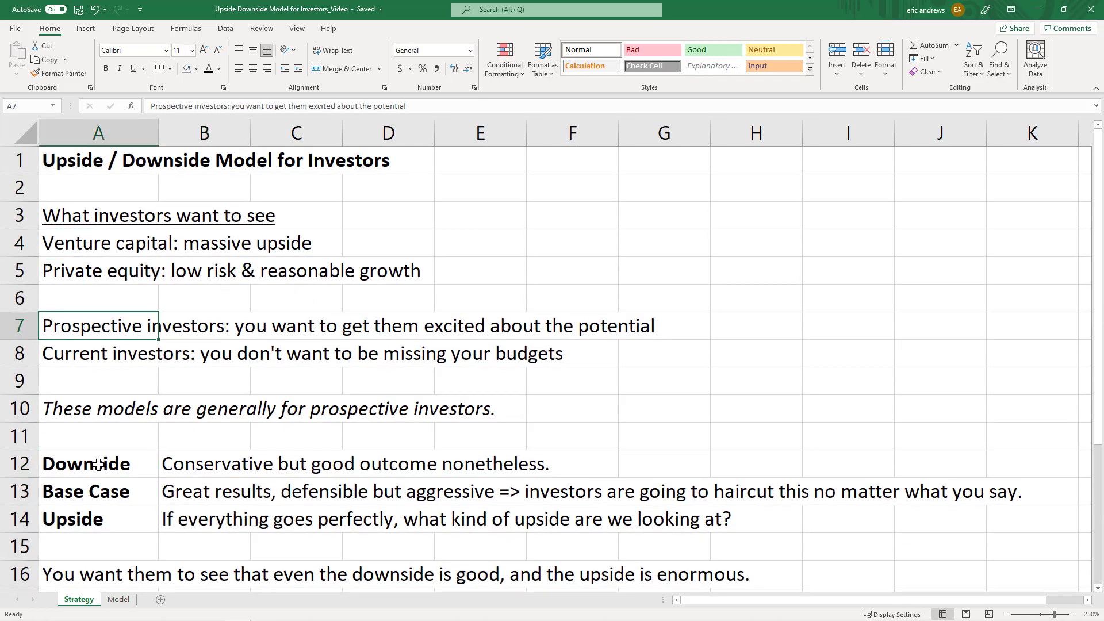
{"action": "left_click_drag", "start_coordinate": [77, 465], "coordinate": [248, 465]}
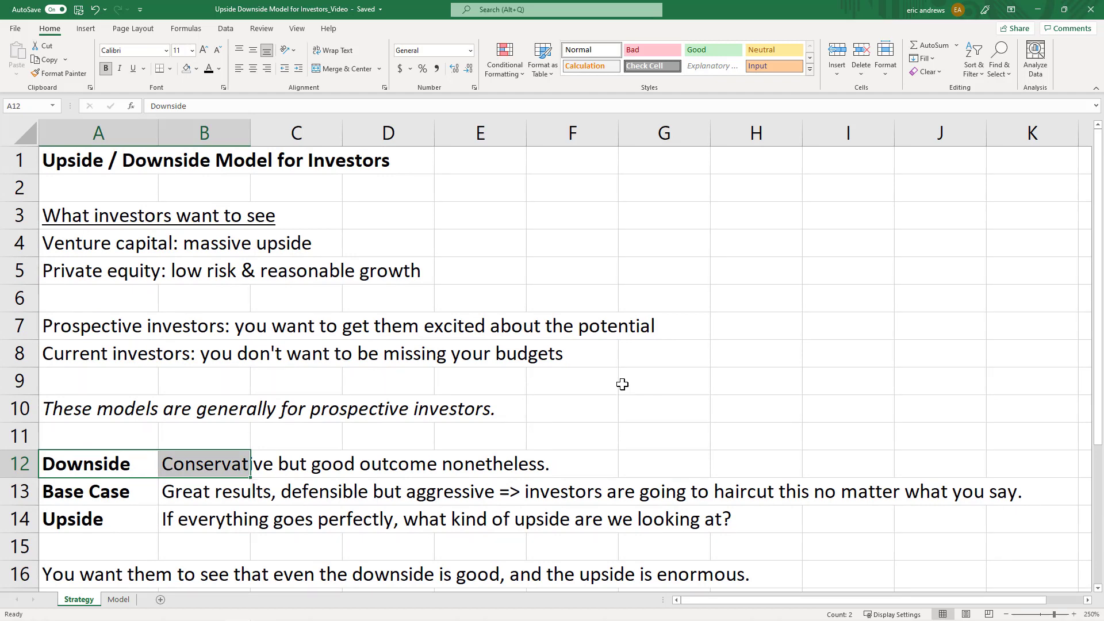
{"action": "left_click", "coordinate": [206, 468]}
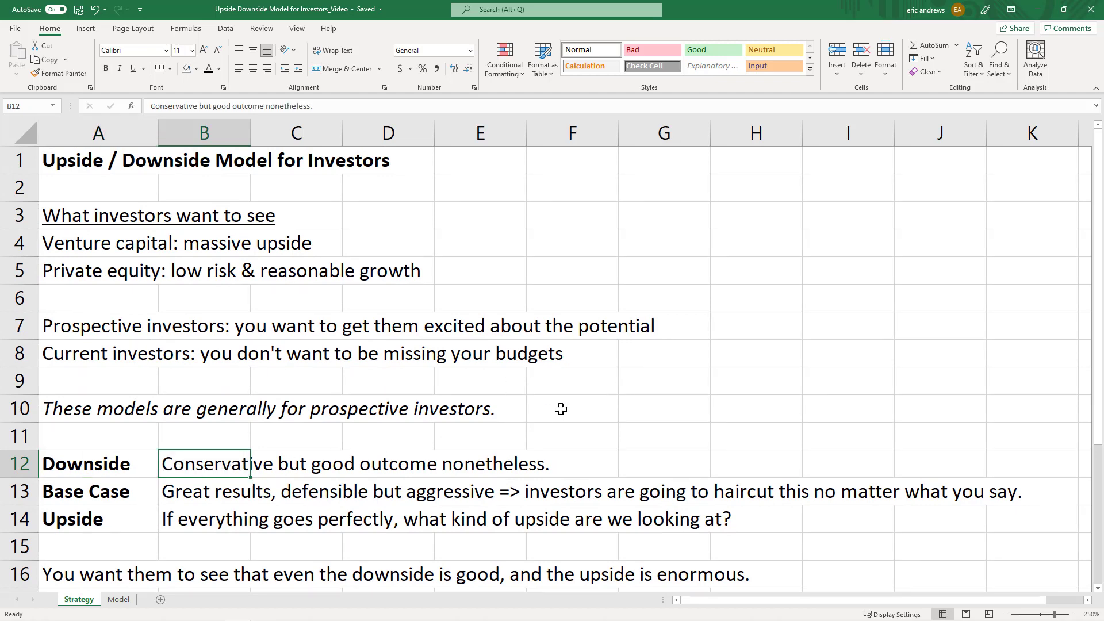
{"action": "scroll", "coordinate": [674, 409], "scroll_direction": "down", "scroll_amount": 1}
{"action": "scroll", "coordinate": [674, 409], "scroll_direction": "down", "scroll_amount": 1}
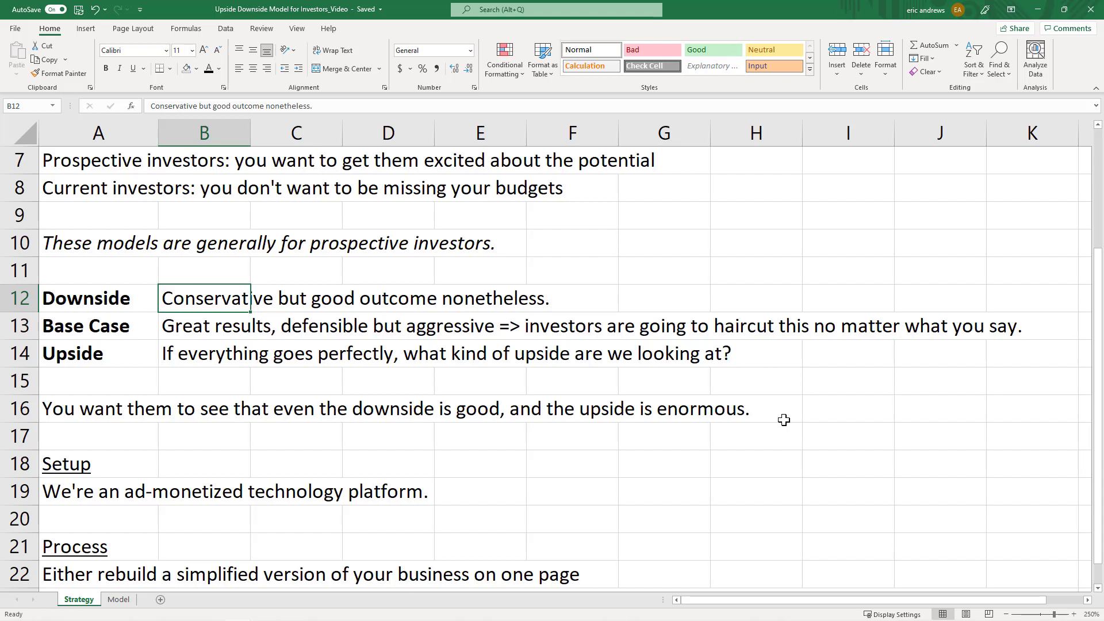
{"action": "key", "text": "Down"}
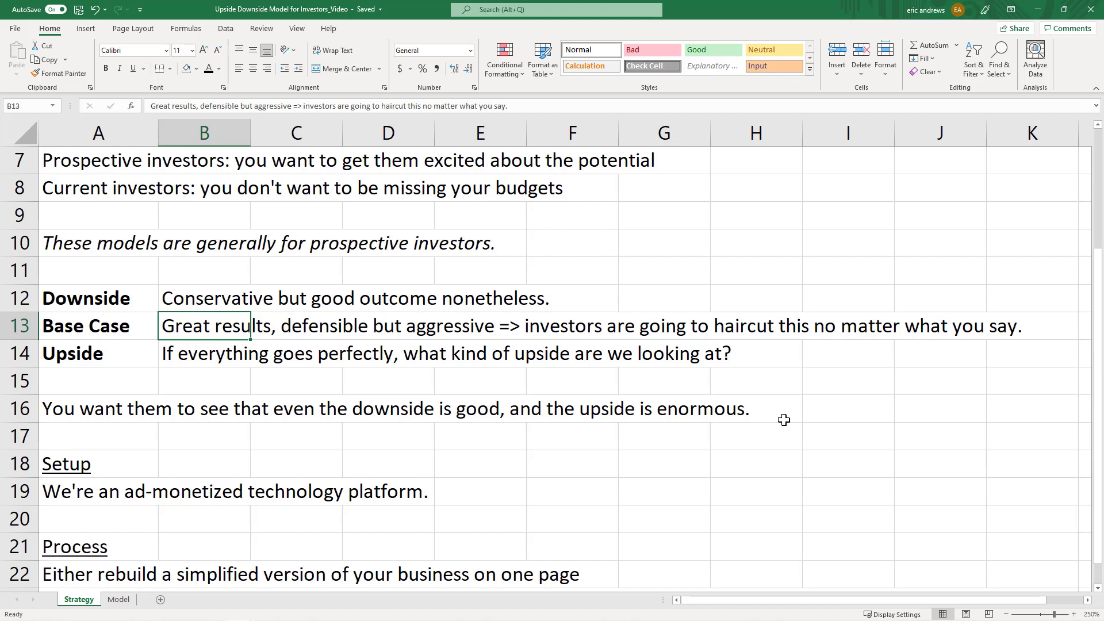
{"action": "key", "text": "Down"}
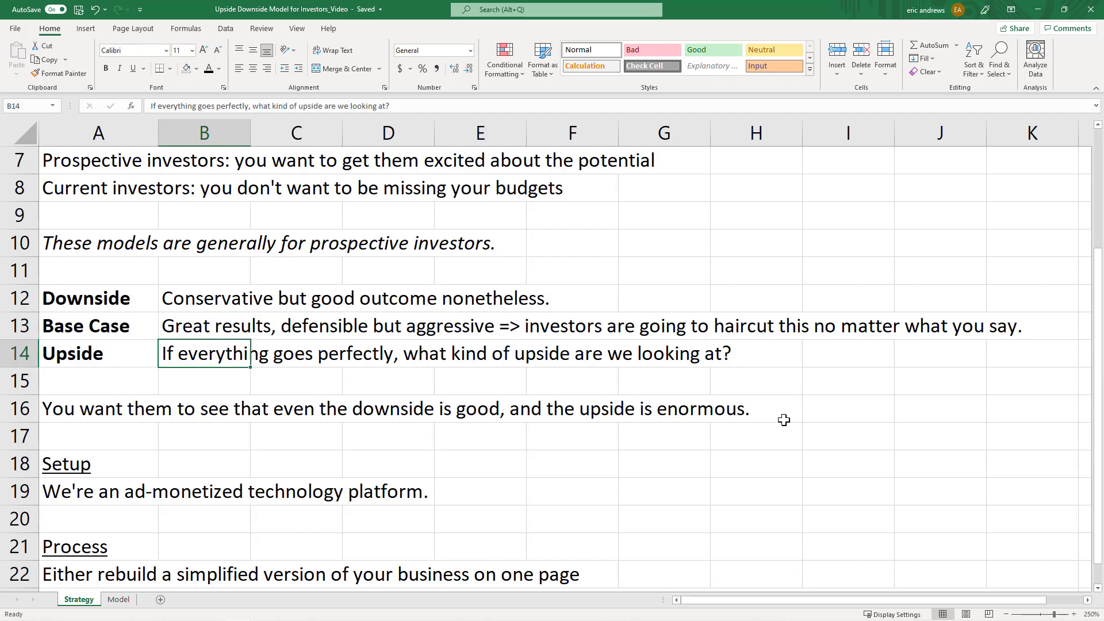
{"action": "key", "text": "Down"}
{"action": "key", "text": "Down"}
{"action": "key", "text": "Left"}
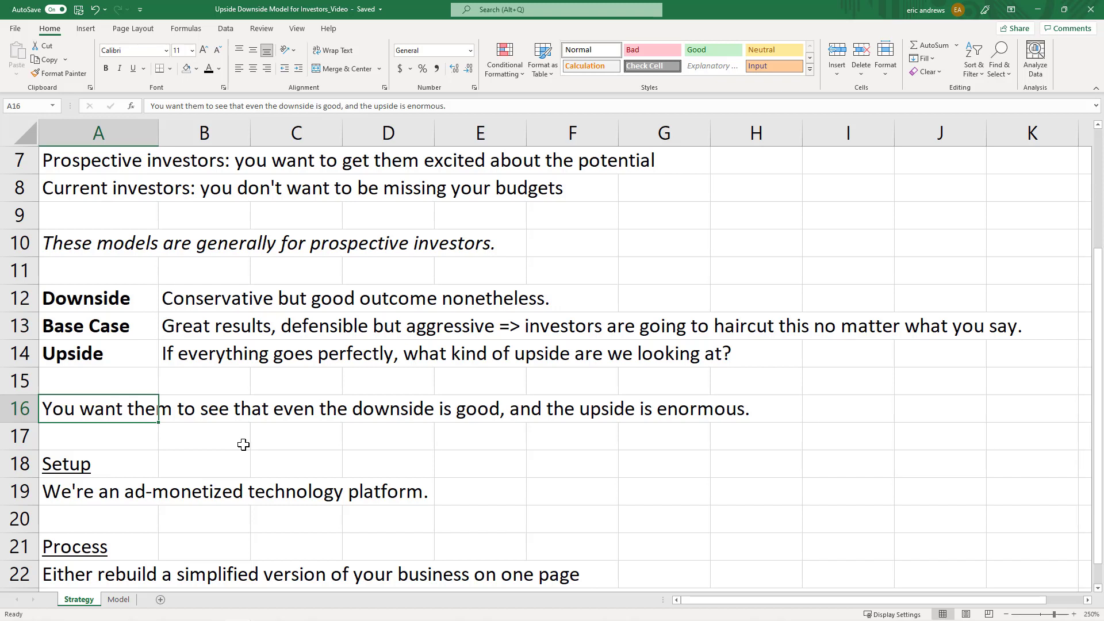
{"action": "scroll", "coordinate": [121, 414], "scroll_direction": "down", "scroll_amount": 1}
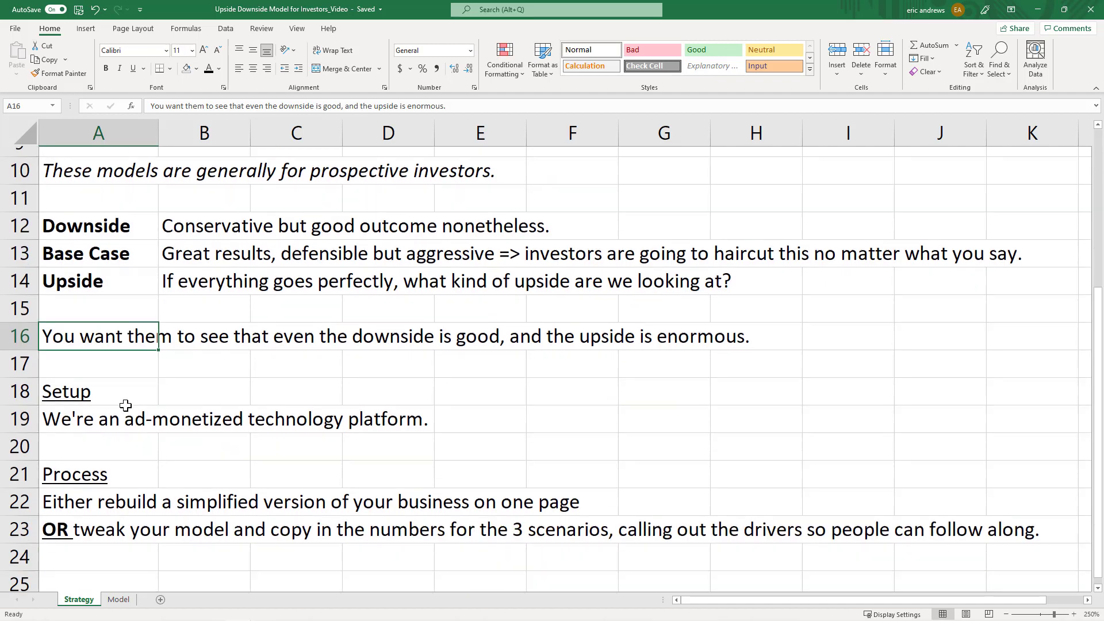
Step: Read the Setup note on the ad-monetized technology platform and the Process heading
{"action": "left_click", "coordinate": [103, 384]}
{"action": "left_click", "coordinate": [99, 413]}
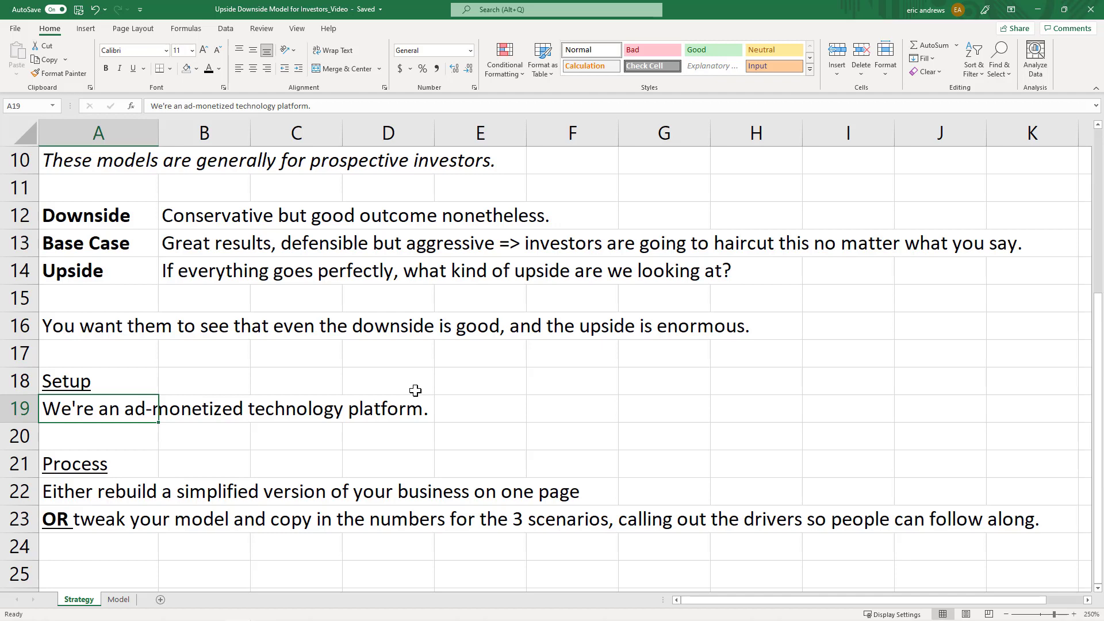
{"action": "left_click", "coordinate": [88, 463]}
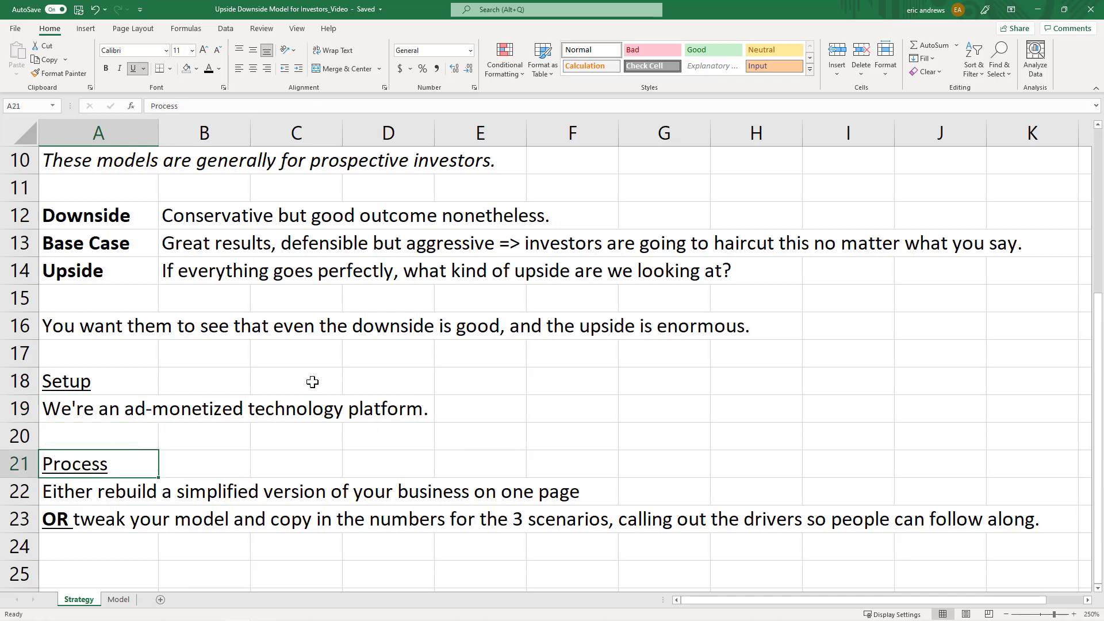
{"action": "scroll", "coordinate": [312, 382], "scroll_direction": "down", "scroll_amount": 1}
Step: Go through the rebuild-a-simplified-version and tweak-your-model options, then return to the Model sheet
{"action": "key", "text": "Down"}
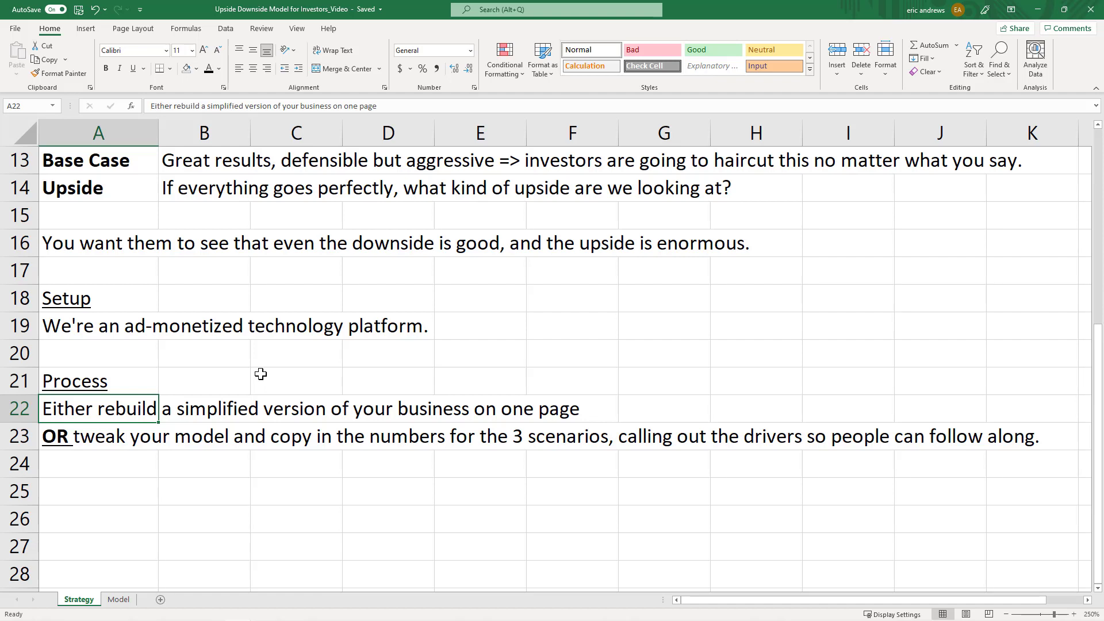
{"action": "key", "text": "Down"}
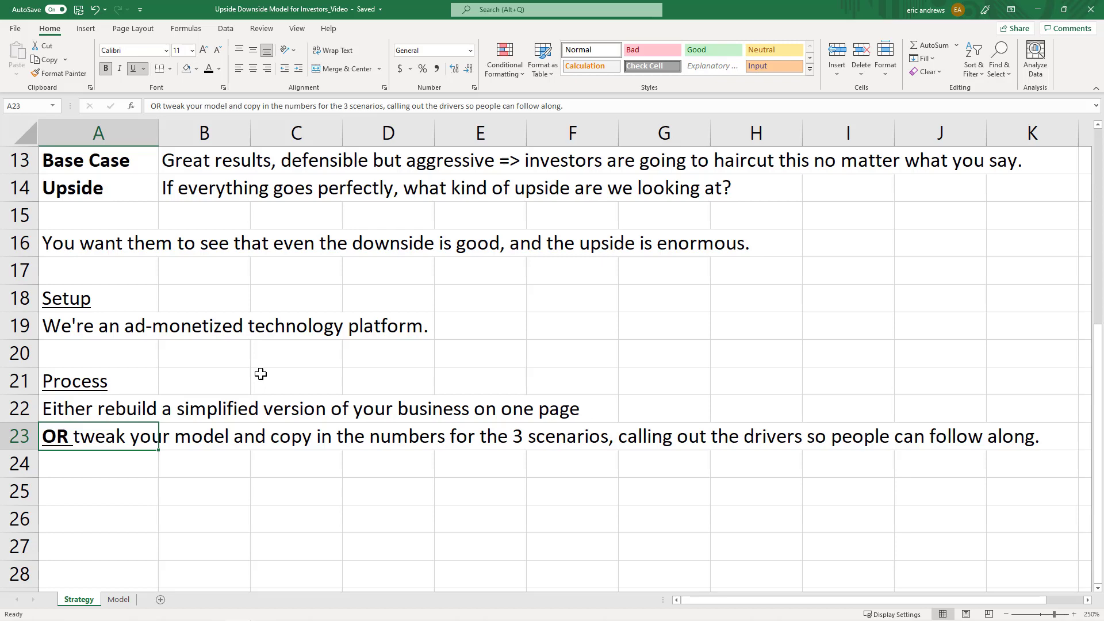
{"action": "left_click", "coordinate": [119, 600]}
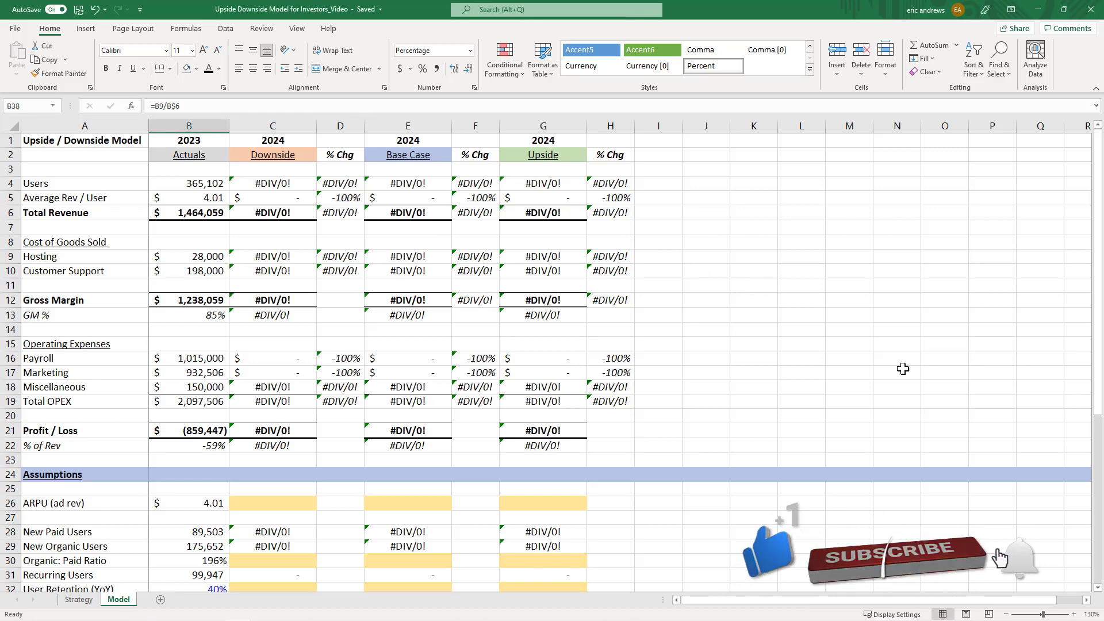
{"action": "left_click", "coordinate": [1074, 614]}
{"action": "left_click", "coordinate": [1073, 614]}
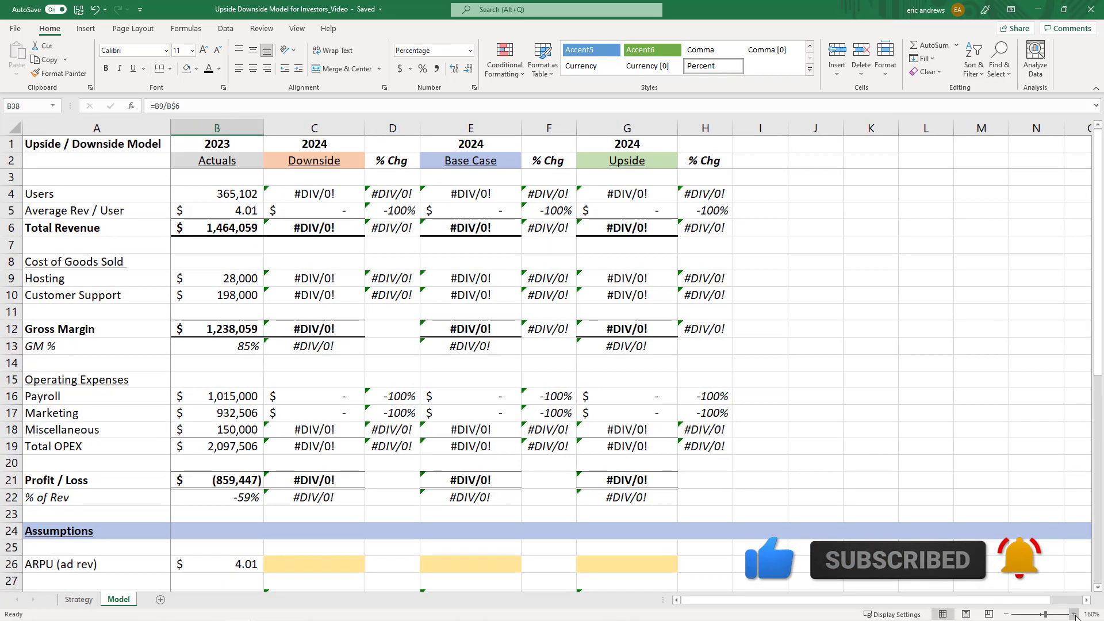
{"action": "left_click", "coordinate": [1073, 614]}
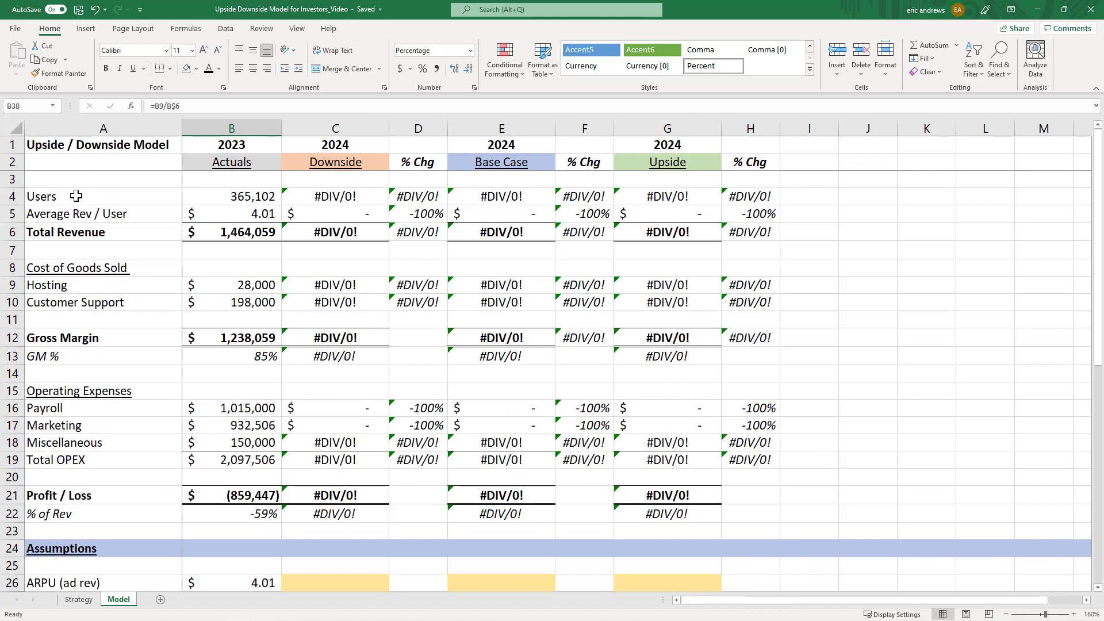
{"action": "left_click", "coordinate": [76, 196]}
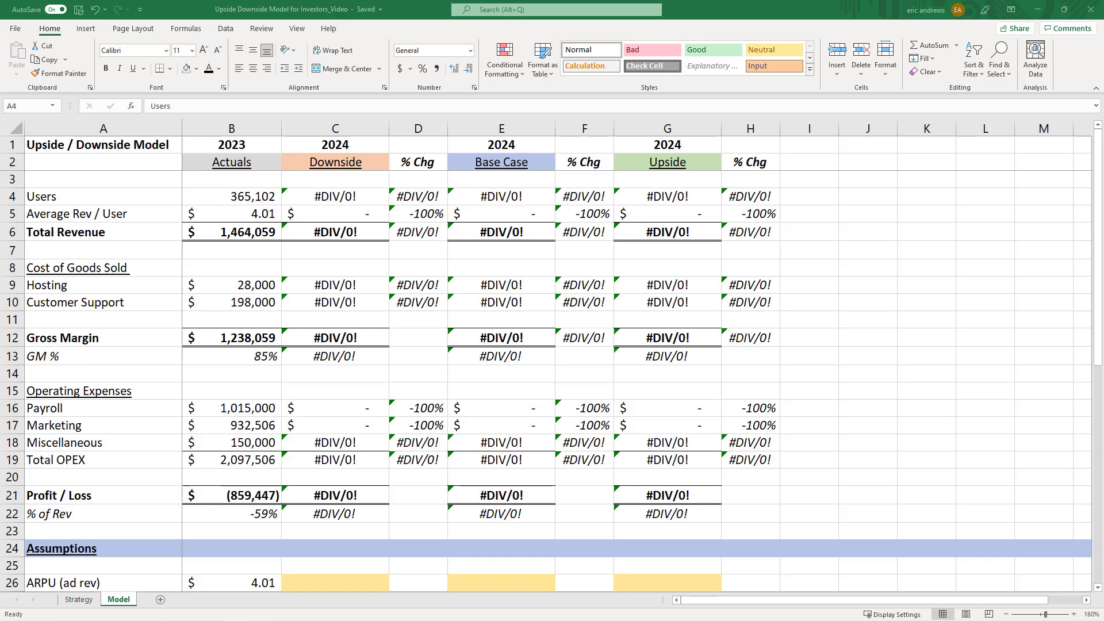
{"action": "left_click", "coordinate": [219, 125]}
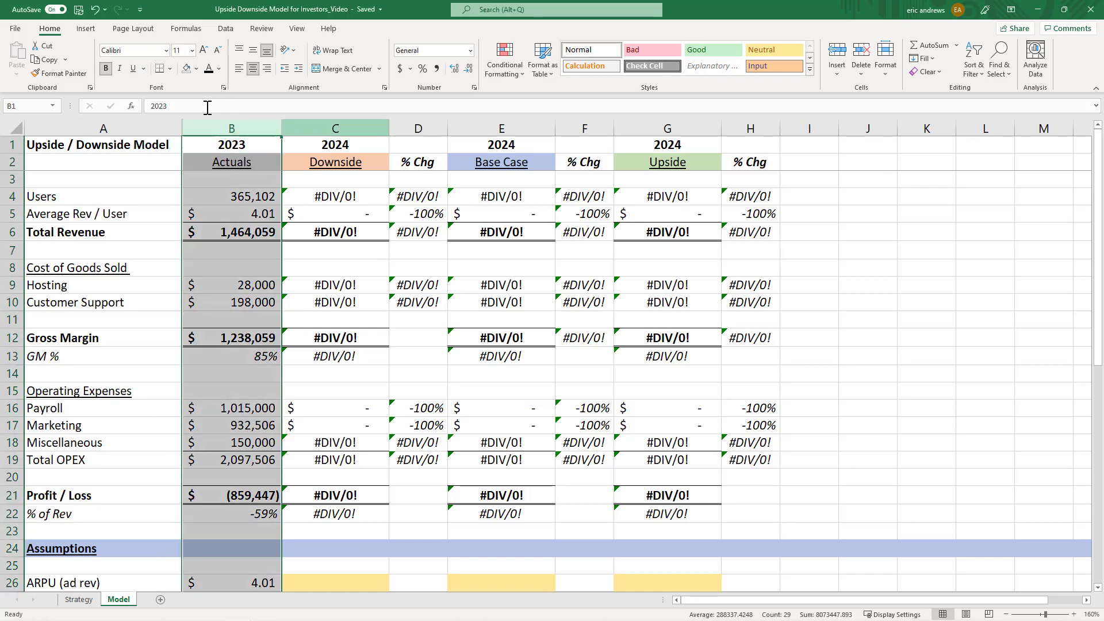
{"action": "left_click", "coordinate": [327, 126]}
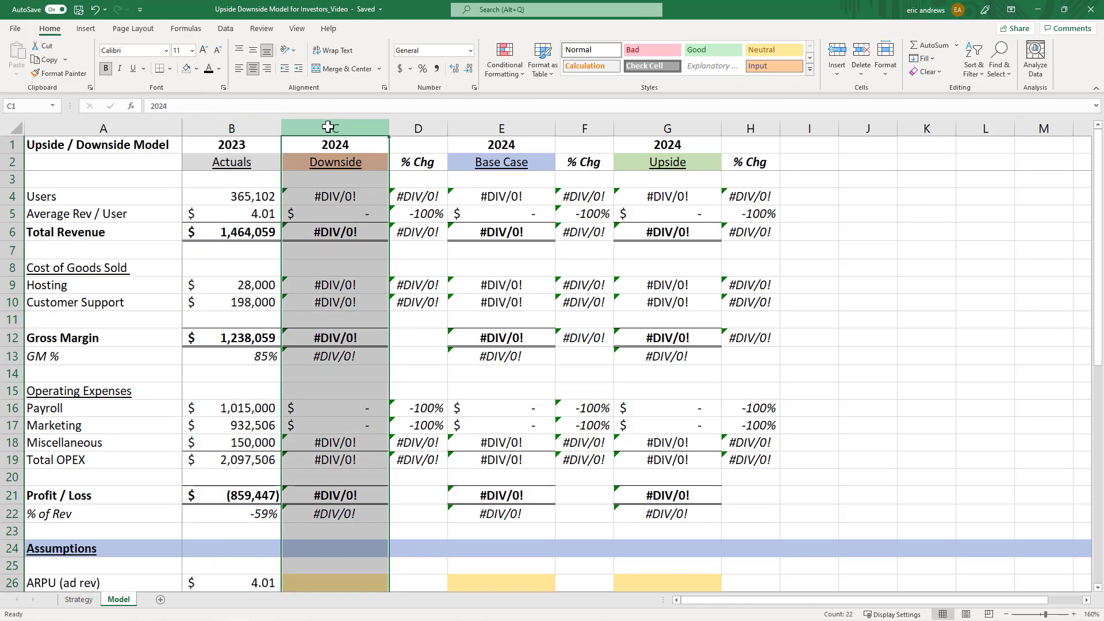
{"action": "left_click", "coordinate": [476, 122]}
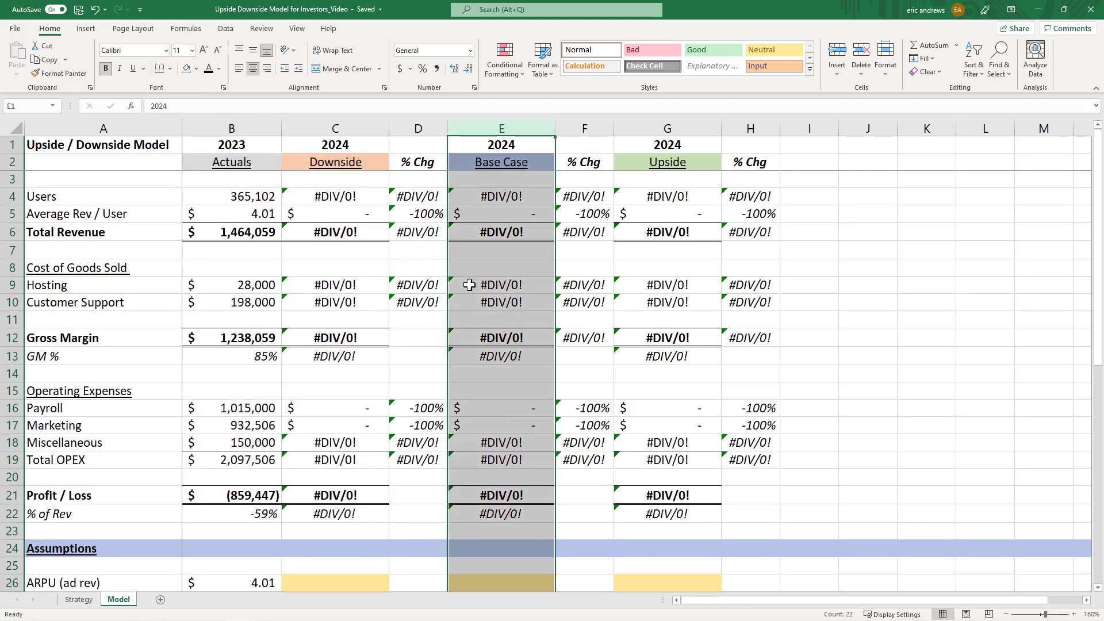
{"action": "left_click", "coordinate": [669, 126]}
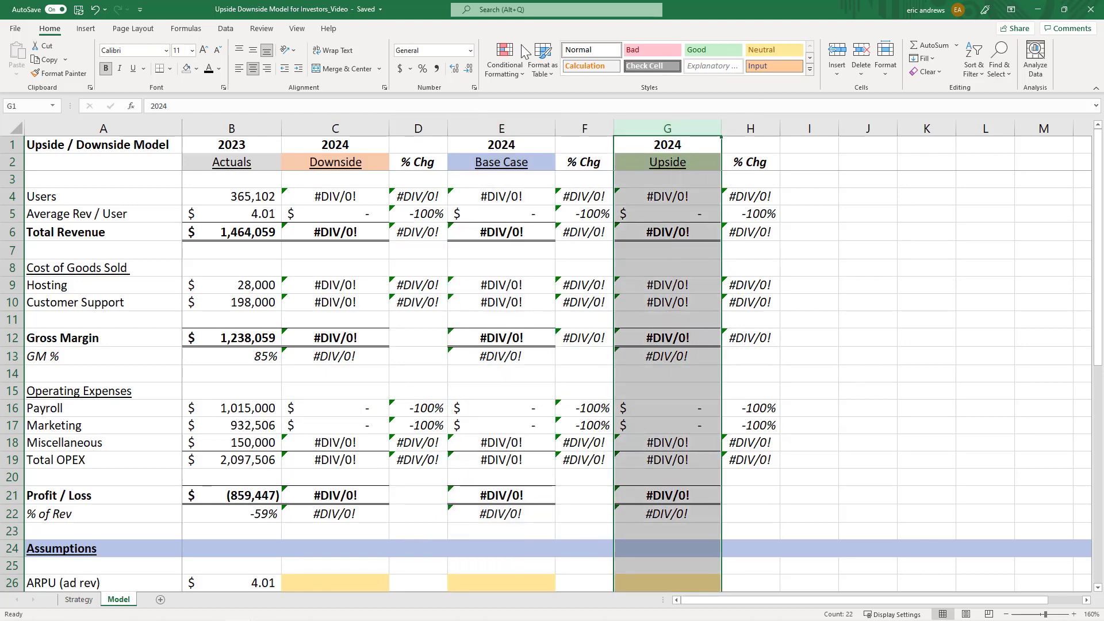
{"action": "left_click", "coordinate": [233, 128]}
{"action": "left_click", "coordinate": [330, 126]}
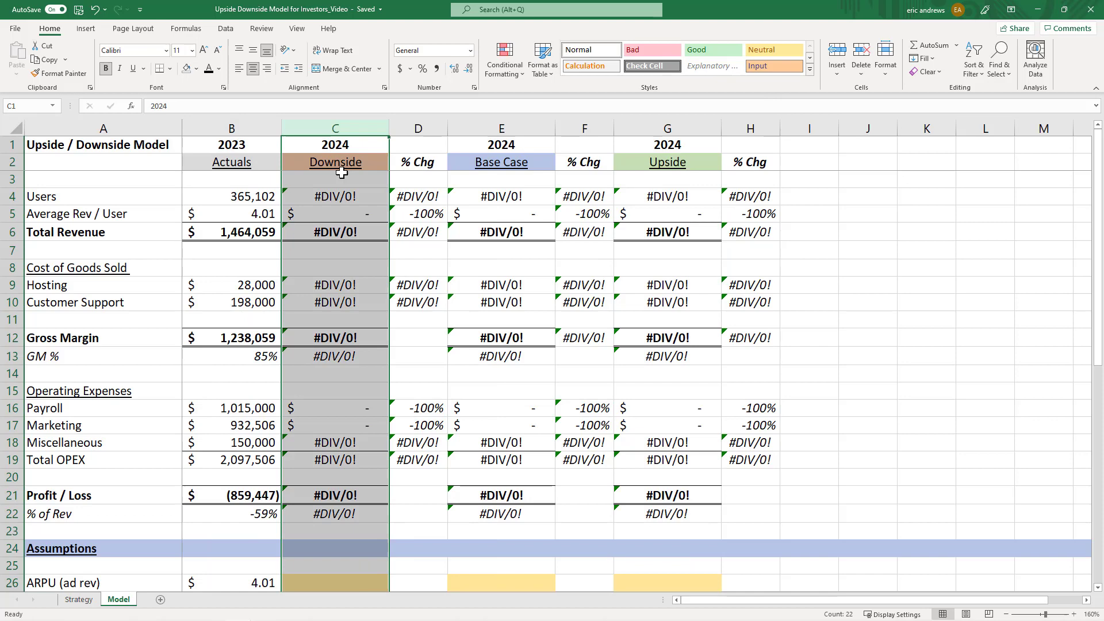
{"action": "left_click", "coordinate": [416, 126]}
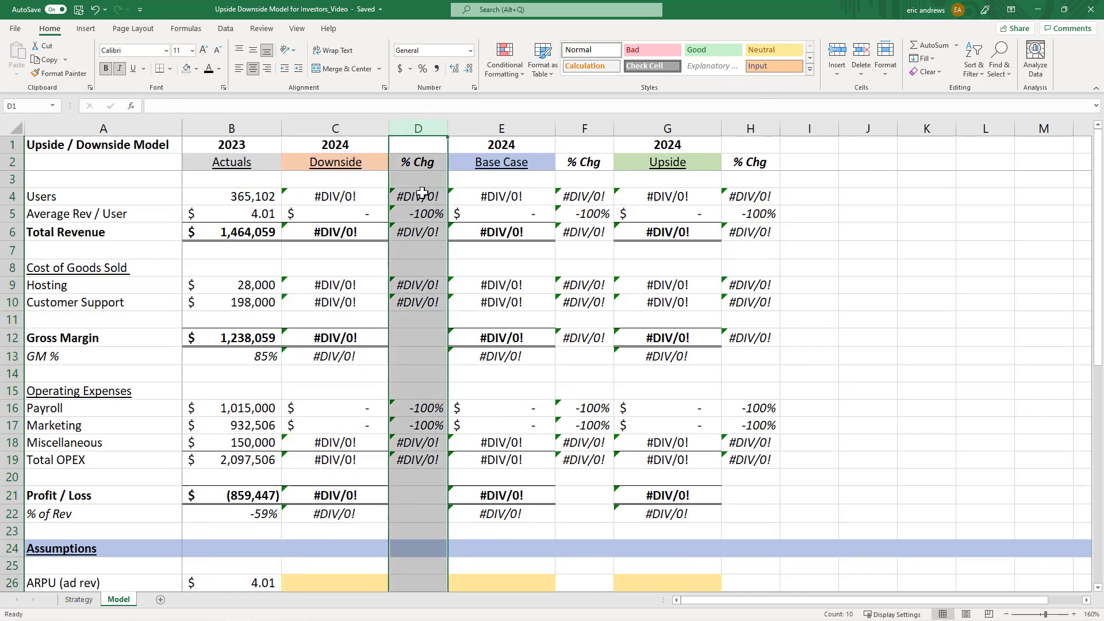
{"action": "left_click", "coordinate": [520, 128]}
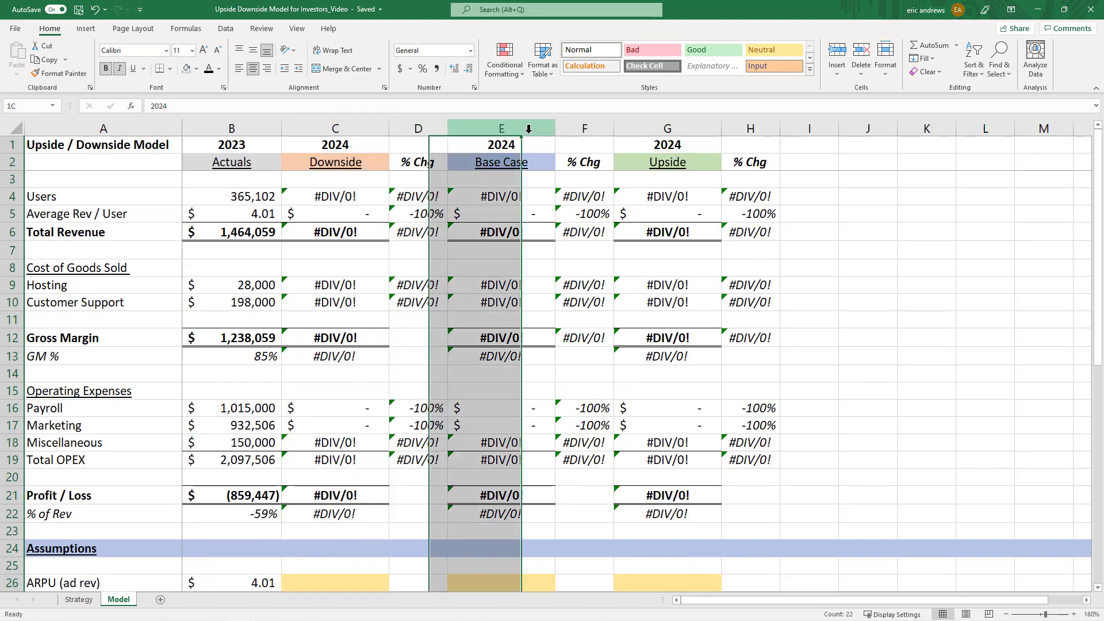
{"action": "left_click", "coordinate": [586, 127]}
{"action": "left_click", "coordinate": [668, 125]}
{"action": "left_click", "coordinate": [739, 126]}
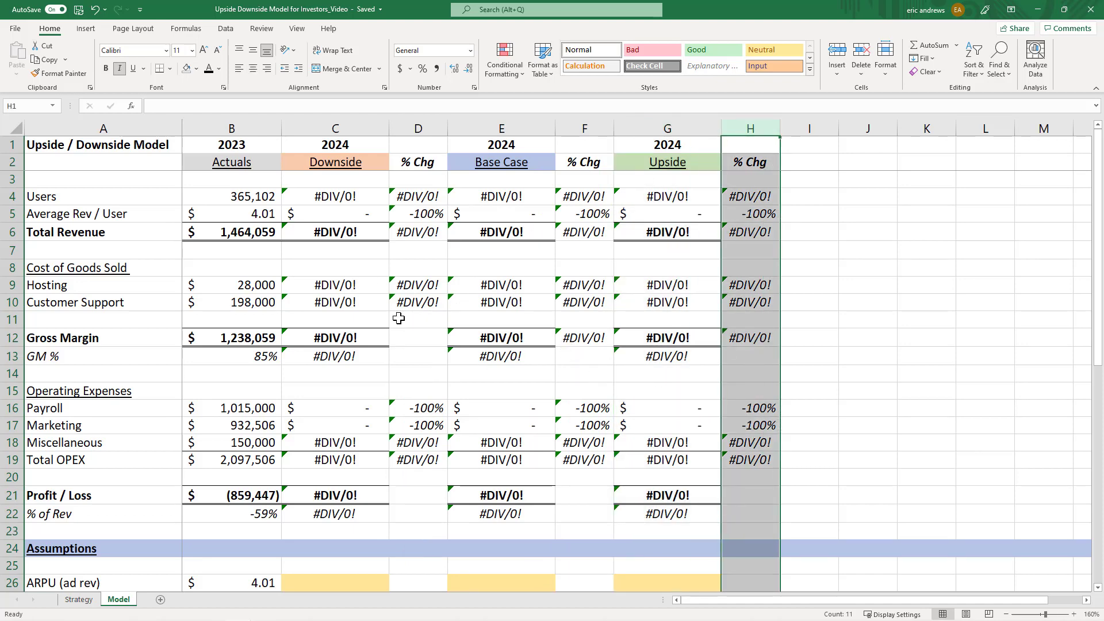
{"action": "left_click", "coordinate": [230, 195]}
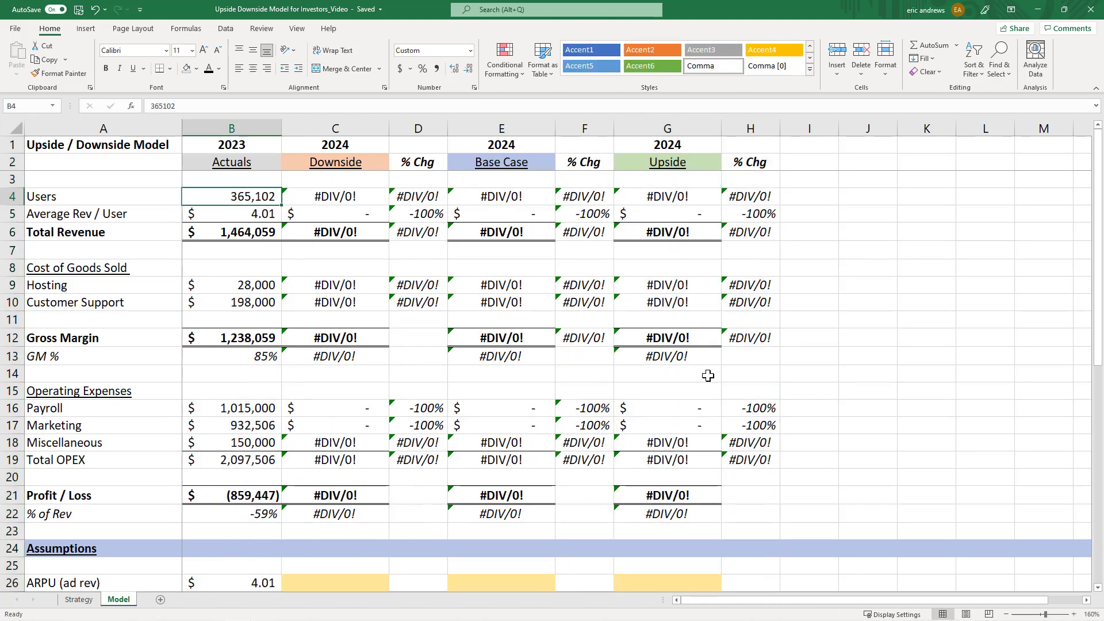
{"action": "left_click", "coordinate": [1073, 614]}
{"action": "left_click_drag", "start_coordinate": [230, 143], "coordinate": [249, 162]}
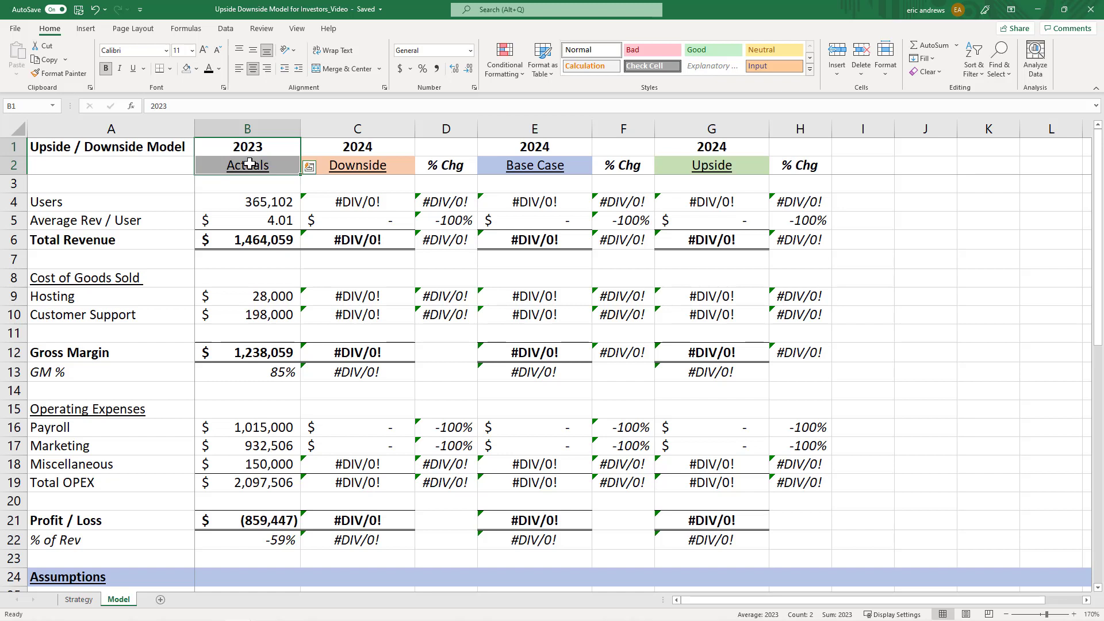
{"action": "left_click", "coordinate": [249, 202]}
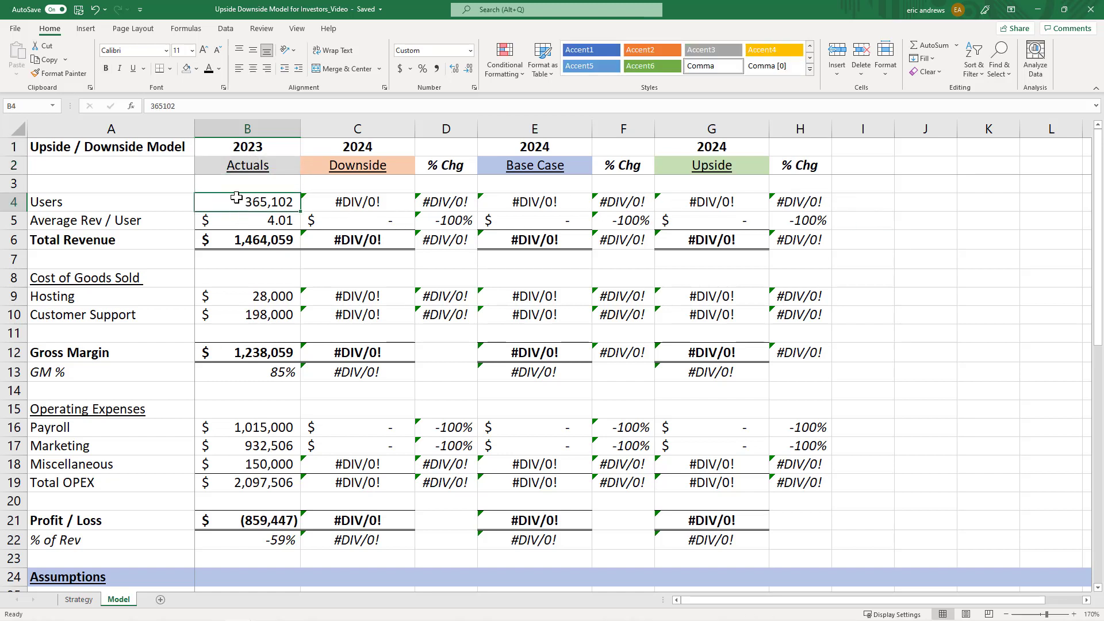
{"action": "left_click", "coordinate": [63, 225]}
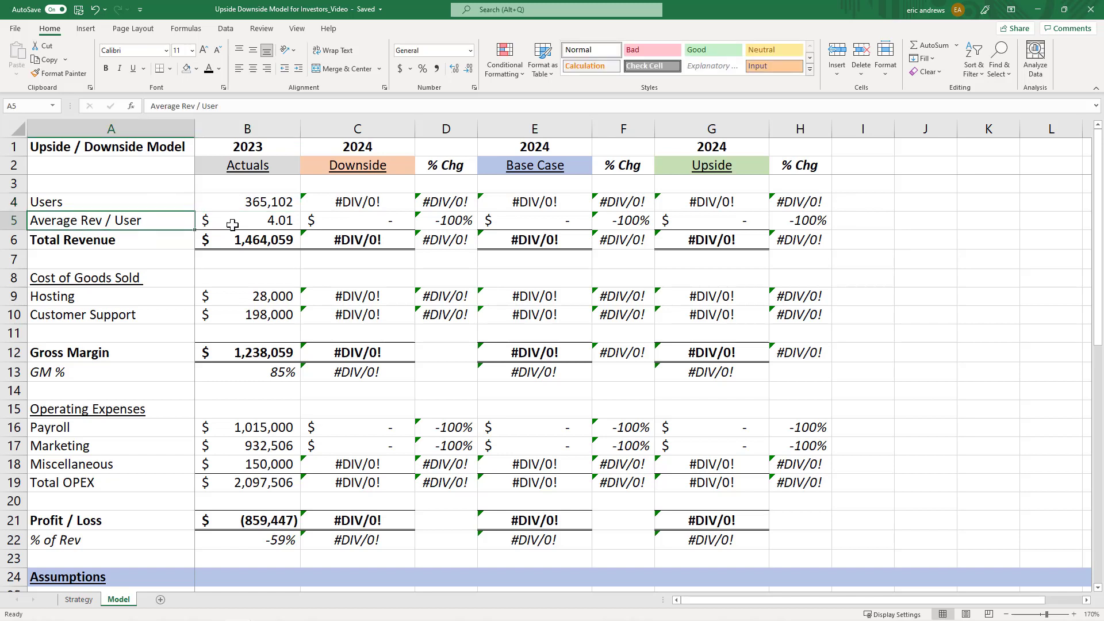
{"action": "left_click", "coordinate": [232, 224]}
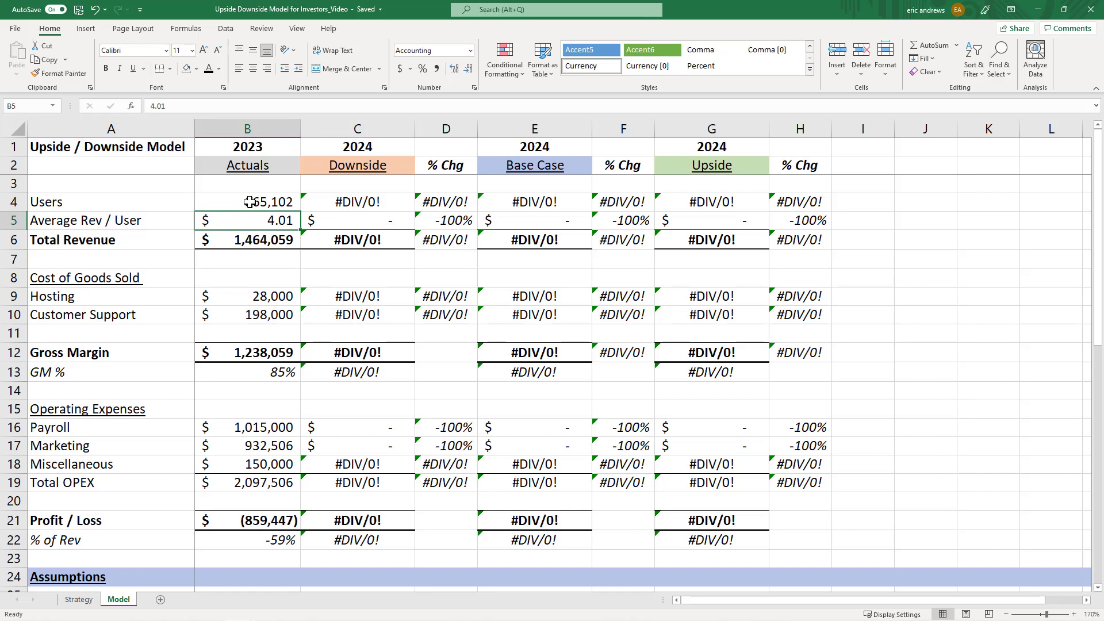
{"action": "left_click", "coordinate": [238, 239]}
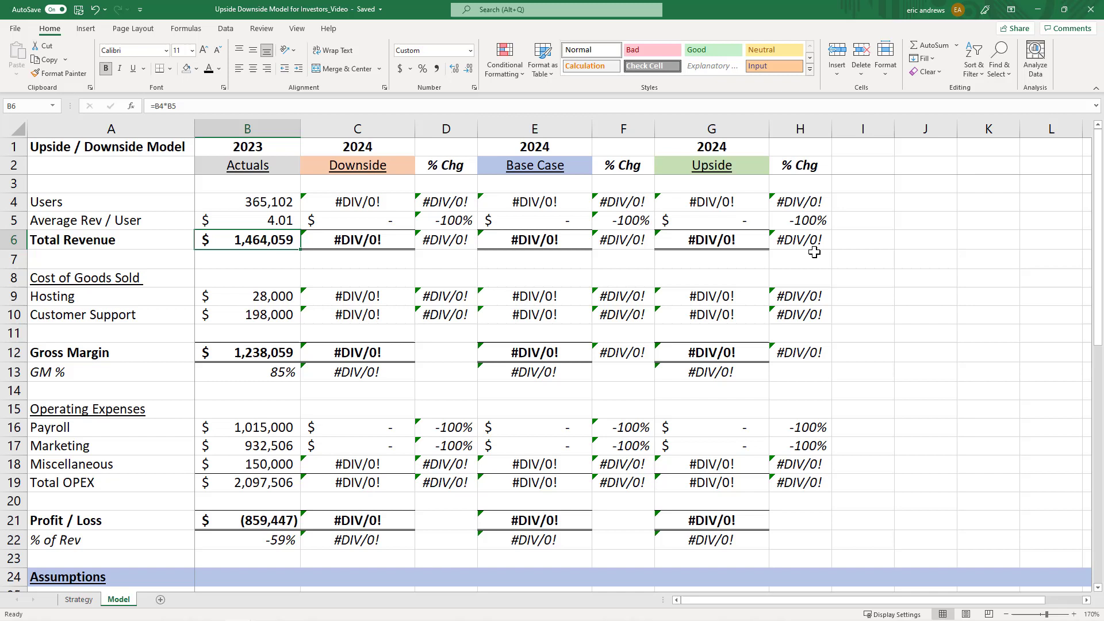
{"action": "left_click_drag", "start_coordinate": [251, 296], "coordinate": [253, 315]}
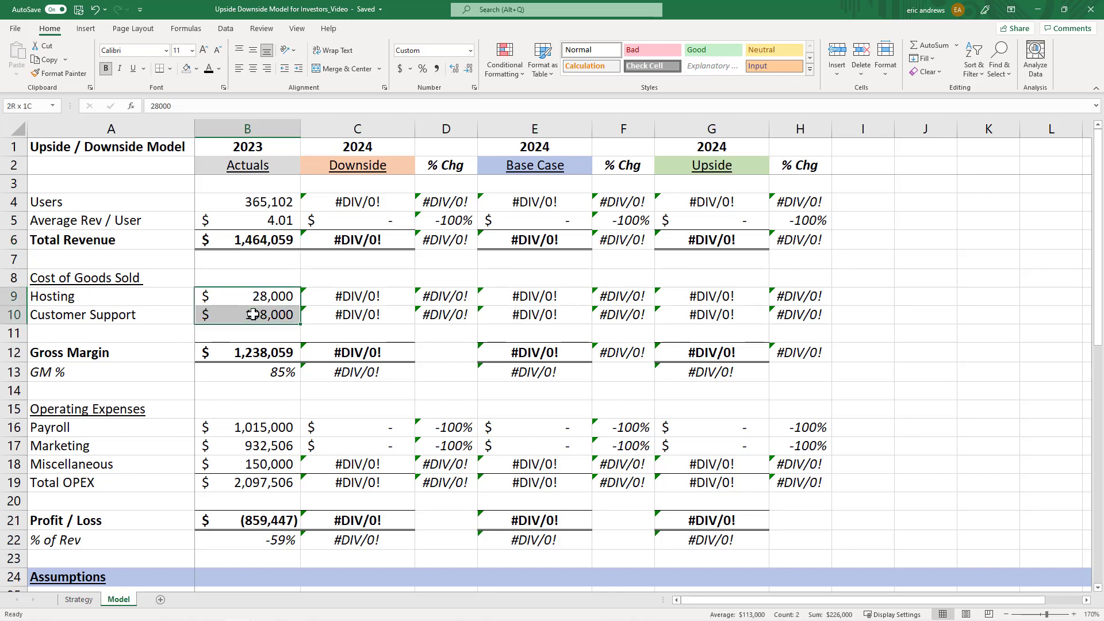
{"action": "left_click", "coordinate": [361, 296]}
{"action": "left_click", "coordinate": [138, 296]}
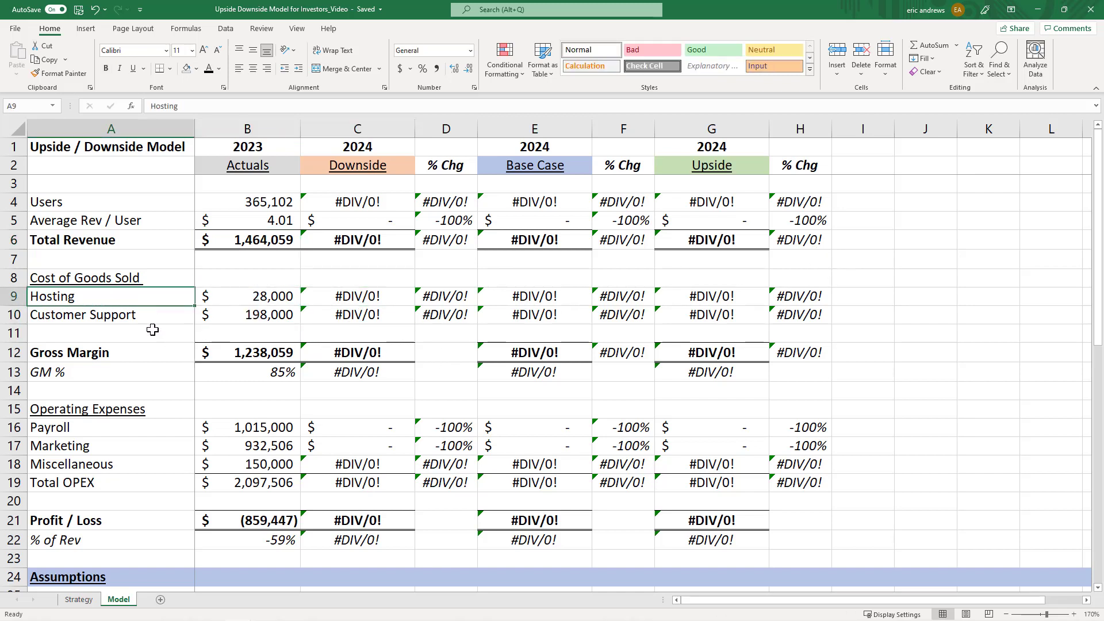
{"action": "left_click", "coordinate": [105, 314]}
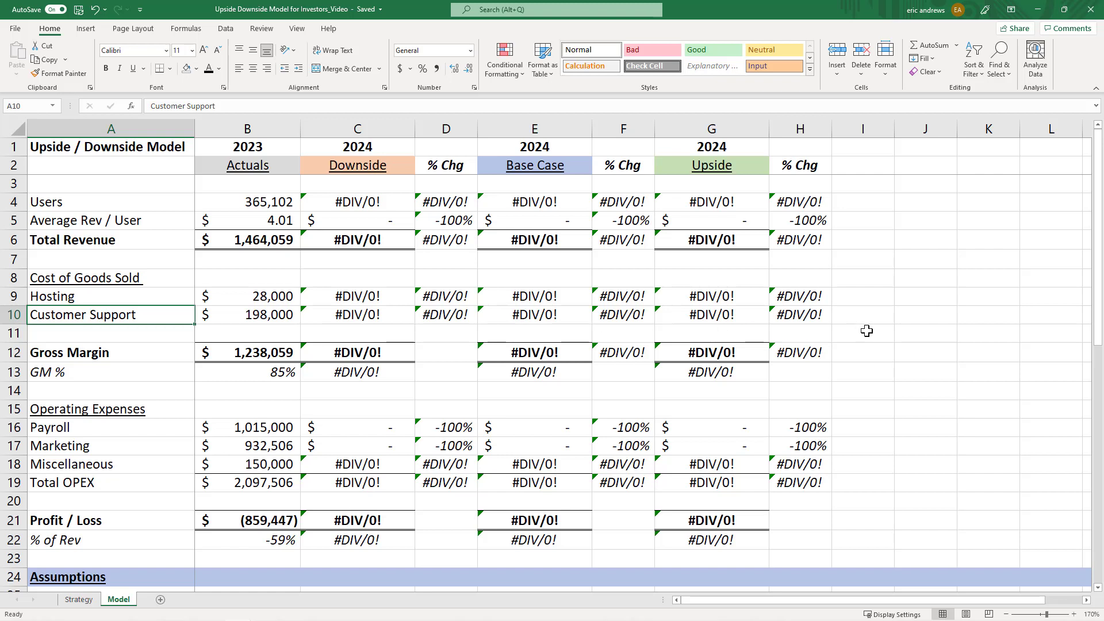
{"action": "left_click_drag", "start_coordinate": [119, 394], "coordinate": [118, 483]}
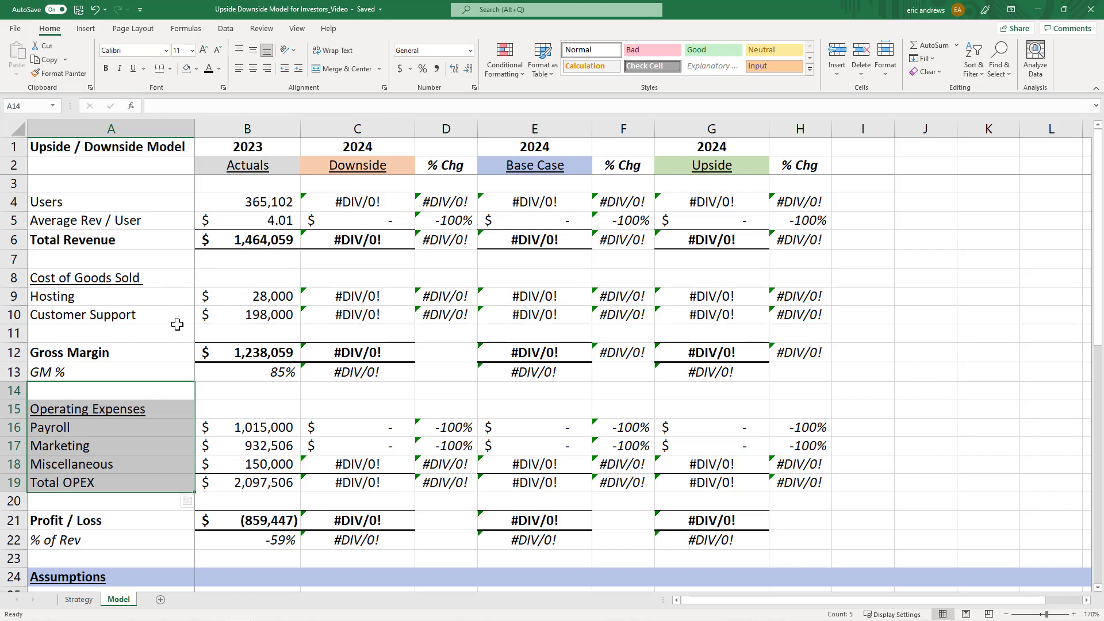
{"action": "left_click", "coordinate": [163, 349]}
{"action": "left_click", "coordinate": [207, 352]}
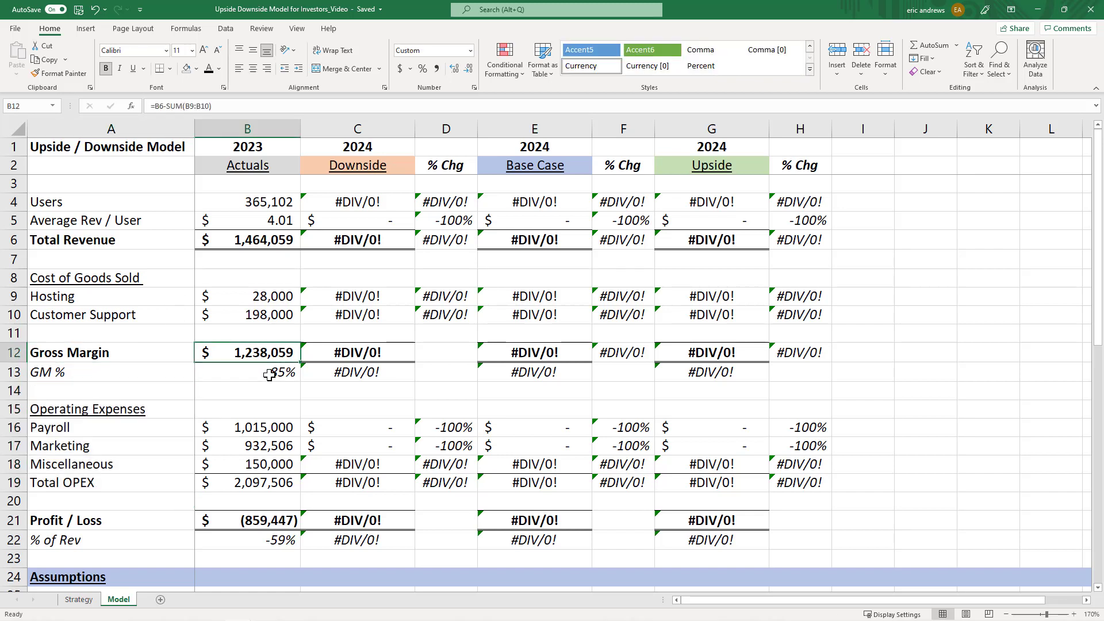
{"action": "left_click", "coordinate": [210, 372]}
{"action": "left_click", "coordinate": [187, 373]}
{"action": "left_click", "coordinate": [211, 374]}
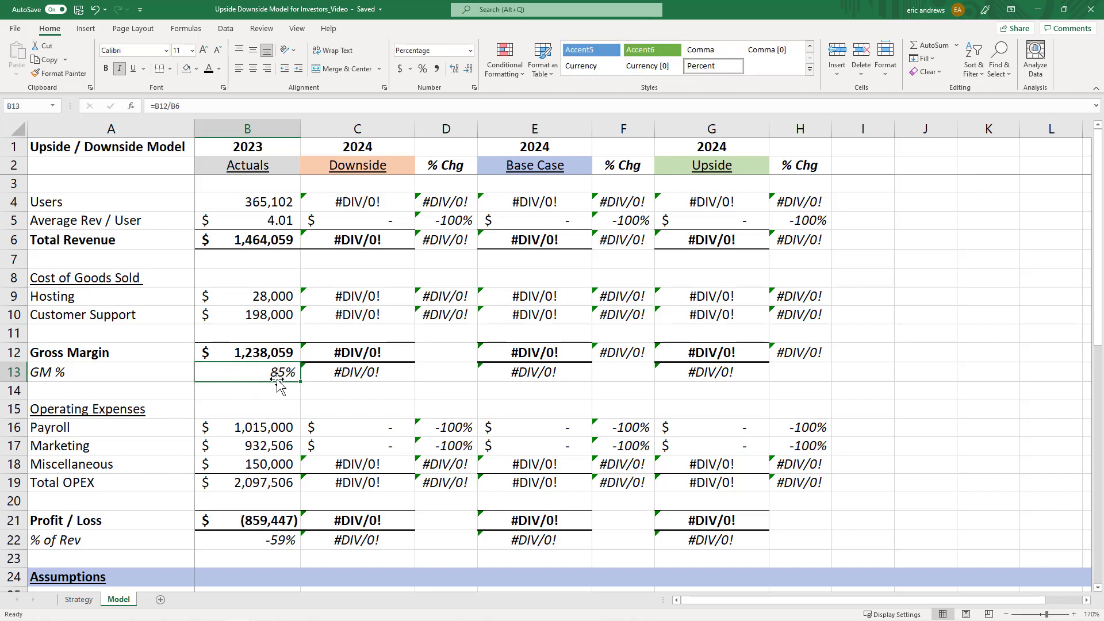
{"action": "scroll", "coordinate": [264, 369], "scroll_direction": "down", "scroll_amount": 2}
{"action": "left_click", "coordinate": [49, 296]}
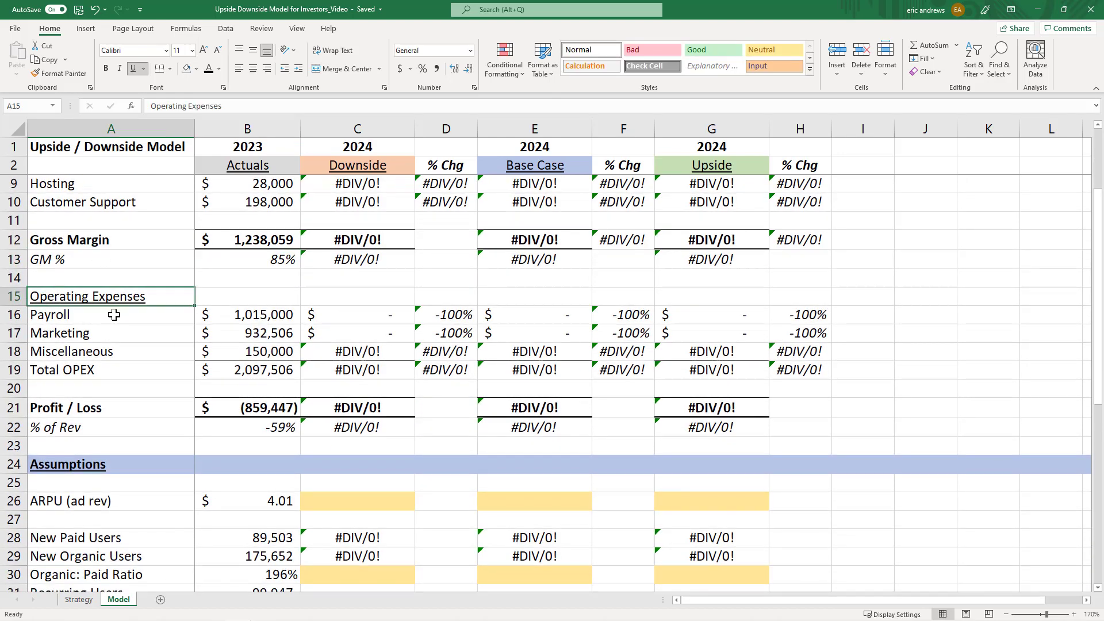
{"action": "left_click", "coordinate": [180, 311]}
{"action": "left_click_drag", "start_coordinate": [180, 311], "coordinate": [242, 315]}
{"action": "left_click_drag", "start_coordinate": [140, 332], "coordinate": [246, 334]}
{"action": "left_click_drag", "start_coordinate": [172, 351], "coordinate": [248, 351]}
{"action": "left_click", "coordinate": [250, 415]}
{"action": "left_click_drag", "start_coordinate": [253, 426], "coordinate": [172, 426]}
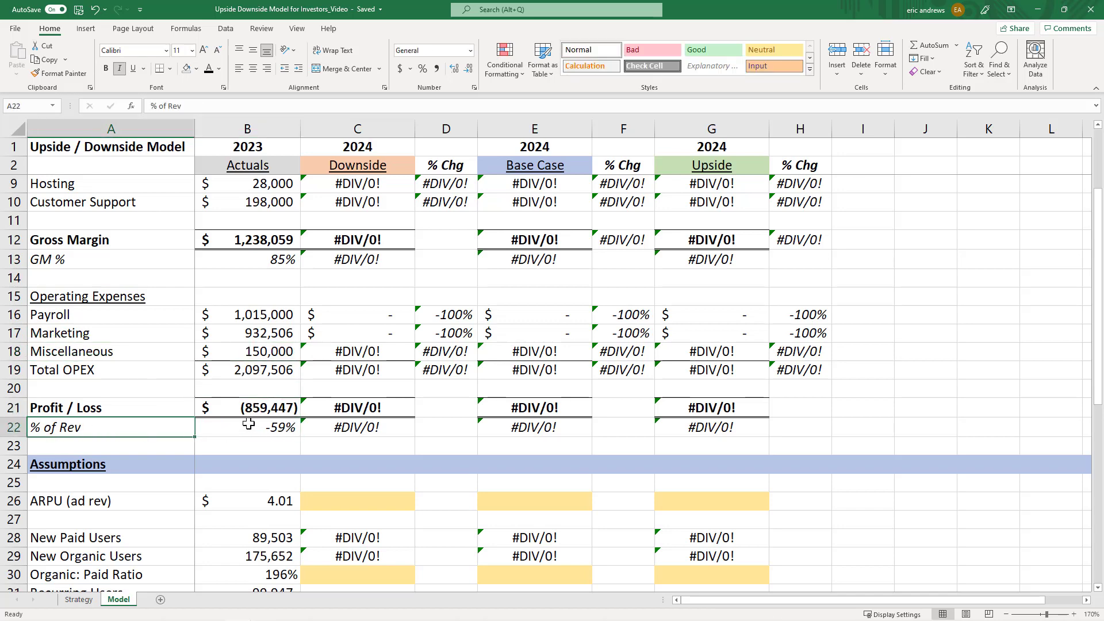
{"action": "left_click", "coordinate": [273, 418]}
{"action": "left_click", "coordinate": [273, 409]}
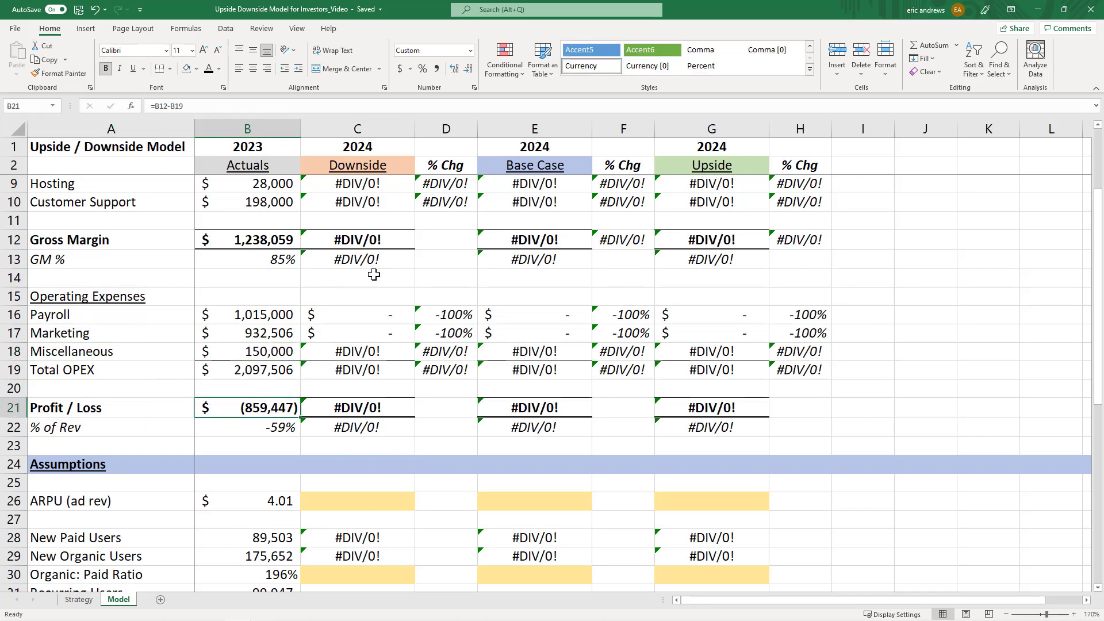
{"action": "scroll", "coordinate": [374, 270], "scroll_direction": "up", "scroll_amount": 2}
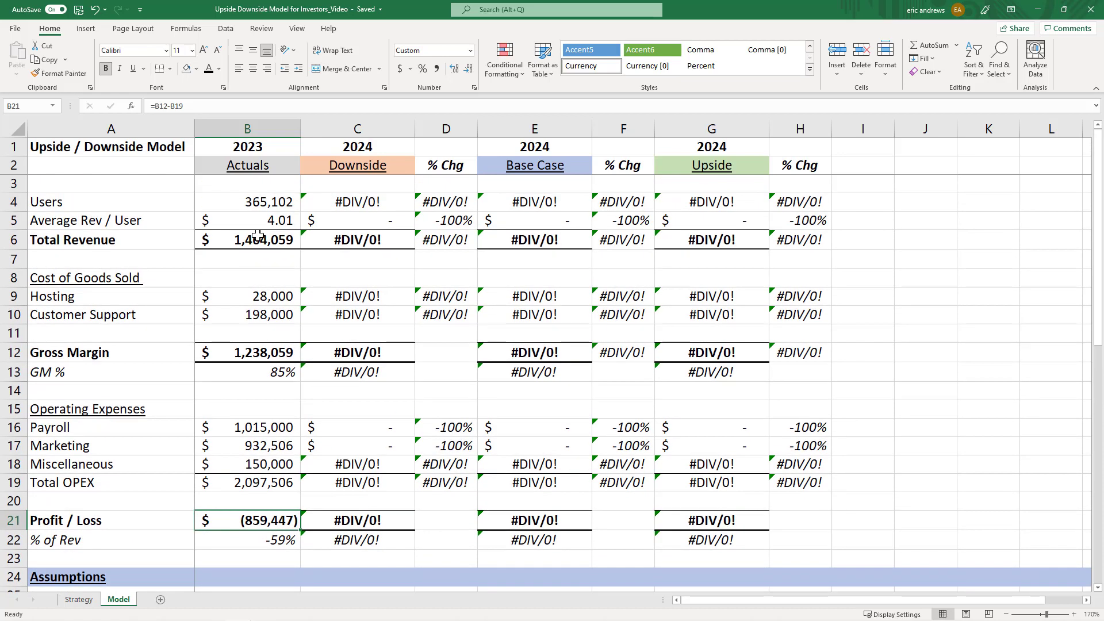
{"action": "left_click", "coordinate": [258, 236]}
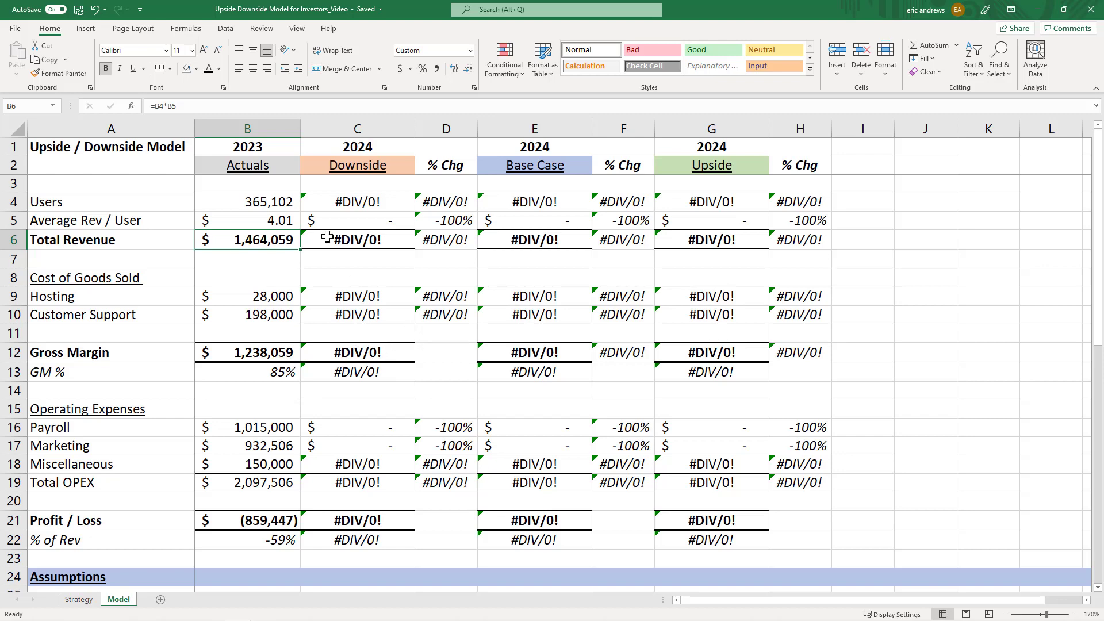
{"action": "scroll", "coordinate": [250, 243], "scroll_direction": "down", "scroll_amount": 7}
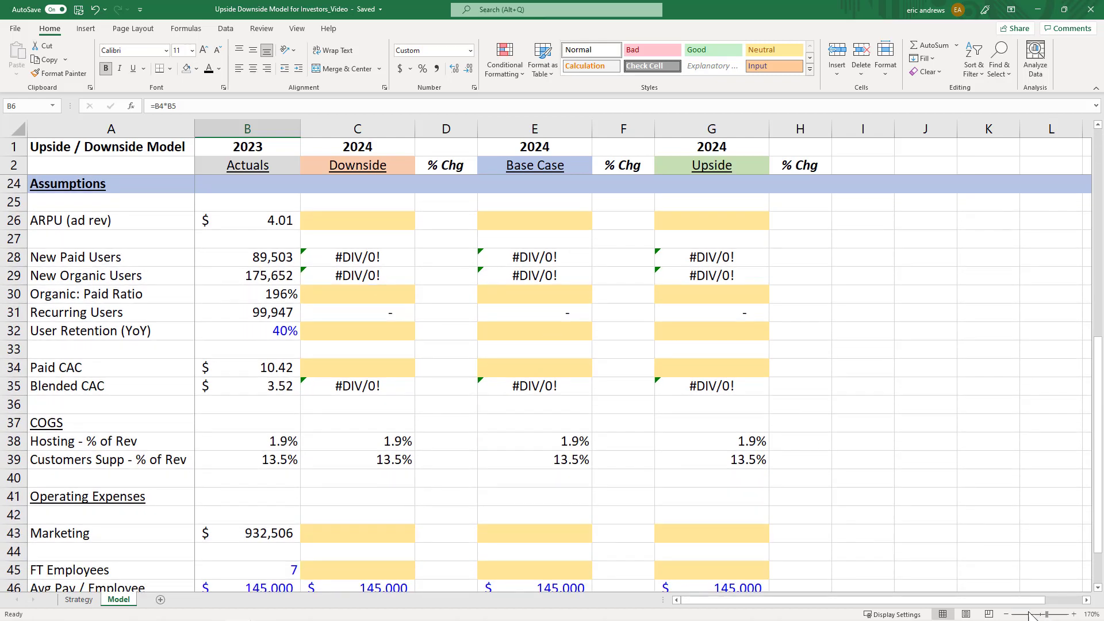
{"action": "left_click", "coordinate": [1005, 614]}
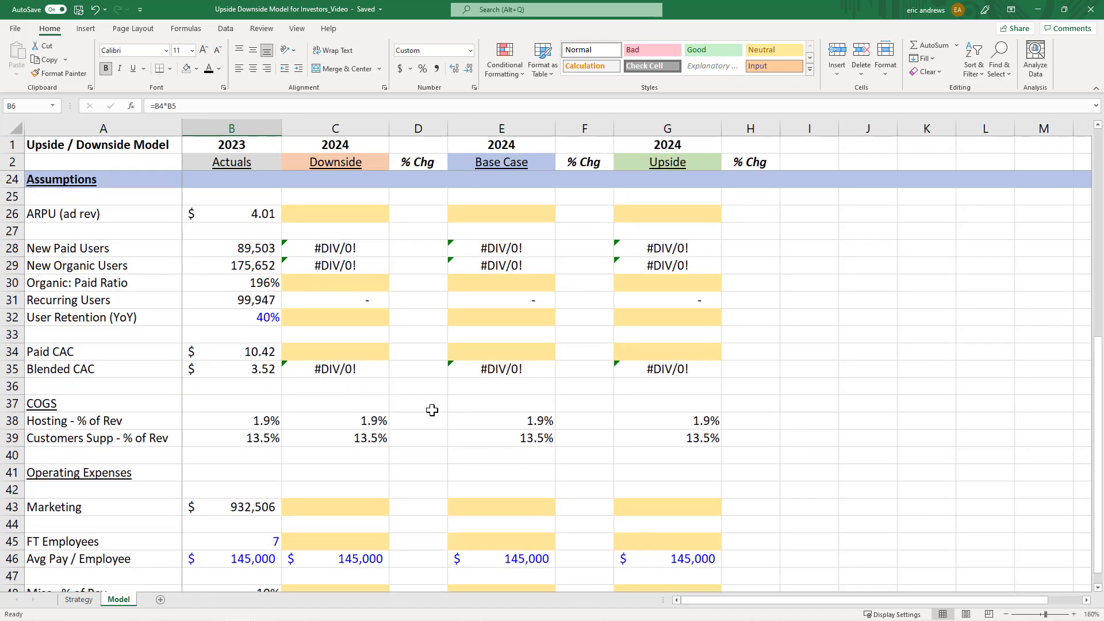
{"action": "left_click", "coordinate": [424, 402]}
{"action": "scroll", "coordinate": [427, 405], "scroll_direction": "down", "scroll_amount": 2}
{"action": "scroll", "coordinate": [427, 405], "scroll_direction": "up", "scroll_amount": 2}
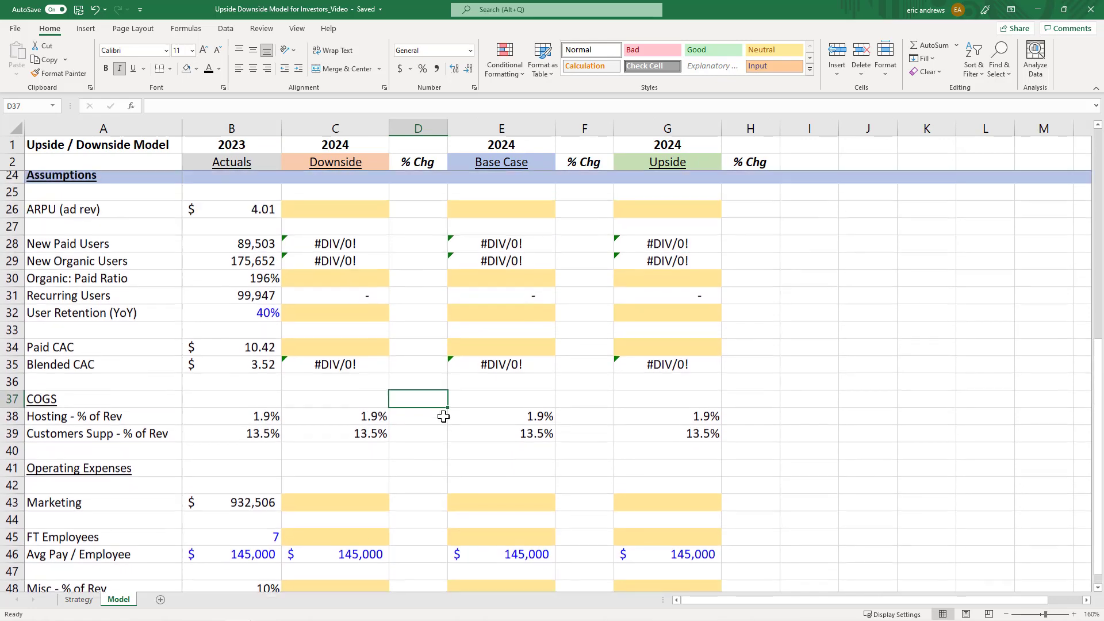
{"action": "left_click", "coordinate": [53, 213]}
{"action": "left_click", "coordinate": [255, 213]}
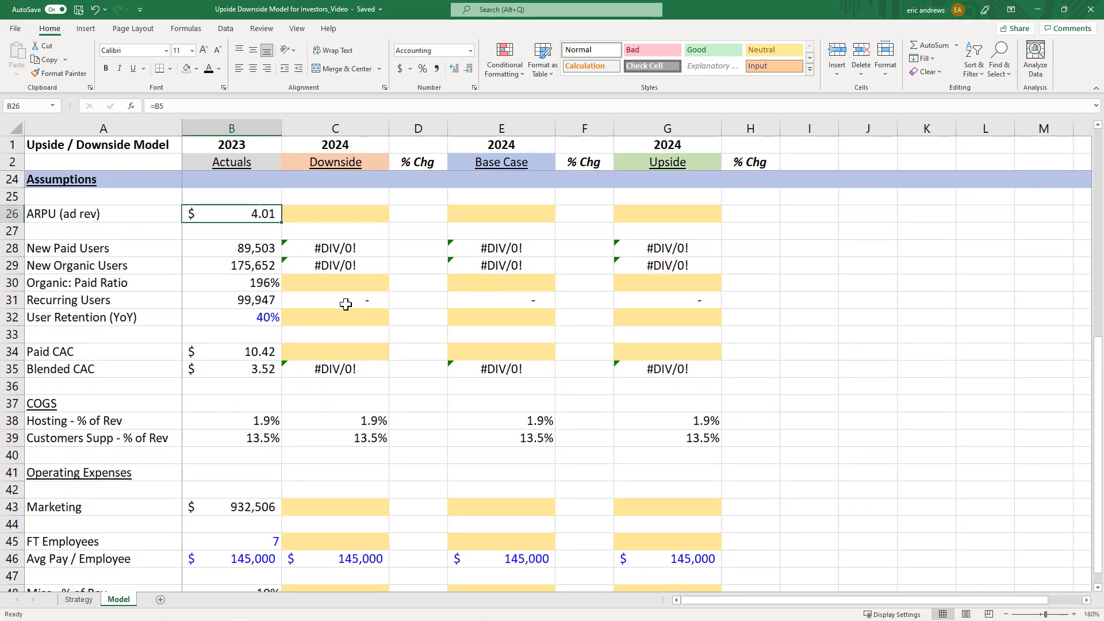
{"action": "left_click_drag", "start_coordinate": [144, 248], "coordinate": [143, 265]}
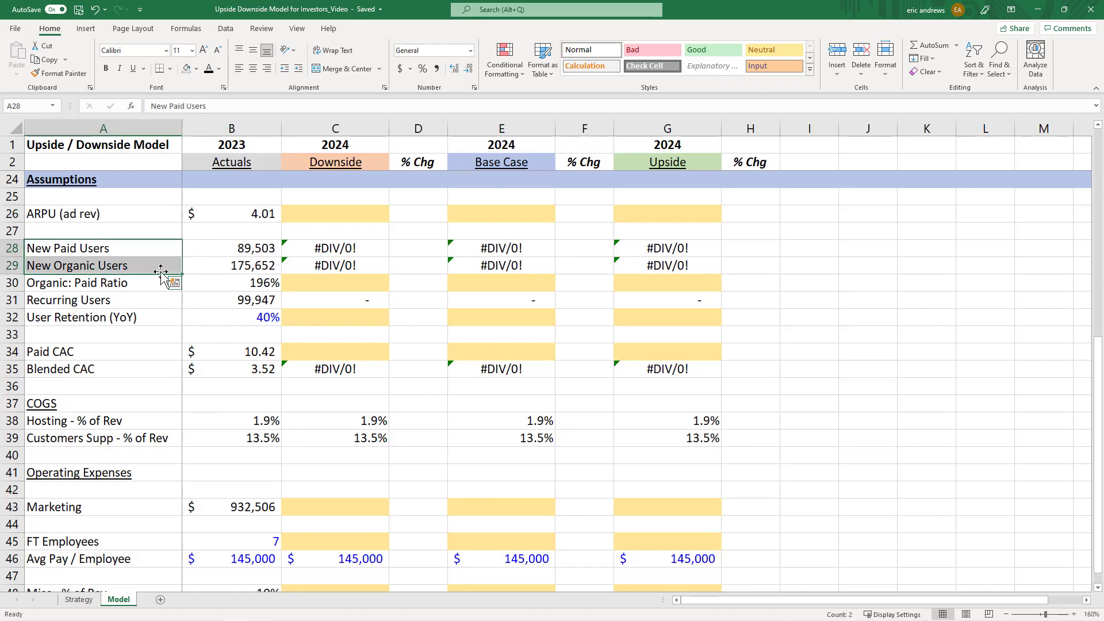
{"action": "left_click", "coordinate": [105, 249]}
{"action": "left_click", "coordinate": [109, 265]}
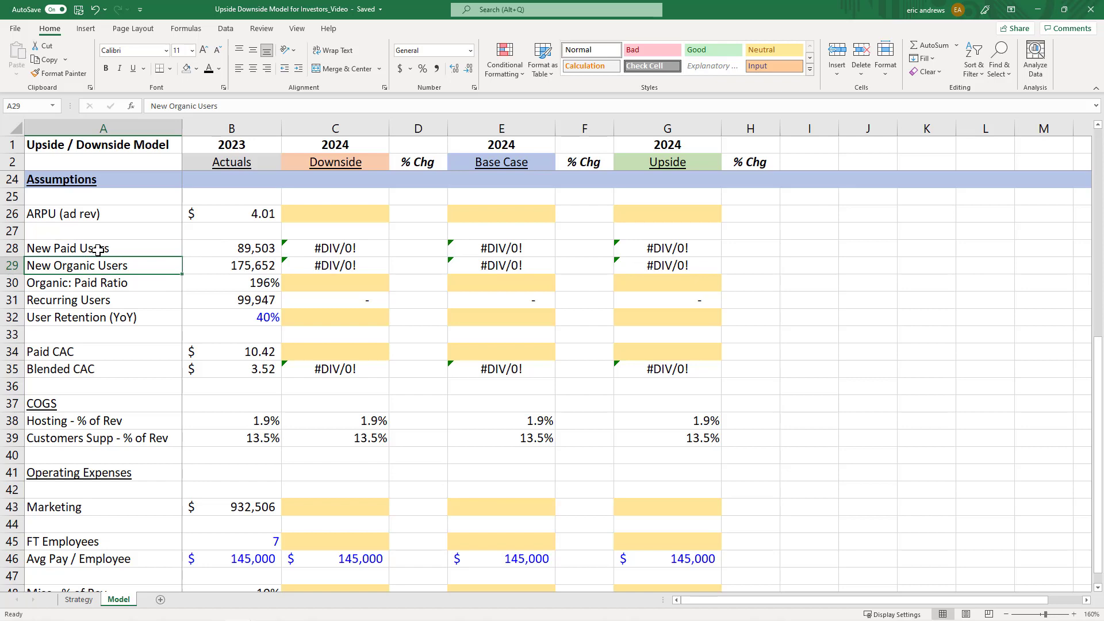
{"action": "left_click_drag", "start_coordinate": [102, 250], "coordinate": [103, 264]}
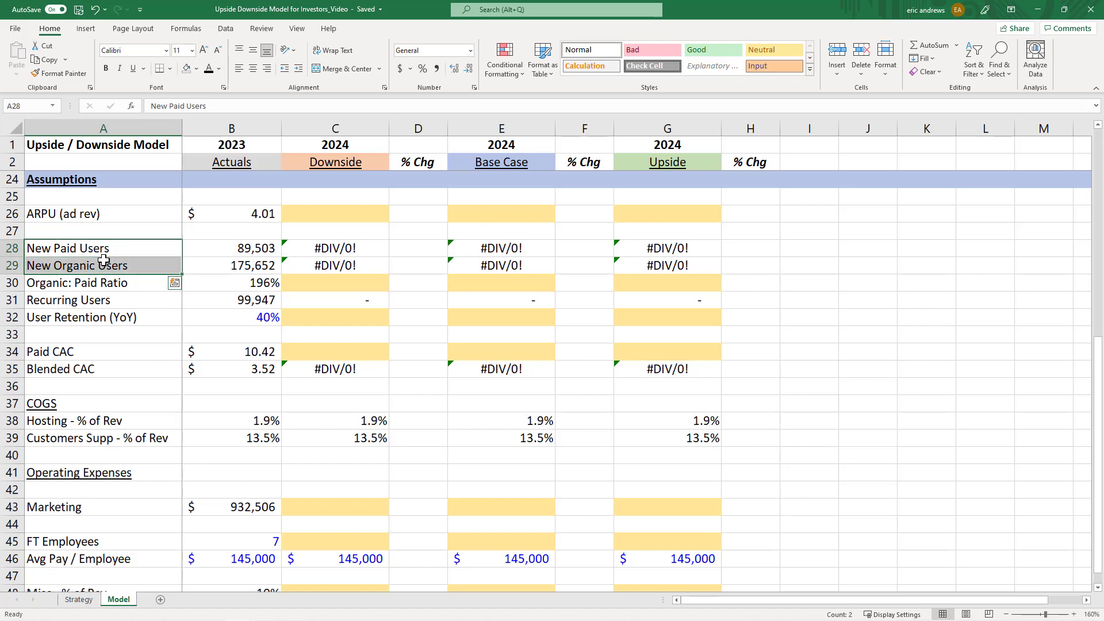
{"action": "left_click", "coordinate": [103, 251]}
{"action": "left_click_drag", "start_coordinate": [103, 251], "coordinate": [103, 266]}
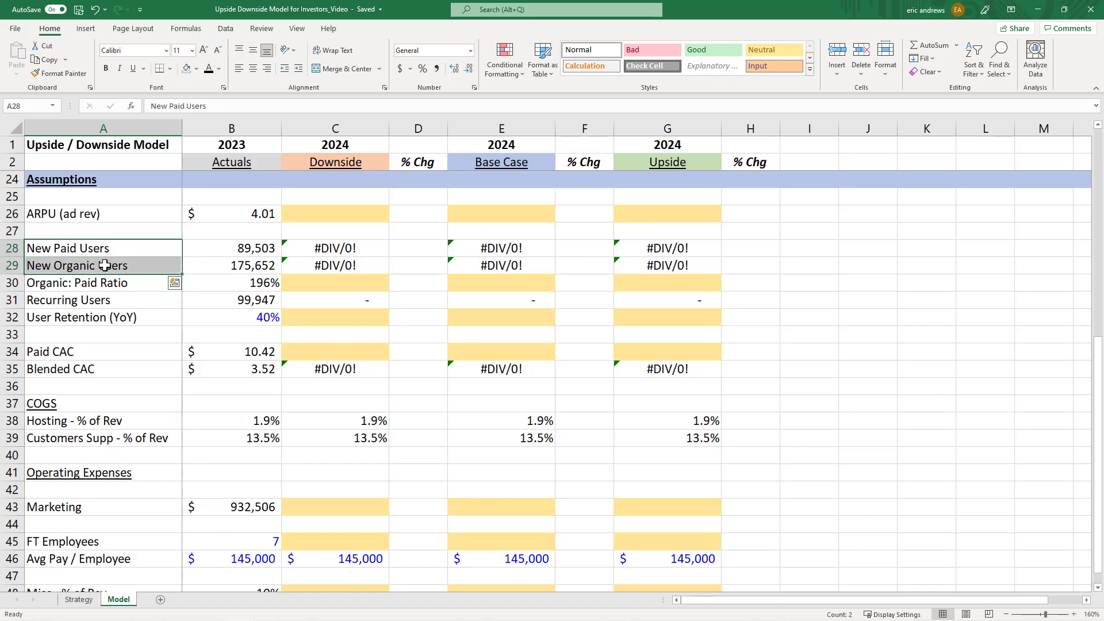
{"action": "left_click", "coordinate": [97, 299]}
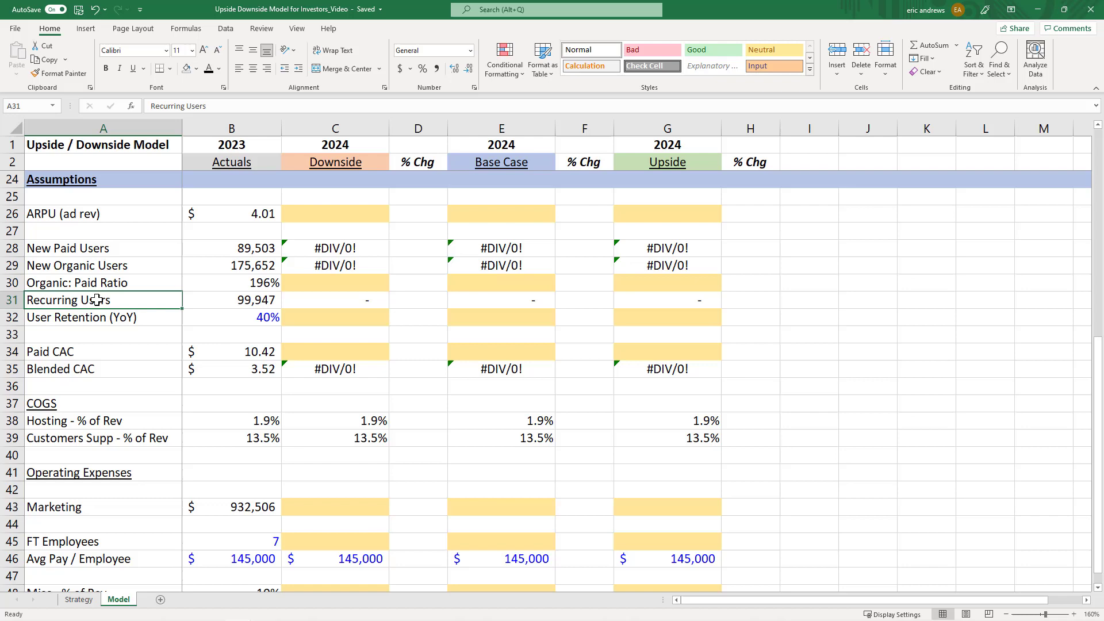
{"action": "left_click", "coordinate": [152, 318]}
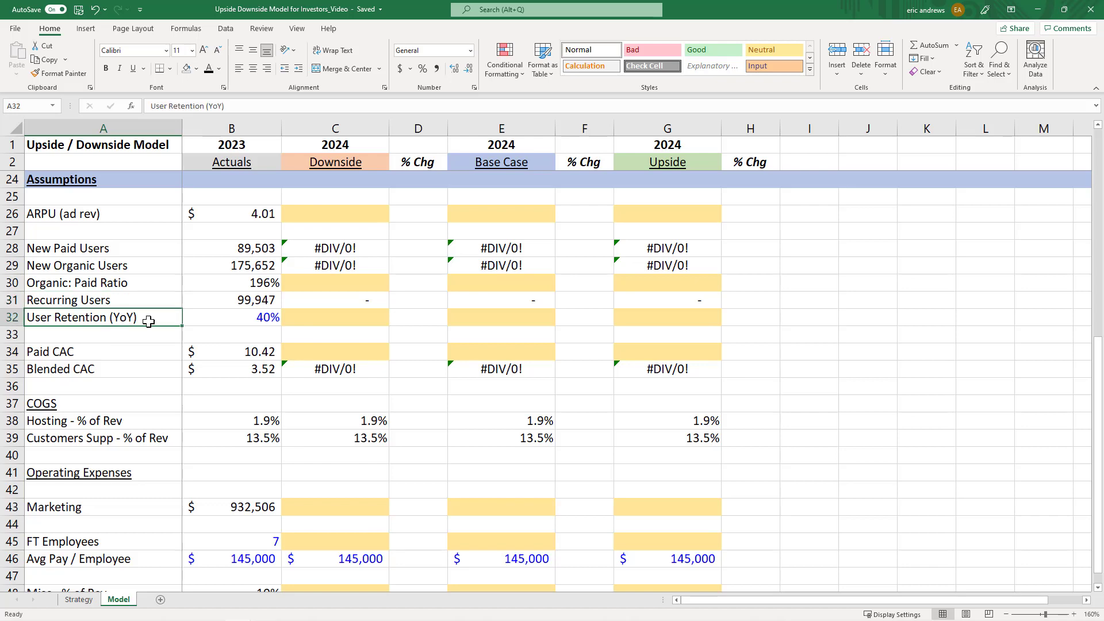
{"action": "left_click", "coordinate": [236, 318]}
{"action": "left_click", "coordinate": [225, 298]}
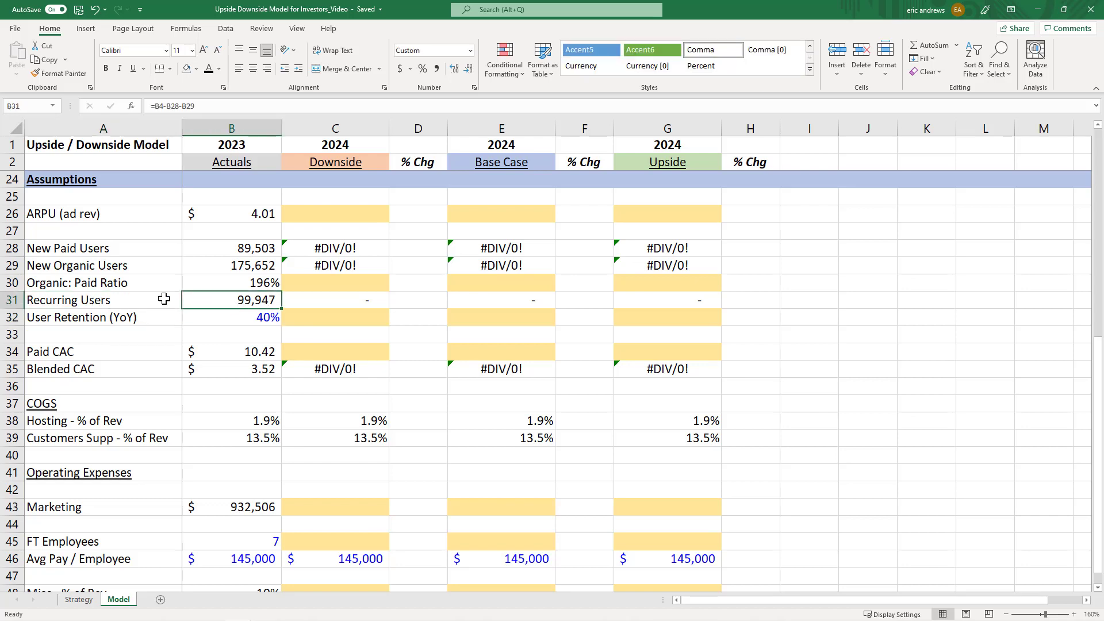
{"action": "left_click", "coordinate": [255, 317]}
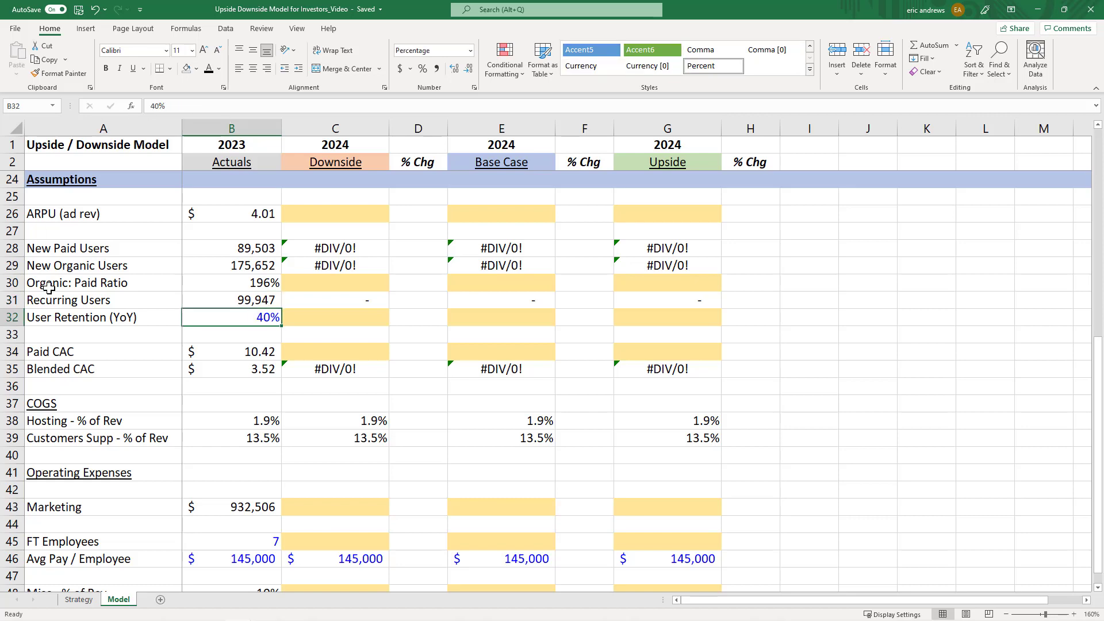
{"action": "left_click", "coordinate": [151, 313]}
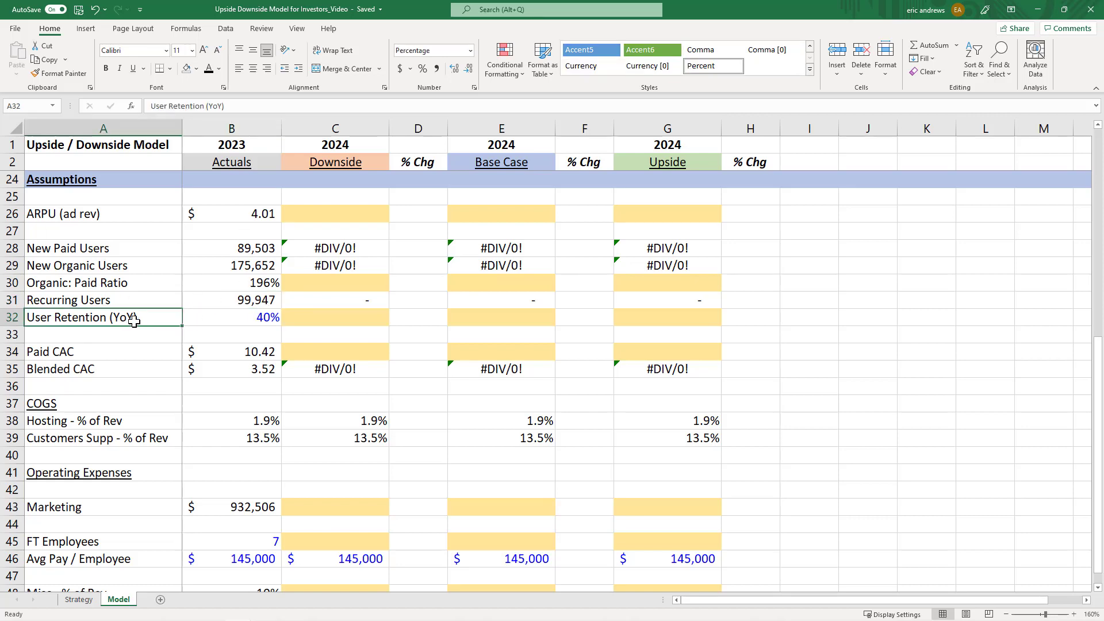
{"action": "left_click", "coordinate": [232, 317]}
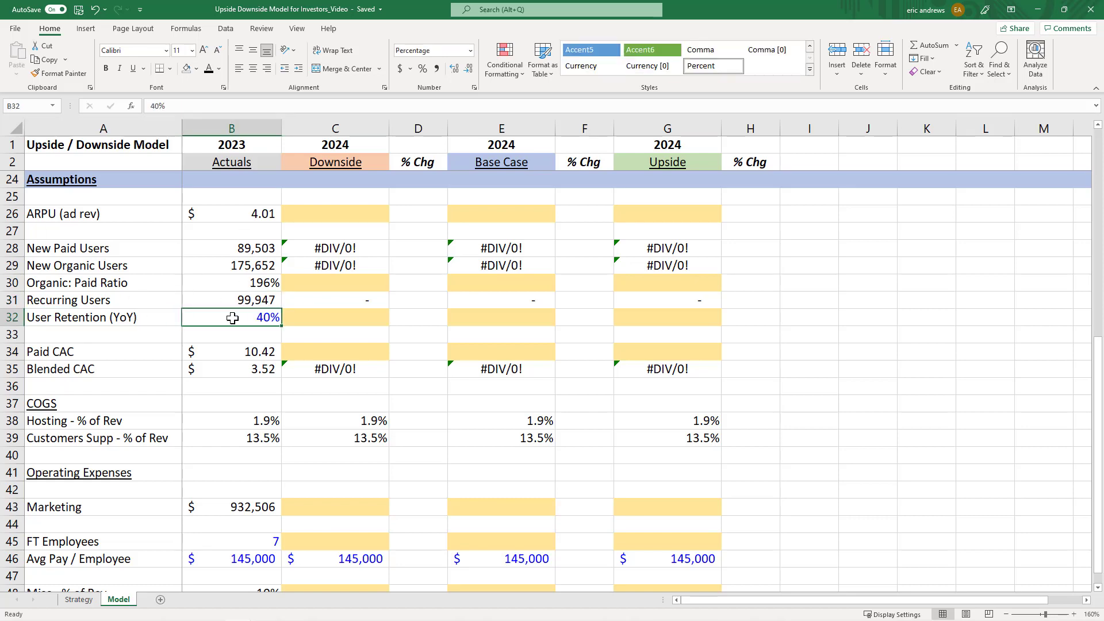
{"action": "left_click", "coordinate": [351, 315]}
{"action": "left_click_drag", "start_coordinate": [253, 216], "coordinate": [241, 320]}
{"action": "scroll", "coordinate": [455, 357], "scroll_direction": "up", "scroll_amount": 7}
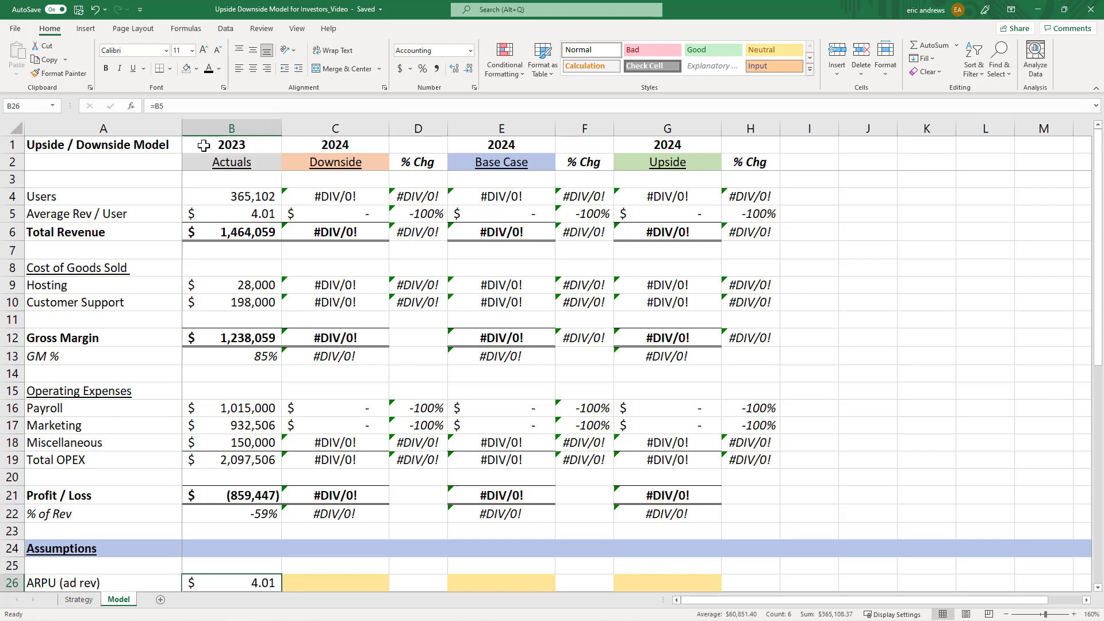
{"action": "left_click", "coordinate": [348, 194]}
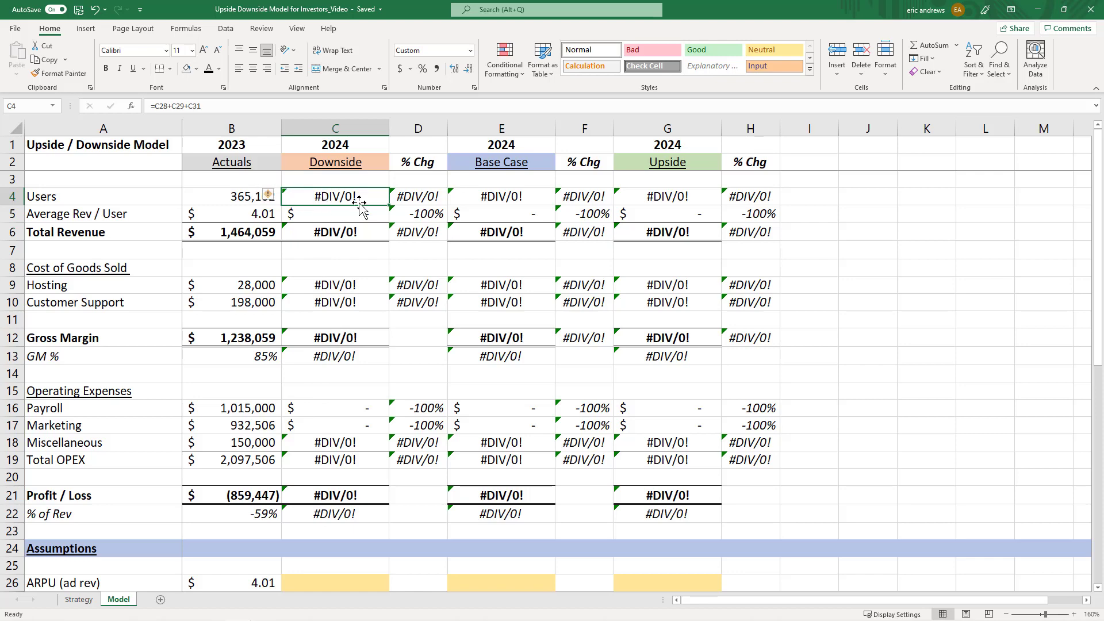
{"action": "scroll", "coordinate": [360, 205], "scroll_direction": "down", "scroll_amount": 2}
{"action": "scroll", "coordinate": [361, 205], "scroll_direction": "down", "scroll_amount": 4}
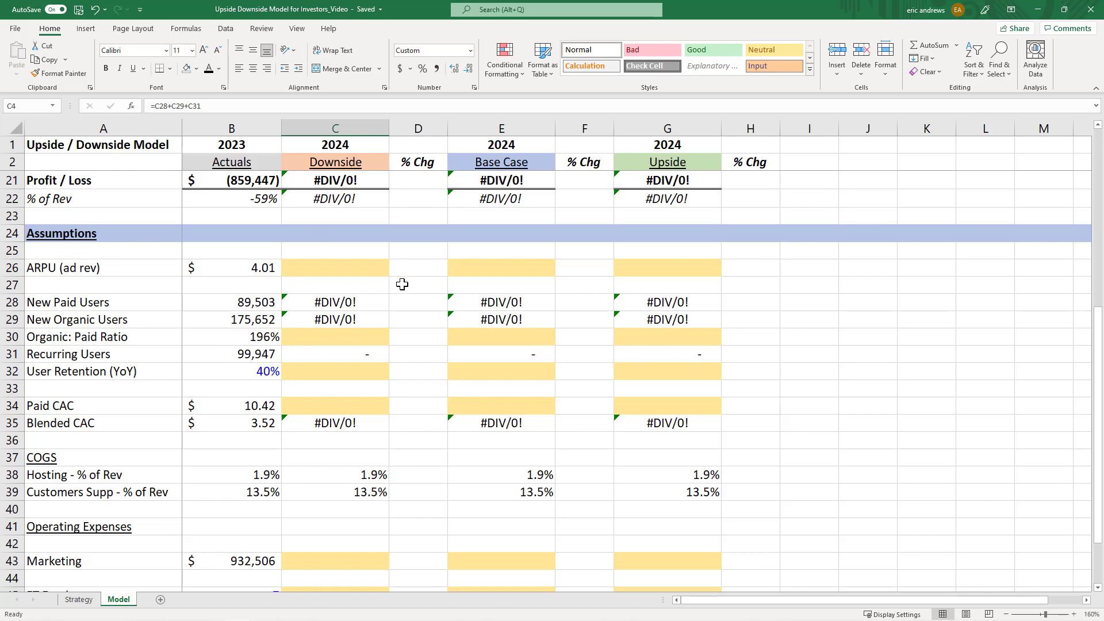
{"action": "left_click", "coordinate": [265, 302]}
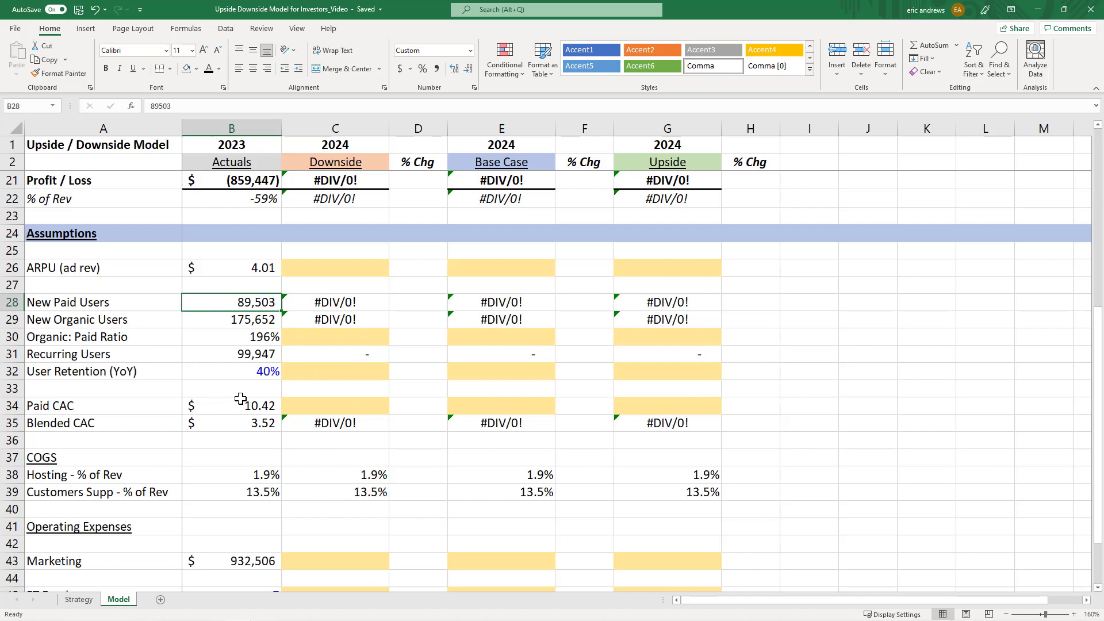
{"action": "left_click", "coordinate": [241, 402]}
{"action": "scroll", "coordinate": [345, 382], "scroll_direction": "up", "scroll_amount": 3}
{"action": "left_click", "coordinate": [269, 270]}
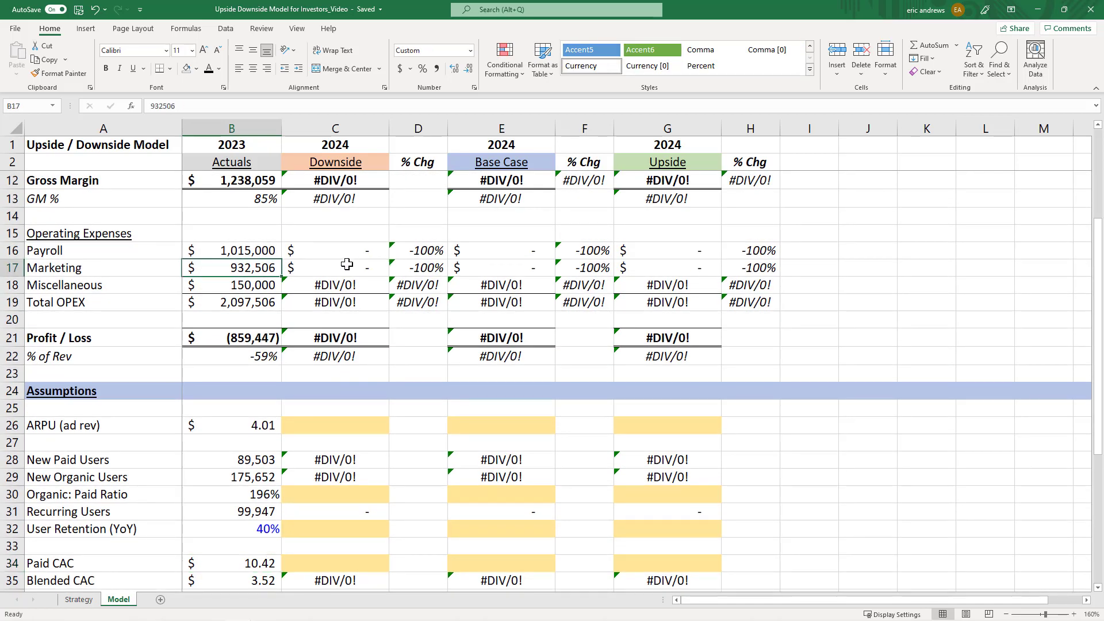
{"action": "scroll", "coordinate": [329, 286], "scroll_direction": "down", "scroll_amount": 3}
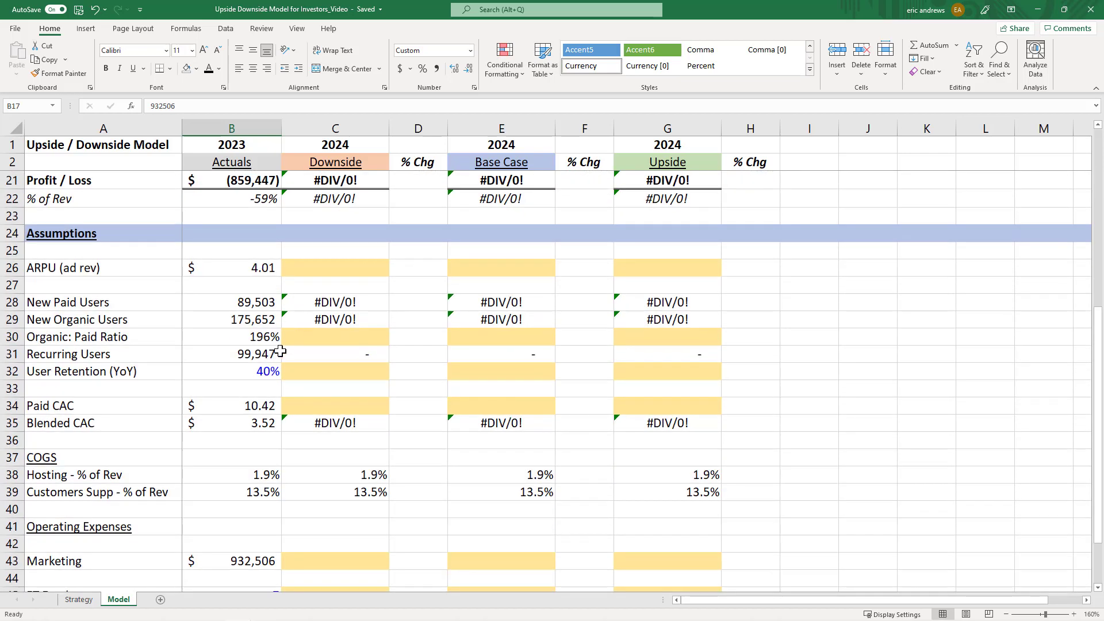
{"action": "left_click", "coordinate": [253, 406]}
{"action": "left_click", "coordinate": [243, 306]}
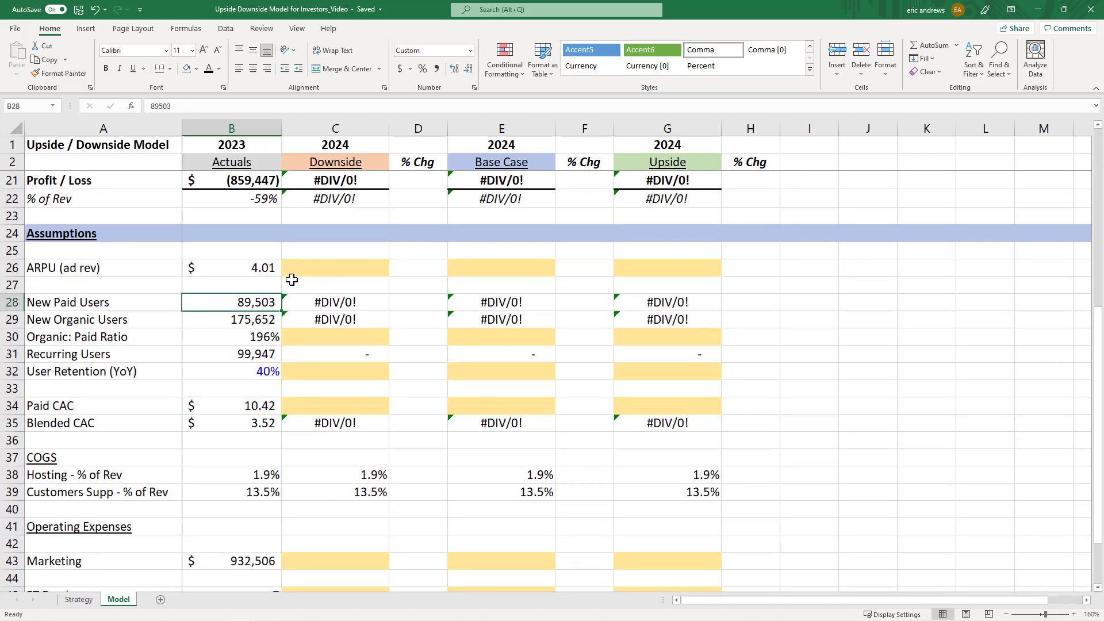
{"action": "left_click_drag", "start_coordinate": [95, 302], "coordinate": [253, 302]}
{"action": "left_click", "coordinate": [256, 304]}
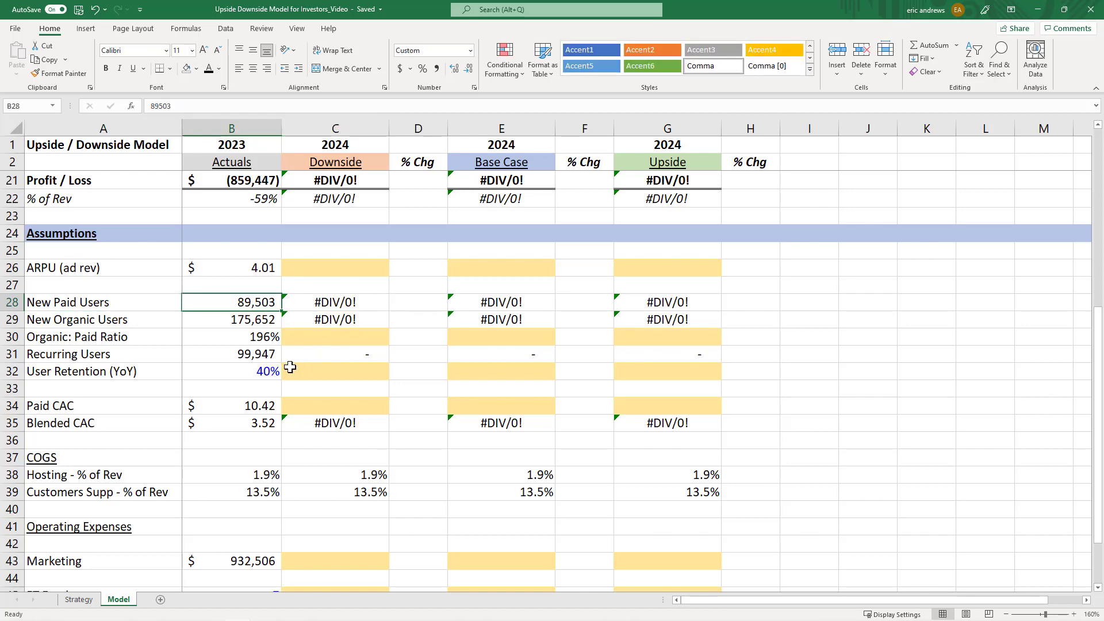
{"action": "left_click", "coordinate": [238, 320]}
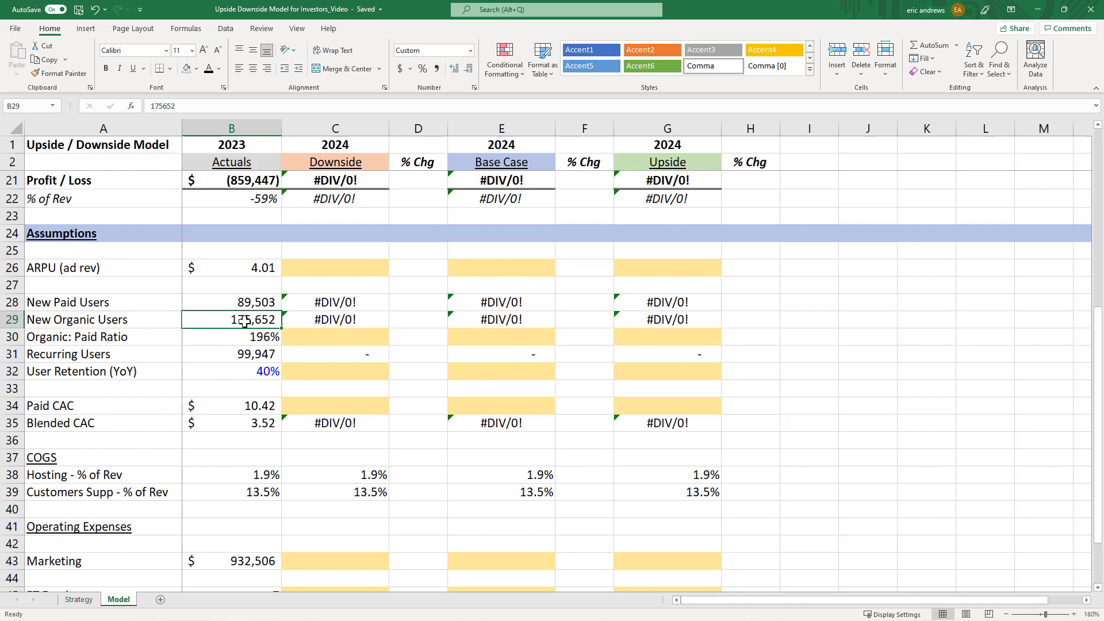
{"action": "left_click", "coordinate": [247, 402]}
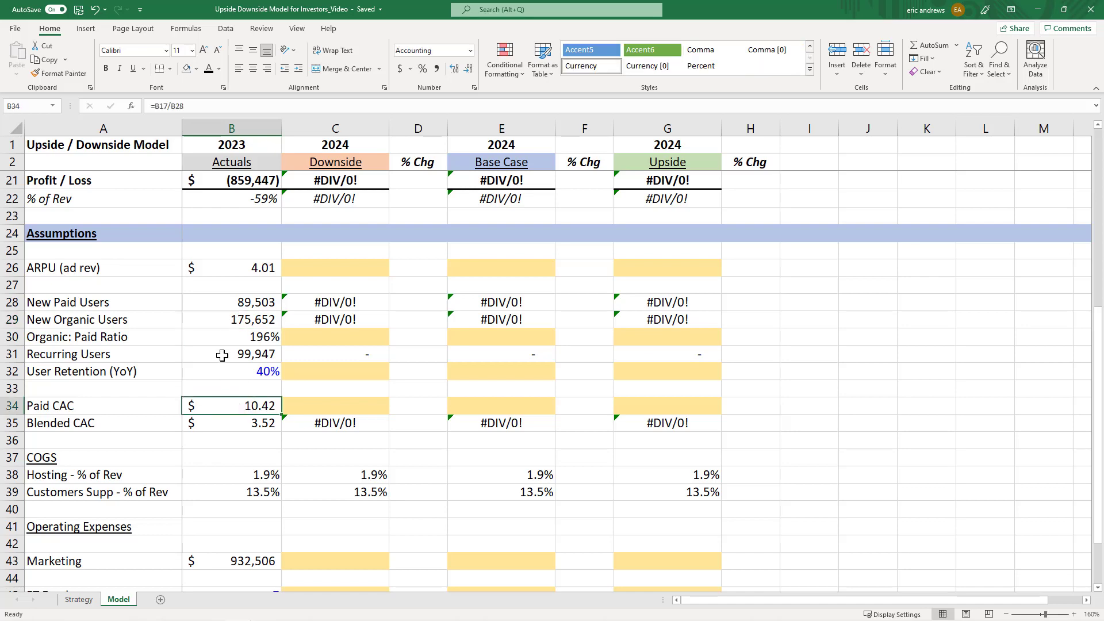
{"action": "key", "text": "F2"}
{"action": "scroll", "coordinate": [233, 325], "scroll_direction": "up", "scroll_amount": 3}
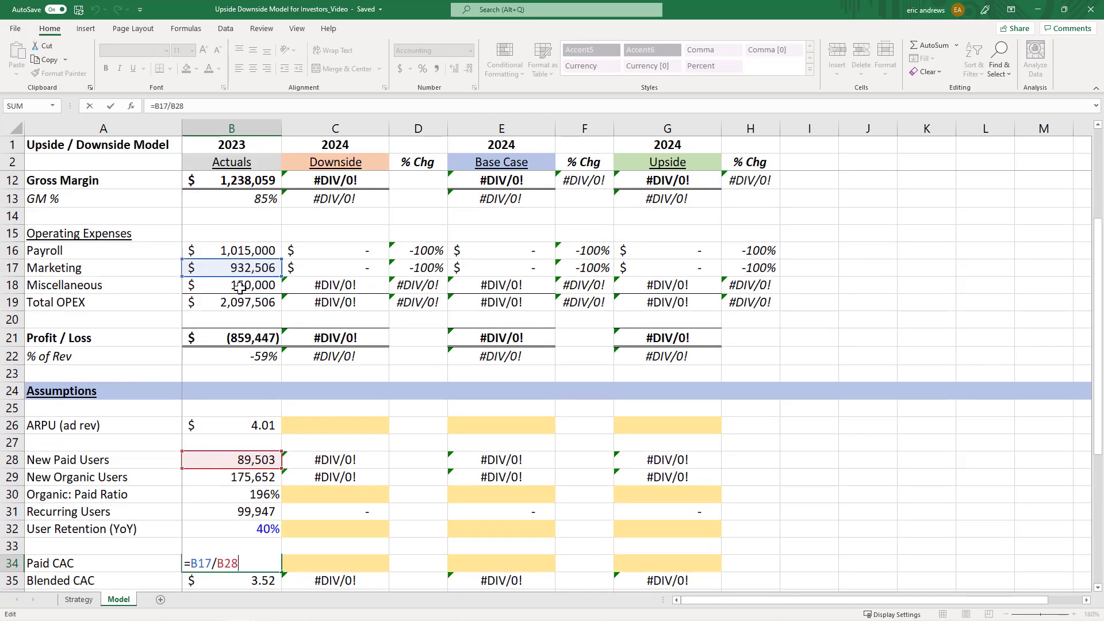
{"action": "scroll", "coordinate": [282, 409], "scroll_direction": "down", "scroll_amount": 1}
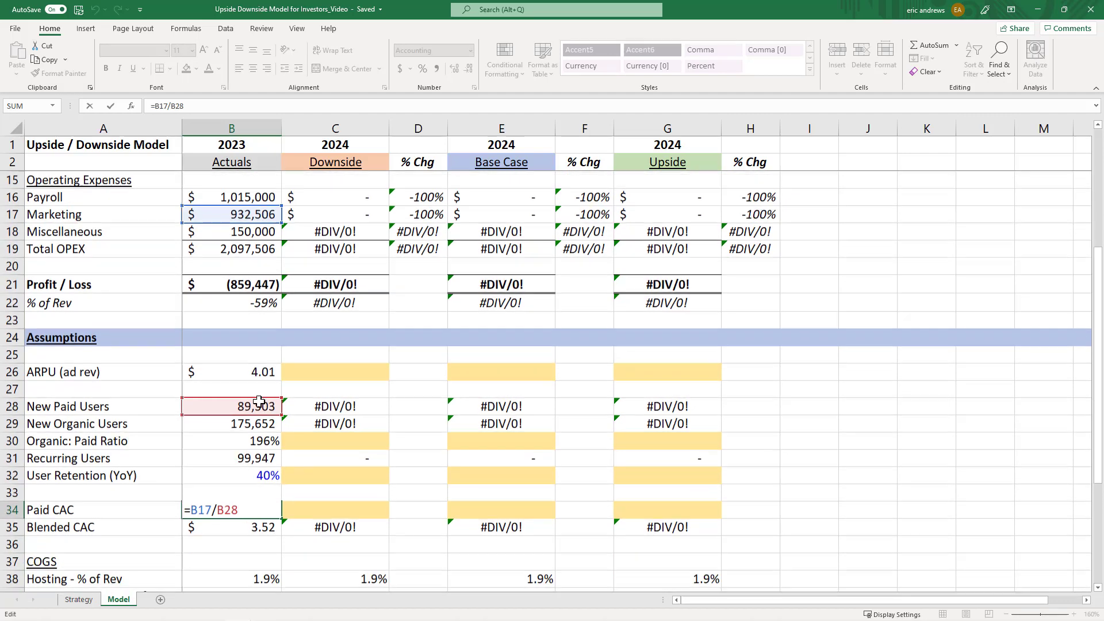
{"action": "scroll", "coordinate": [426, 369], "scroll_direction": "down", "scroll_amount": 2}
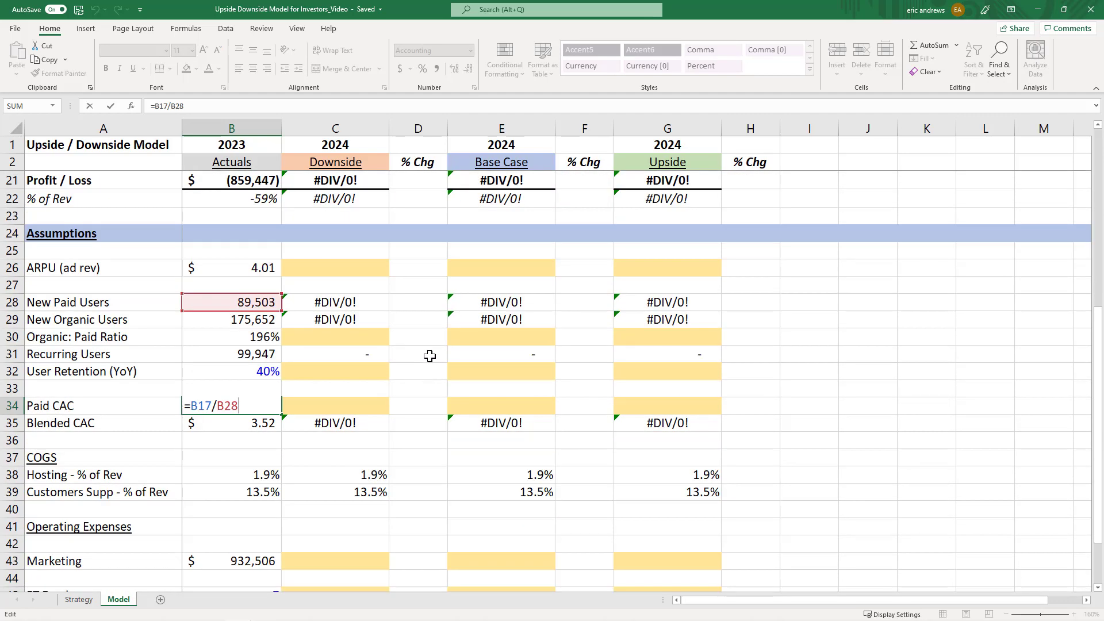
{"action": "key", "text": "Return"}
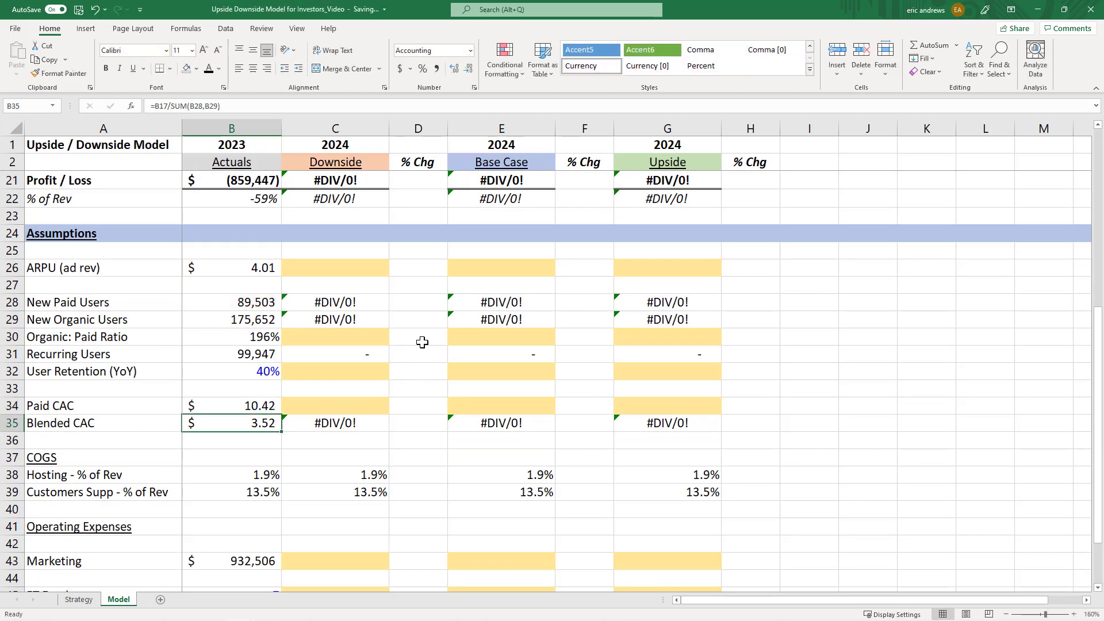
{"action": "key", "text": "Up"}
{"action": "key", "text": "F2"}
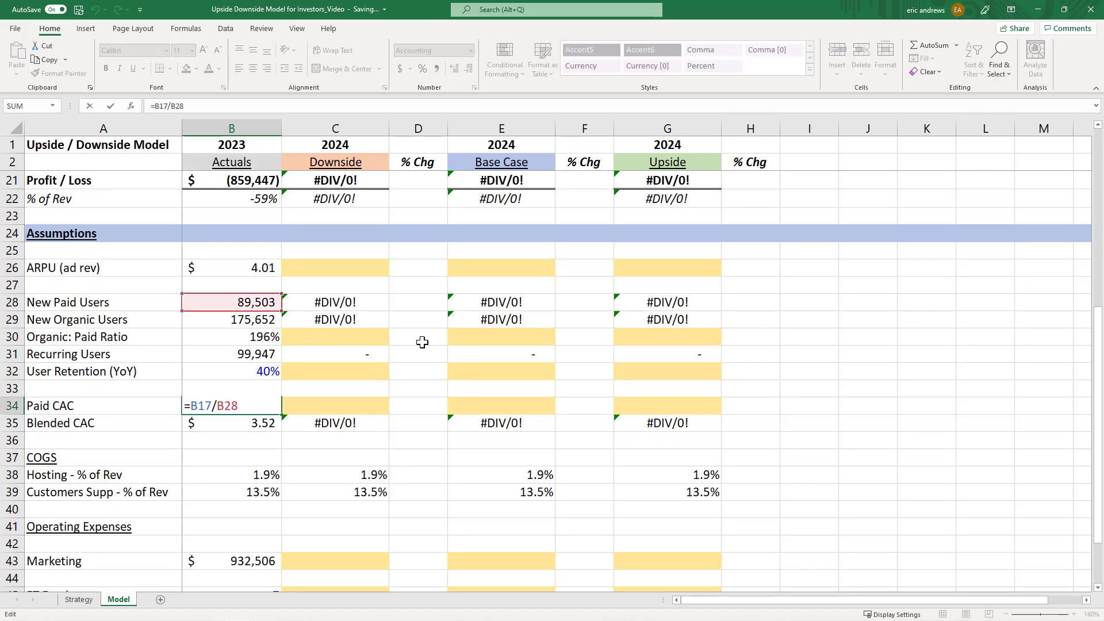
{"action": "key", "text": "Return"}
{"action": "left_click", "coordinate": [253, 407]}
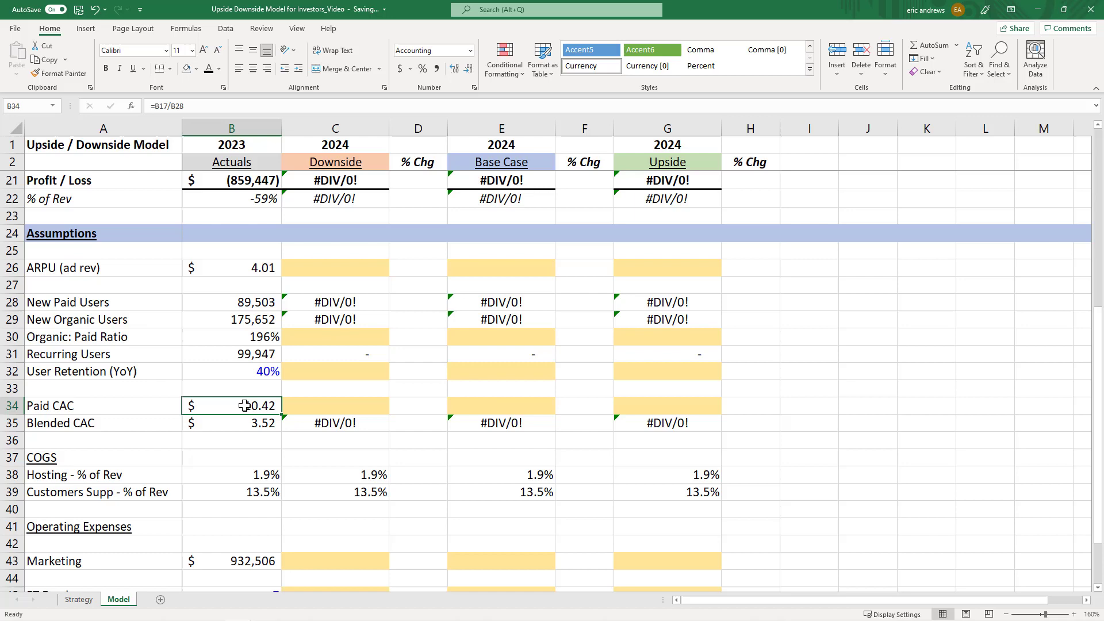
{"action": "left_click", "coordinate": [256, 422]}
{"action": "key", "text": "F2"}
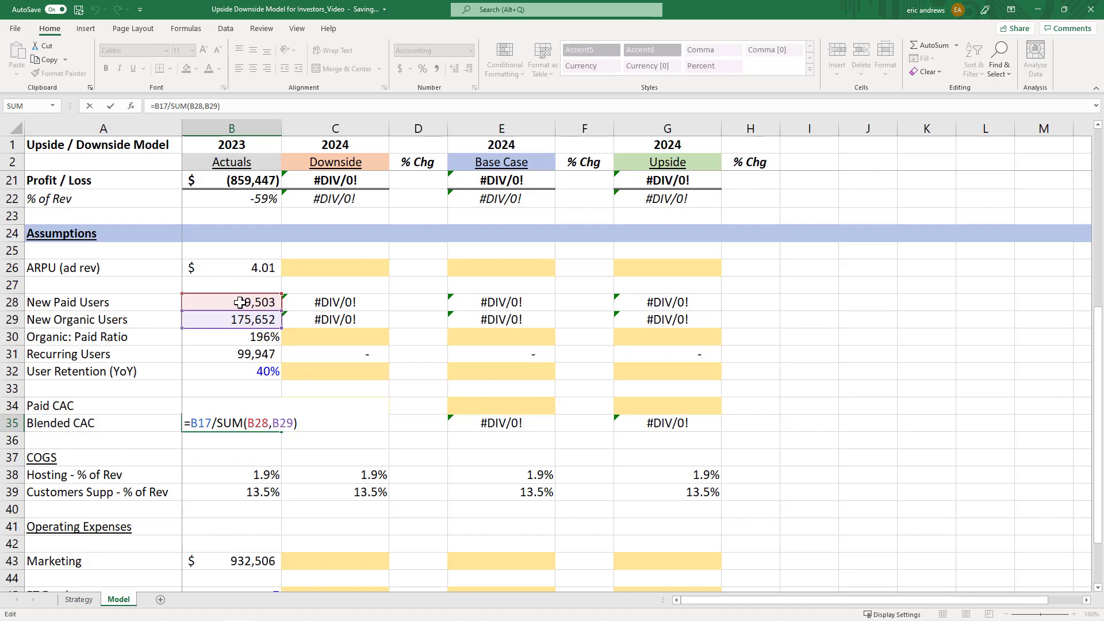
{"action": "key", "text": "Return"}
{"action": "key", "text": "Up"}
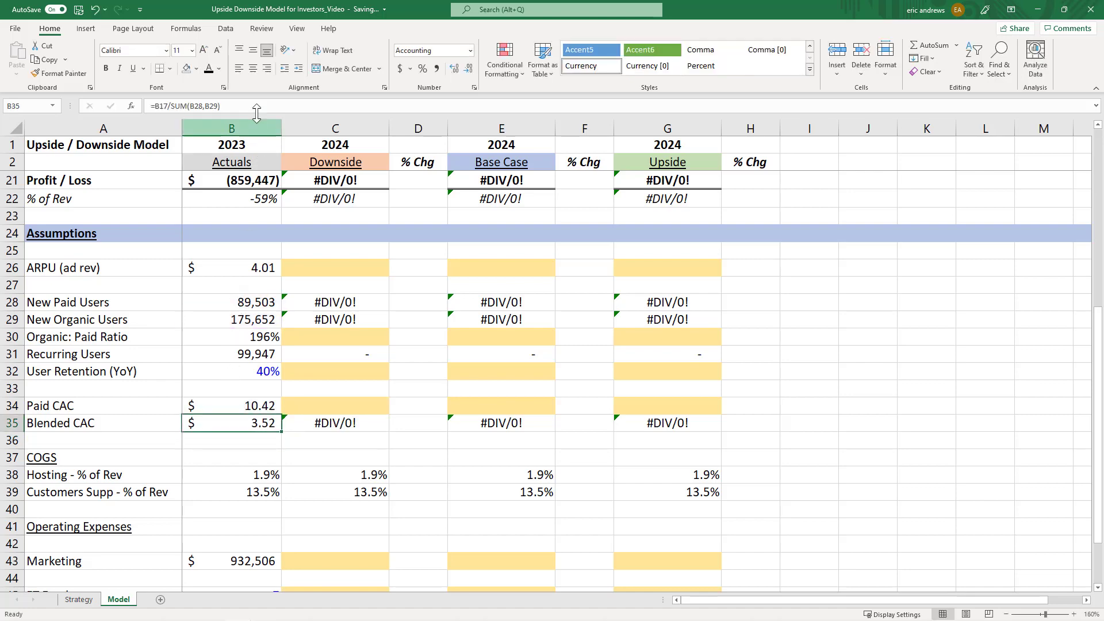
{"action": "key", "text": "F2"}
{"action": "scroll", "coordinate": [282, 225], "scroll_direction": "up", "scroll_amount": 2}
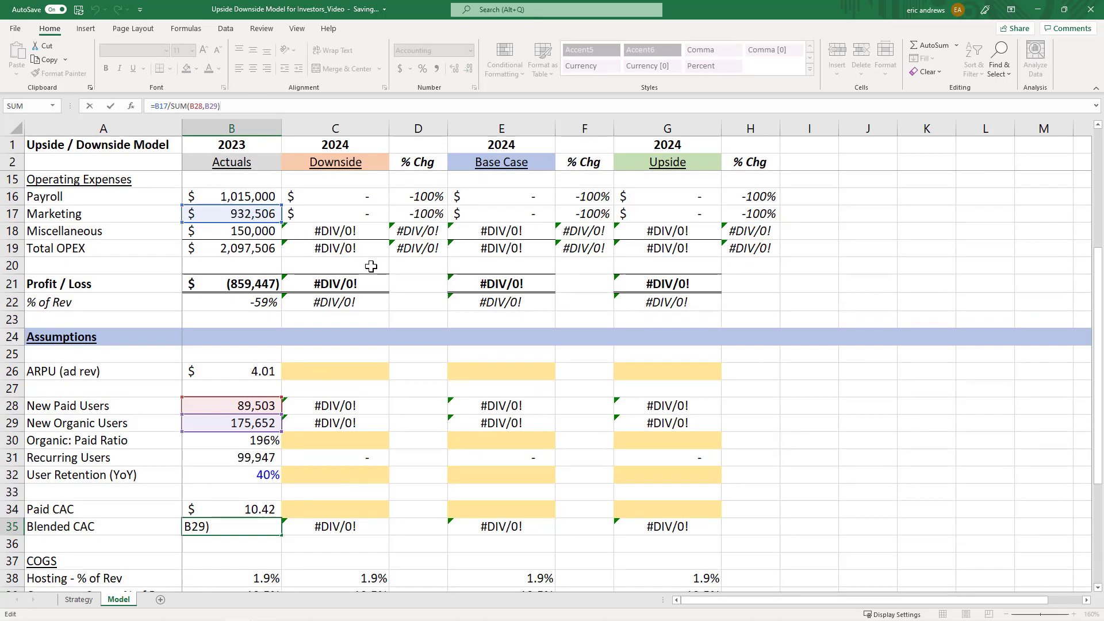
{"action": "scroll", "coordinate": [249, 225], "scroll_direction": "down", "scroll_amount": 2}
{"action": "left_click_drag", "start_coordinate": [244, 304], "coordinate": [243, 320]}
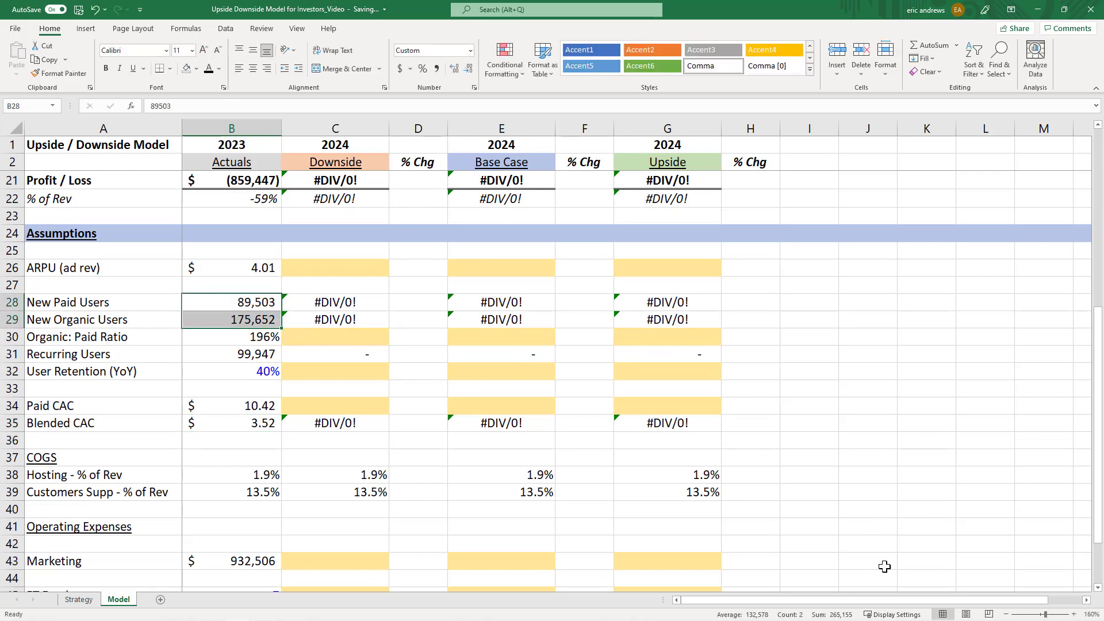
{"action": "left_click", "coordinate": [249, 426]}
{"action": "key", "text": "Up"}
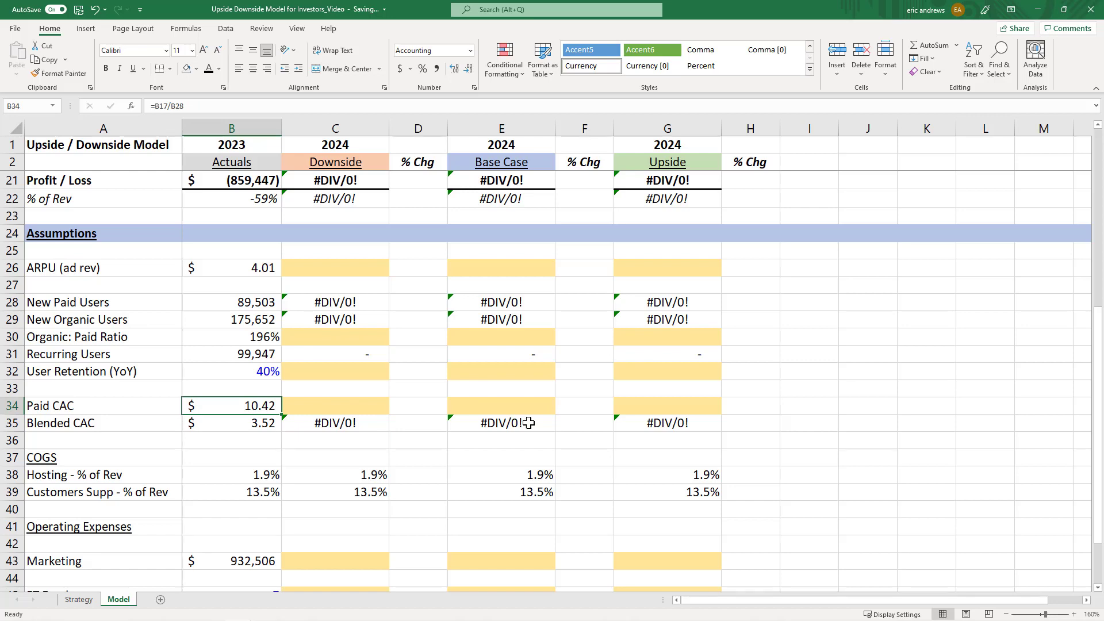
{"action": "key", "text": "Down"}
{"action": "key", "text": "F2"}
{"action": "key", "text": "Escape"}
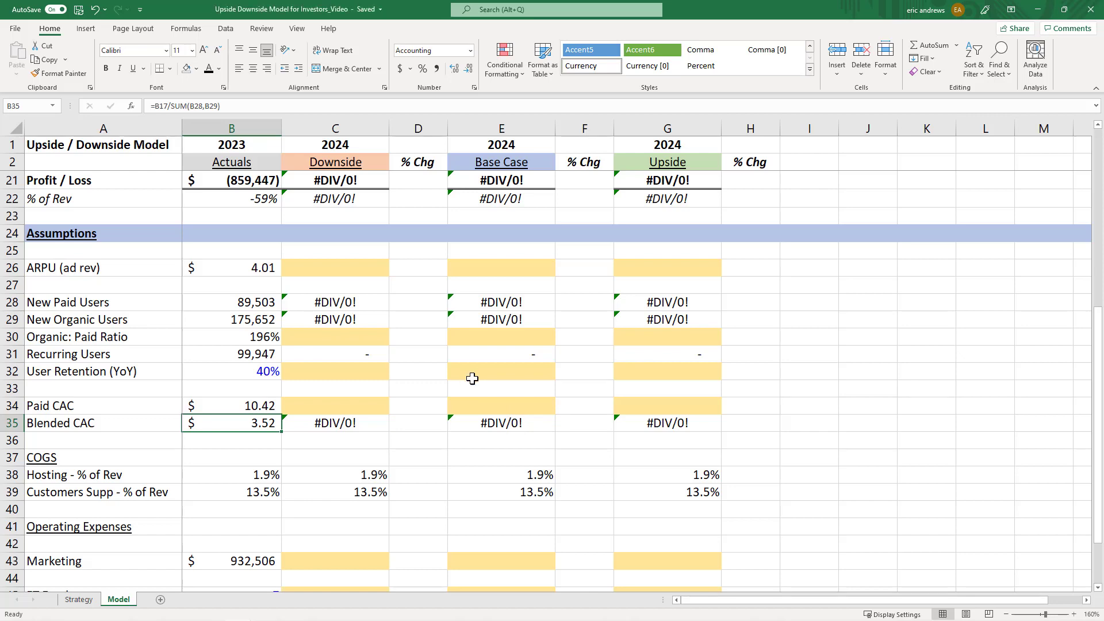
{"action": "left_click", "coordinate": [305, 407]}
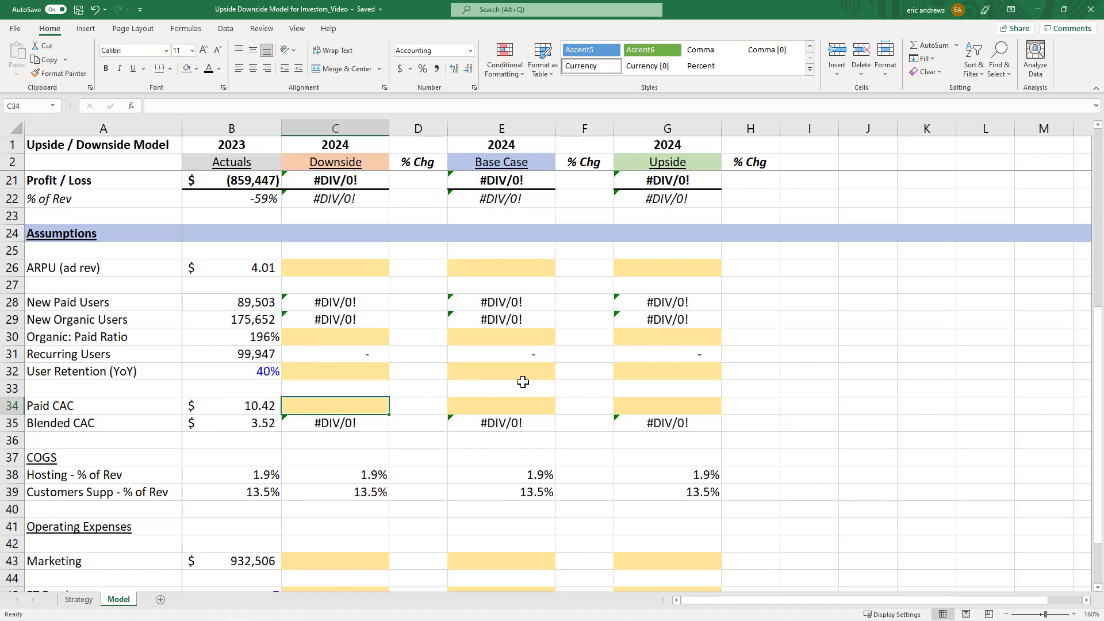
Step: Enter 4.01 as the Downside ARPU in C26, checking it against the 2023 ARPU
{"action": "left_click", "coordinate": [242, 371]}
{"action": "left_click", "coordinate": [240, 268]}
{"action": "left_click", "coordinate": [336, 265]}
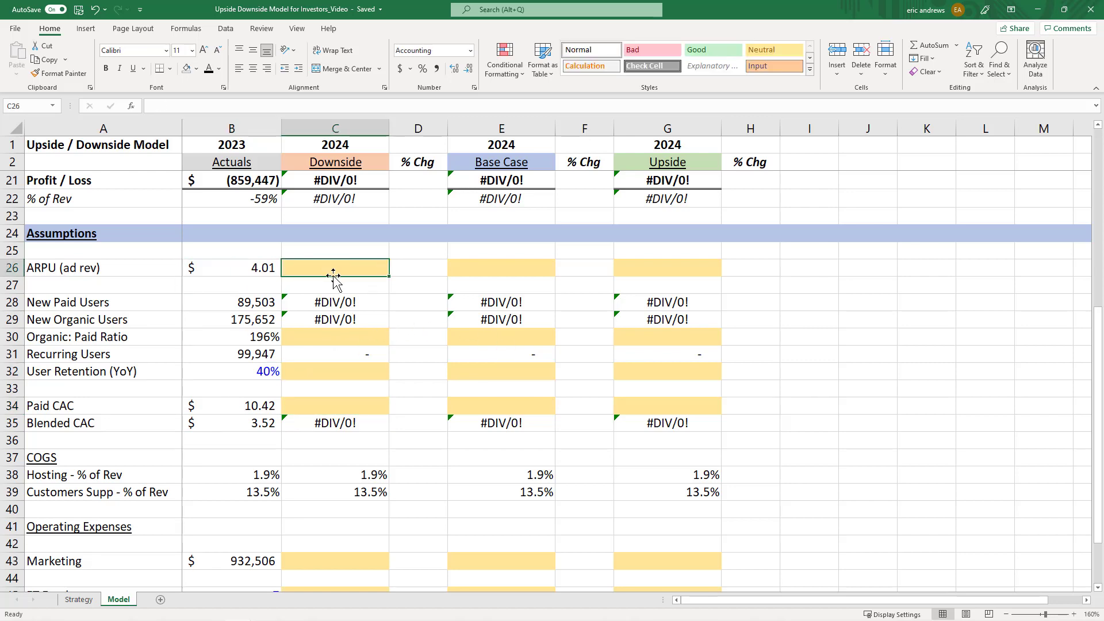
{"action": "left_click", "coordinate": [335, 128]}
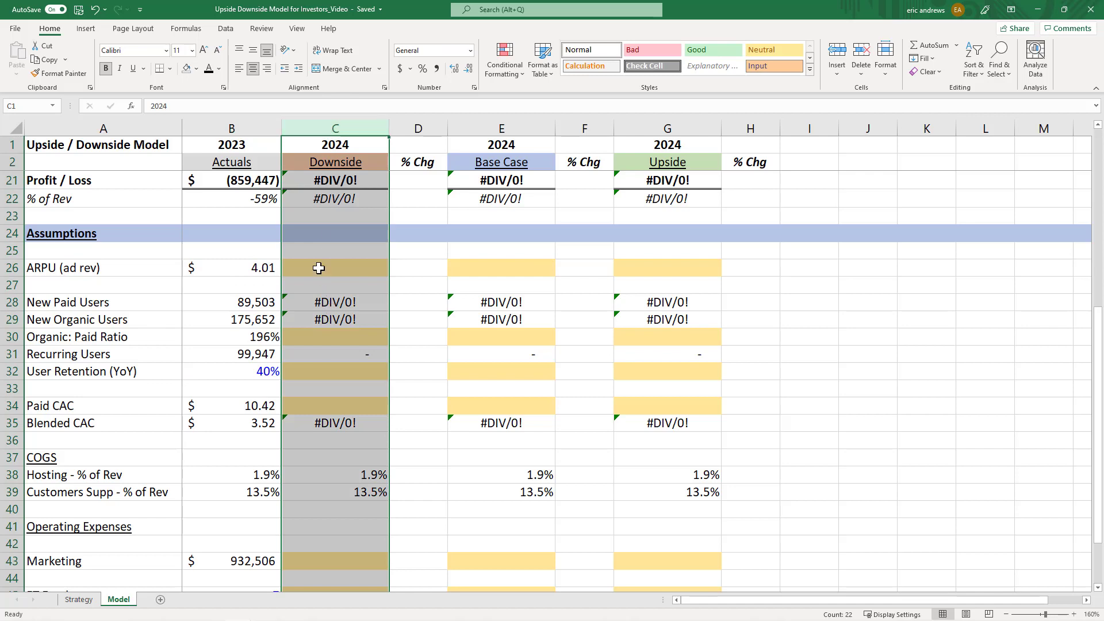
{"action": "left_click", "coordinate": [319, 268]}
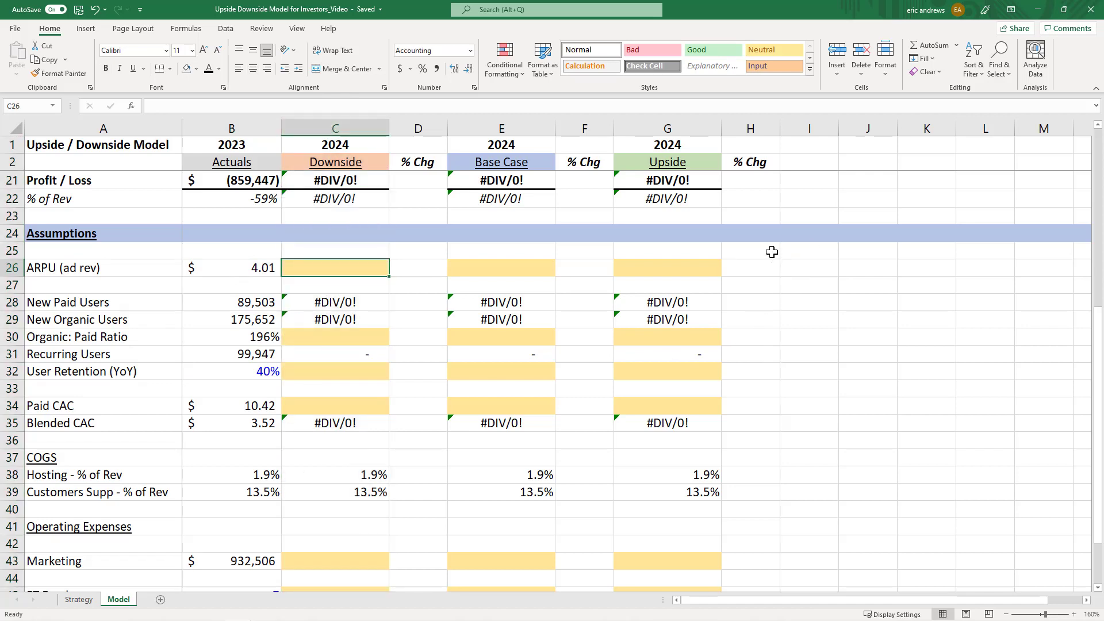
{"action": "type", "text": "4"}
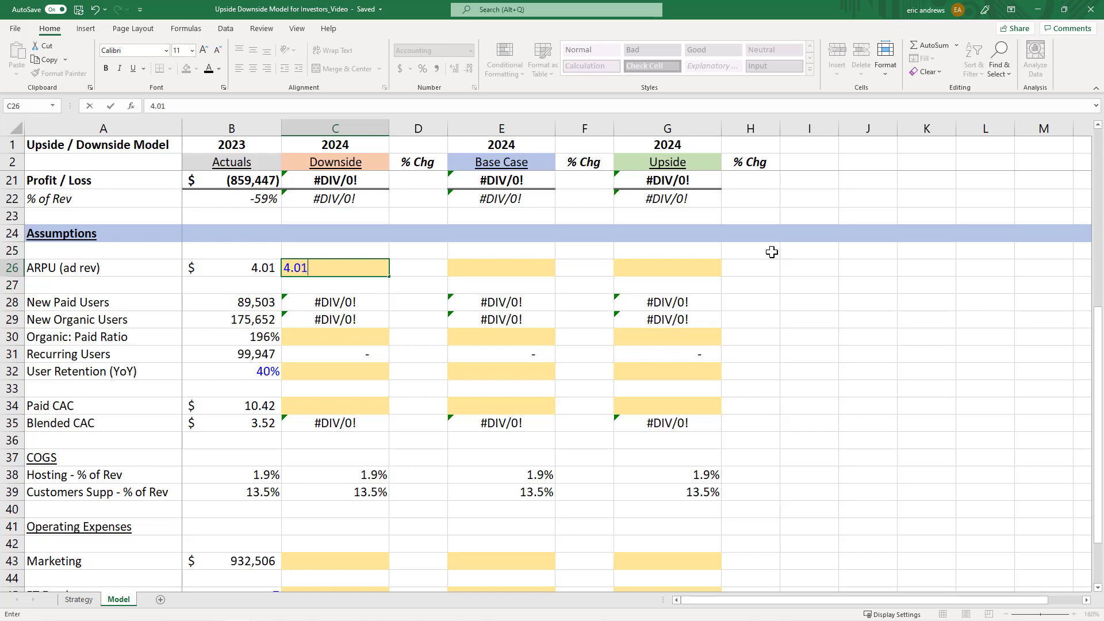
{"action": "type", "text": ".01"}
{"action": "key", "text": "Return"}
{"action": "left_click", "coordinate": [345, 300]}
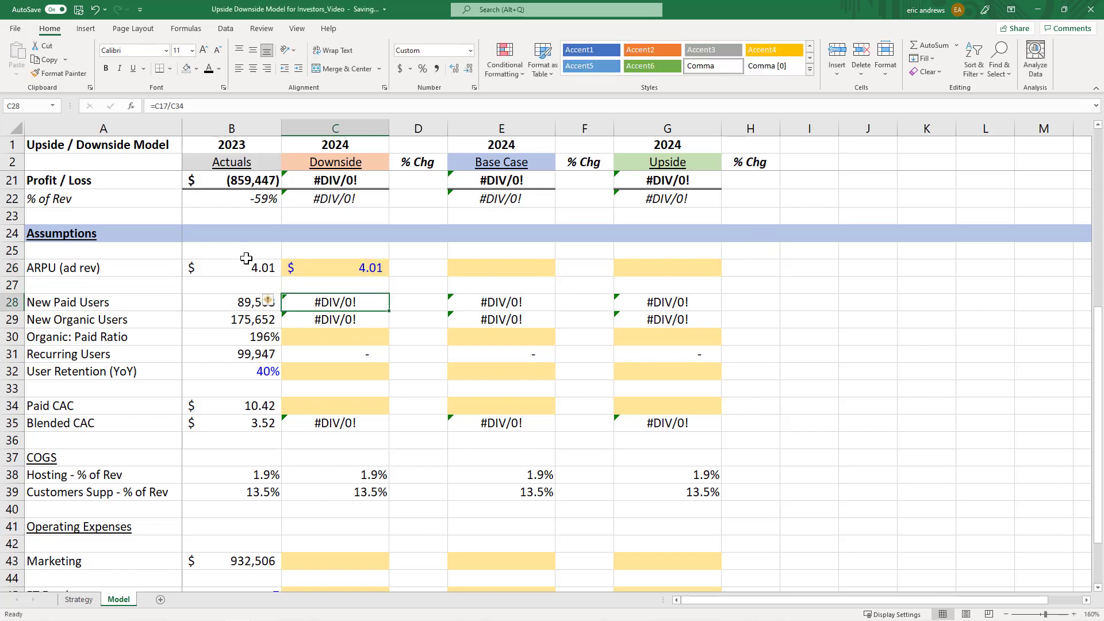
{"action": "left_click", "coordinate": [252, 266]}
{"action": "left_click", "coordinate": [320, 266]}
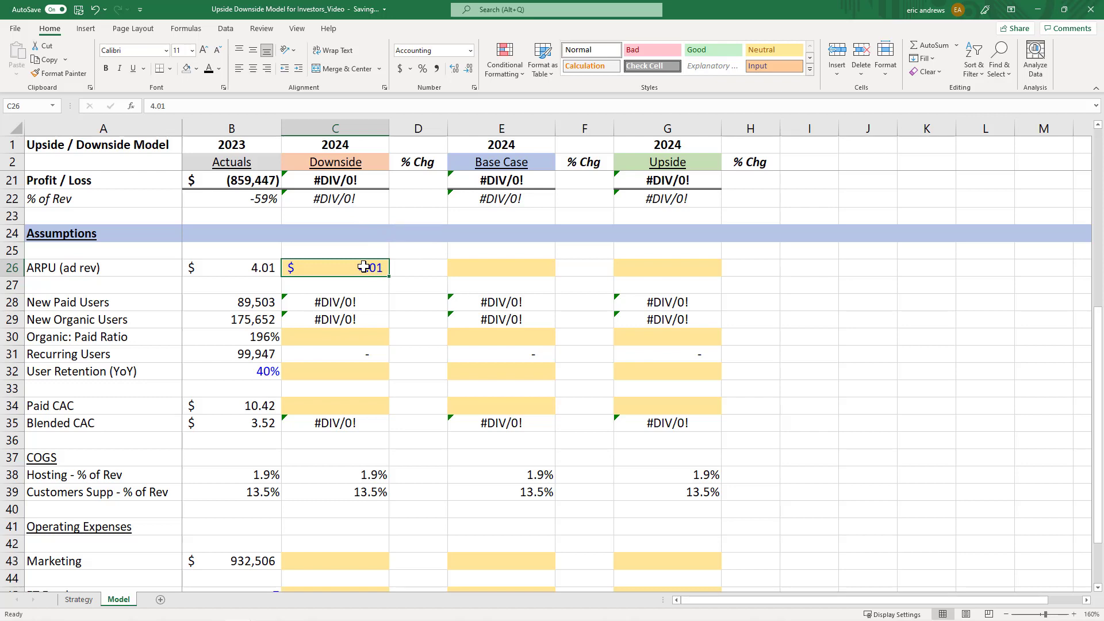
Step: Inspect the 2023 Organic: Paid Ratio formula =B29/B28 and its New Paid Users input
{"action": "left_click", "coordinate": [331, 339]}
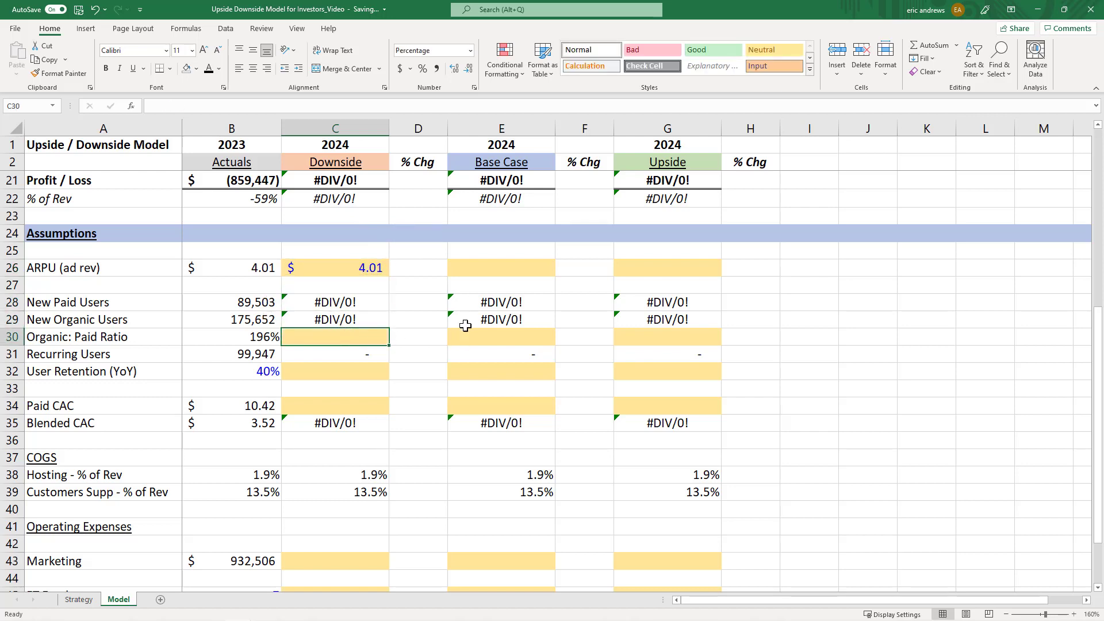
{"action": "left_click", "coordinate": [250, 338]}
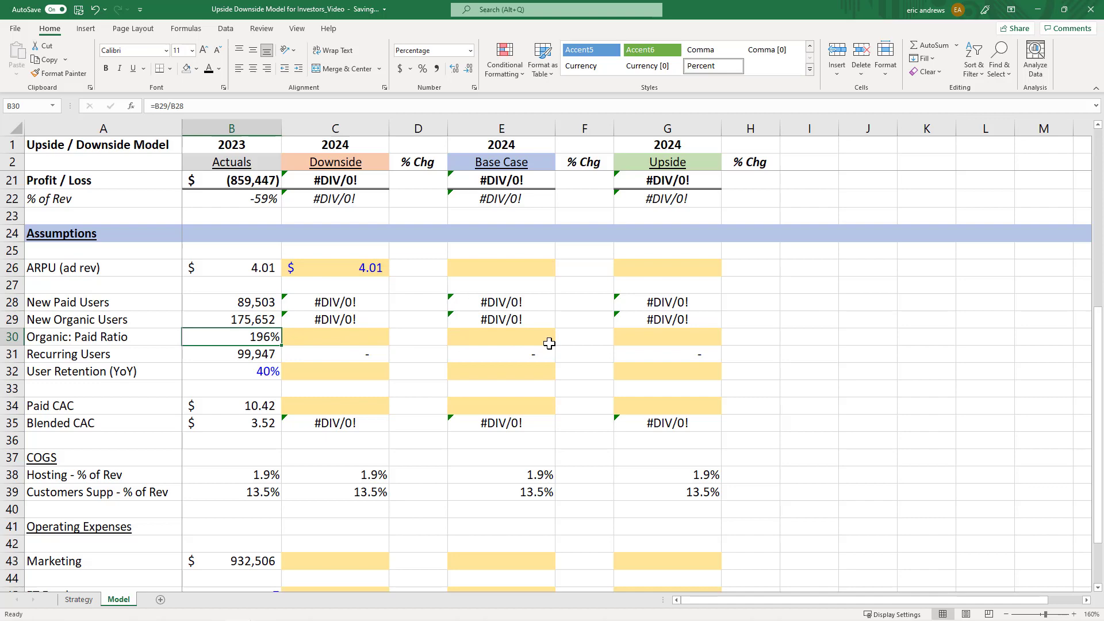
{"action": "key", "text": "F2"}
{"action": "key", "text": "Escape"}
{"action": "key", "text": "Up"}
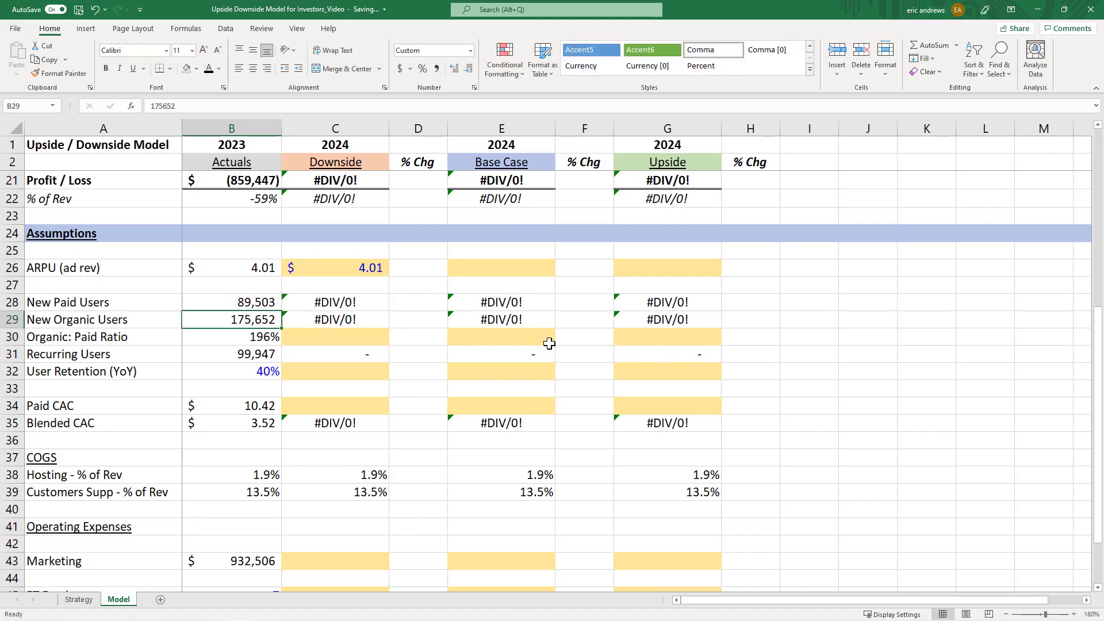
{"action": "key", "text": "Up"}
{"action": "key", "text": "F2"}
{"action": "key", "text": "Escape"}
{"action": "key", "text": "Down"}
{"action": "key", "text": "Down"}
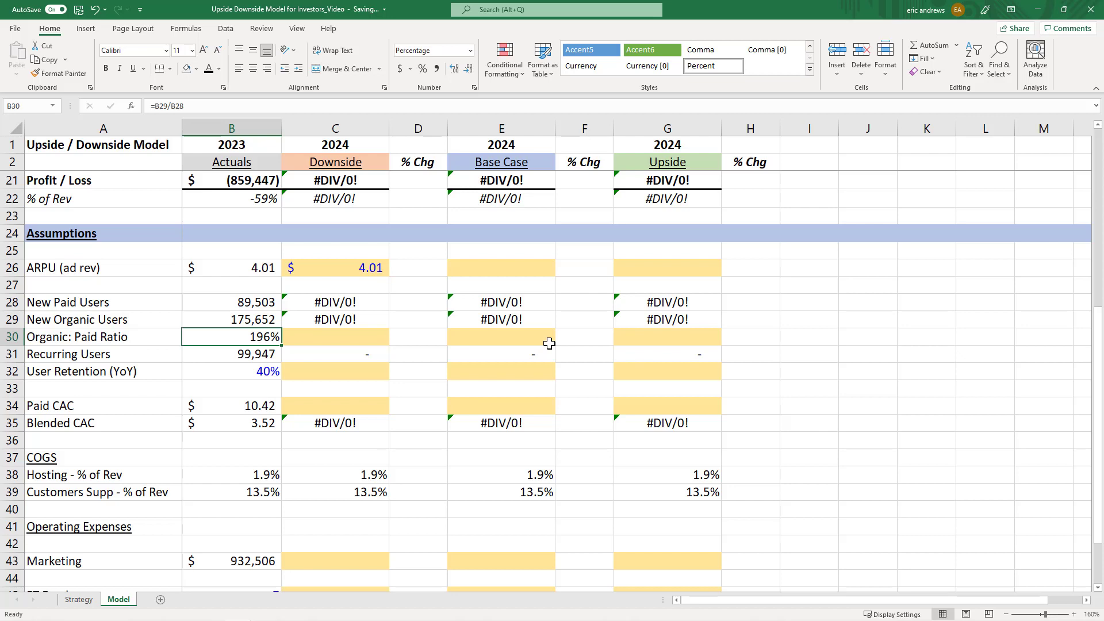
Step: Enter 196% as the Downside Organic: Paid Ratio in C30 and compare with 2023
{"action": "key", "text": "Right"}
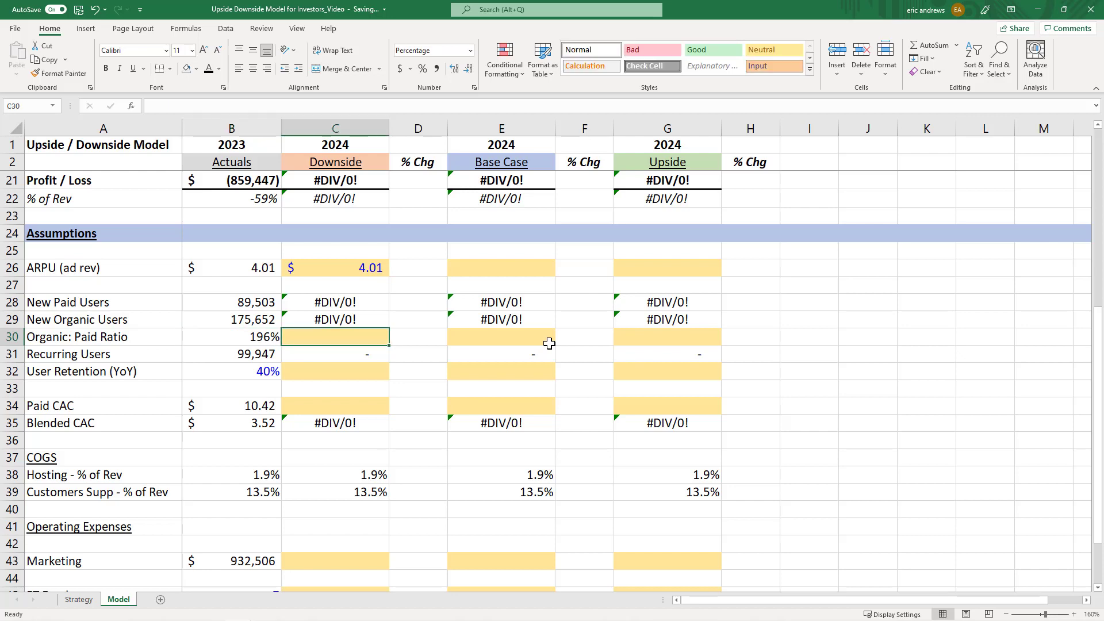
{"action": "type", "text": "196"}
{"action": "key", "text": "Return"}
{"action": "key", "text": "Up"}
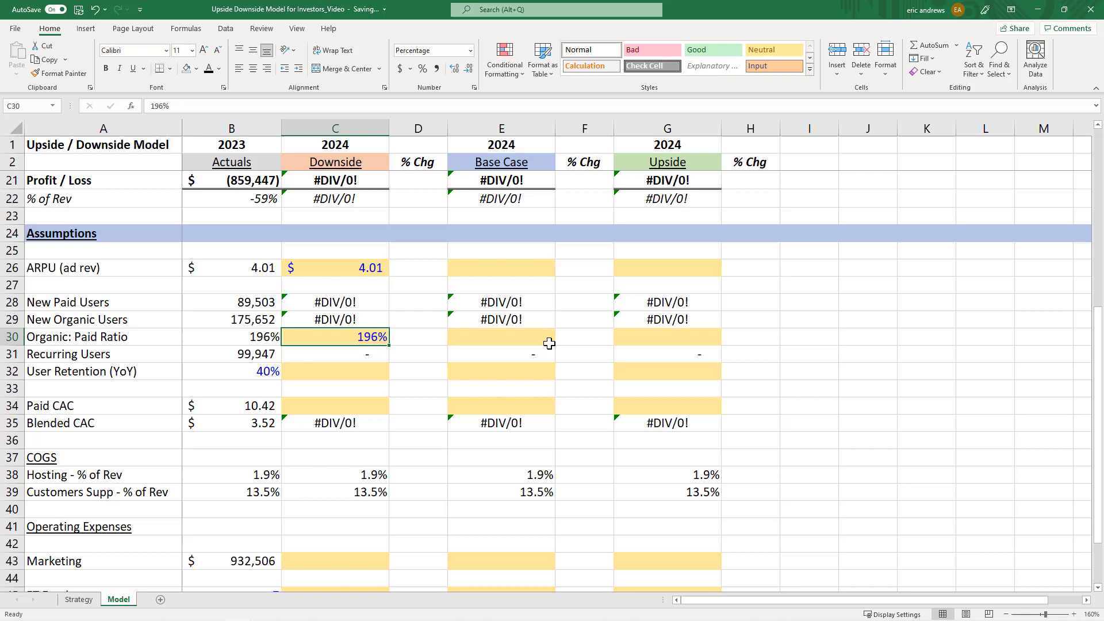
{"action": "left_click", "coordinate": [251, 346]}
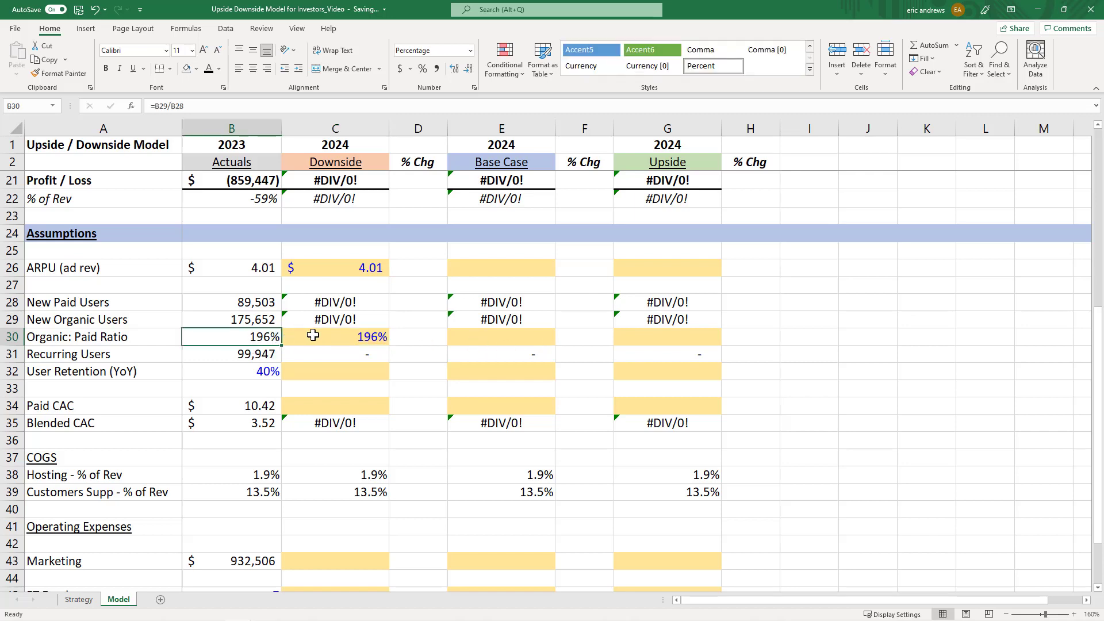
{"action": "left_click", "coordinate": [313, 335]}
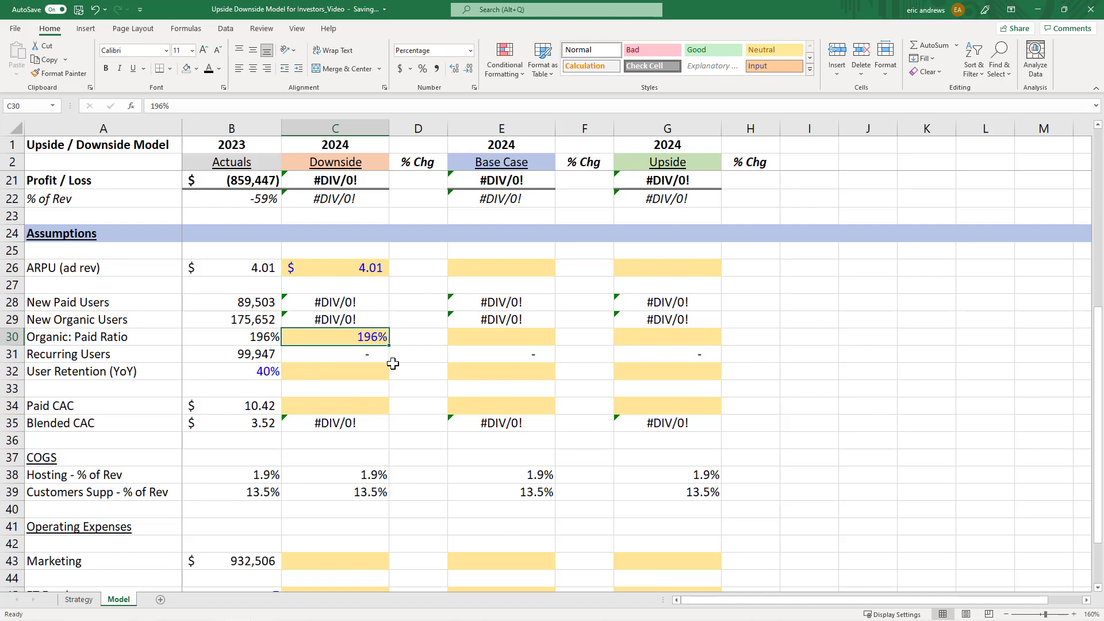
Step: Link the Downside Marketing expense in C17 to its assumption with =C43
{"action": "scroll", "coordinate": [388, 359], "scroll_direction": "up", "scroll_amount": 2}
{"action": "left_click", "coordinate": [329, 208]}
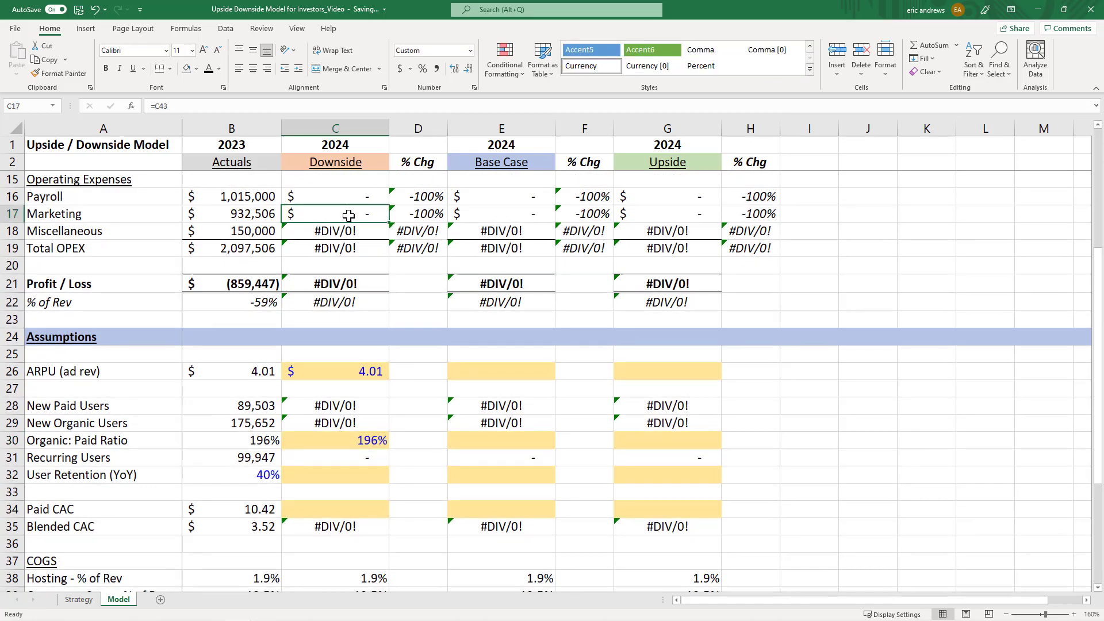
{"action": "type", "text": "=C43"}
{"action": "key", "text": "ctrl+Return"}
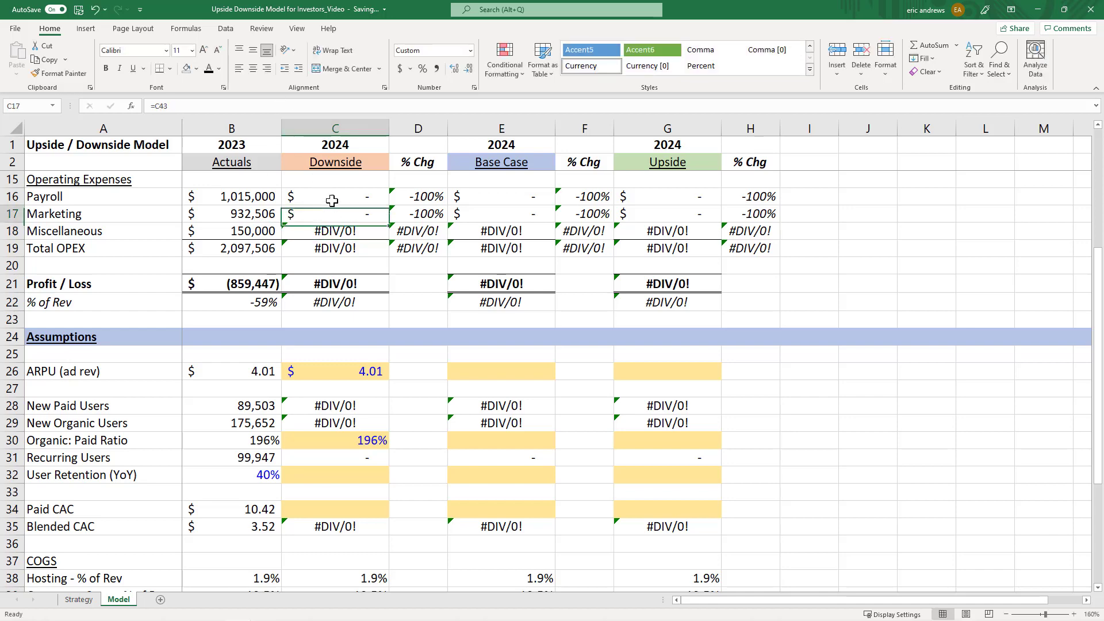
Step: Set the Downside Marketing assumption in C43 to 1,500,000
{"action": "scroll", "coordinate": [338, 256], "scroll_direction": "down", "scroll_amount": 3}
{"action": "scroll", "coordinate": [342, 323], "scroll_direction": "down", "scroll_amount": 2}
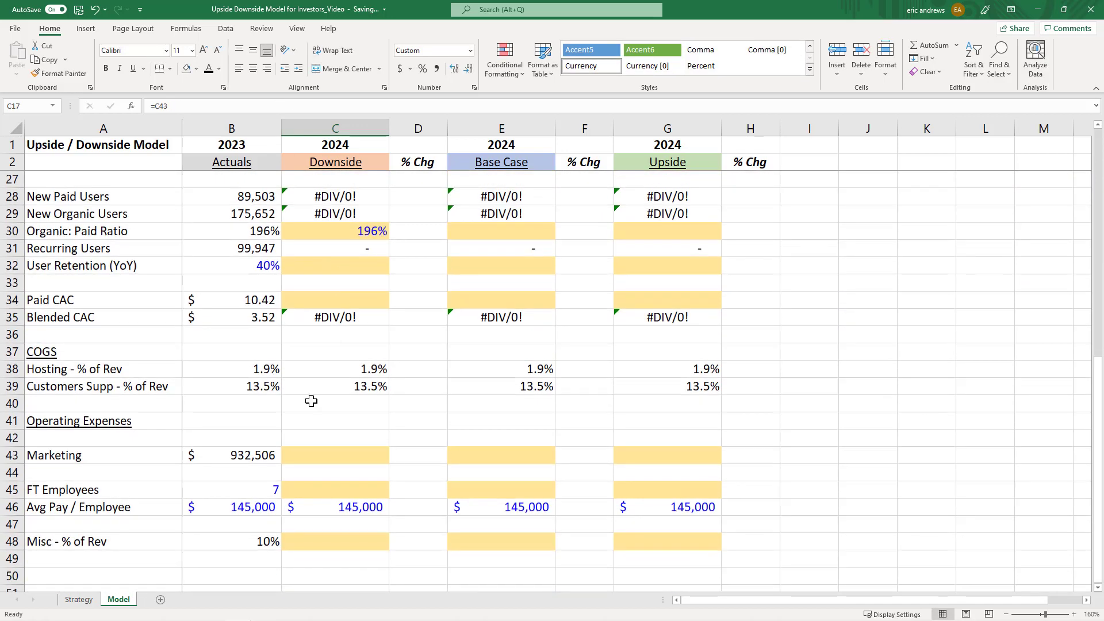
{"action": "left_click", "coordinate": [318, 455]}
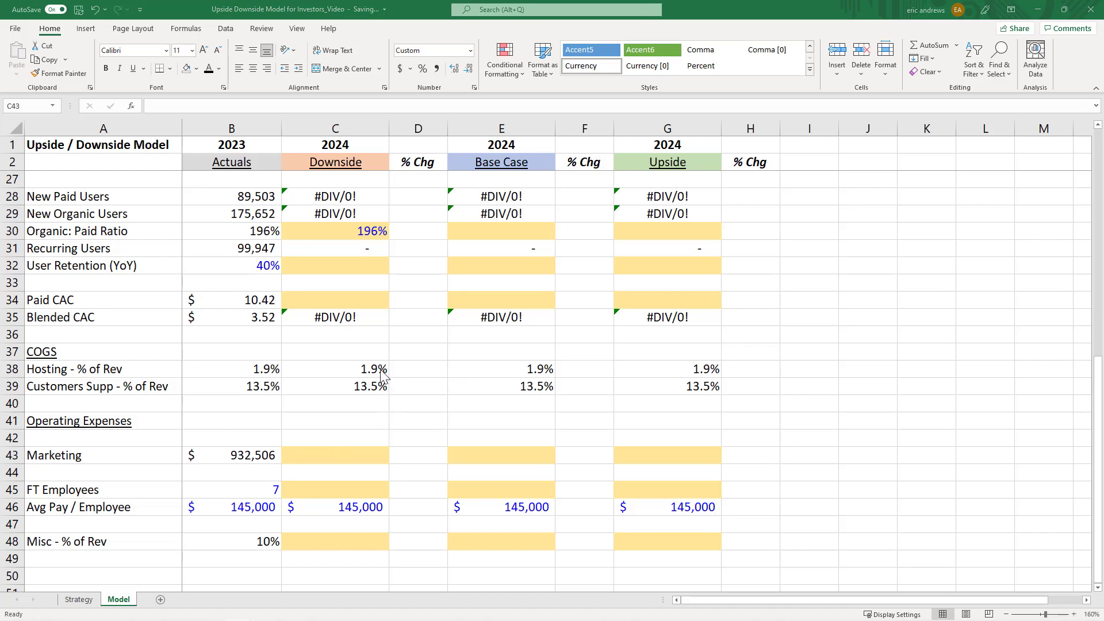
{"action": "type", "text": "1500"}
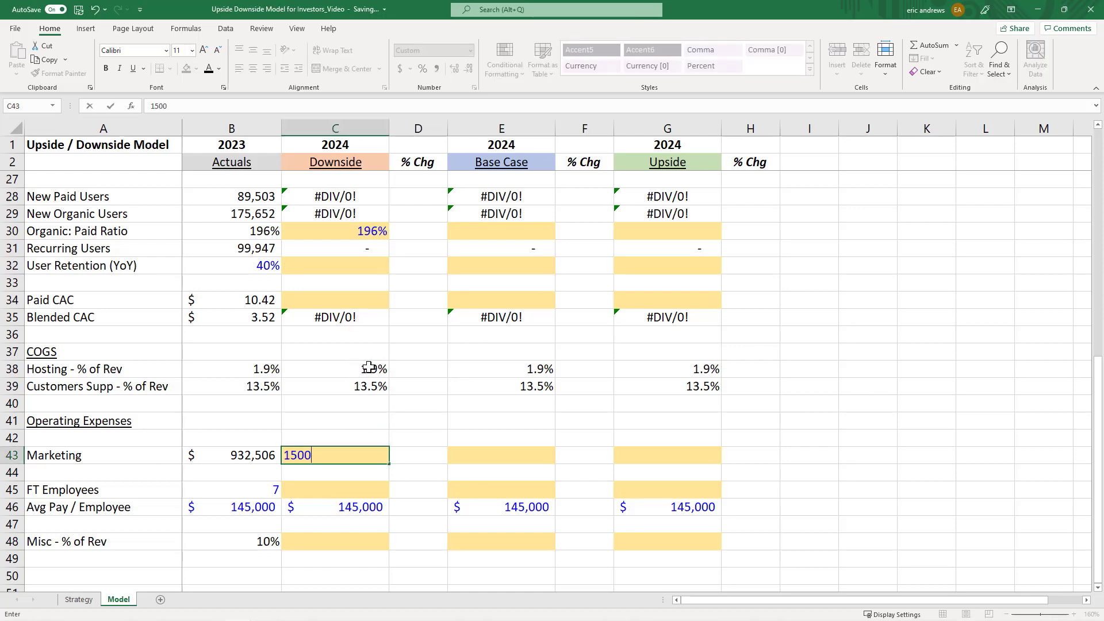
{"action": "type", "text": "000"}
{"action": "key", "text": "ctrl+Return"}
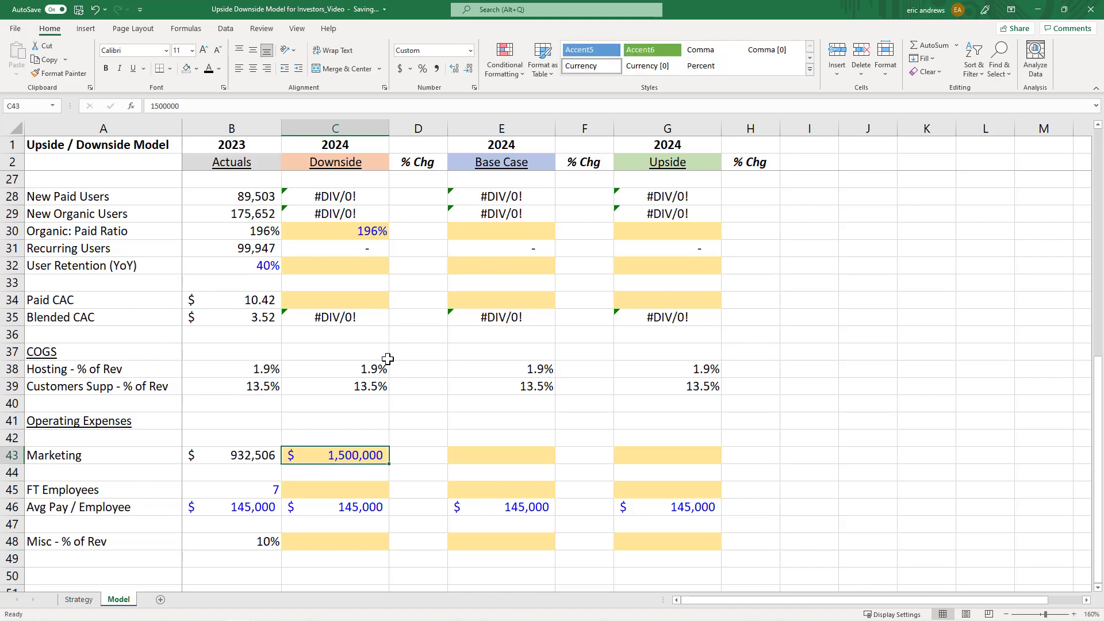
{"action": "scroll", "coordinate": [378, 365], "scroll_direction": "up", "scroll_amount": 1}
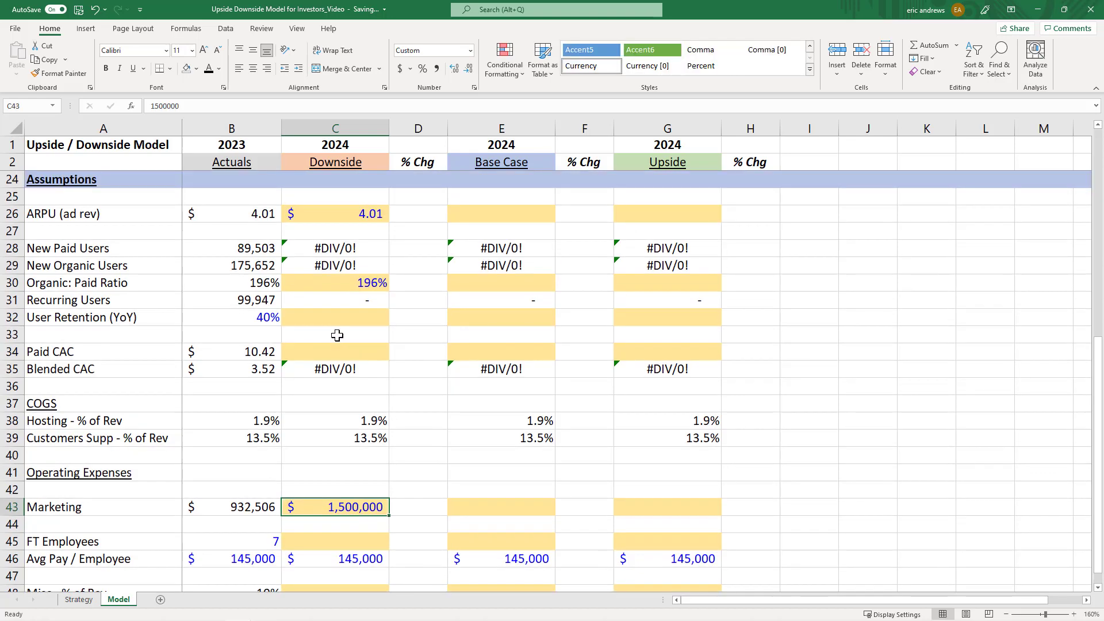
Step: Enter $10.42 as the Downside Paid CAC in C34, matching the 2023 value
{"action": "left_click", "coordinate": [331, 352]}
{"action": "left_click", "coordinate": [214, 346]}
{"action": "left_click", "coordinate": [337, 349]}
{"action": "type", "text": "10.42"}
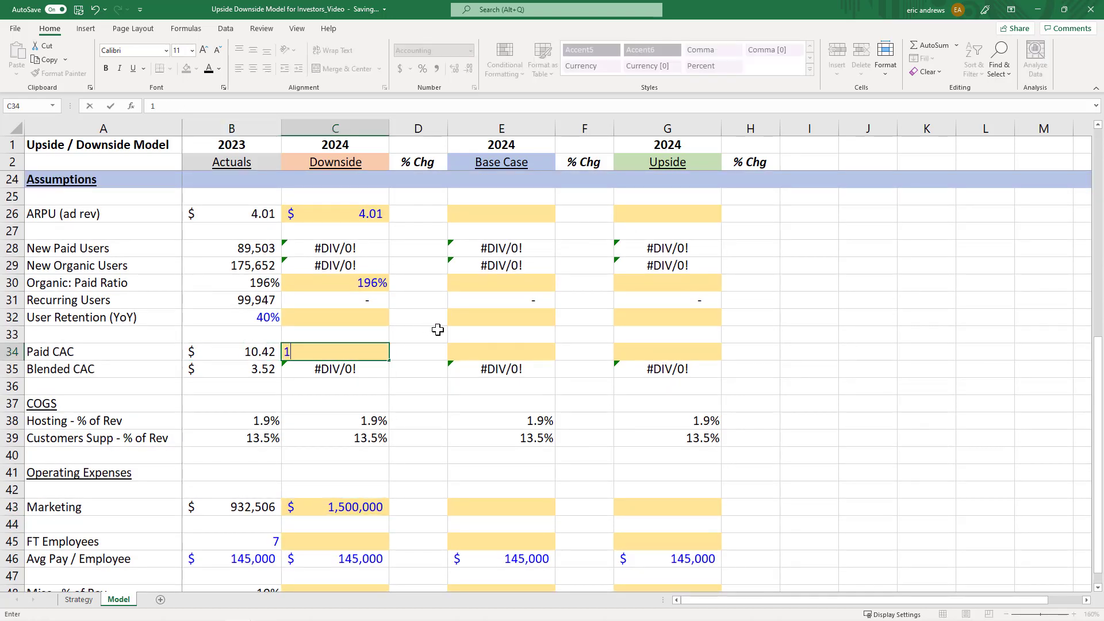
{"action": "key", "text": "Return"}
Step: Copy the 2023 40% User Retention into the Downside column and review the Downside inputs
{"action": "key", "text": "Up"}
{"action": "key", "text": "Up"}
{"action": "key", "text": "Up"}
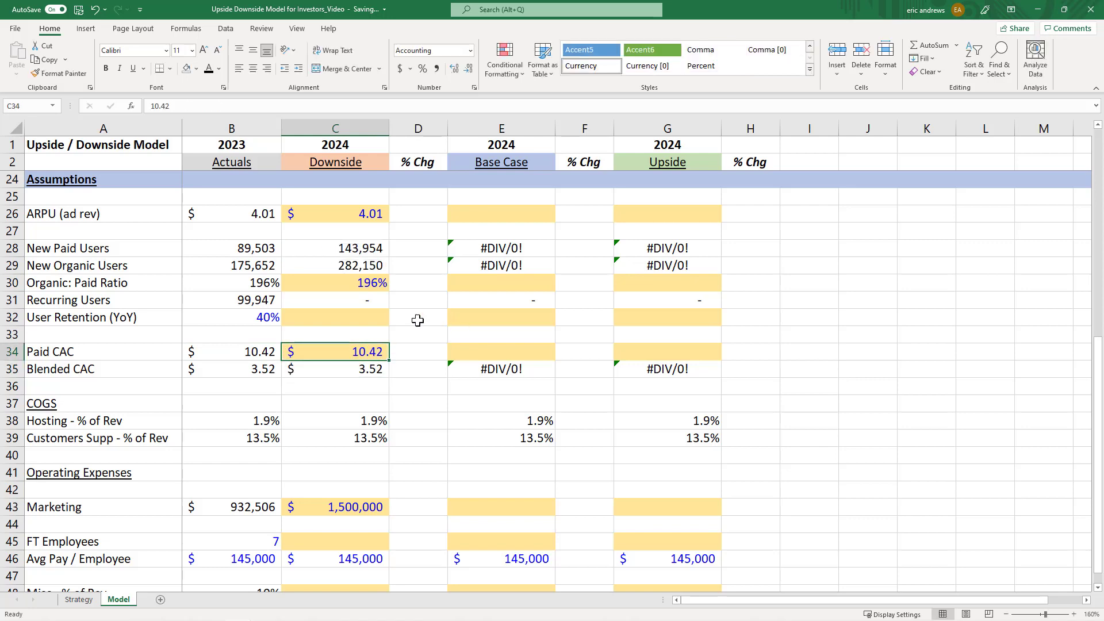
{"action": "left_click", "coordinate": [192, 320]}
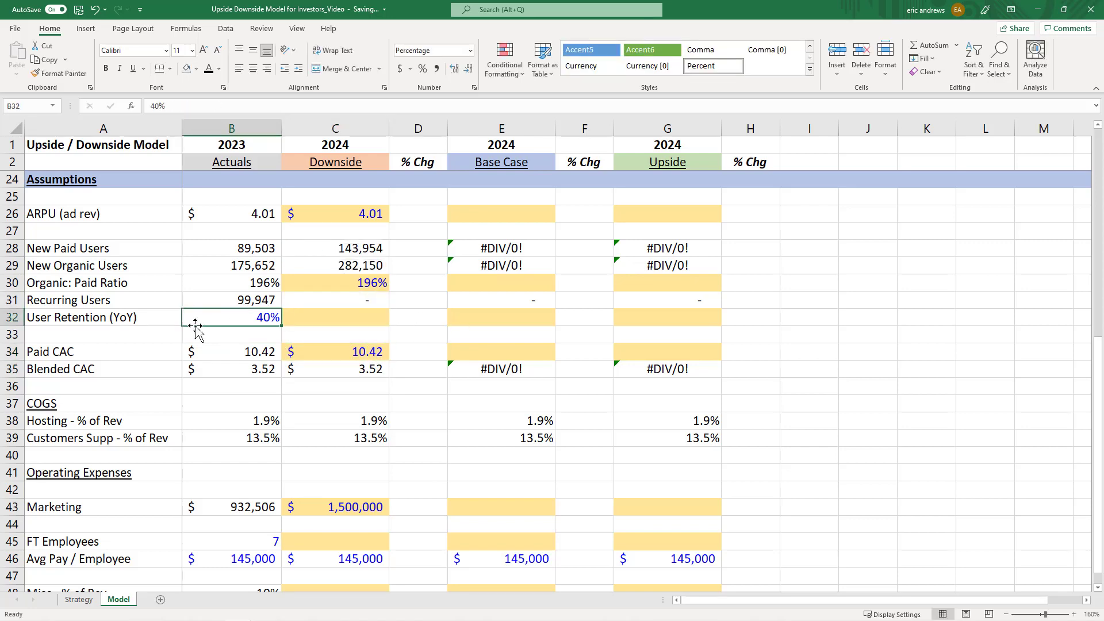
{"action": "key", "text": "ctrl+c"}
{"action": "left_click", "coordinate": [317, 314]}
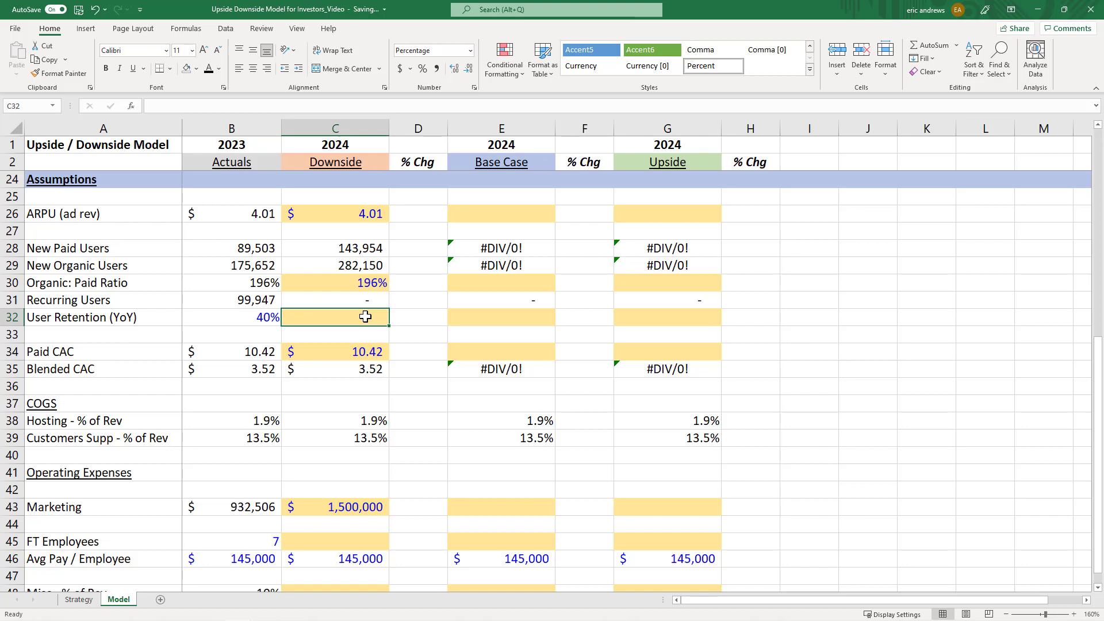
{"action": "key", "text": "ctrl+v"}
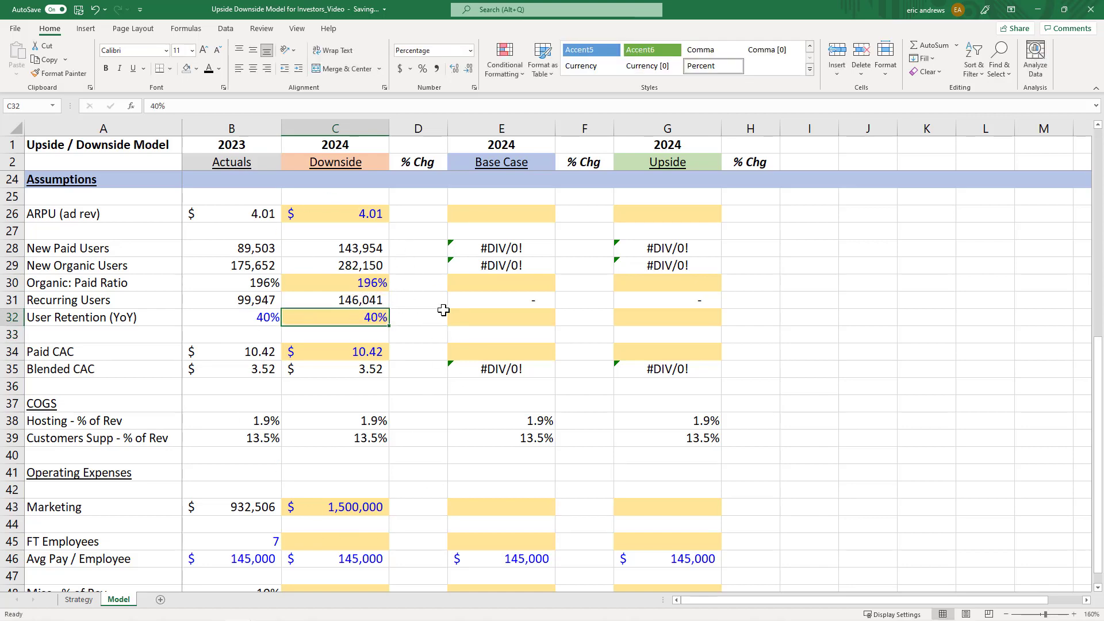
{"action": "left_click", "coordinate": [353, 219]}
{"action": "left_click", "coordinate": [347, 284]}
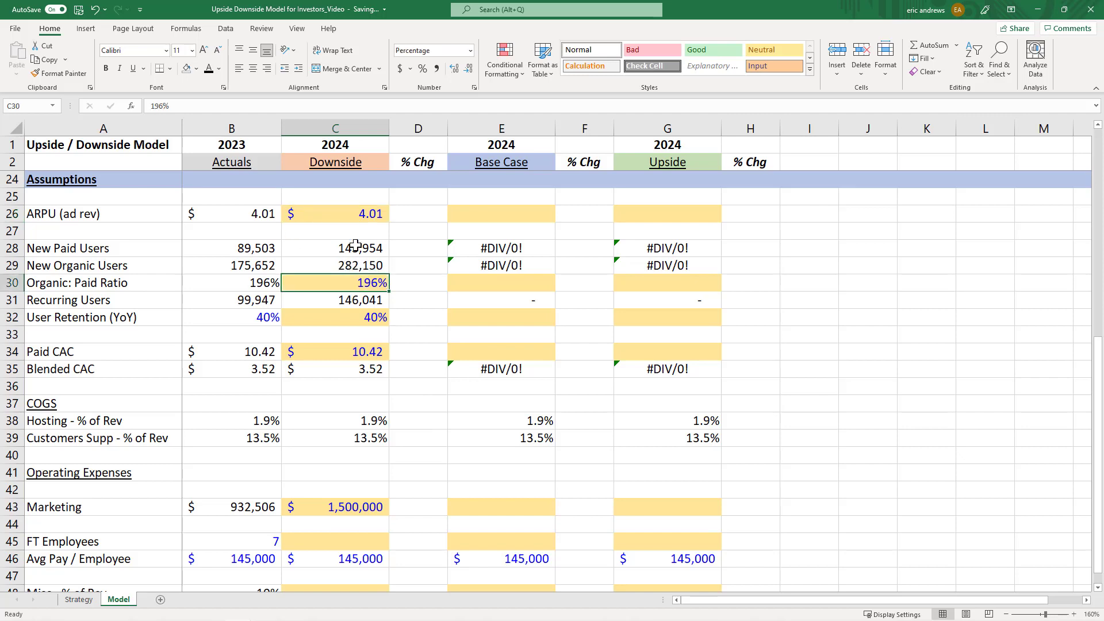
{"action": "left_click", "coordinate": [357, 348]}
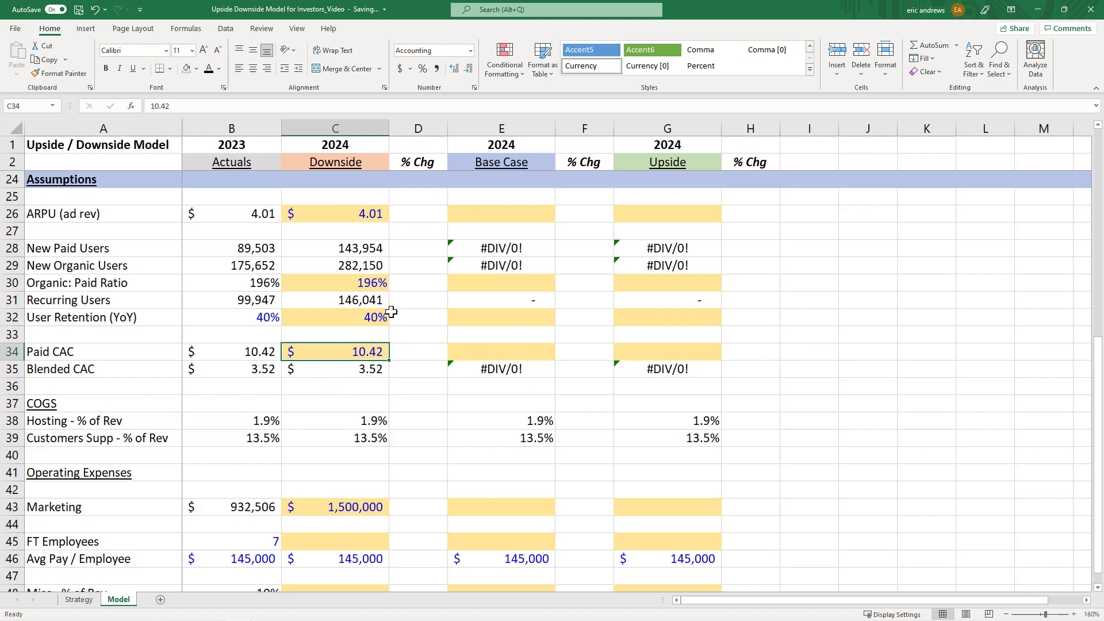
{"action": "scroll", "coordinate": [404, 313], "scroll_direction": "up", "scroll_amount": 6}
{"action": "scroll", "coordinate": [406, 304], "scroll_direction": "up", "scroll_amount": 1}
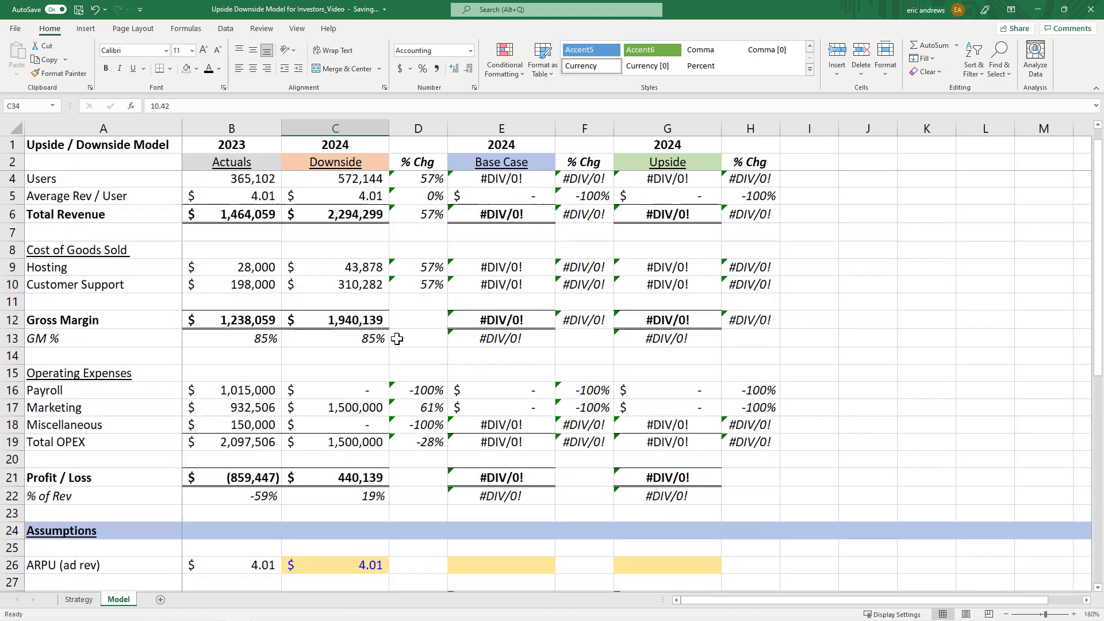
{"action": "left_click", "coordinate": [351, 198]}
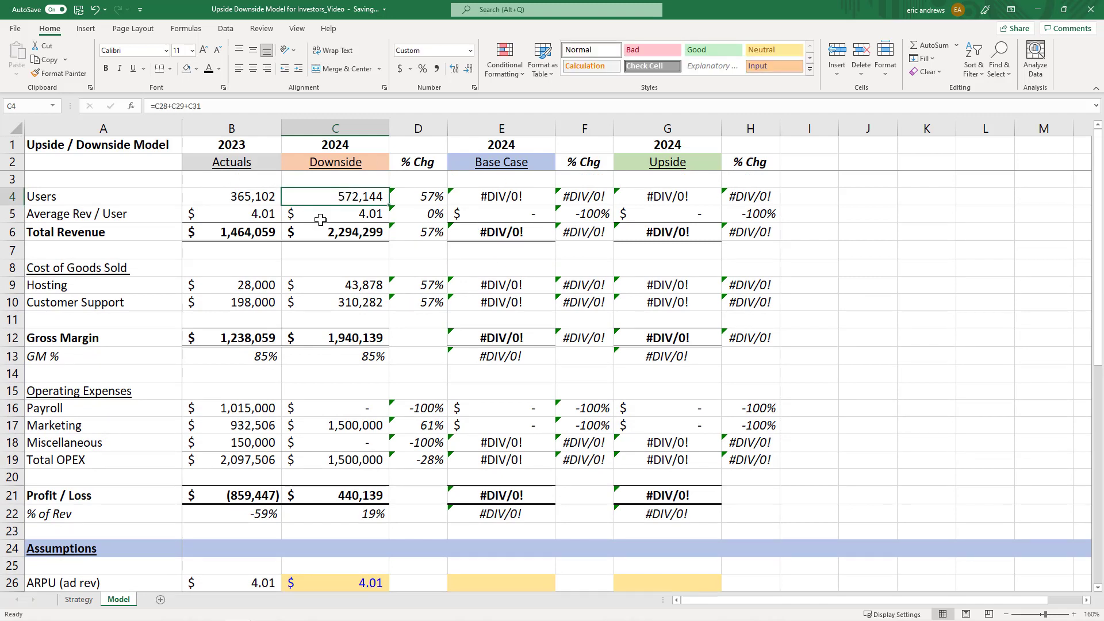
{"action": "left_click", "coordinate": [349, 229]}
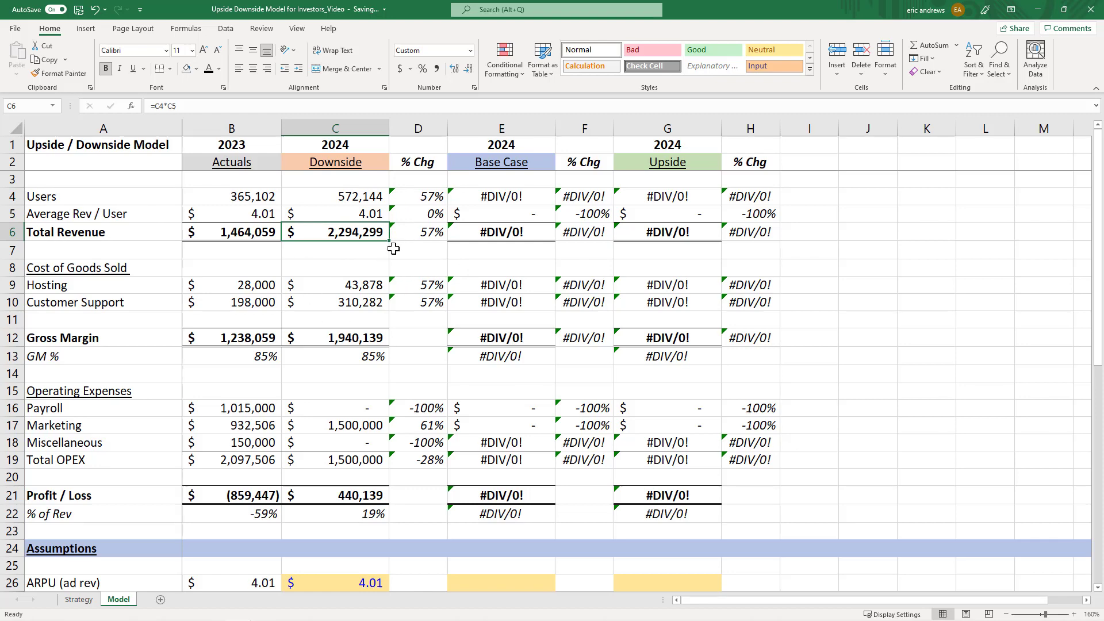
{"action": "left_click_drag", "start_coordinate": [347, 196], "coordinate": [352, 234]}
{"action": "left_click", "coordinate": [352, 234]}
{"action": "scroll", "coordinate": [358, 214], "scroll_direction": "down", "scroll_amount": 7}
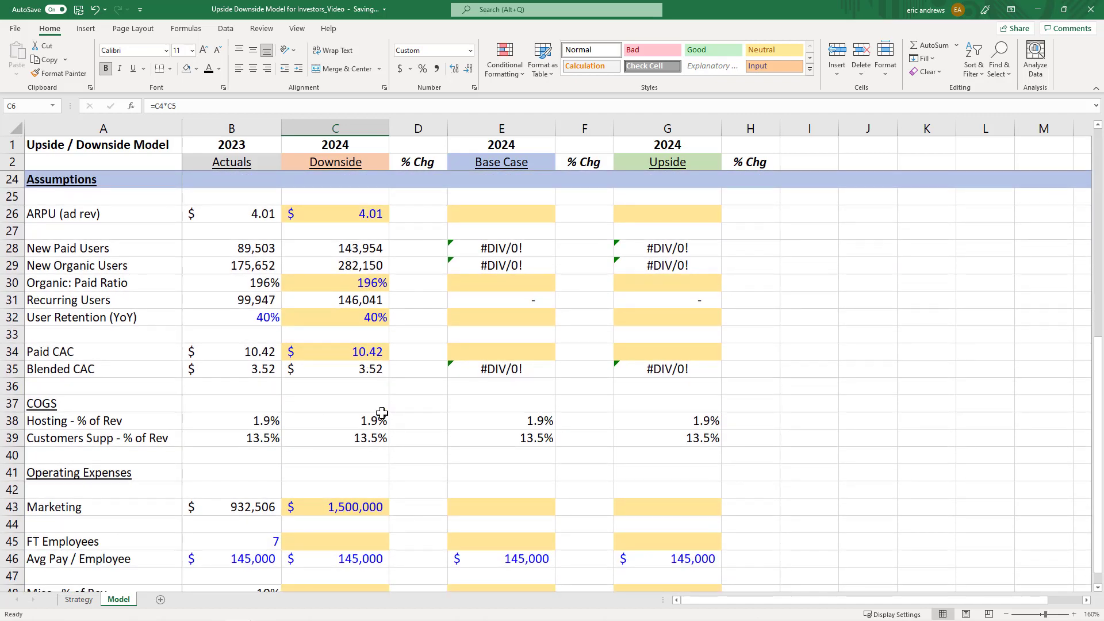
Step: Review the COGS rows and the 2023 Hosting % of Rev formula =B9/B$6
{"action": "left_click_drag", "start_coordinate": [13, 403], "coordinate": [48, 590]}
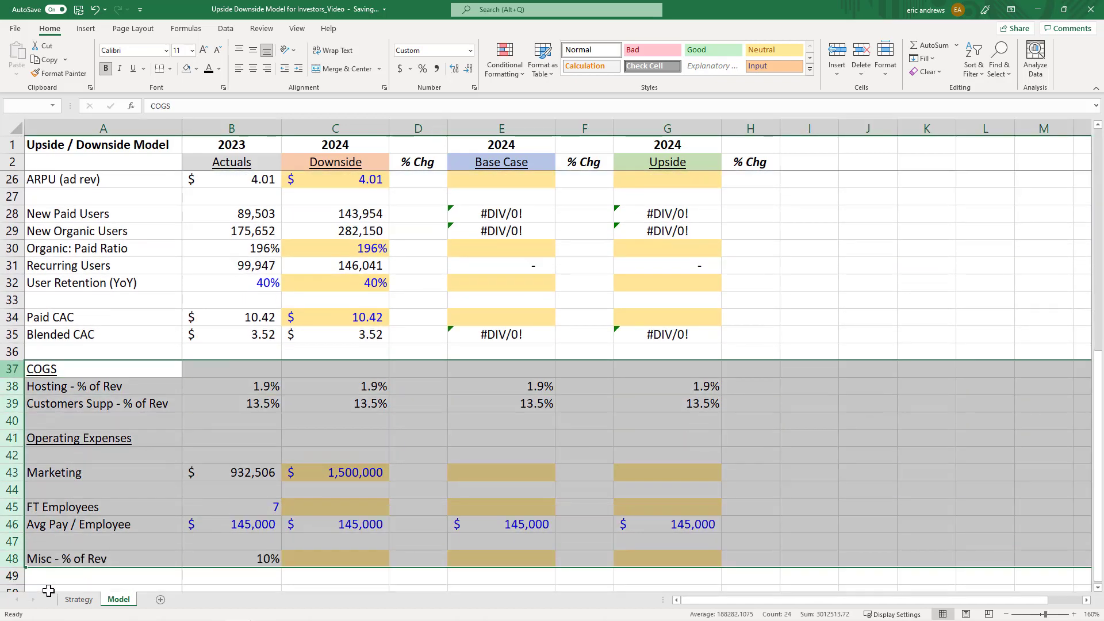
{"action": "left_click", "coordinate": [331, 368]}
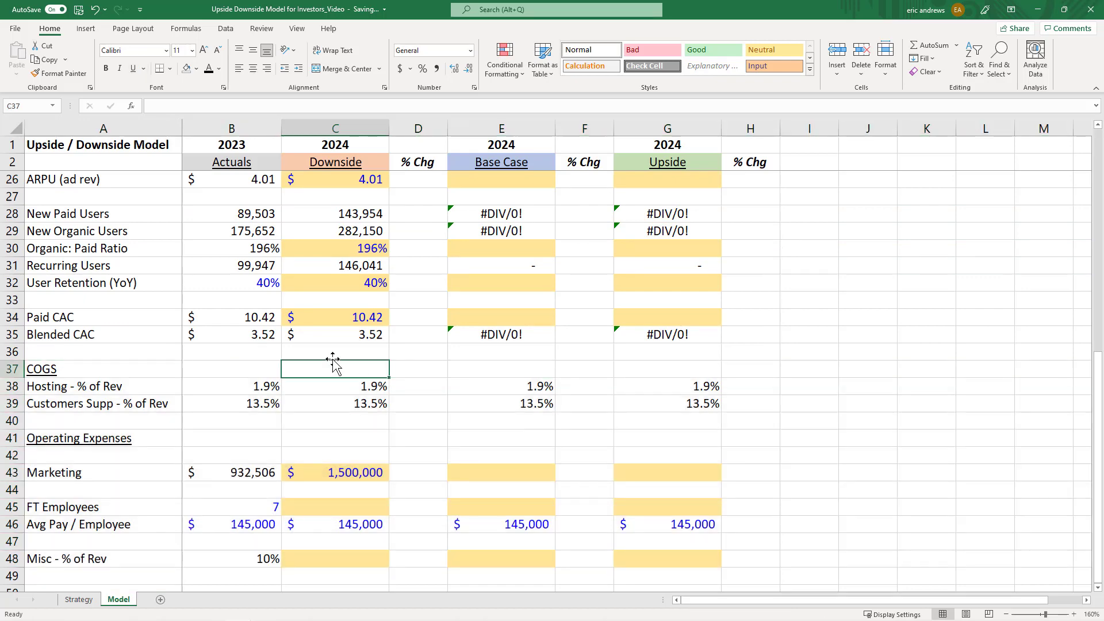
{"action": "scroll", "coordinate": [356, 322], "scroll_direction": "down", "scroll_amount": 1}
{"action": "left_click", "coordinate": [262, 335]}
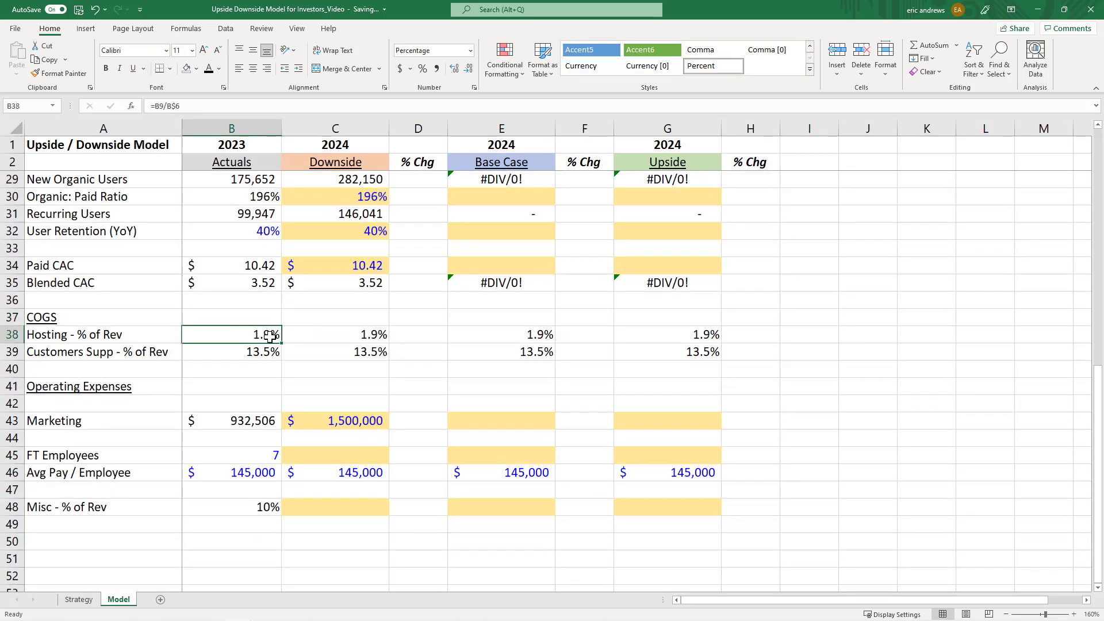
{"action": "left_click", "coordinate": [210, 106]}
{"action": "scroll", "coordinate": [327, 260], "scroll_direction": "up", "scroll_amount": 9}
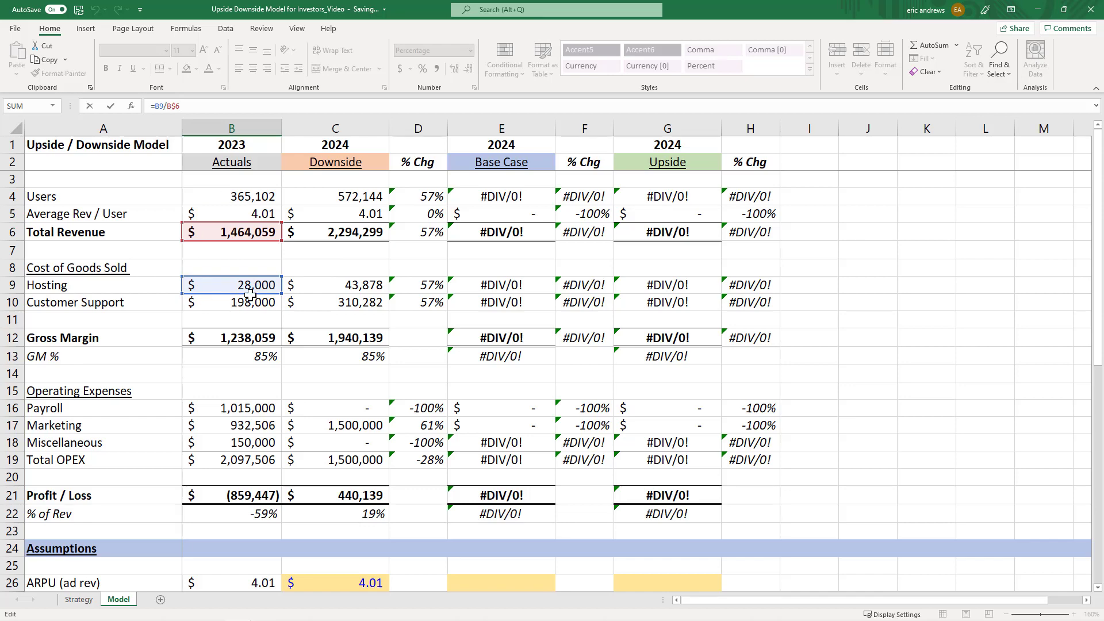
{"action": "key", "text": "Return"}
{"action": "scroll", "coordinate": [322, 412], "scroll_direction": "down", "scroll_amount": 3}
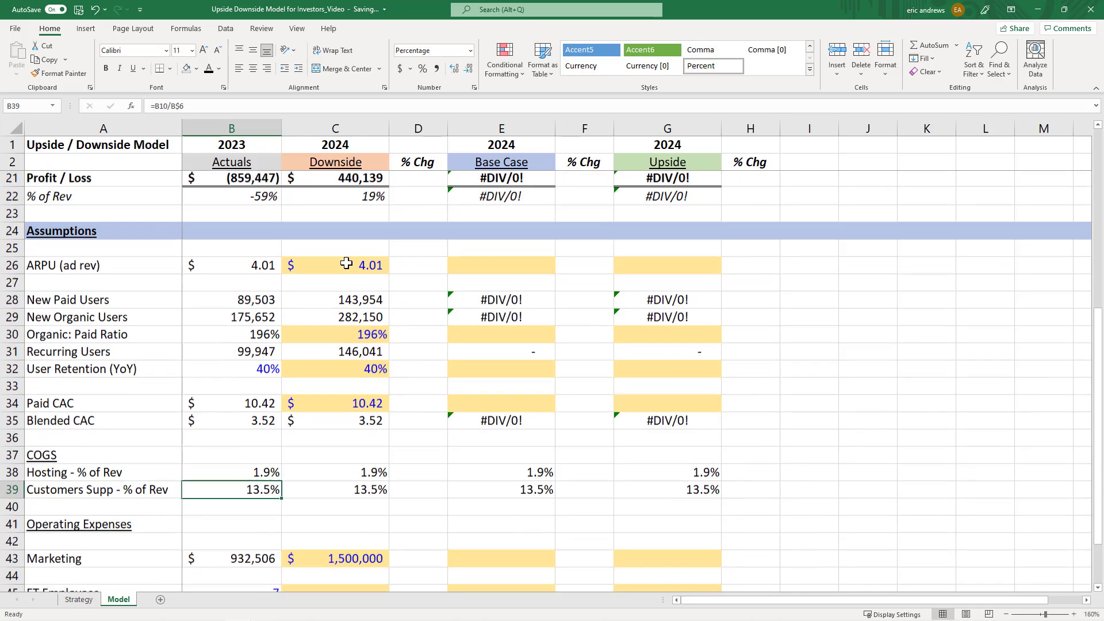
Step: Paste the Hosting and Customer Support % of revenue formulas into the Base Case and Upside columns
{"action": "left_click_drag", "start_coordinate": [237, 398], "coordinate": [250, 419]}
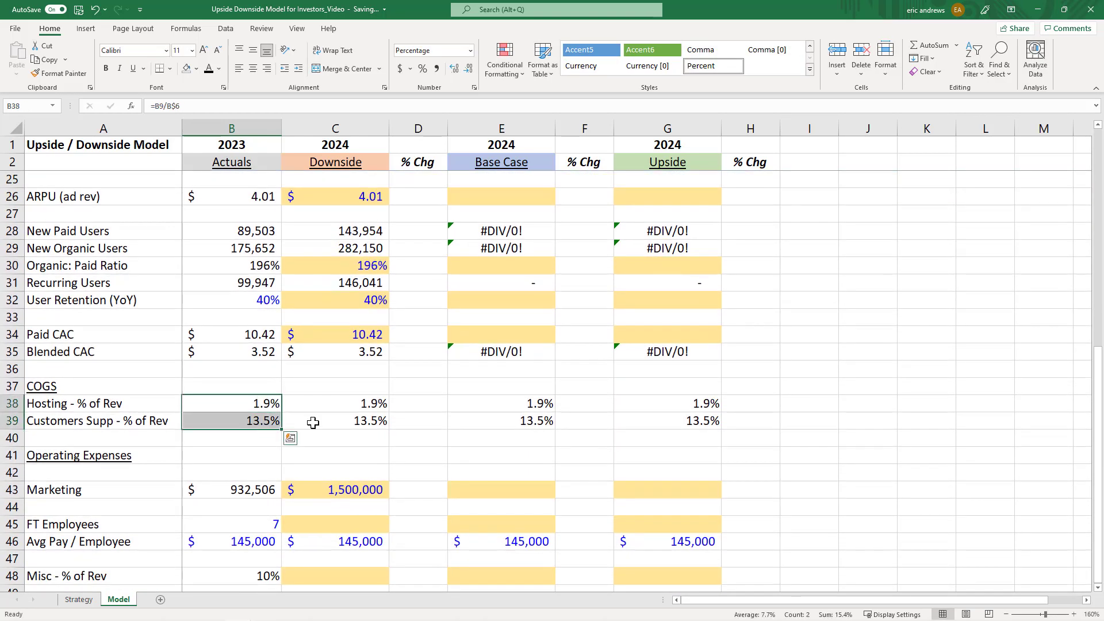
{"action": "left_click_drag", "start_coordinate": [319, 405], "coordinate": [330, 421]}
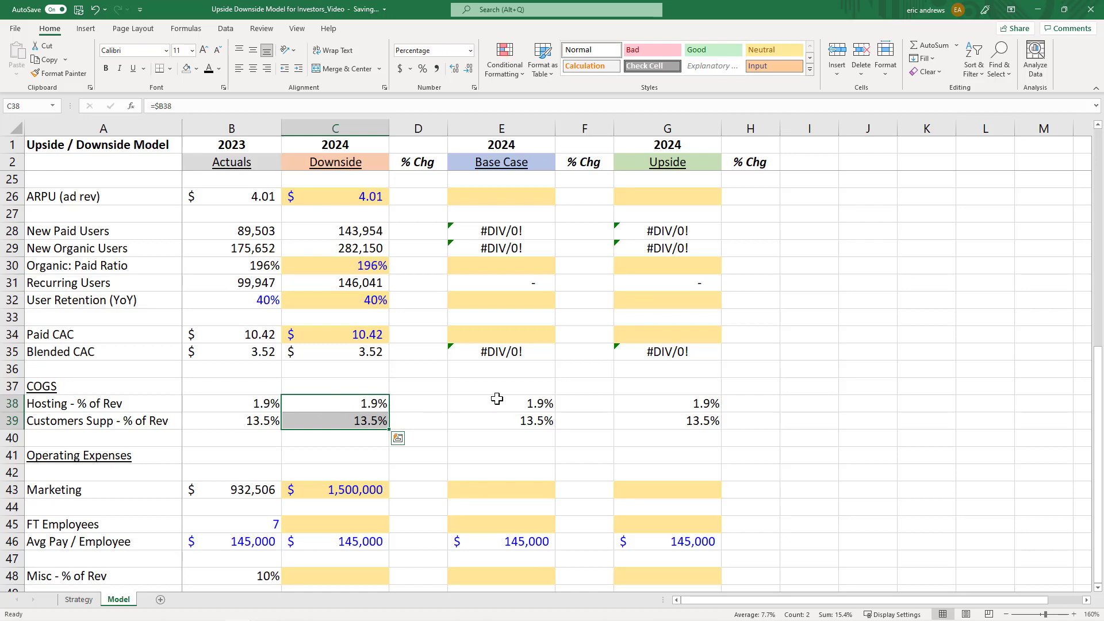
{"action": "left_click_drag", "start_coordinate": [497, 398], "coordinate": [517, 418]}
{"action": "key", "text": "ctrl+v"}
{"action": "left_click_drag", "start_coordinate": [673, 405], "coordinate": [684, 423]}
{"action": "key", "text": "ctrl+v"}
{"action": "left_click", "coordinate": [767, 417]}
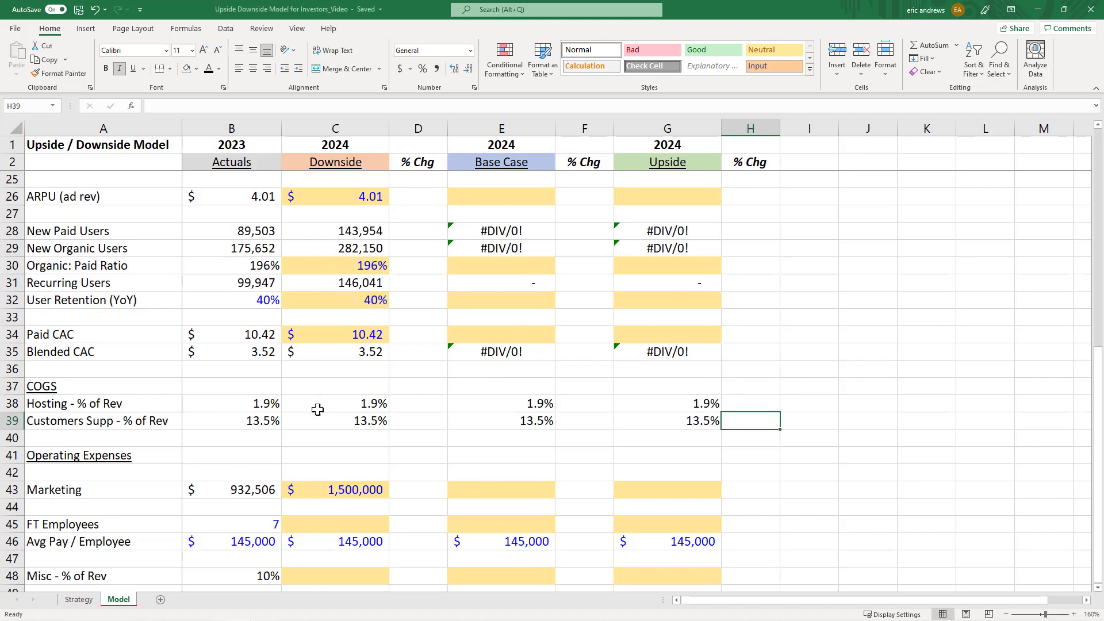
{"action": "left_click", "coordinate": [357, 404]}
{"action": "scroll", "coordinate": [395, 376], "scroll_direction": "down", "scroll_amount": 1}
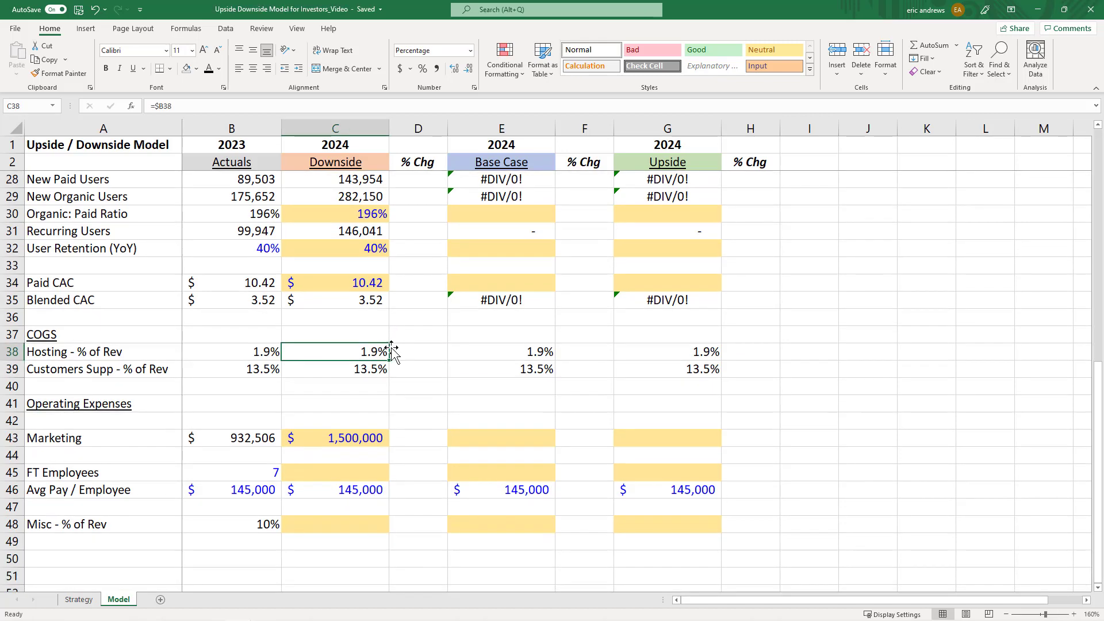
{"action": "left_click", "coordinate": [333, 437]}
Step: Review the Downside Users, Recurring Users and % change formulas and the FT Employees row
{"action": "scroll", "coordinate": [387, 391], "scroll_direction": "up", "scroll_amount": 1}
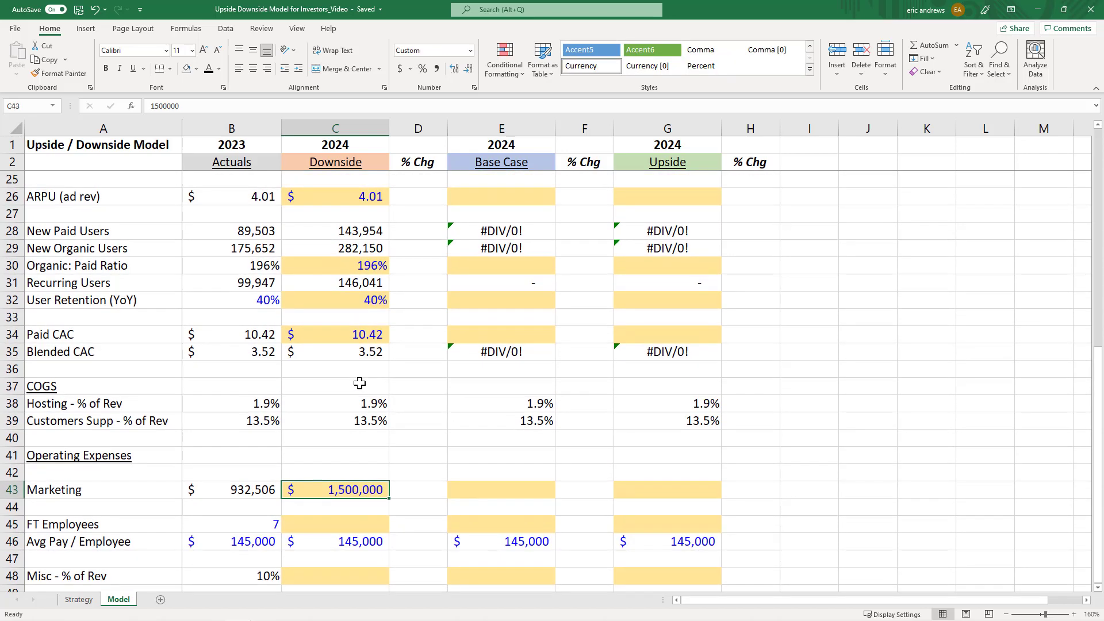
{"action": "left_click_drag", "start_coordinate": [345, 226], "coordinate": [368, 286]}
{"action": "left_click", "coordinate": [368, 282]}
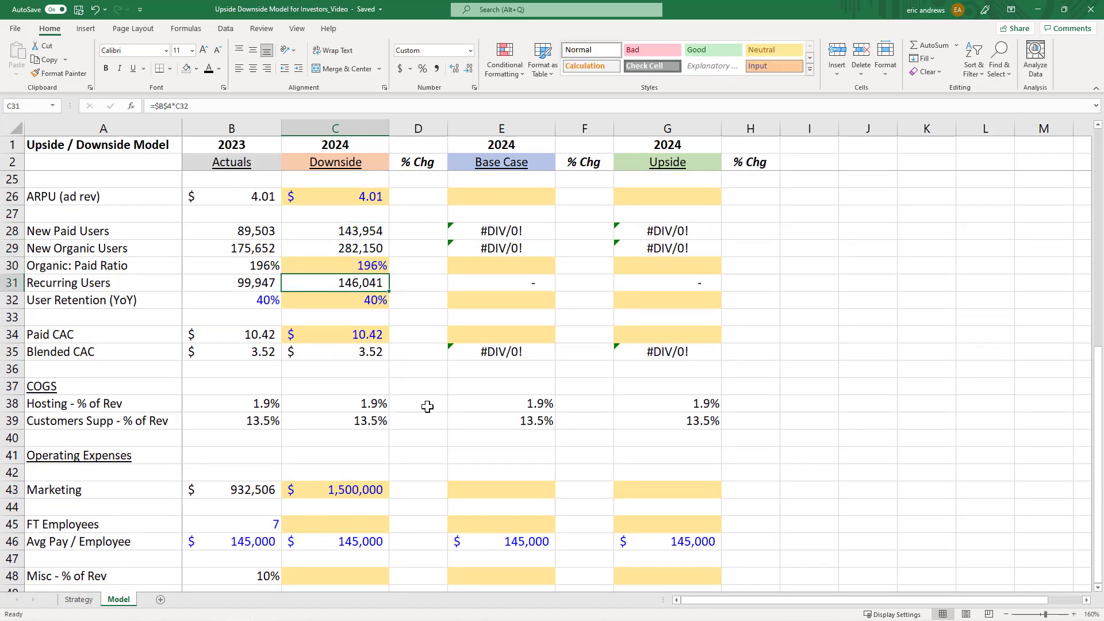
{"action": "scroll", "coordinate": [437, 383], "scroll_direction": "down", "scroll_amount": 1}
{"action": "scroll", "coordinate": [422, 383], "scroll_direction": "down", "scroll_amount": 1}
{"action": "left_click_drag", "start_coordinate": [249, 421], "coordinate": [335, 420]}
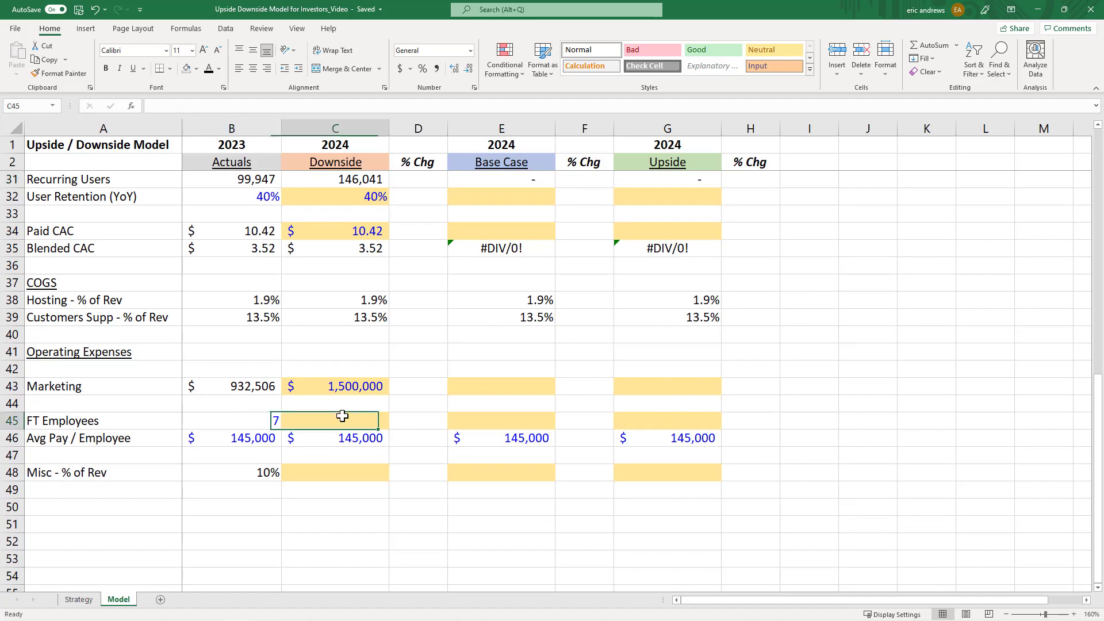
{"action": "left_click", "coordinate": [241, 418]}
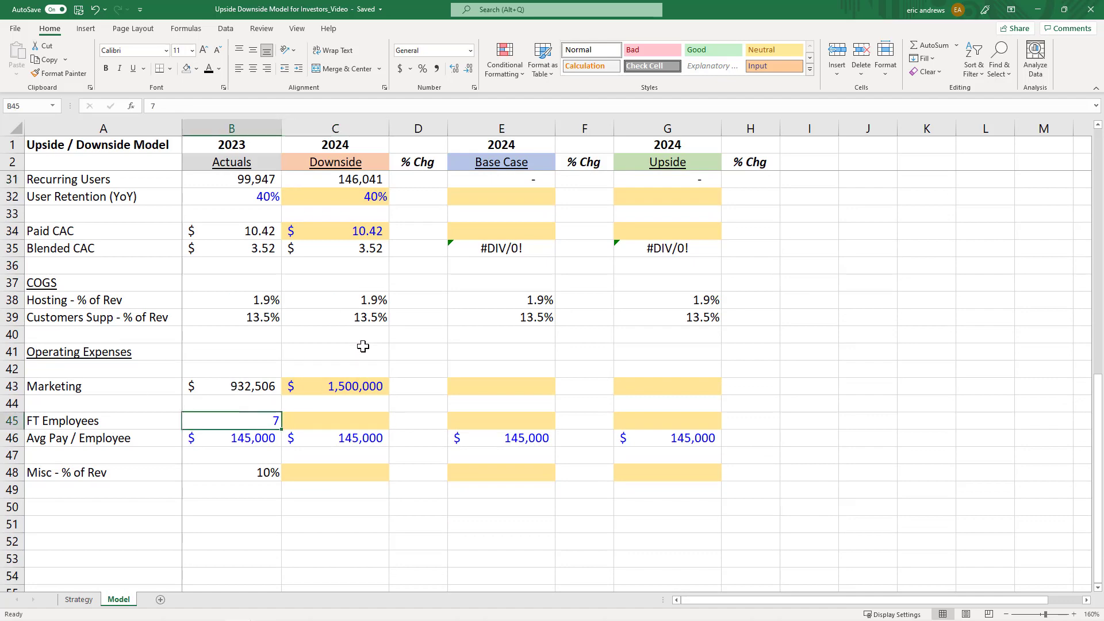
{"action": "scroll", "coordinate": [356, 357], "scroll_direction": "up", "scroll_amount": 9}
{"action": "left_click", "coordinate": [333, 191]}
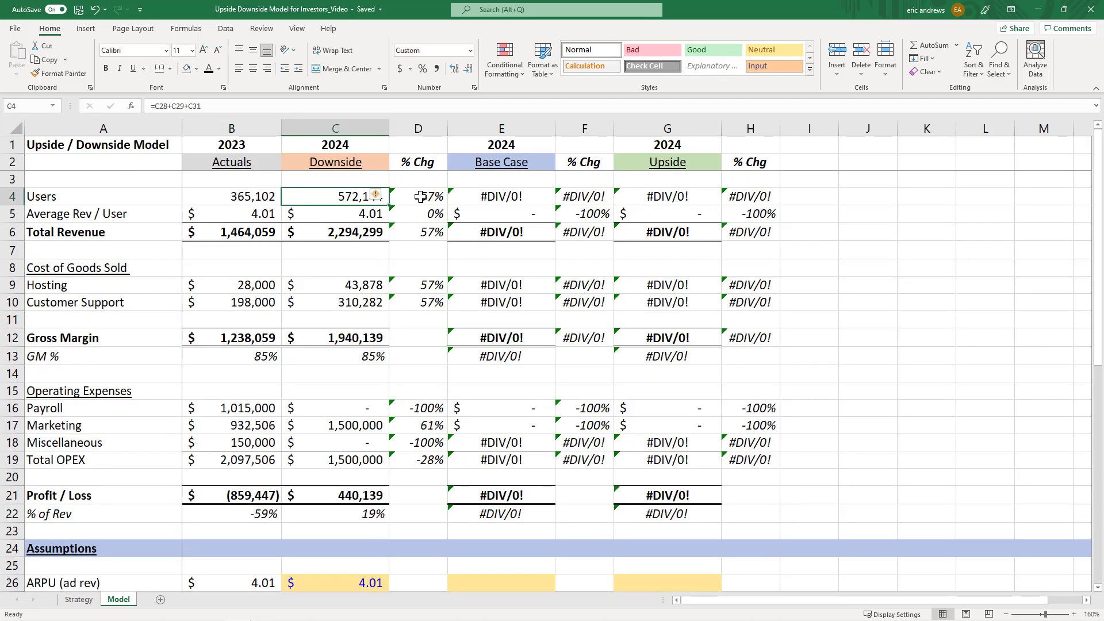
{"action": "left_click", "coordinate": [411, 196]}
{"action": "scroll", "coordinate": [296, 374], "scroll_direction": "down", "scroll_amount": 12}
{"action": "scroll", "coordinate": [327, 372], "scroll_direction": "up", "scroll_amount": 2}
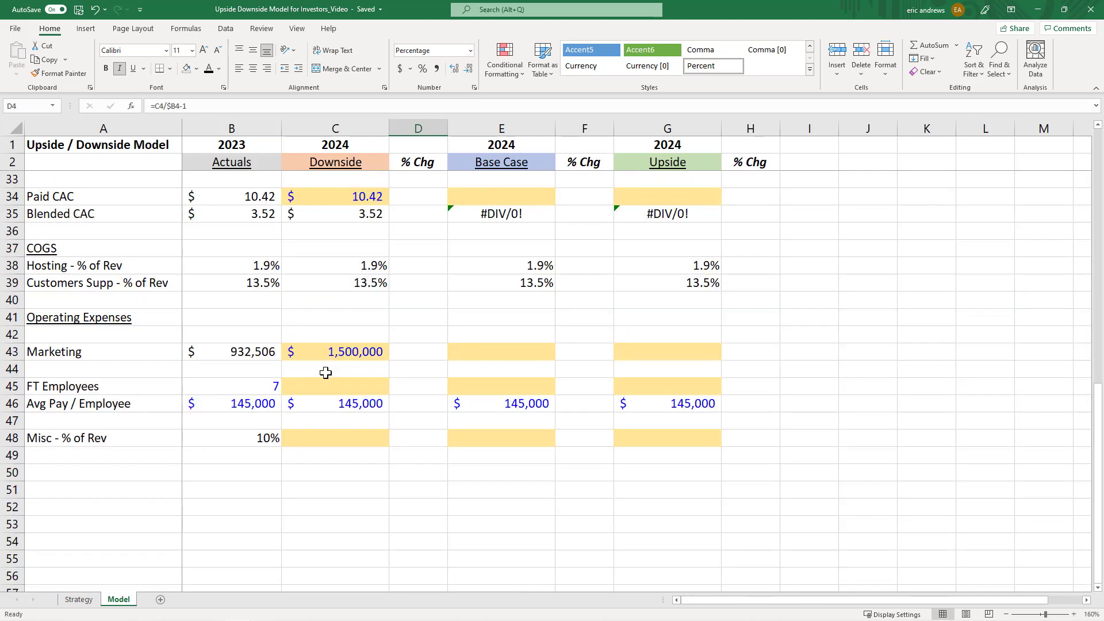
Step: Set Downside FT Employees to 11 and compare it across all scenarios
{"action": "left_click", "coordinate": [261, 382]}
{"action": "left_click", "coordinate": [357, 387]}
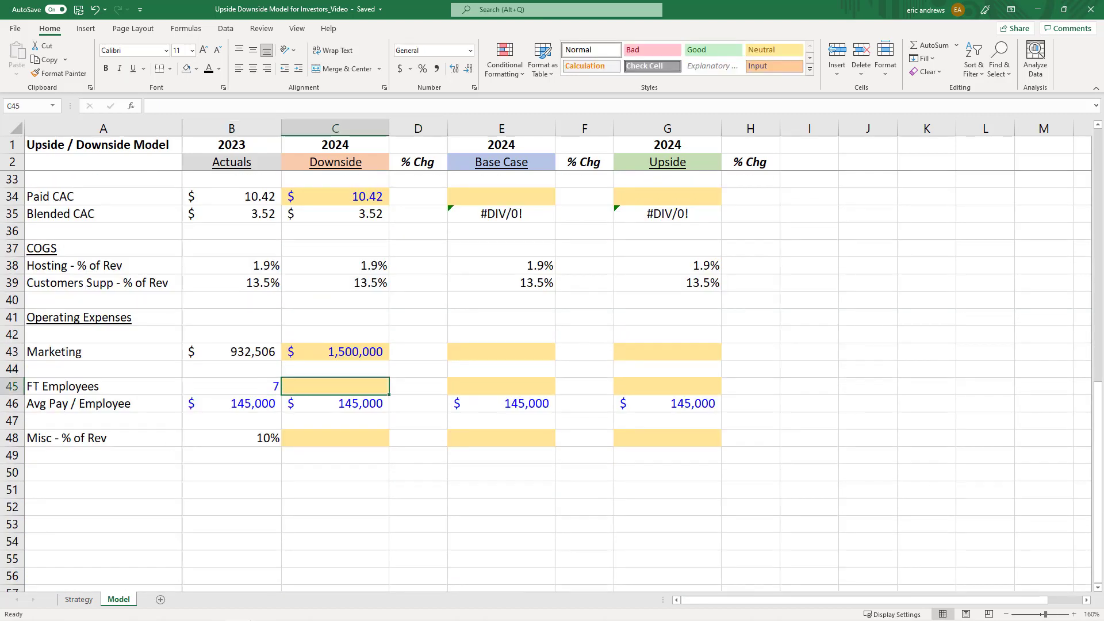
{"action": "type", "text": "11"}
{"action": "key", "text": "ctrl+Return"}
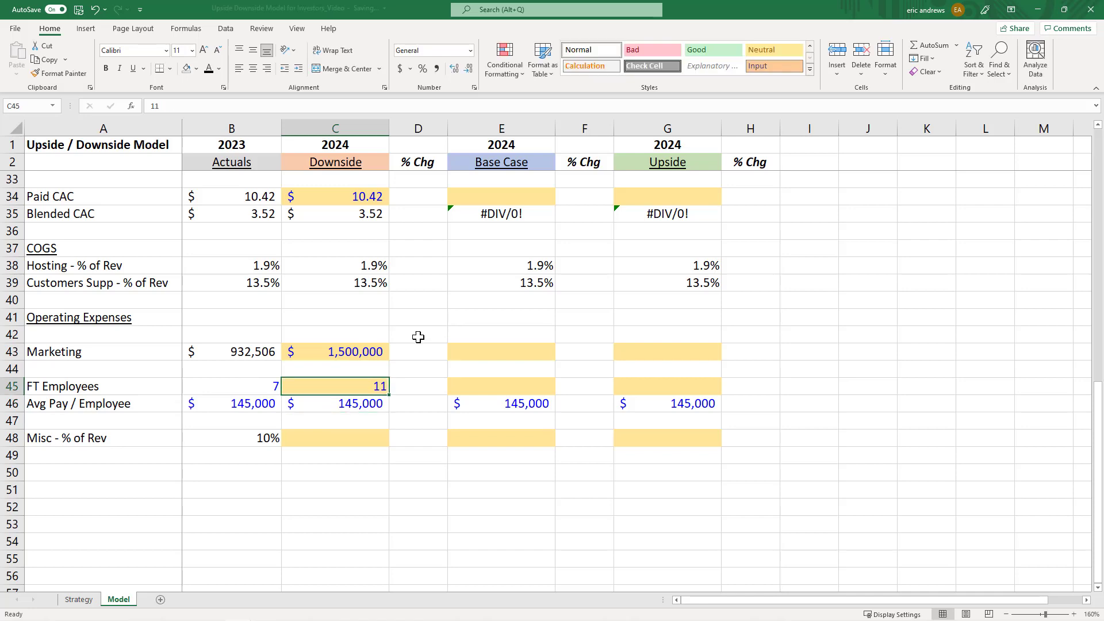
{"action": "left_click", "coordinate": [199, 393]}
{"action": "left_click_drag", "start_coordinate": [109, 391], "coordinate": [645, 387]}
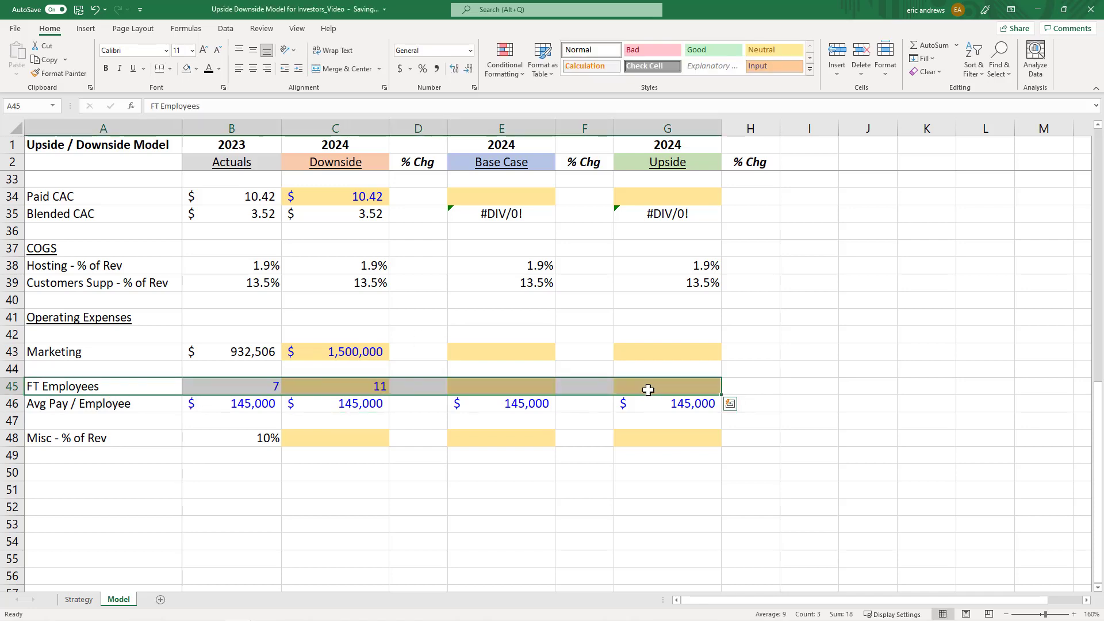
{"action": "left_click", "coordinate": [655, 386]}
{"action": "left_click", "coordinate": [493, 387]}
{"action": "left_click", "coordinate": [369, 386]}
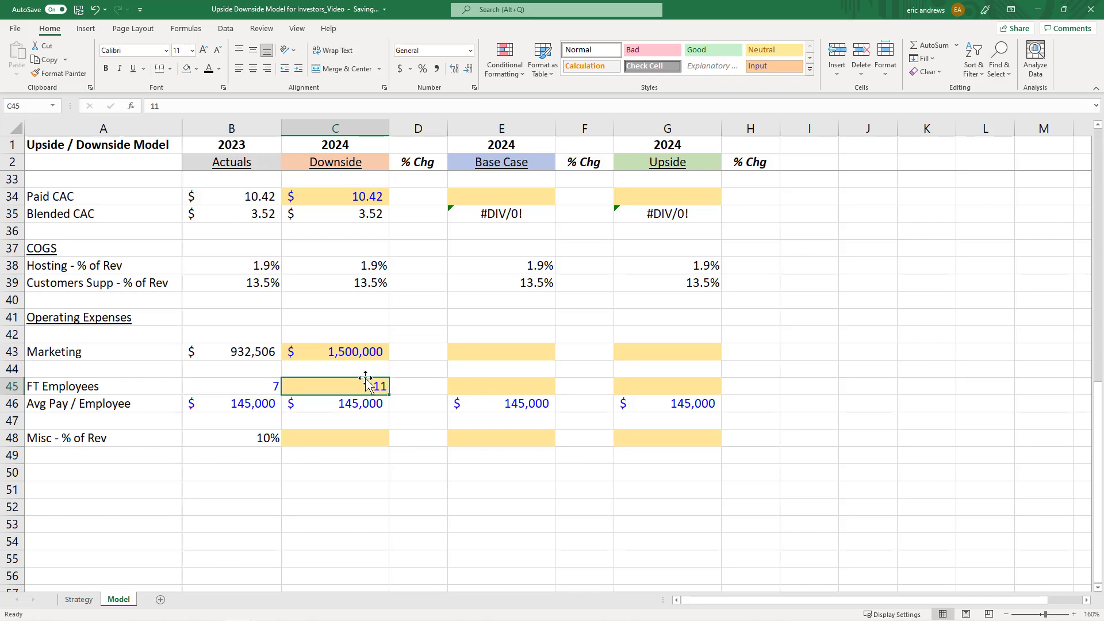
Step: Set the Downside Misc % of Rev to 9%
{"action": "left_click", "coordinate": [318, 440]}
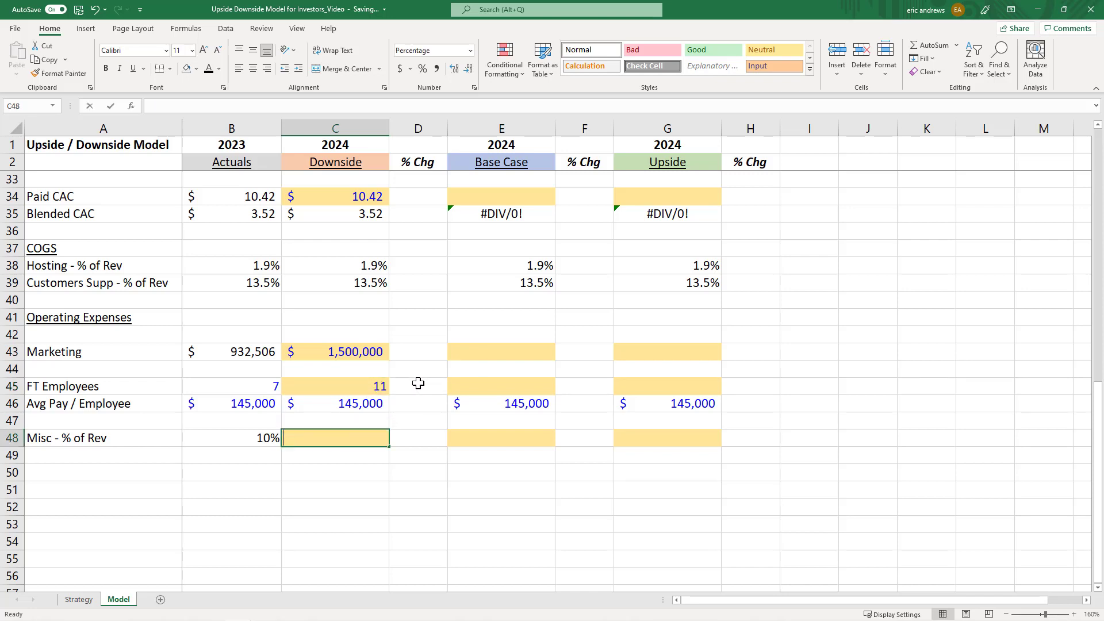
{"action": "type", "text": "9"}
{"action": "key", "text": "ctrl+Return"}
Step: Inspect the Downside Users, Total Revenue and Gross Margin formulas and their % changes
{"action": "scroll", "coordinate": [408, 352], "scroll_direction": "up", "scroll_amount": 3}
{"action": "scroll", "coordinate": [409, 353], "scroll_direction": "up", "scroll_amount": 7}
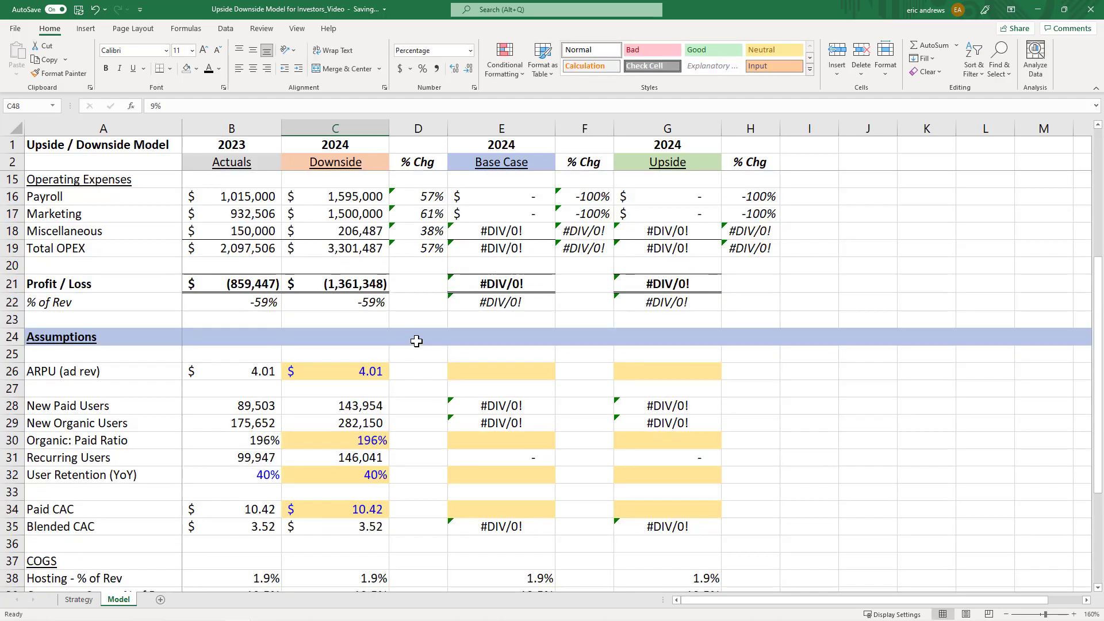
{"action": "left_click", "coordinate": [343, 131]}
{"action": "left_click", "coordinate": [358, 196]}
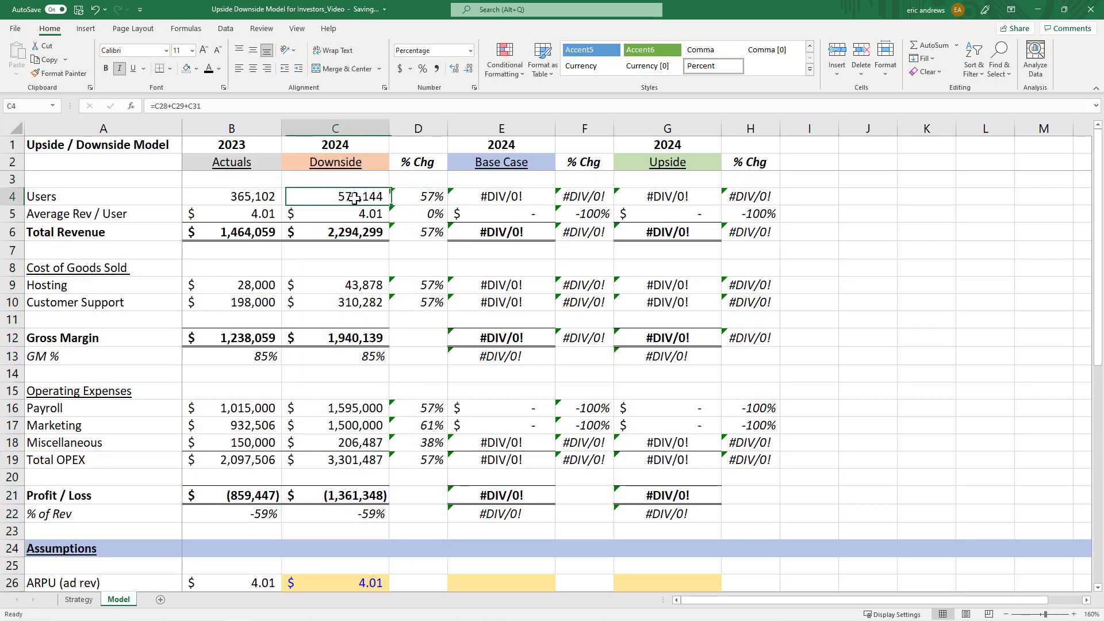
{"action": "left_click", "coordinate": [412, 196]}
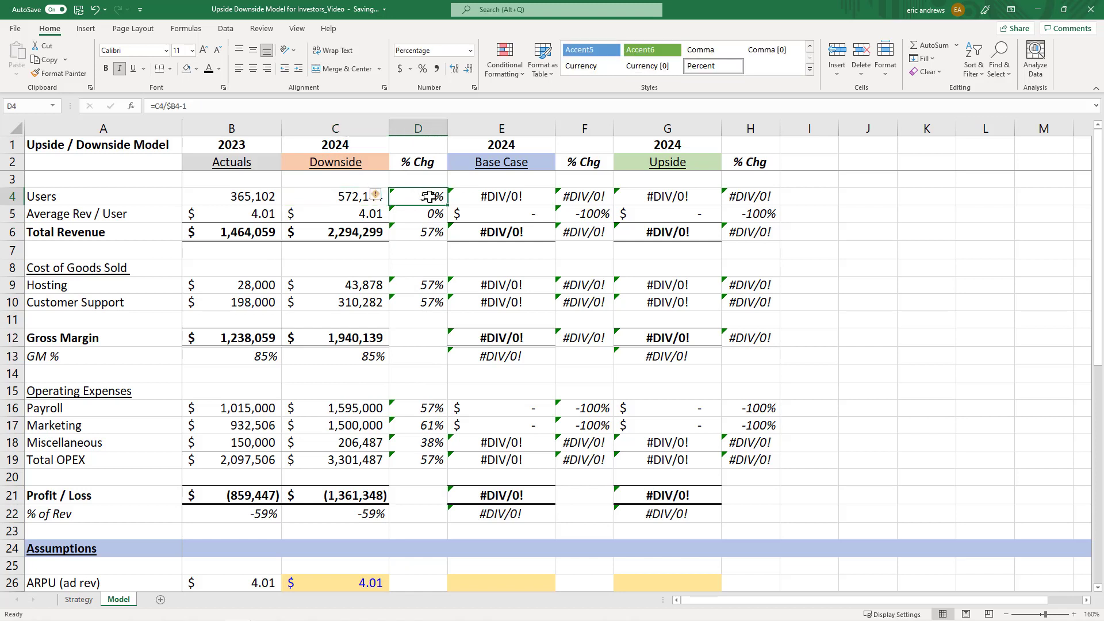
{"action": "left_click", "coordinate": [414, 231]}
{"action": "left_click", "coordinate": [345, 338]}
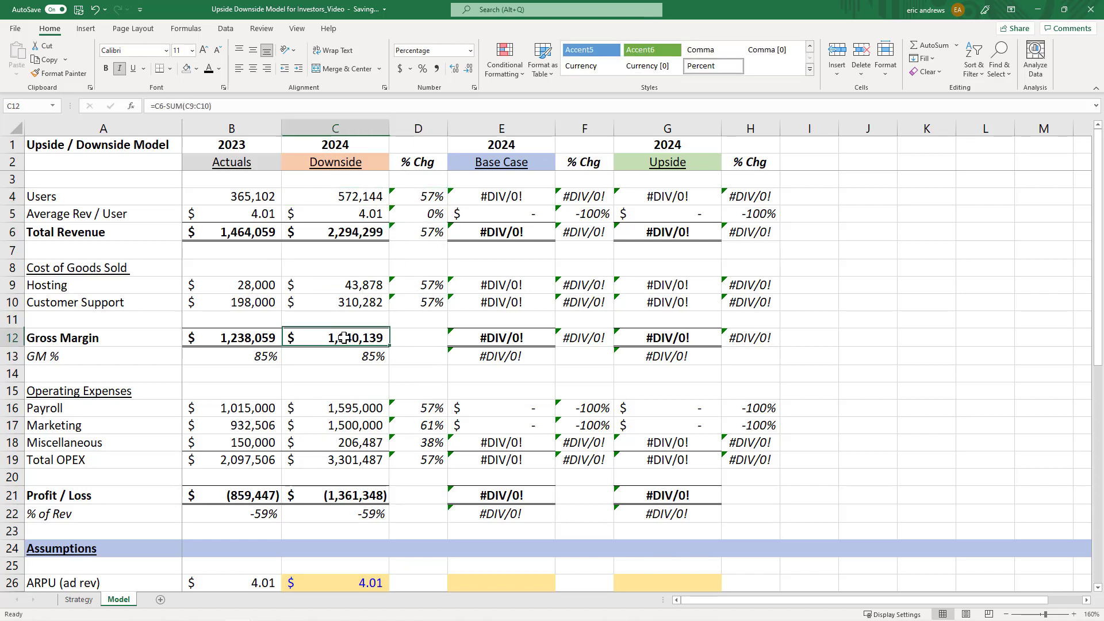
Step: Copy the Customer Support % change formula into the Gross Margin row, giving 57%
{"action": "left_click", "coordinate": [418, 302]}
{"action": "key", "text": "ctrl+c"}
{"action": "left_click", "coordinate": [428, 345]}
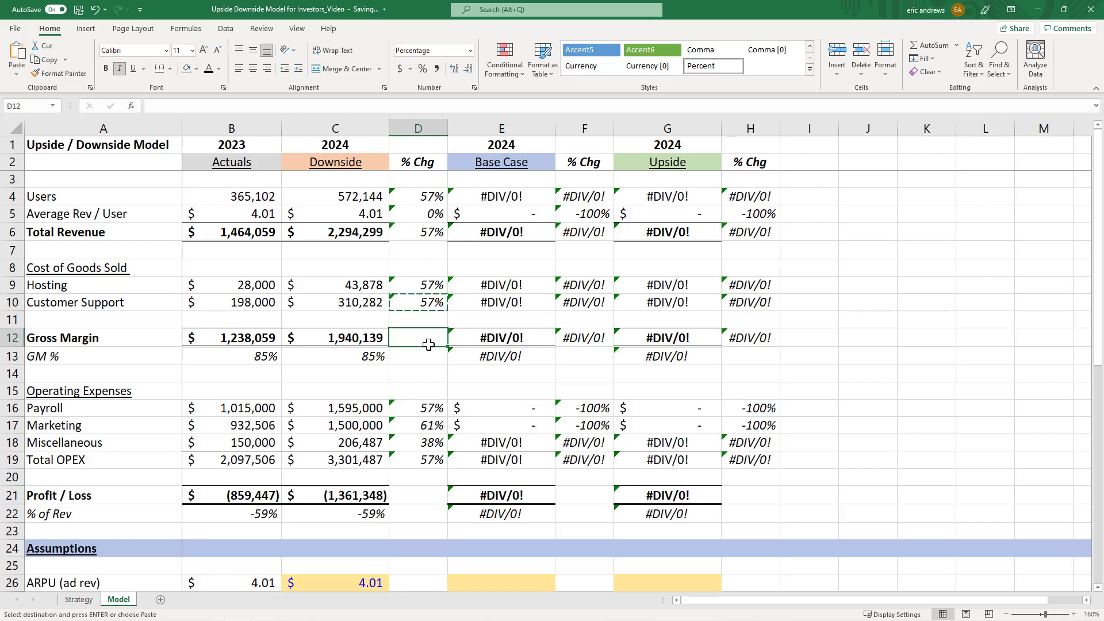
{"action": "key", "text": "ctrl+v"}
{"action": "key", "text": "Escape"}
Step: Check the Gross Margin, Profit / Loss, % of Rev and Total OPEX formulas against 2023
{"action": "left_click", "coordinate": [236, 338]}
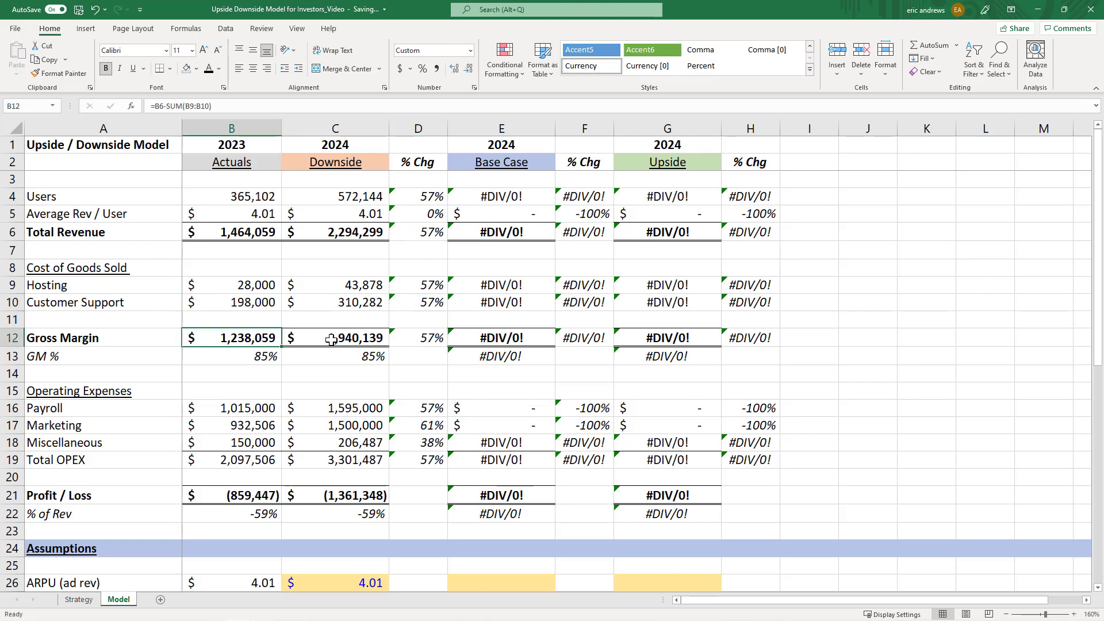
{"action": "left_click", "coordinate": [336, 340]}
{"action": "left_click", "coordinate": [347, 494]}
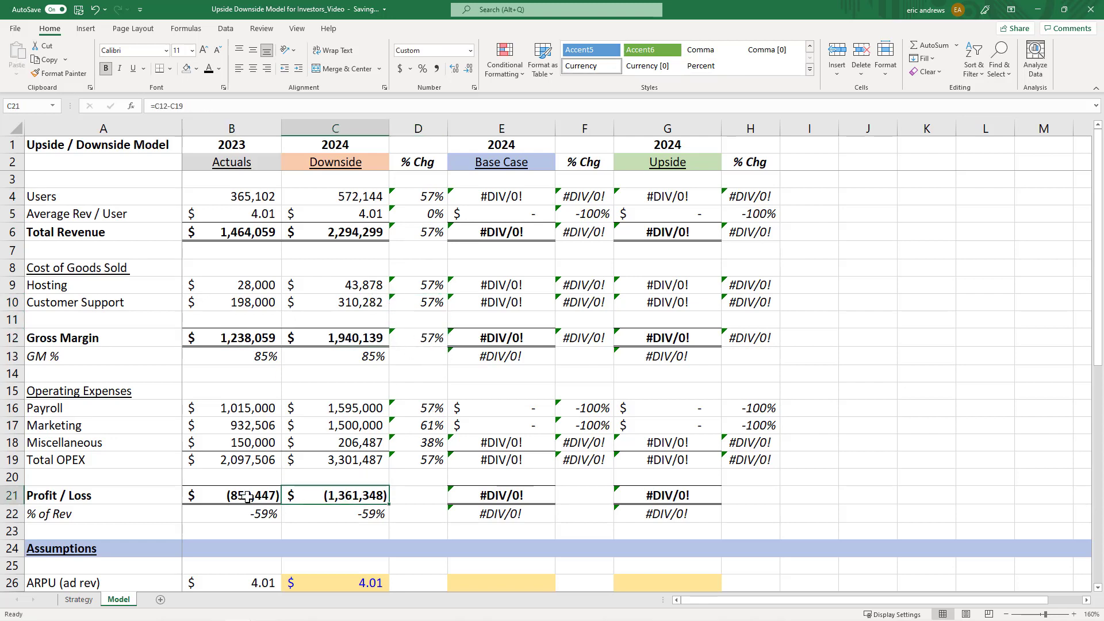
{"action": "left_click", "coordinate": [242, 495]}
{"action": "left_click", "coordinate": [344, 513]}
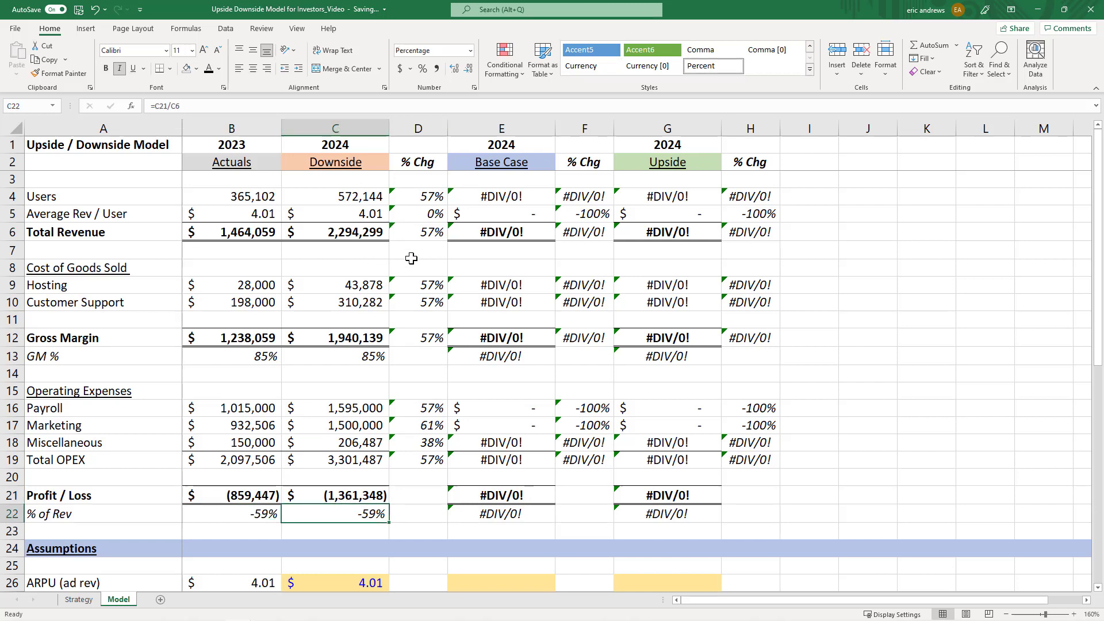
{"action": "left_click", "coordinate": [354, 236]}
{"action": "left_click", "coordinate": [351, 513]}
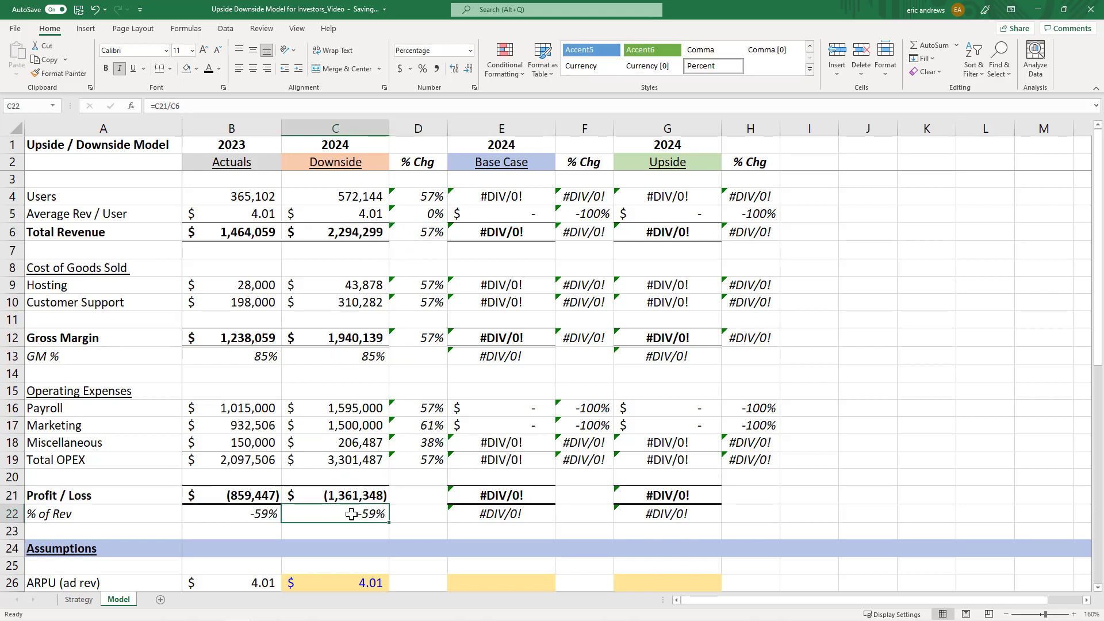
{"action": "left_click", "coordinate": [370, 495]}
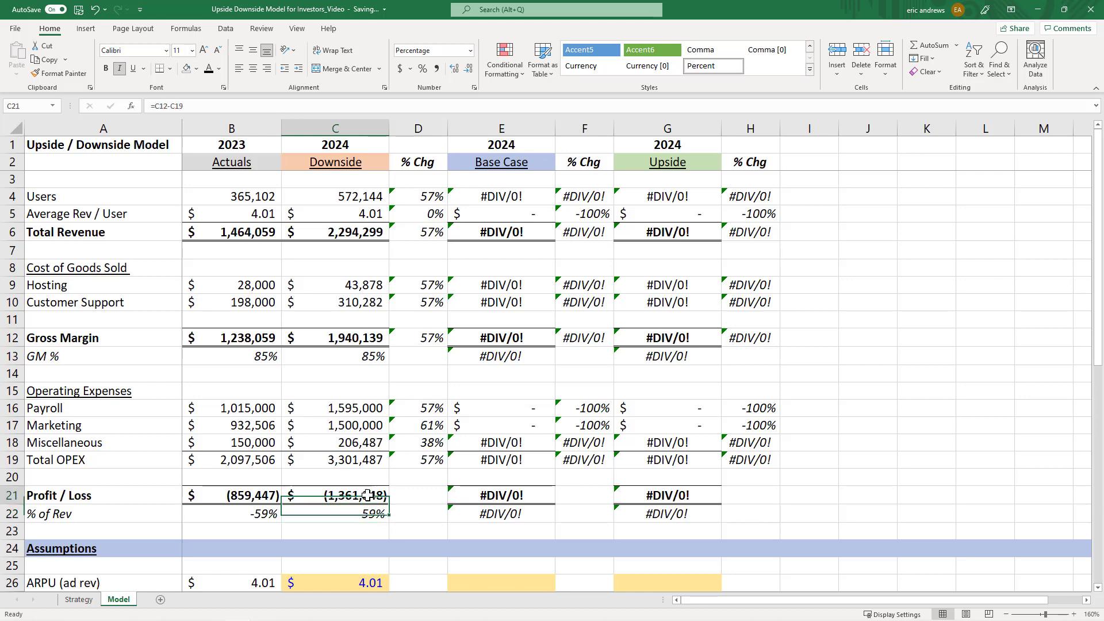
{"action": "left_click", "coordinate": [419, 460]}
{"action": "left_click", "coordinate": [338, 464]}
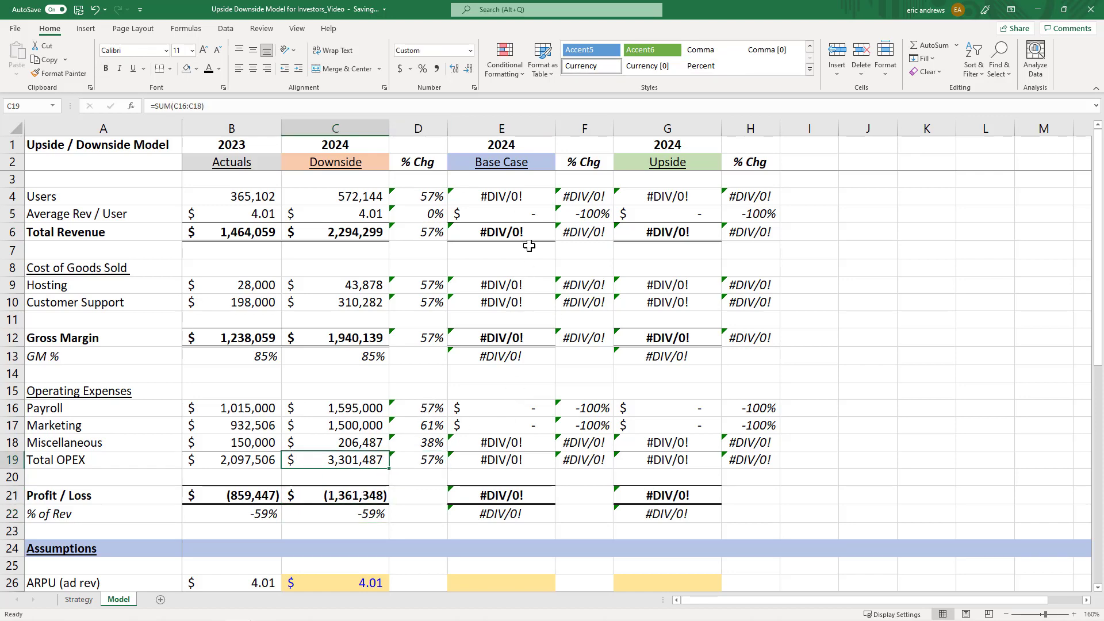
Step: Enter $4.25 as the Base Case 2024 ARPU in E26
{"action": "scroll", "coordinate": [528, 246], "scroll_direction": "down", "scroll_amount": 7}
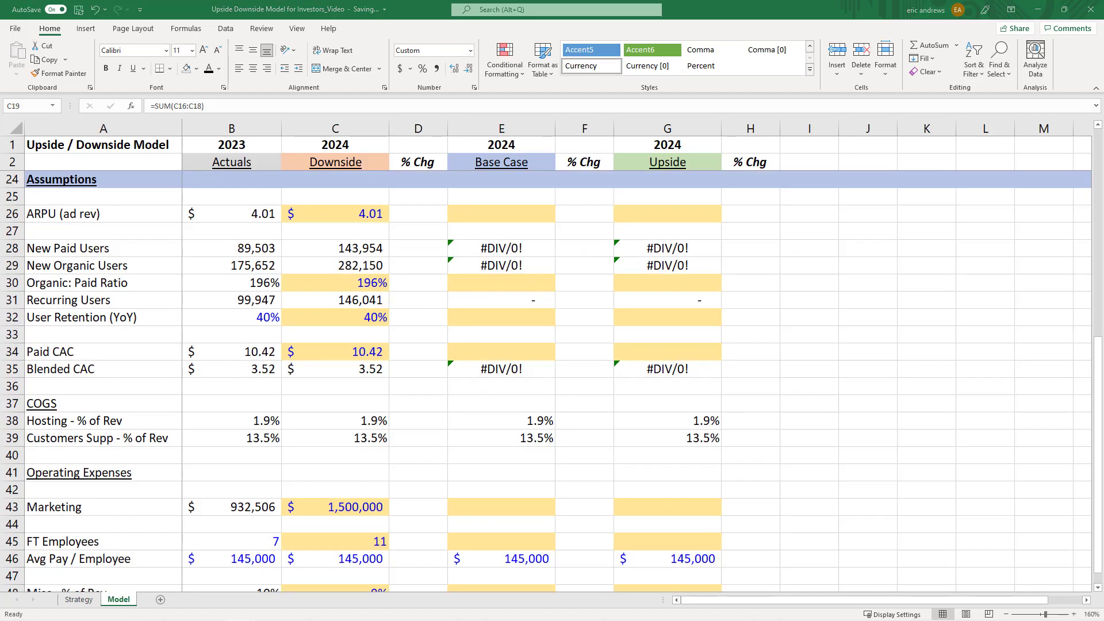
{"action": "left_click", "coordinate": [483, 214]}
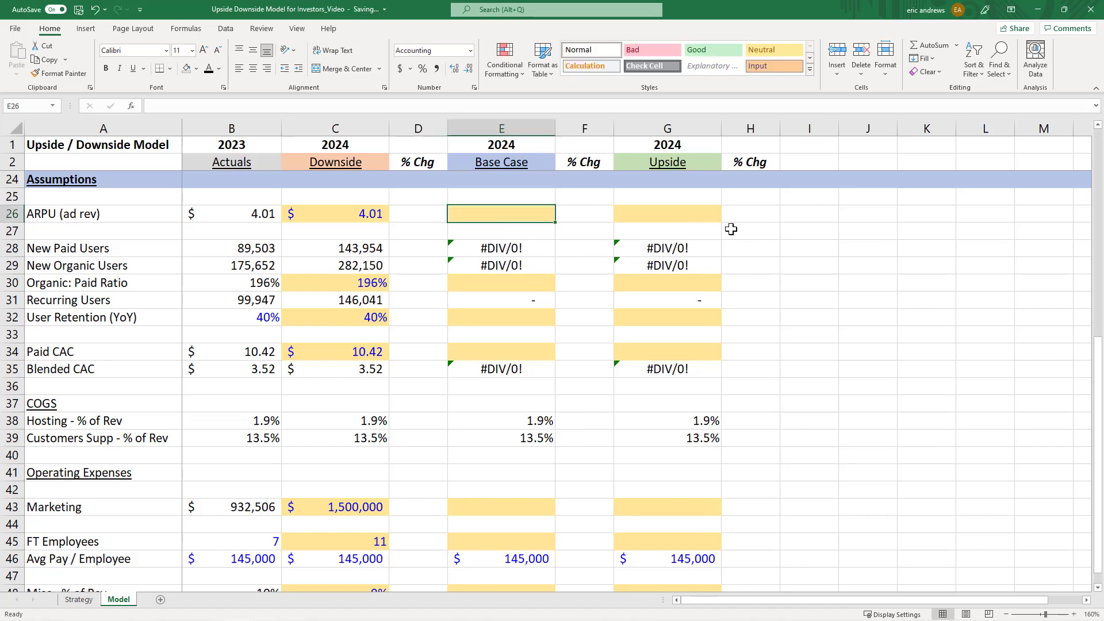
{"action": "type", "text": "4.25"}
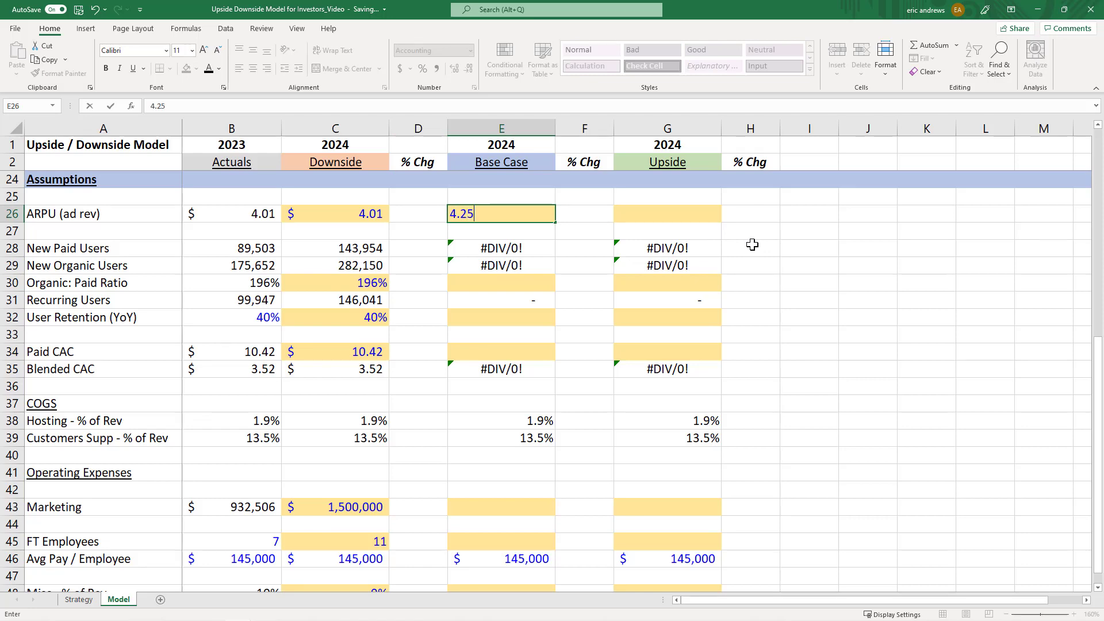
{"action": "key", "text": "ctrl+Return"}
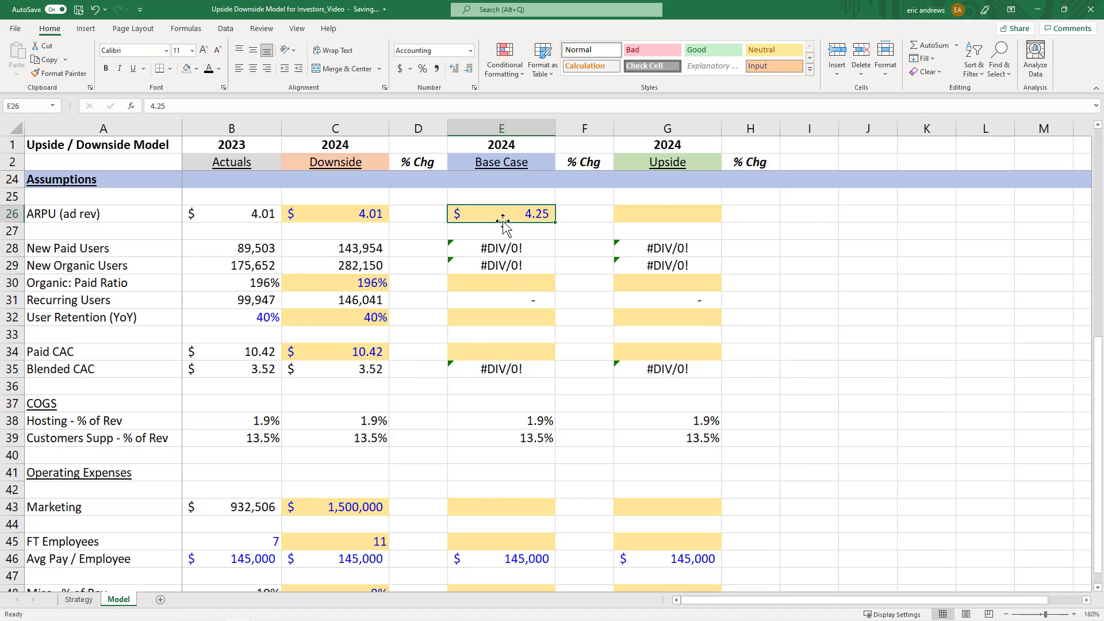
Step: Enter $4.75 as the Upside 2024 ARPU in G26 and compare it with the other scenarios
{"action": "left_click", "coordinate": [628, 214]}
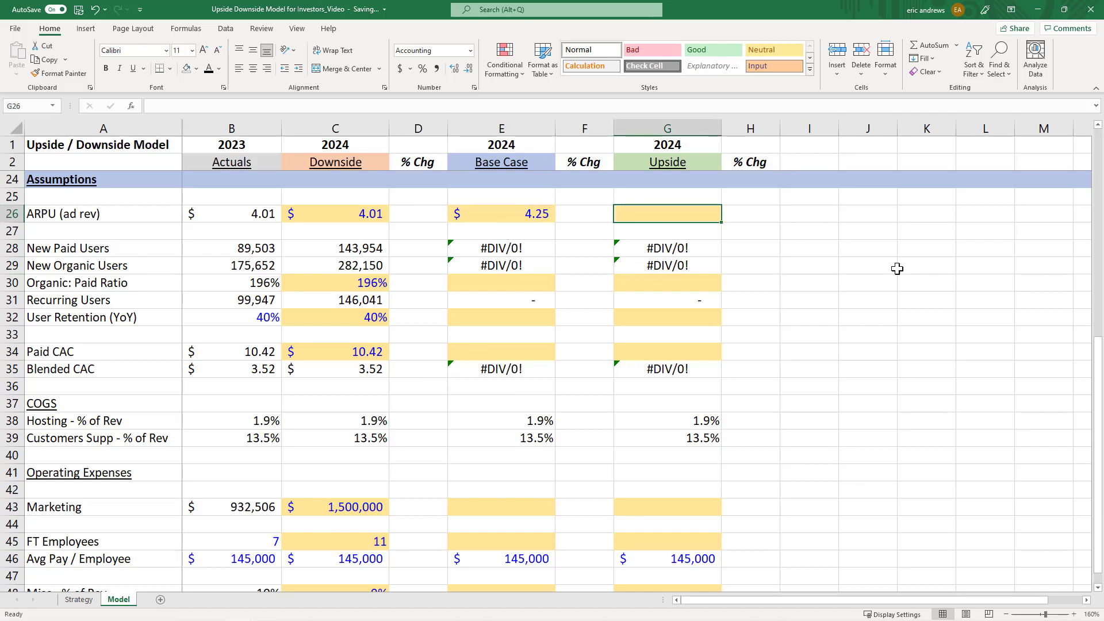
{"action": "type", "text": "4.75"}
{"action": "key", "text": "ctrl+Return"}
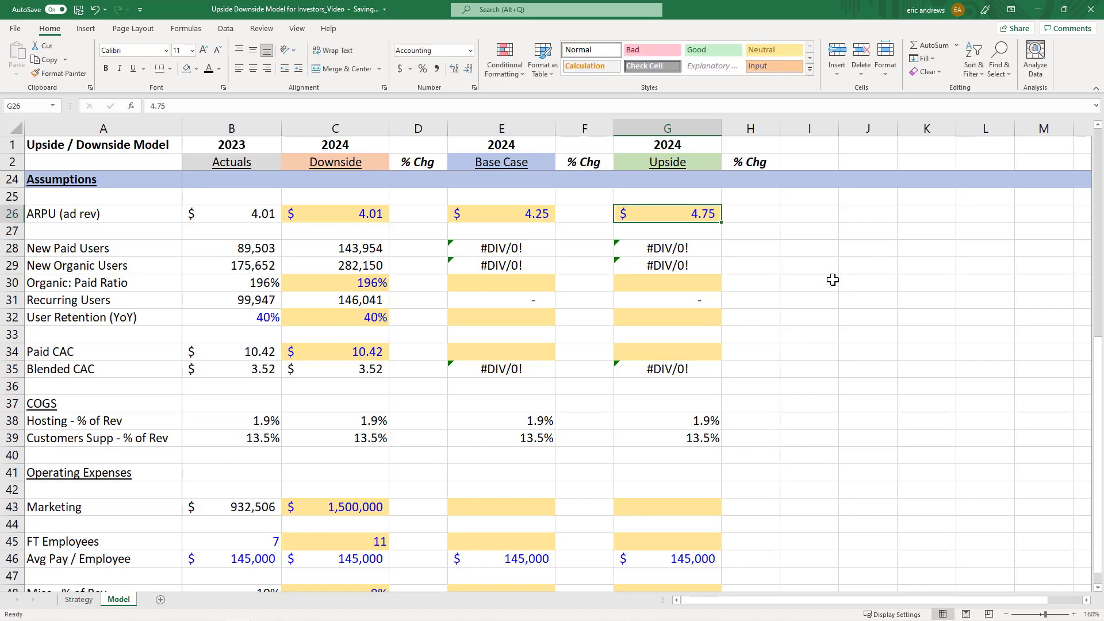
{"action": "left_click", "coordinate": [505, 214]}
{"action": "left_click", "coordinate": [654, 214]}
{"action": "left_click", "coordinate": [302, 214]}
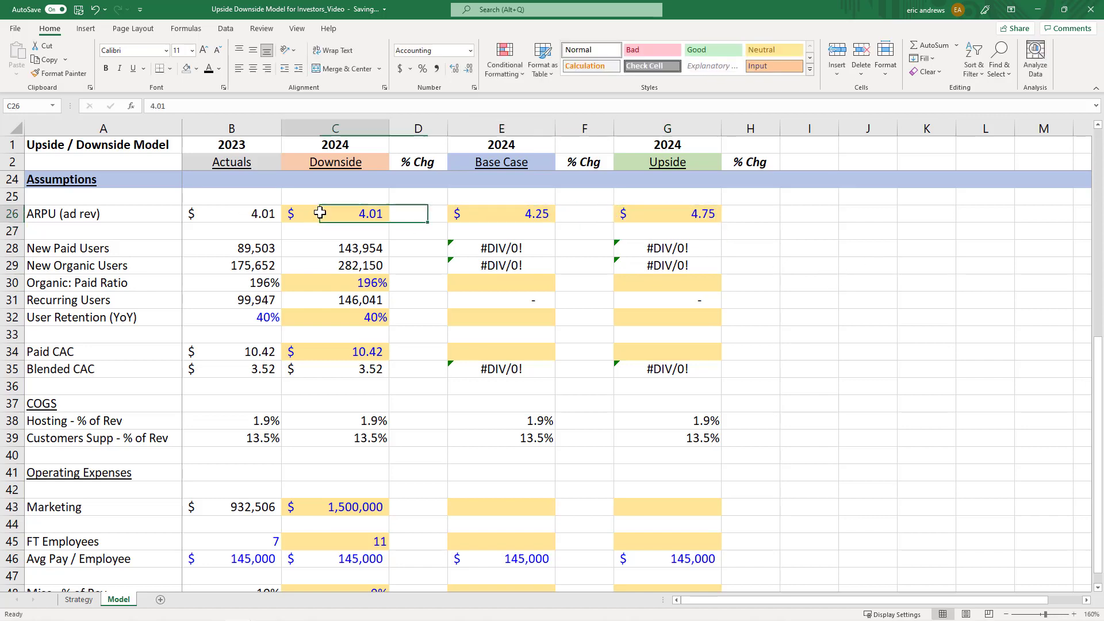
Step: Enter a 250% Base Case and 300% Upside 2024 Organic: Paid Ratio in row 30
{"action": "left_click", "coordinate": [487, 285]}
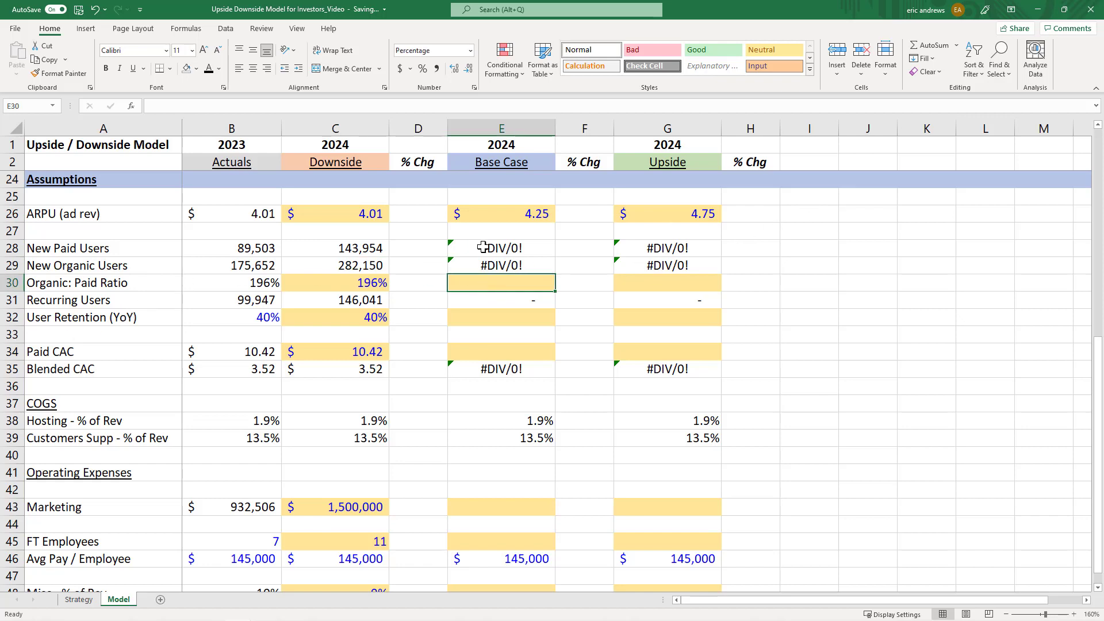
{"action": "left_click", "coordinate": [340, 283]}
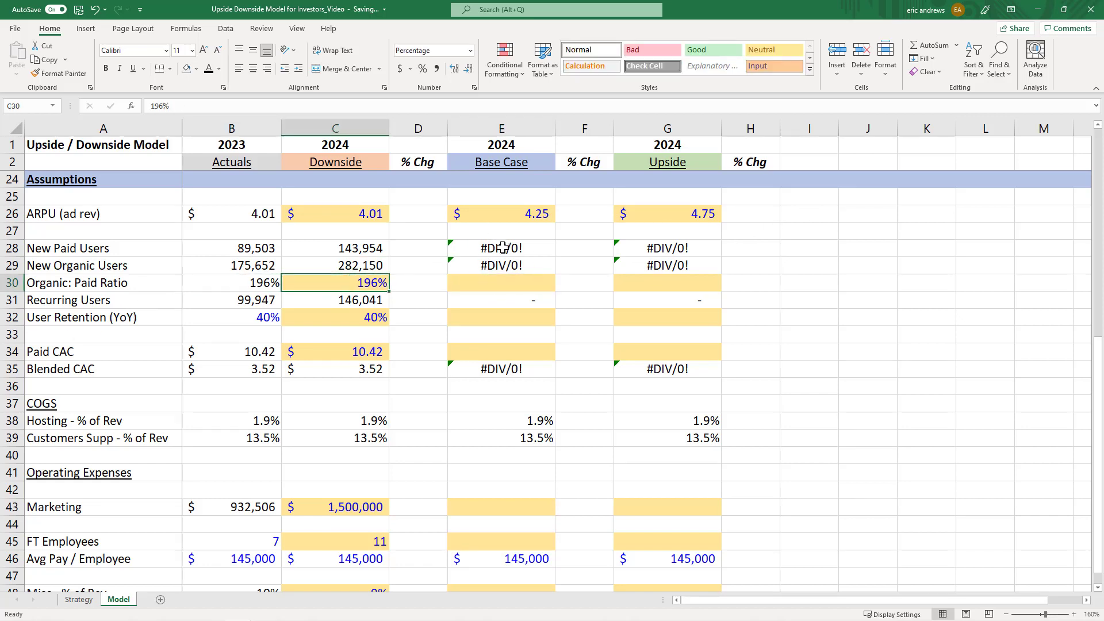
{"action": "left_click", "coordinate": [486, 267]}
{"action": "left_click", "coordinate": [513, 291]}
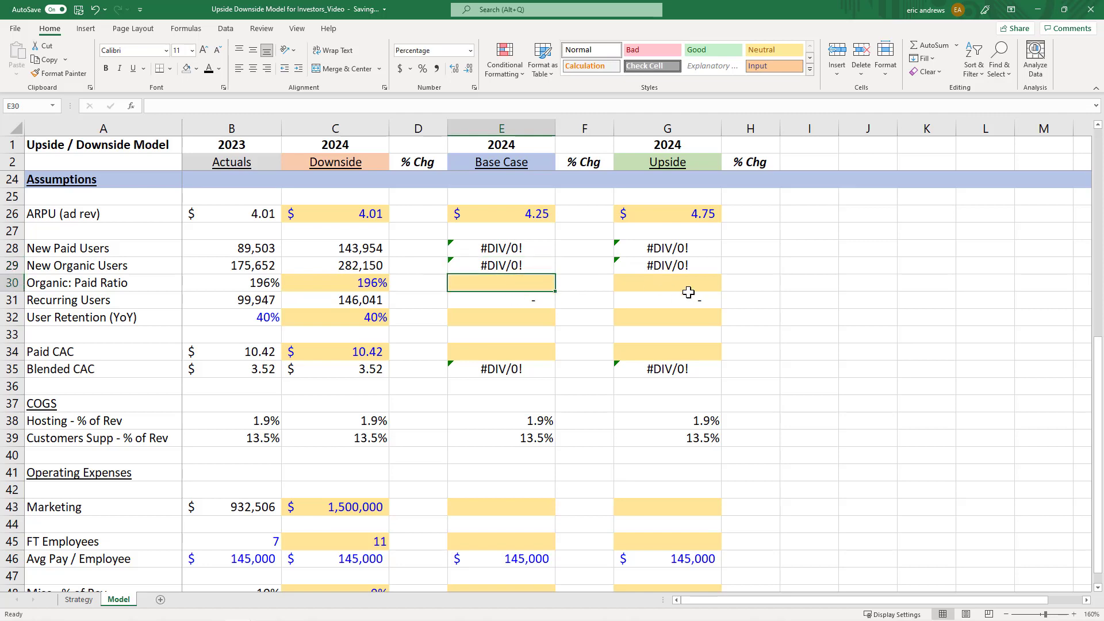
{"action": "left_click", "coordinate": [693, 287]}
{"action": "left_click", "coordinate": [530, 286]}
{"action": "type", "text": "250"}
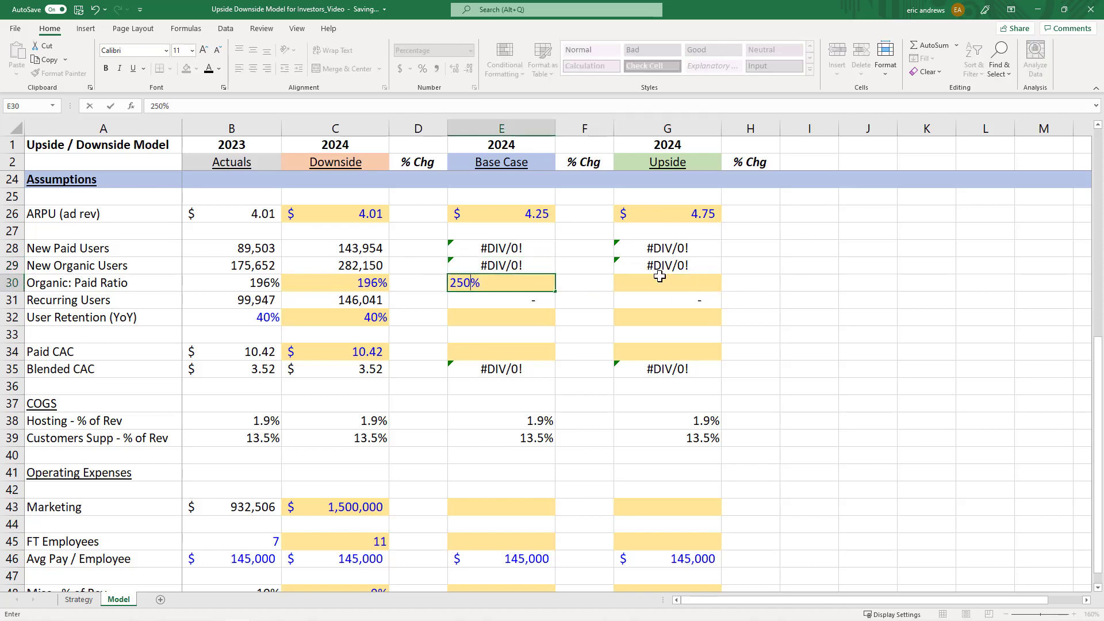
{"action": "key", "text": "Tab"}
{"action": "key", "text": "Tab"}
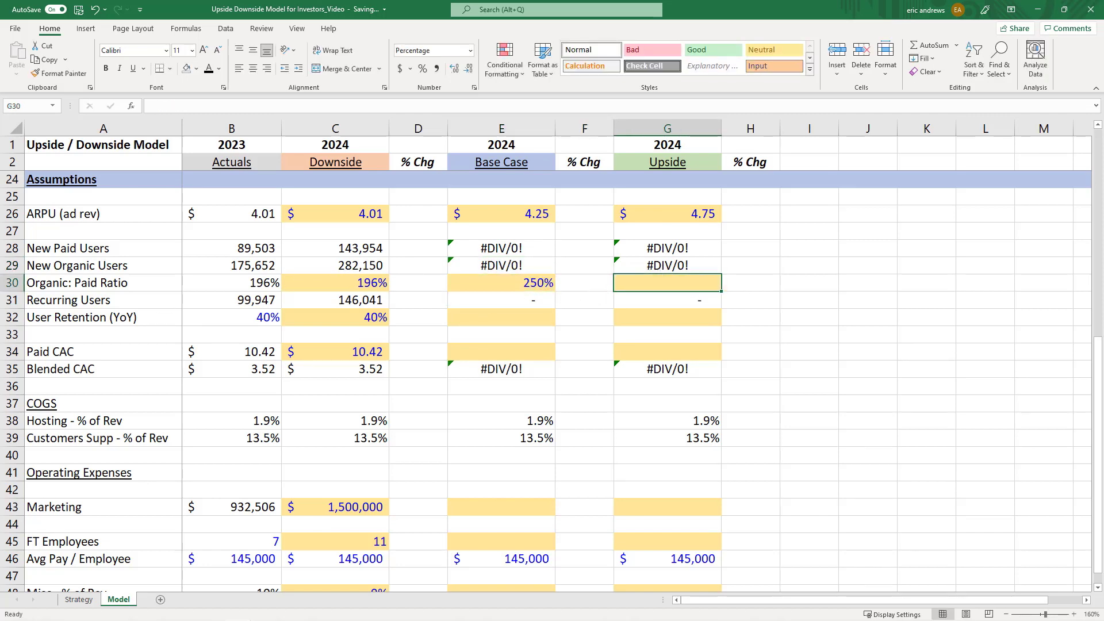
{"action": "type", "text": "300"}
{"action": "key", "text": "shift+Tab"}
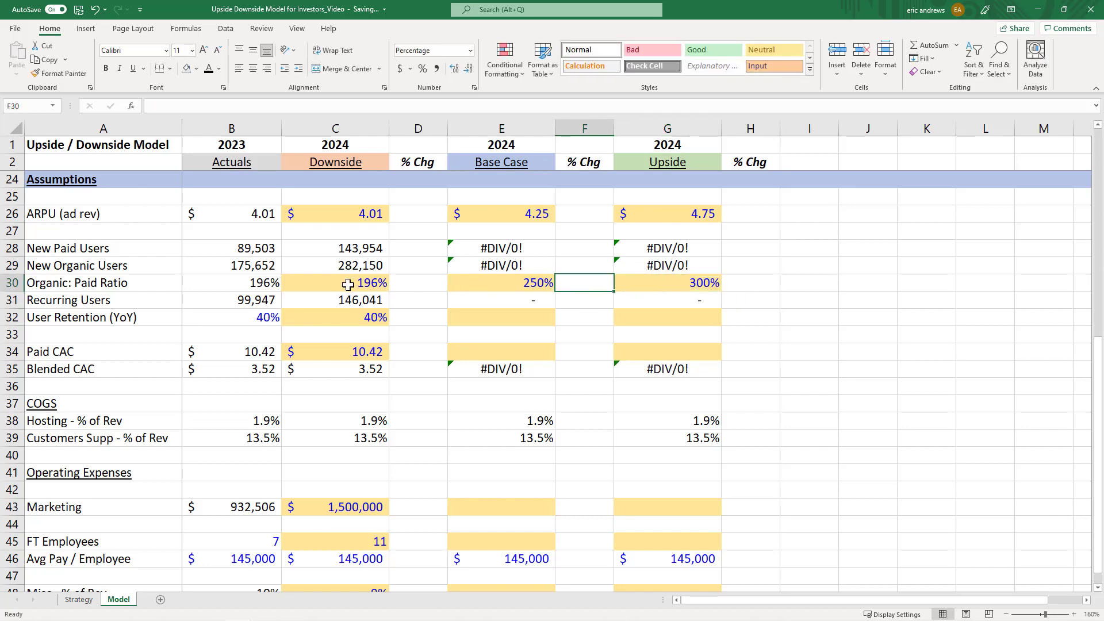
Step: Compare the Organic: Paid Ratios across scenarios: 196% Downside, 250% Base Case, 300% Upside
{"action": "left_click", "coordinate": [347, 285]}
{"action": "left_click", "coordinate": [506, 280]}
{"action": "left_click", "coordinate": [692, 282]}
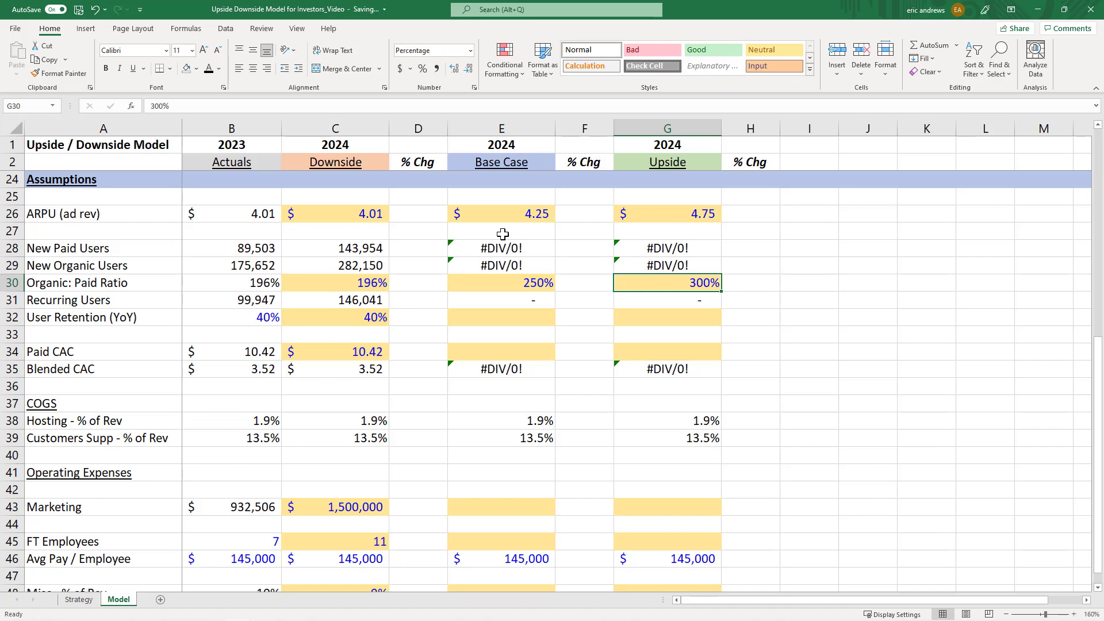
{"action": "left_click", "coordinate": [347, 279]}
{"action": "left_click", "coordinate": [483, 285]}
{"action": "left_click", "coordinate": [657, 285]}
{"action": "left_click", "coordinate": [538, 291]}
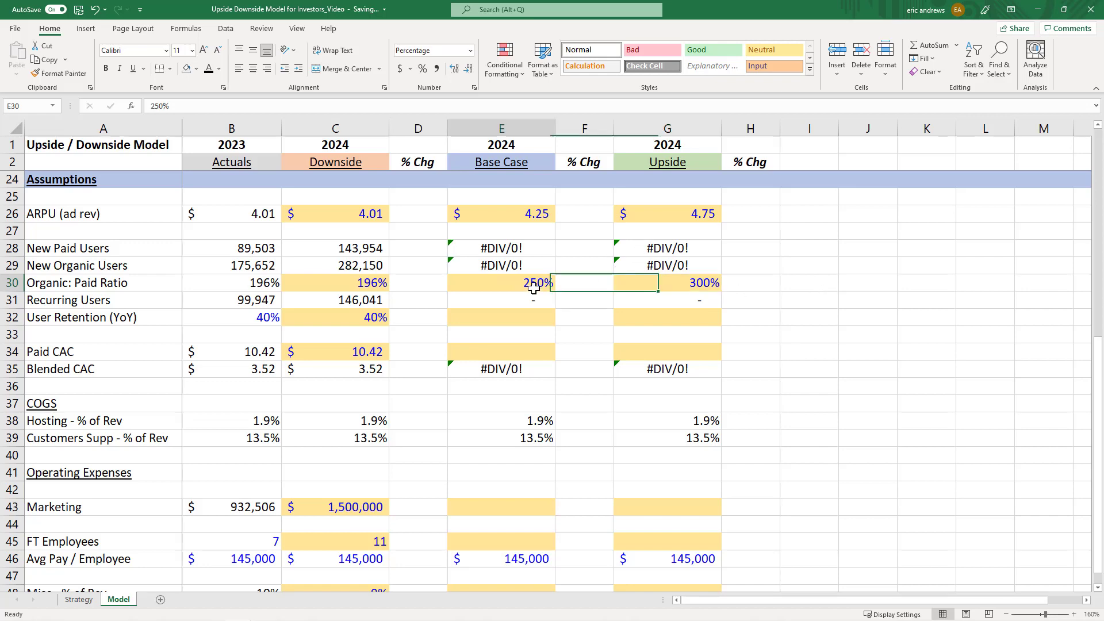
{"action": "left_click", "coordinate": [641, 281]}
Step: Check the Base Case and Upside ARPU (4.25 and 4.75) against the new ratios
{"action": "left_click", "coordinate": [535, 216]}
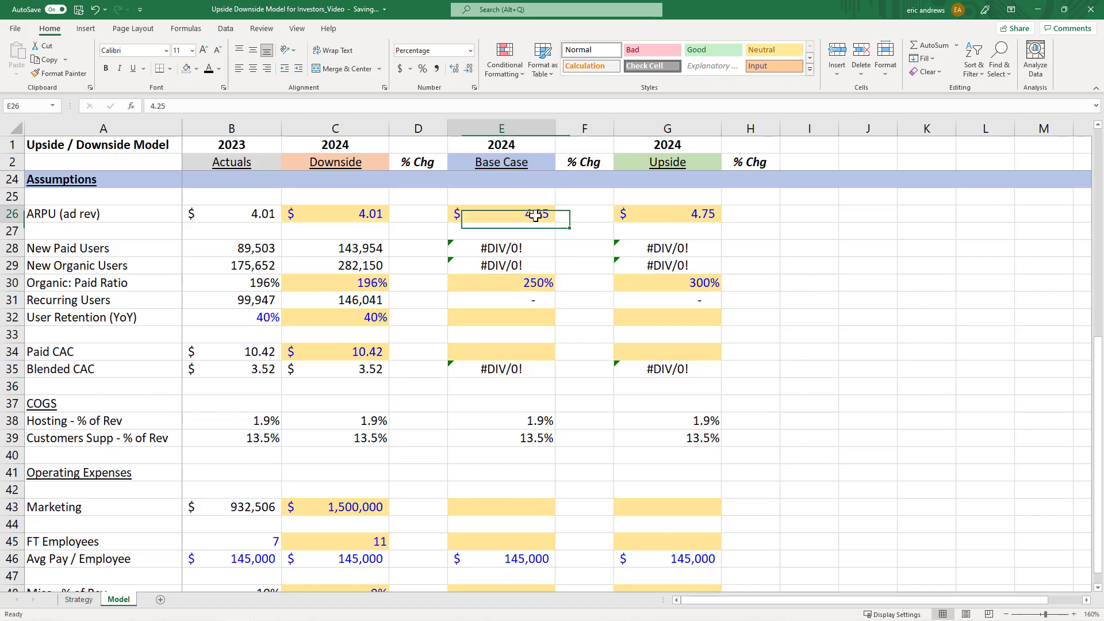
{"action": "left_click", "coordinate": [654, 214]}
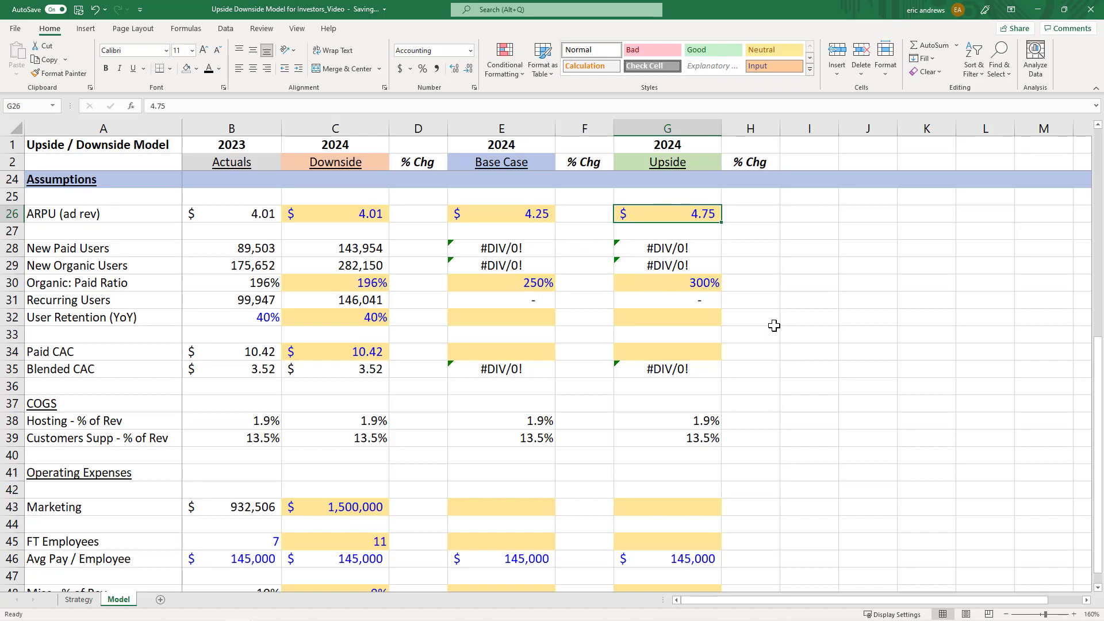
{"action": "left_click", "coordinate": [511, 128]}
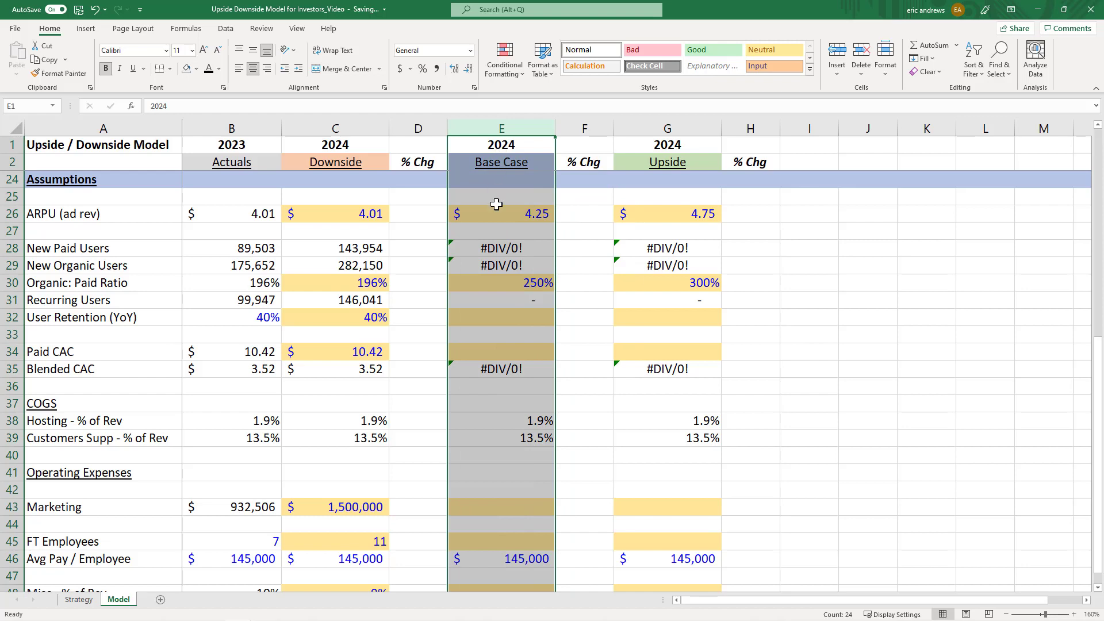
{"action": "left_click", "coordinate": [538, 283]}
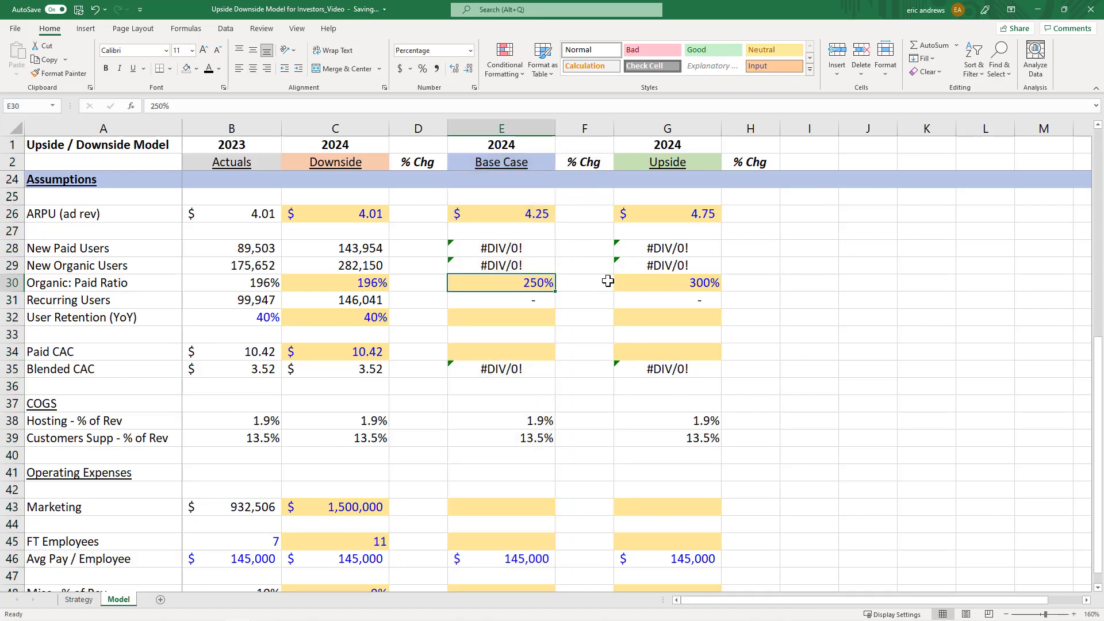
{"action": "left_click", "coordinate": [666, 282]}
{"action": "left_click", "coordinate": [532, 283]}
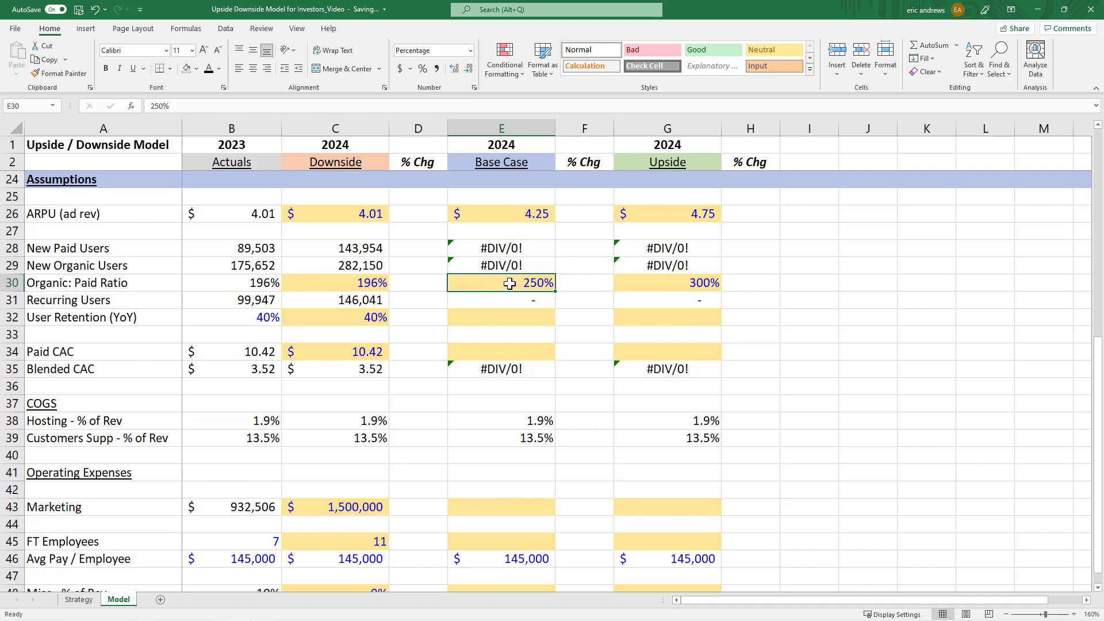
{"action": "left_click", "coordinate": [483, 318]}
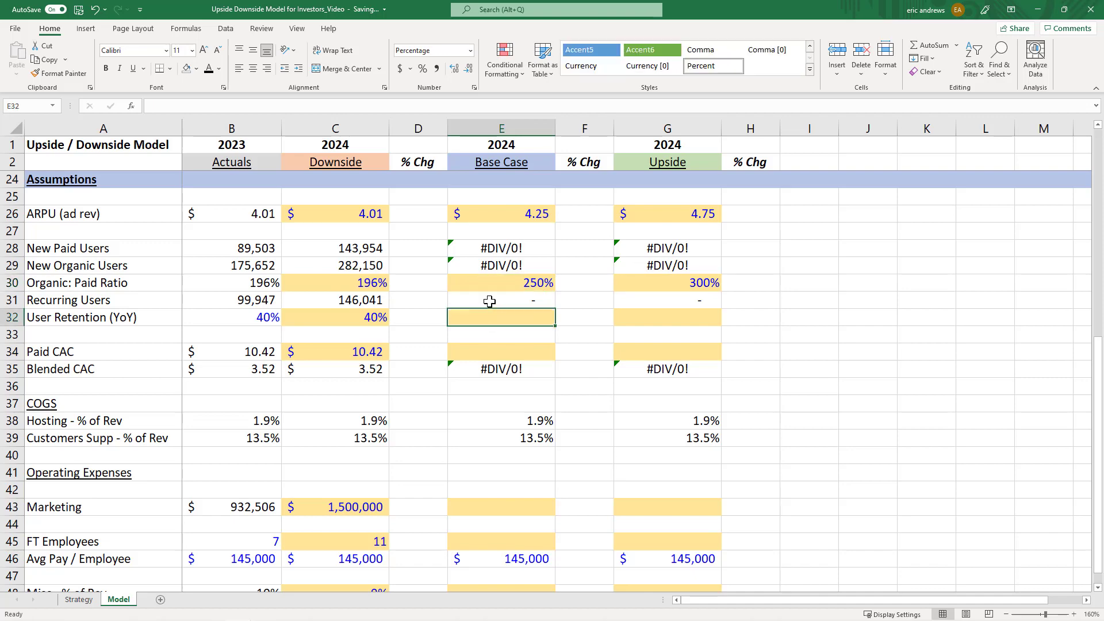
Step: Enter $1,500,000 as the Base Case marketing in E43 and copy it into Upside
{"action": "scroll", "coordinate": [463, 575], "scroll_direction": "down", "scroll_amount": 1}
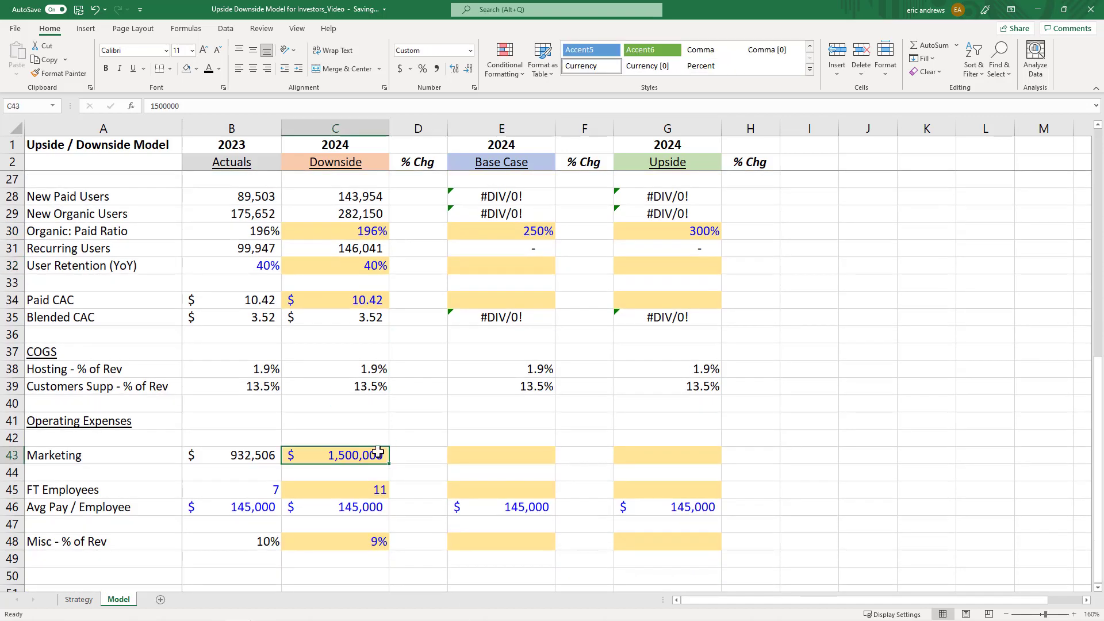
{"action": "left_click", "coordinate": [484, 455]}
{"action": "type", "text": "1,500,00"}
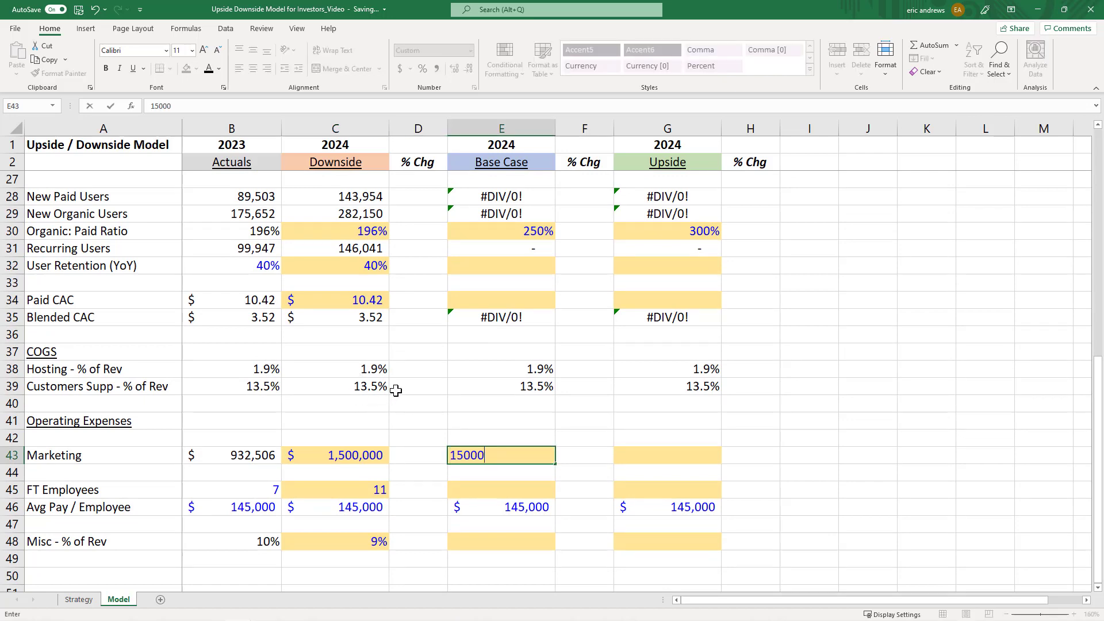
{"action": "type", "text": "0"}
{"action": "key", "text": "ctrl+Return"}
{"action": "key", "text": "ctrl+c"}
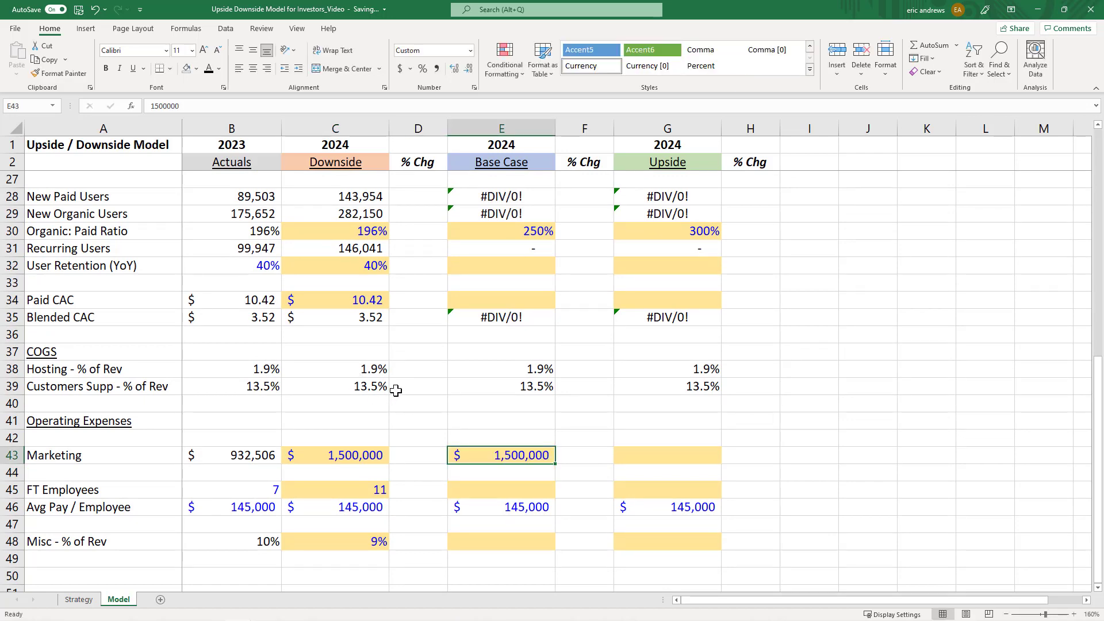
{"action": "key", "text": "Right"}
{"action": "key", "text": "Right"}
{"action": "key", "text": "ctrl+v"}
{"action": "key", "text": "Escape"}
{"action": "key", "text": "Left"}
{"action": "key", "text": "Left"}
Step: Check the Base Case and Upside ARPU row, Base Case at 4.25
{"action": "scroll", "coordinate": [554, 319], "scroll_direction": "up", "scroll_amount": 3}
{"action": "left_click", "coordinate": [506, 319]}
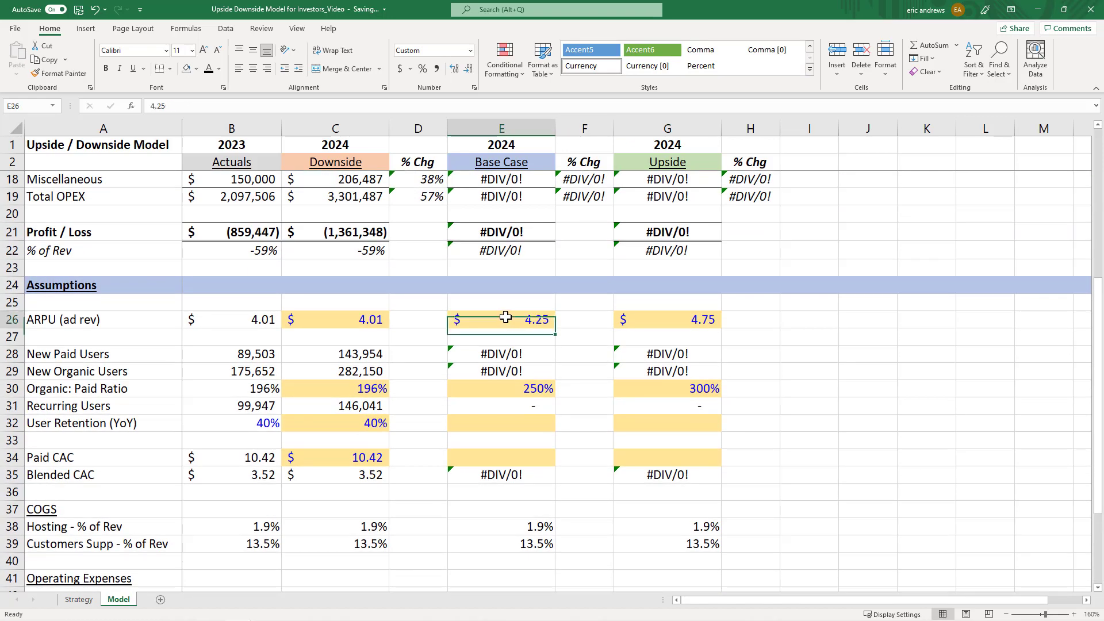
{"action": "left_click", "coordinate": [637, 319]}
{"action": "left_click", "coordinate": [506, 320]}
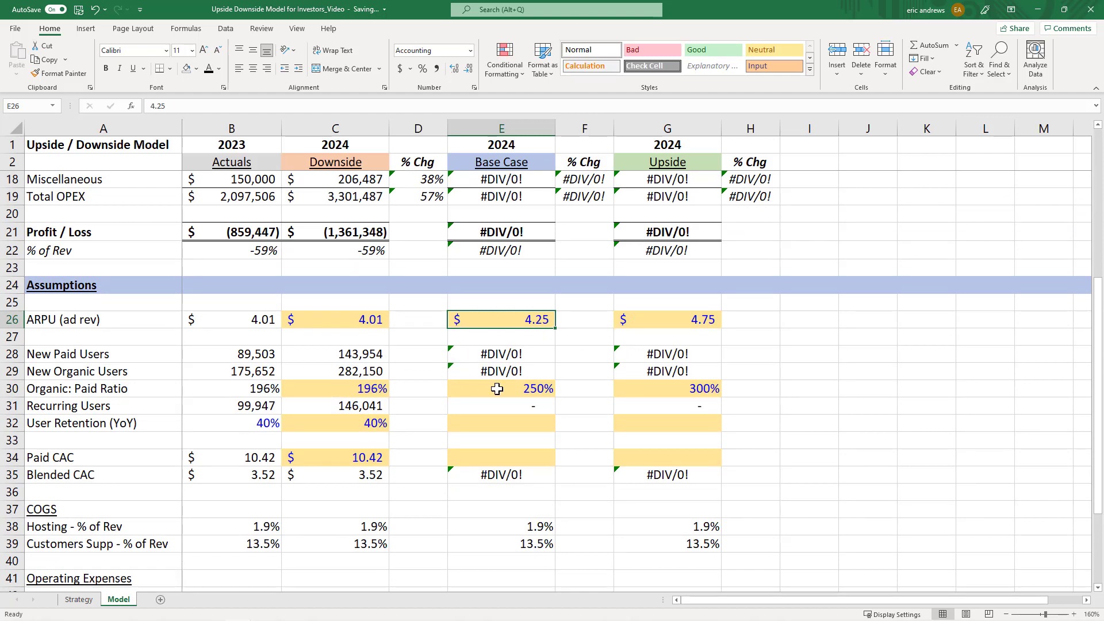
{"action": "left_click", "coordinate": [333, 422]}
{"action": "left_click", "coordinate": [503, 423]}
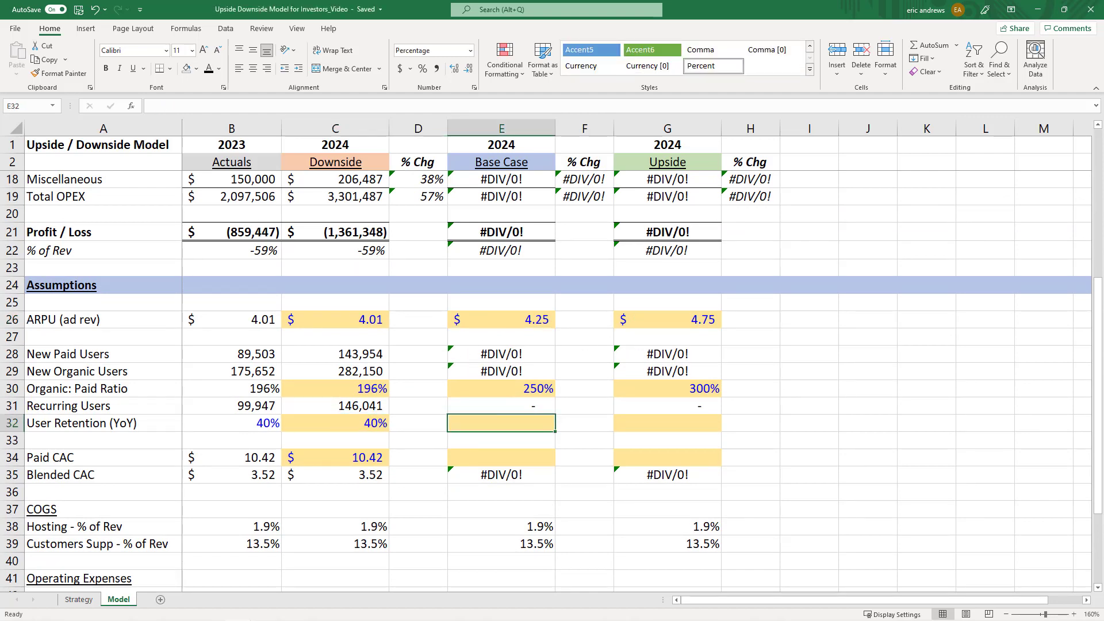
{"action": "type", "text": "45"}
{"action": "key", "text": "Tab"}
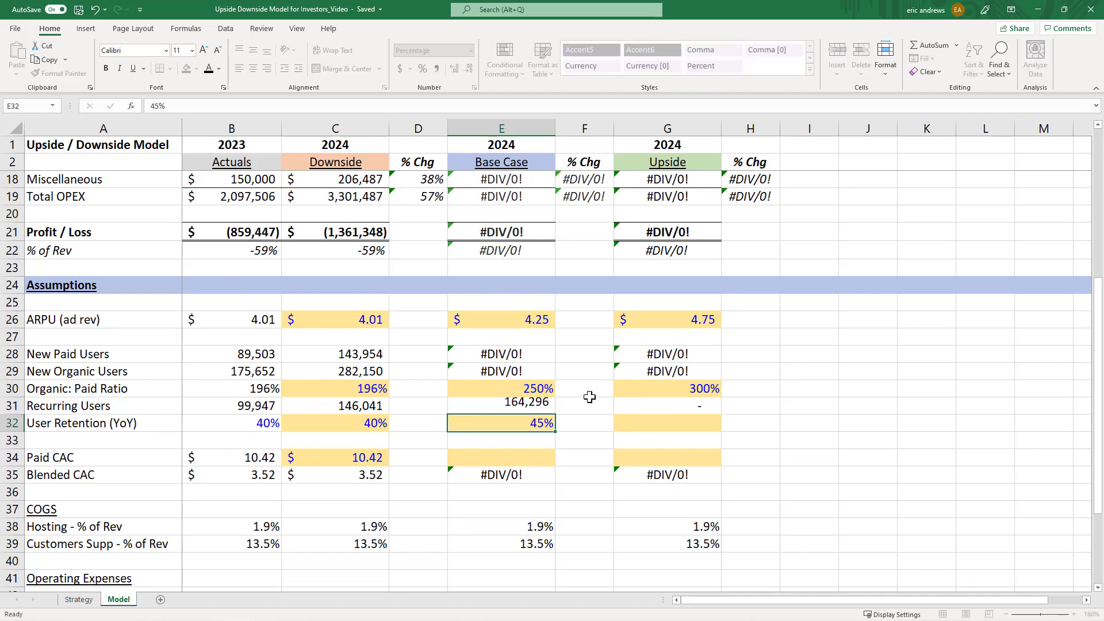
{"action": "key", "text": "Right"}
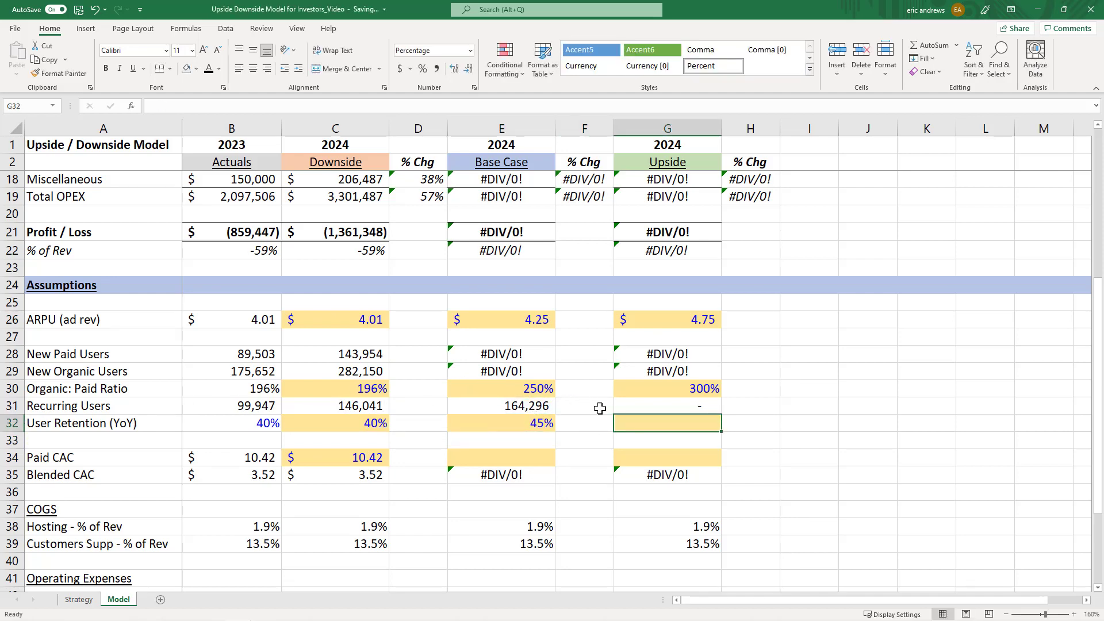
{"action": "type", "text": "55"}
{"action": "key", "text": "Return"}
{"action": "left_click", "coordinate": [496, 408]}
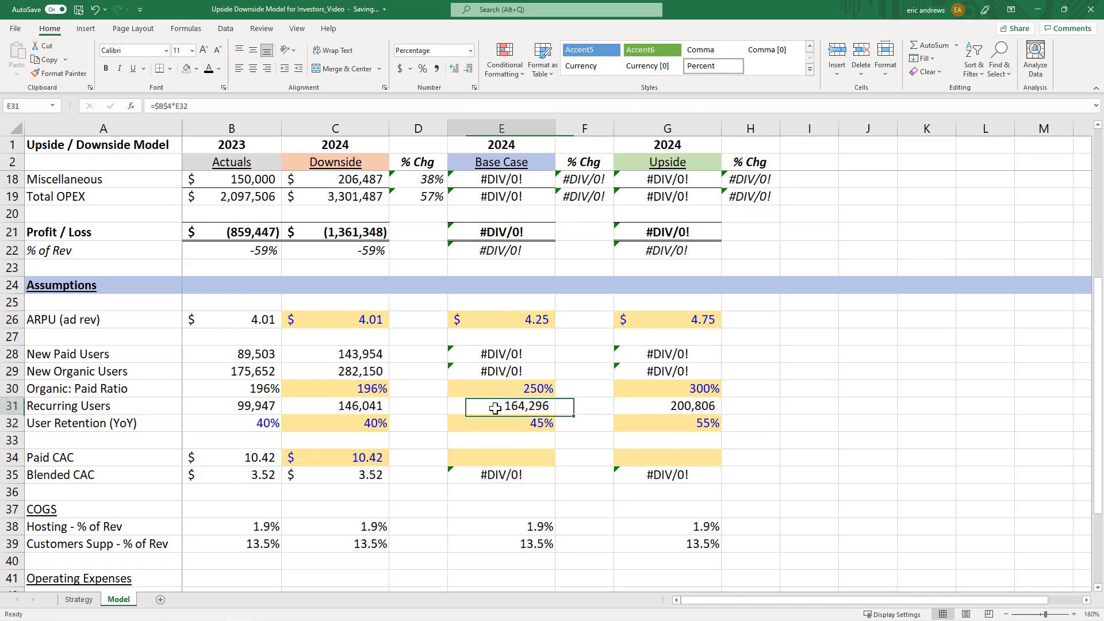
{"action": "left_click", "coordinate": [680, 408]}
{"action": "left_click", "coordinate": [494, 408]}
{"action": "left_click", "coordinate": [368, 408]}
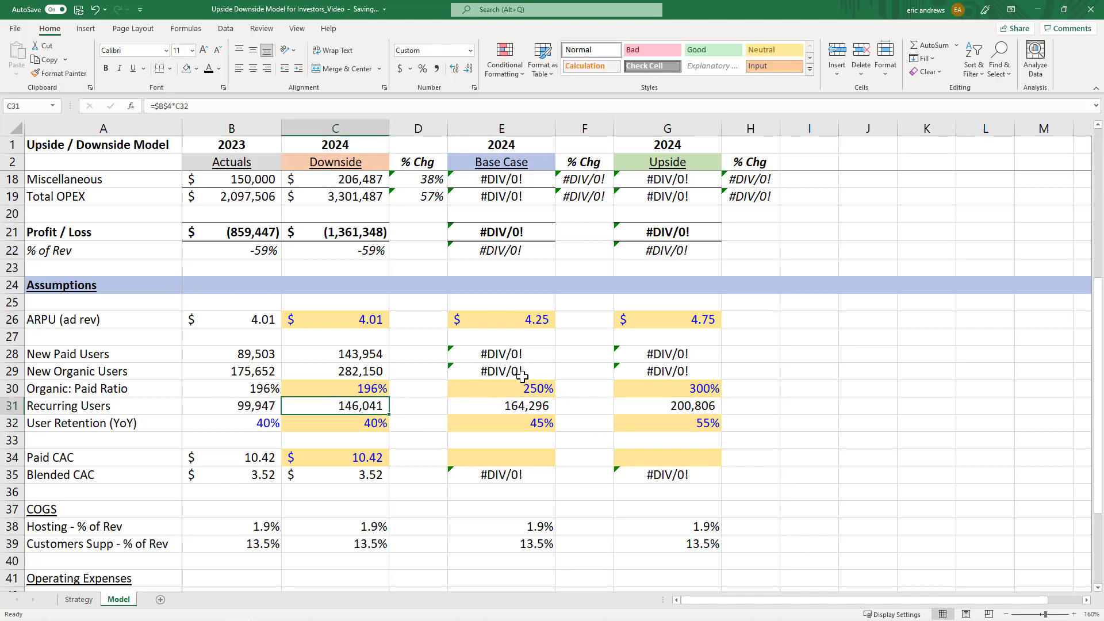
{"action": "left_click", "coordinate": [469, 457]}
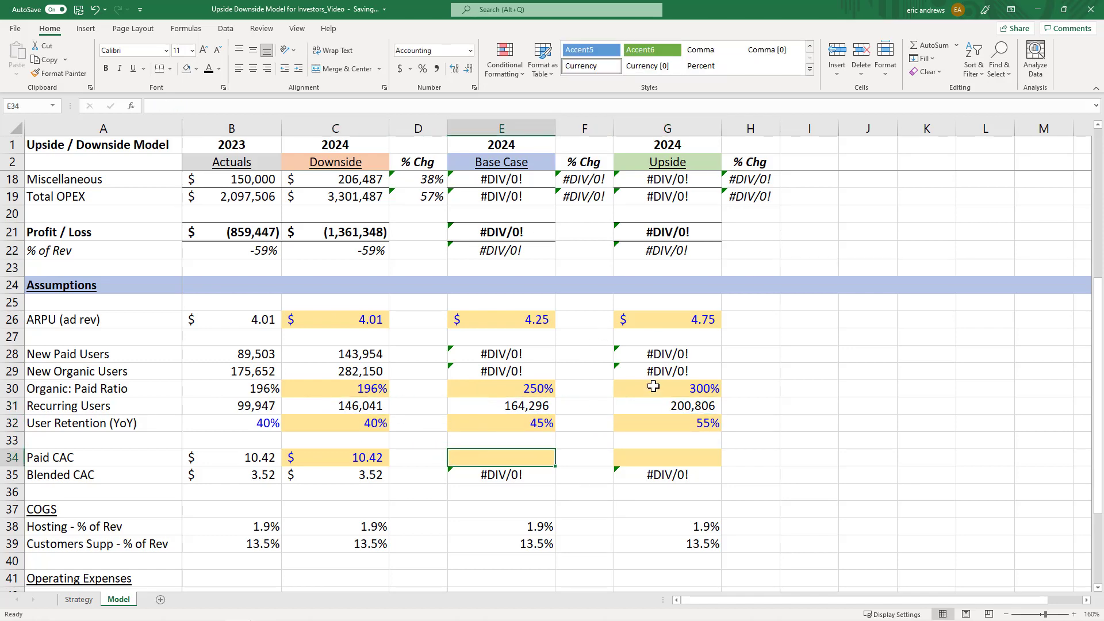
{"action": "scroll", "coordinate": [654, 372], "scroll_direction": "down", "scroll_amount": 1}
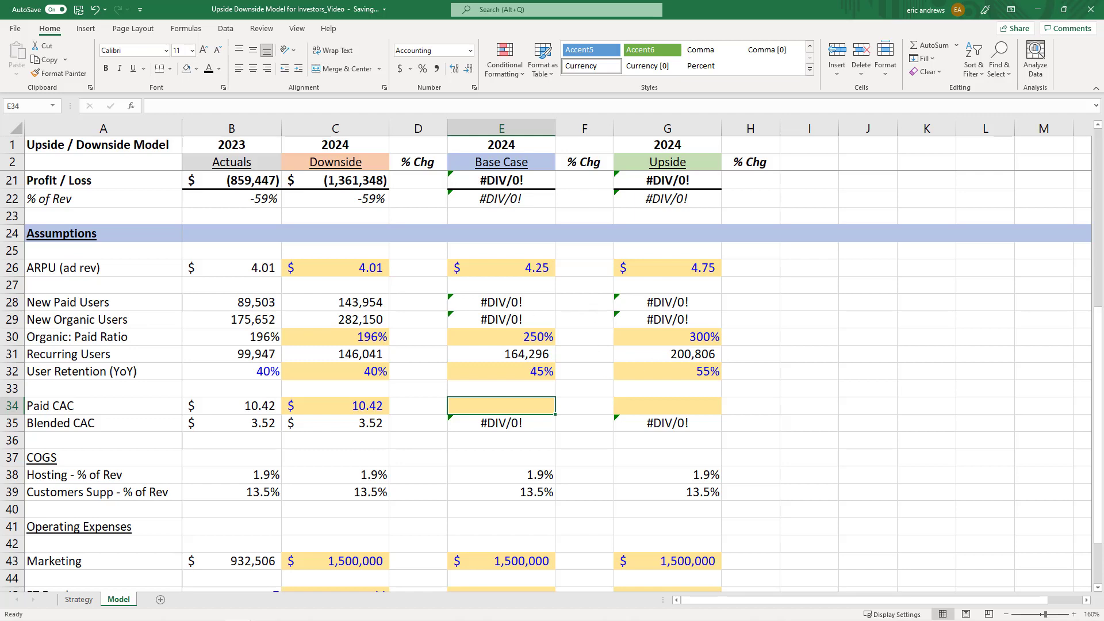
{"action": "type", "text": "9.50"}
{"action": "key", "text": "ctrl+Return"}
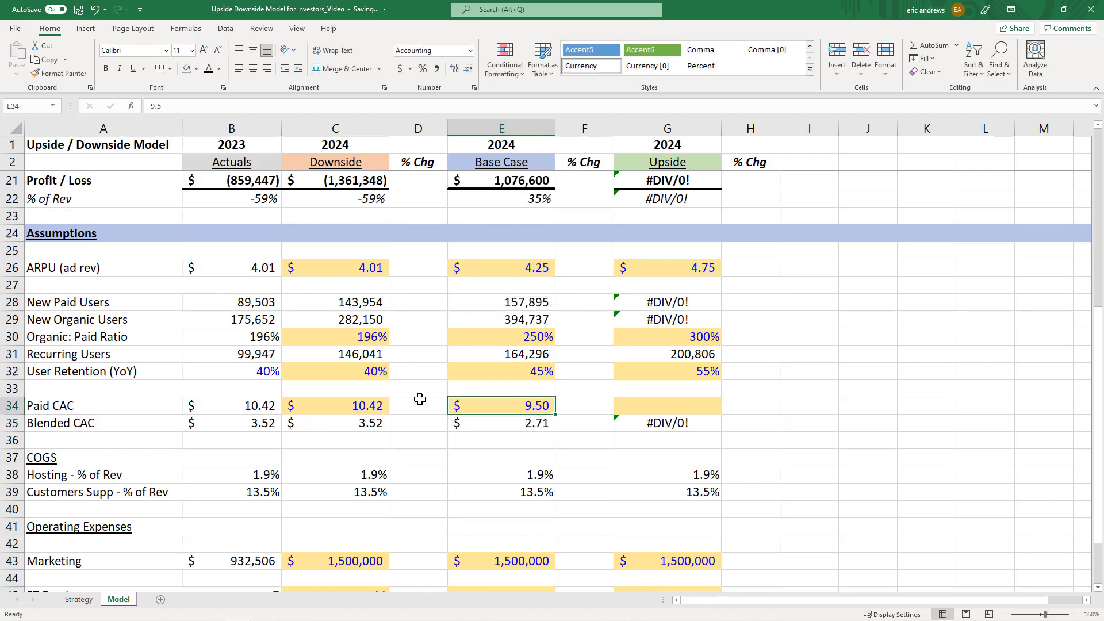
{"action": "key", "text": "Right"}
{"action": "key", "text": "Right"}
{"action": "type", "text": "8.5"}
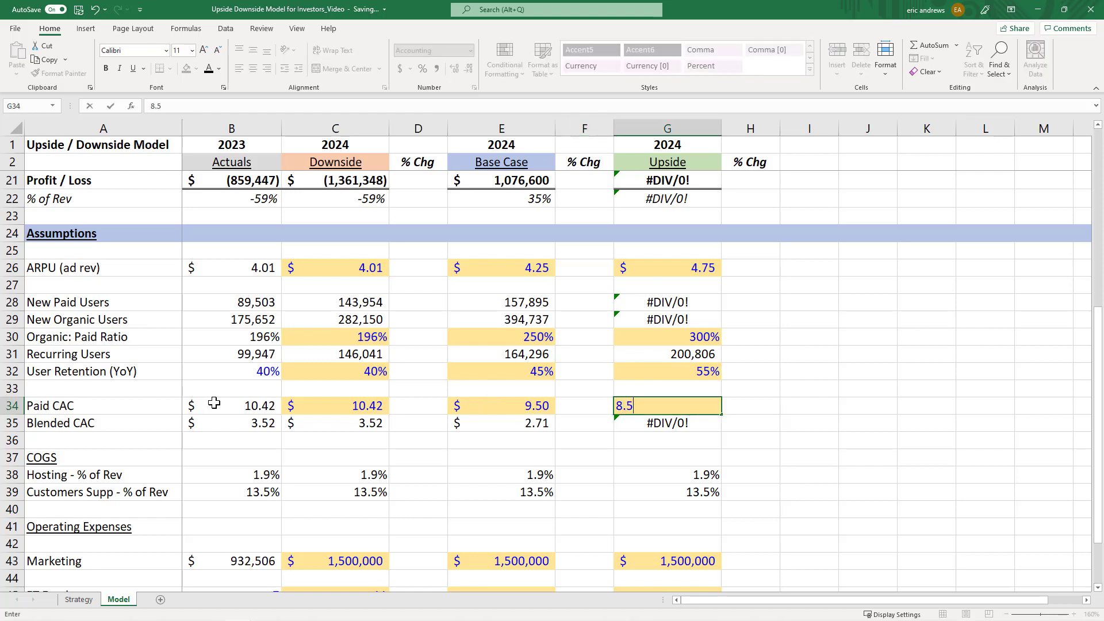
{"action": "type", "text": "0"}
{"action": "key", "text": "ctrl+Return"}
{"action": "left_click", "coordinate": [486, 407]}
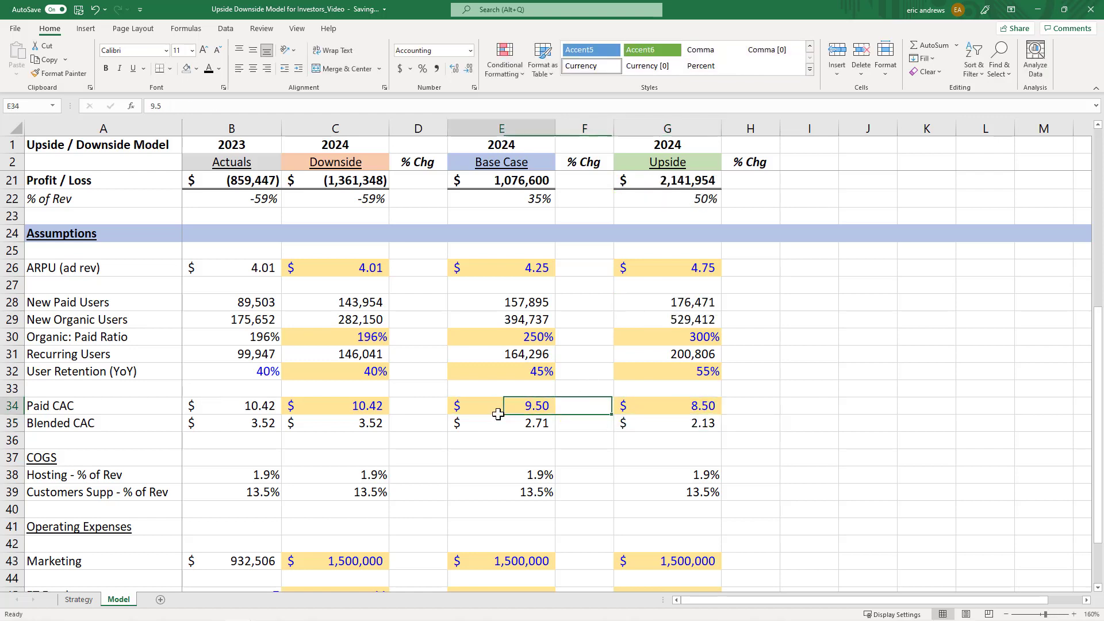
{"action": "left_click", "coordinate": [368, 409]}
{"action": "left_click", "coordinate": [364, 421]}
{"action": "left_click", "coordinate": [256, 421]}
{"action": "left_click", "coordinate": [333, 424]}
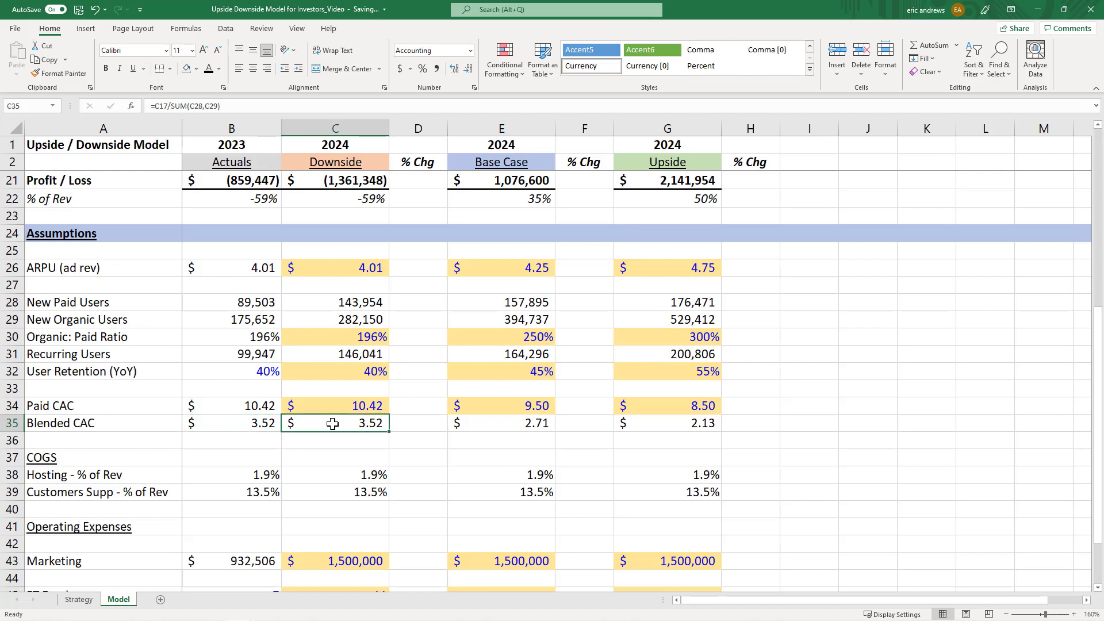
{"action": "left_click", "coordinate": [477, 422]}
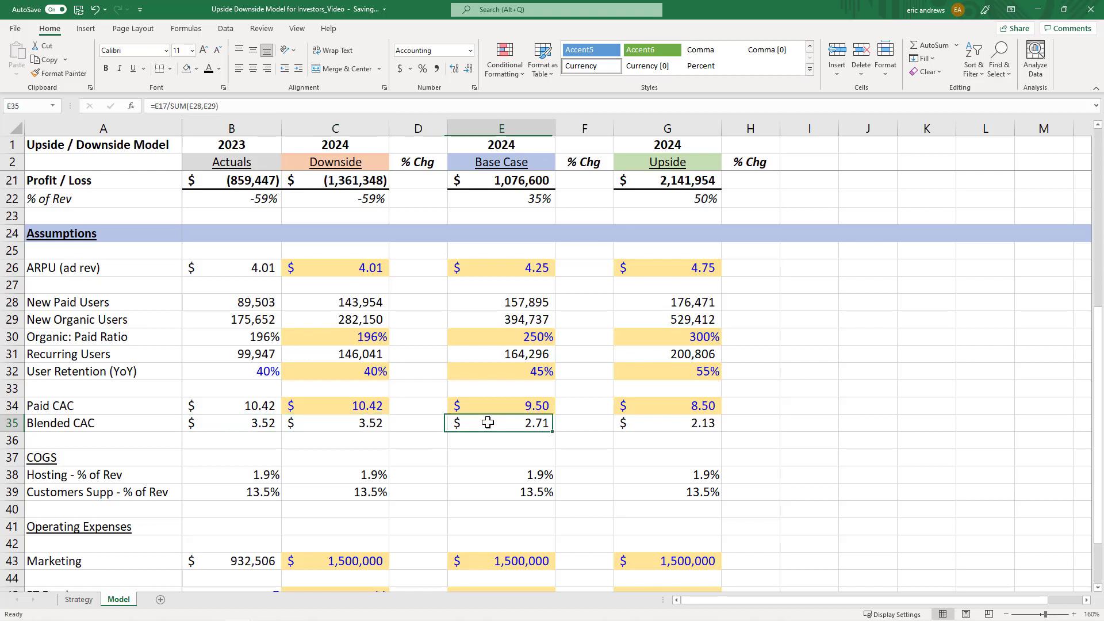
{"action": "left_click", "coordinate": [671, 420]}
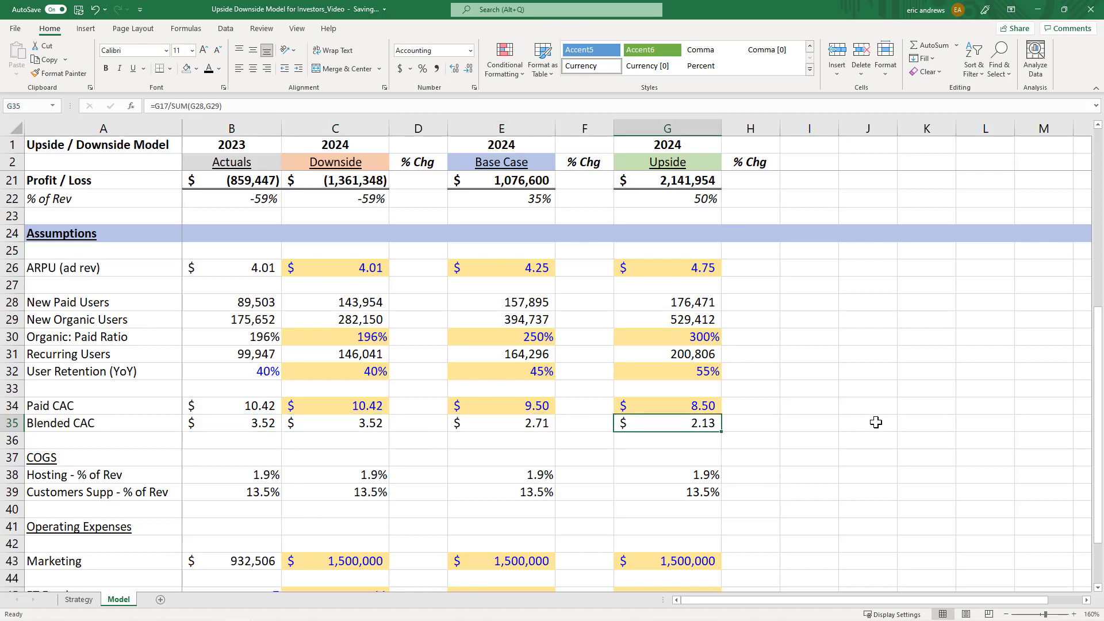
{"action": "left_click", "coordinate": [503, 126]}
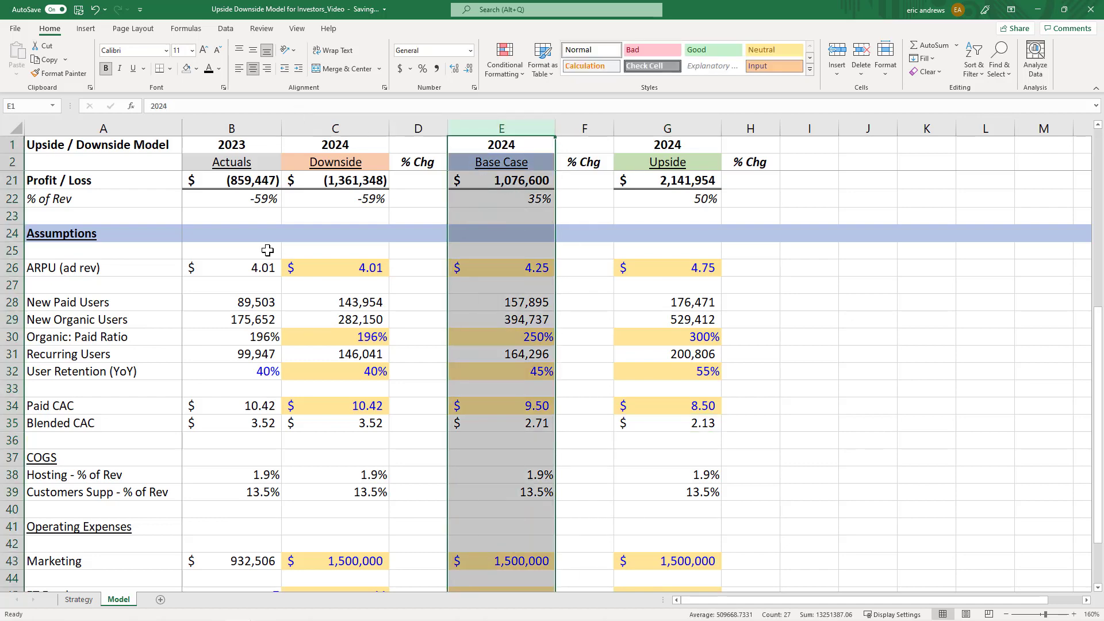
{"action": "left_click", "coordinate": [504, 336]}
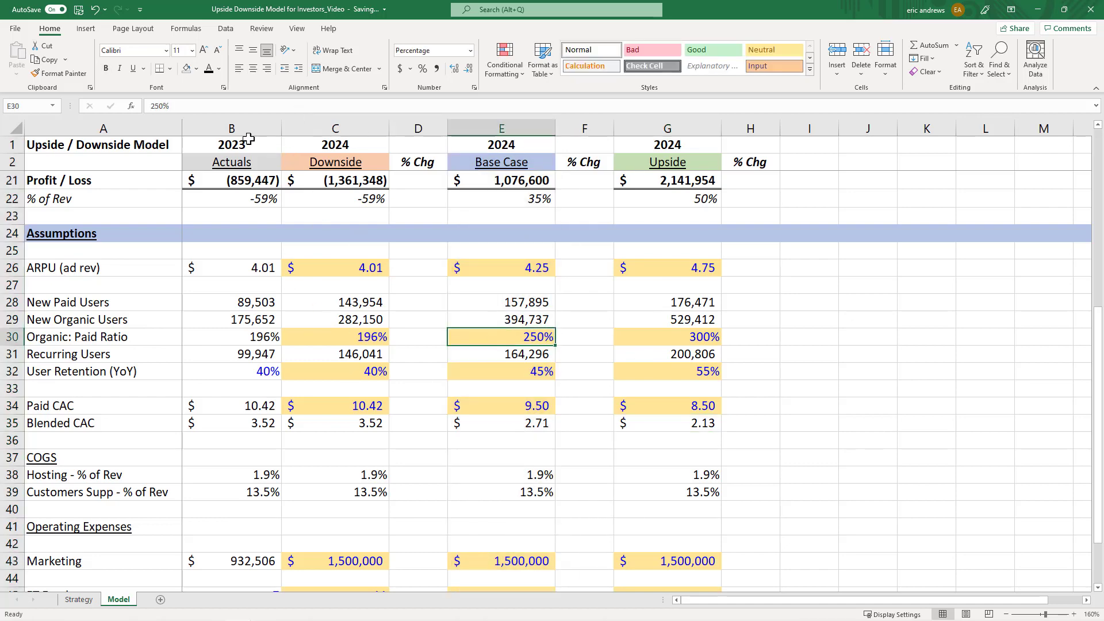
{"action": "left_click", "coordinate": [235, 128]}
{"action": "left_click", "coordinate": [502, 130]}
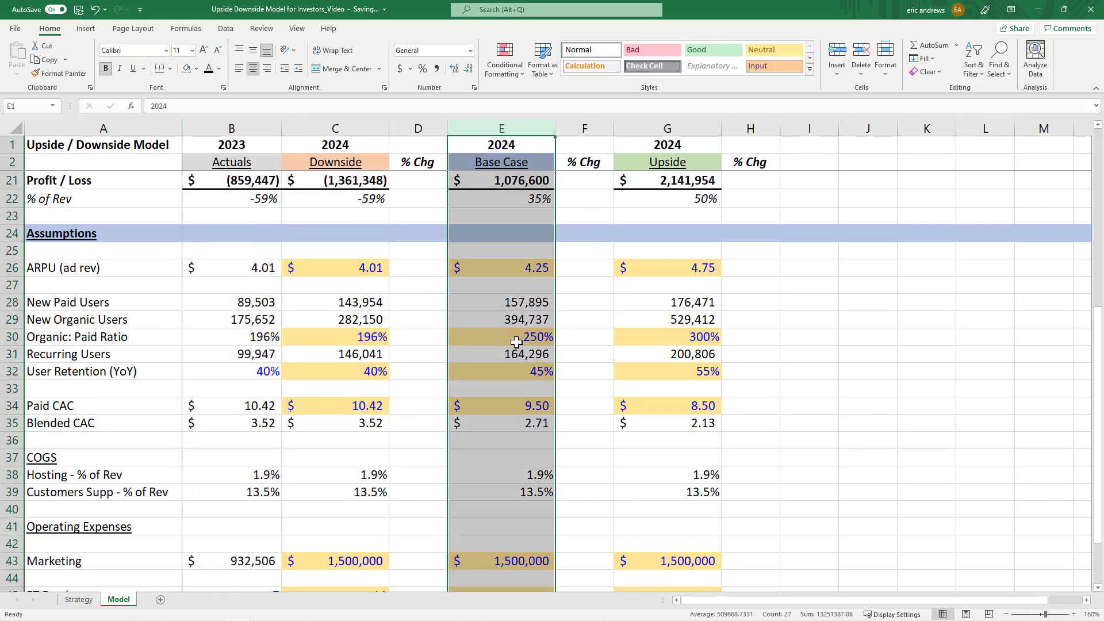
{"action": "left_click", "coordinate": [515, 339]}
{"action": "scroll", "coordinate": [548, 342], "scroll_direction": "down", "scroll_amount": 2}
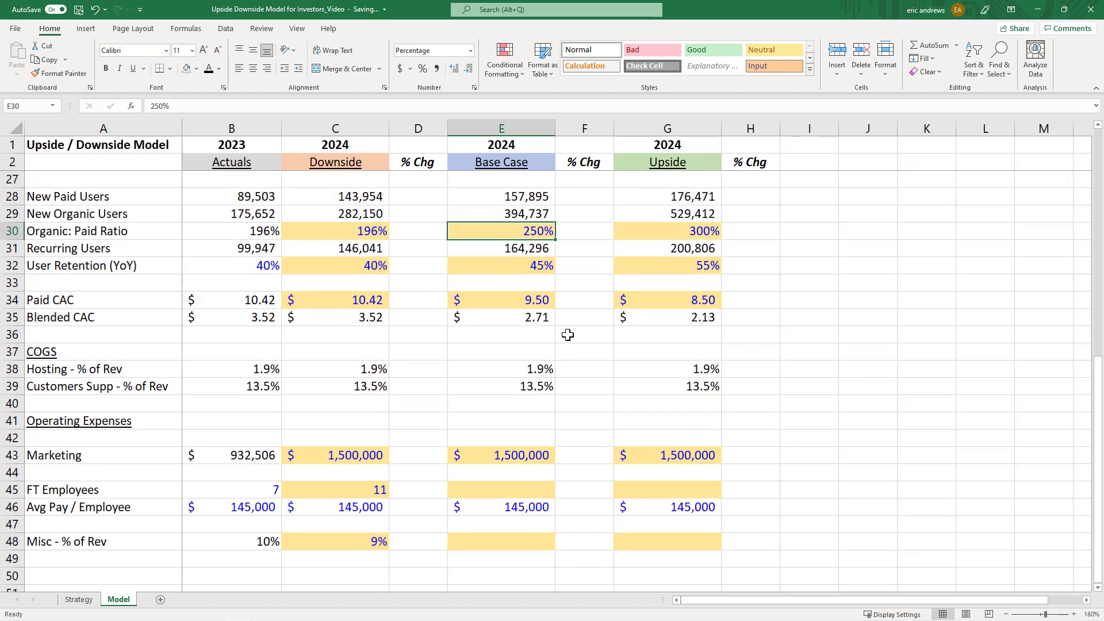
{"action": "scroll", "coordinate": [572, 325], "scroll_direction": "up", "scroll_amount": 8}
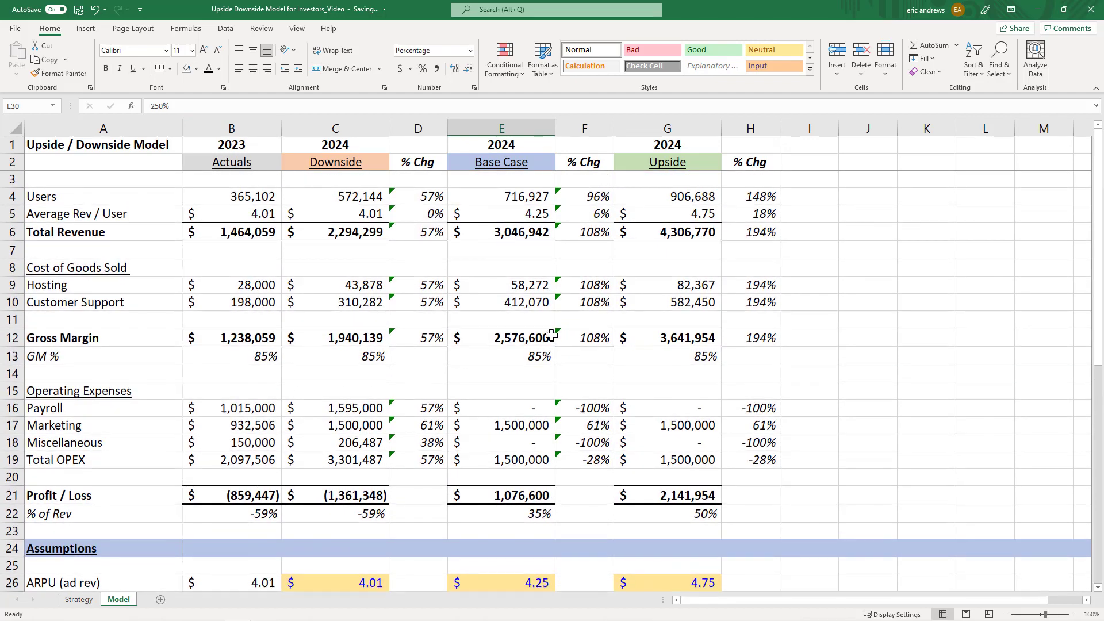
{"action": "left_click", "coordinate": [493, 233]}
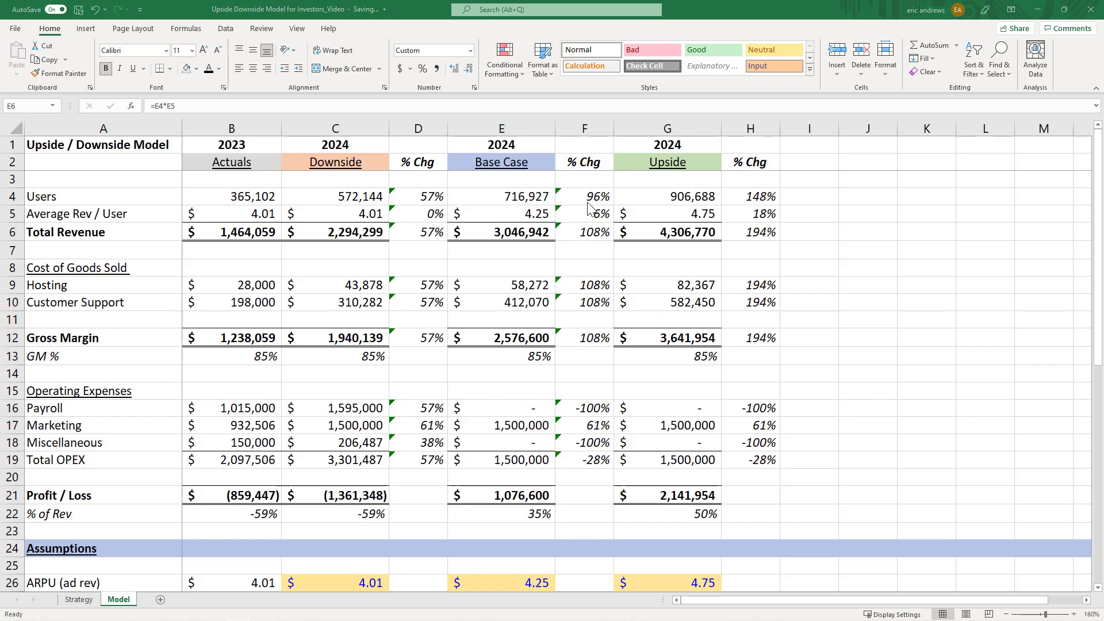
{"action": "left_click", "coordinate": [520, 230]}
{"action": "left_click", "coordinate": [591, 236]}
{"action": "left_click", "coordinate": [269, 244]}
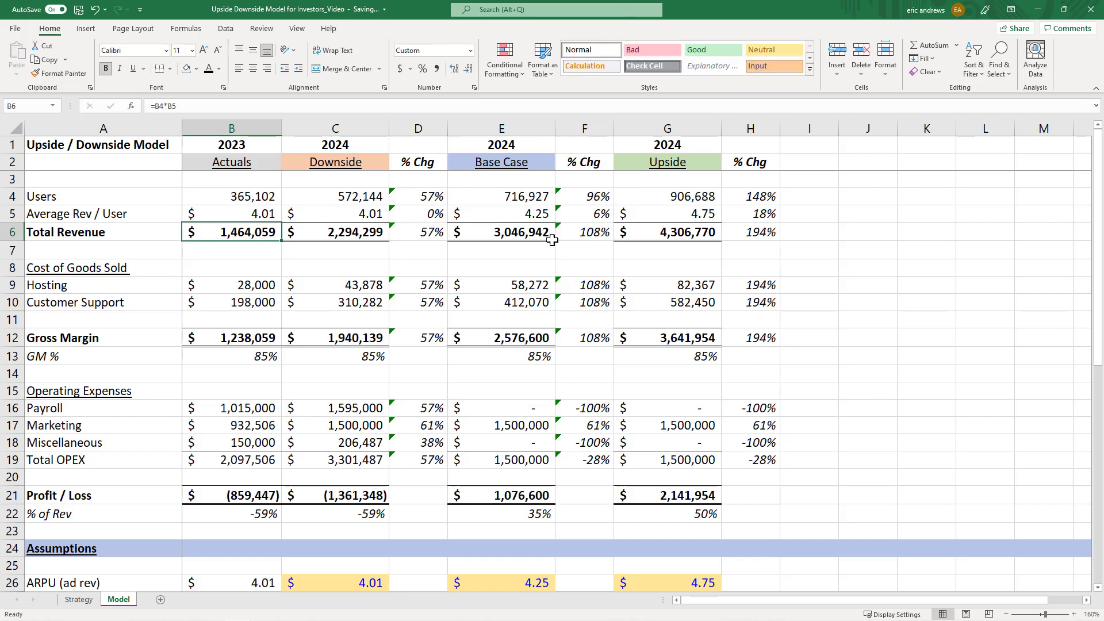
{"action": "left_click", "coordinate": [505, 233]}
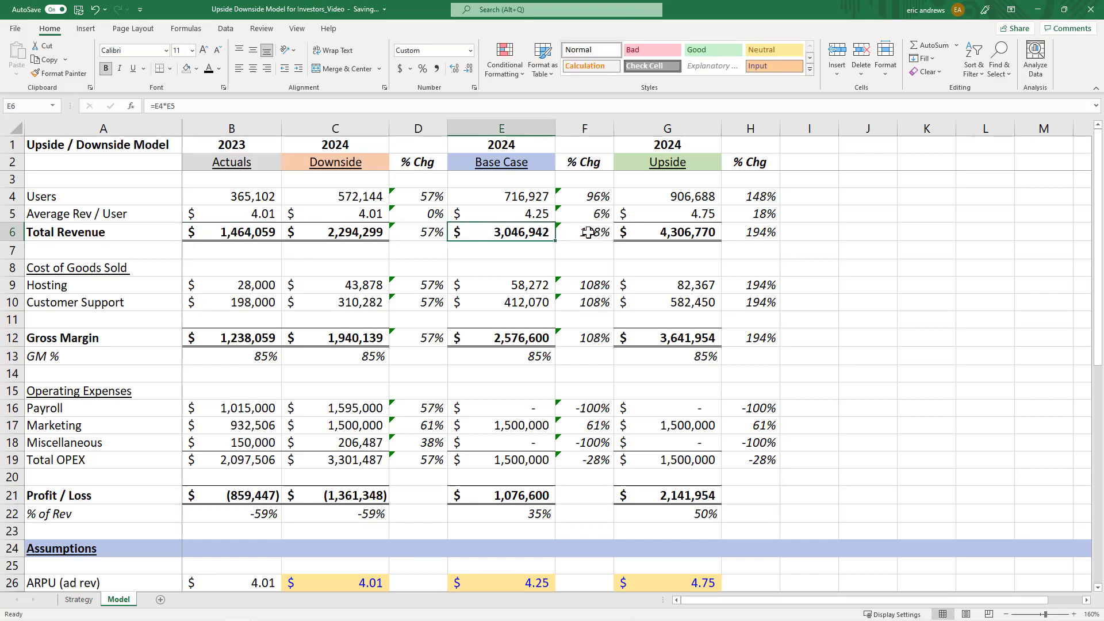
{"action": "left_click", "coordinate": [588, 232]}
{"action": "left_click", "coordinate": [517, 233]}
{"action": "left_click", "coordinate": [583, 233]}
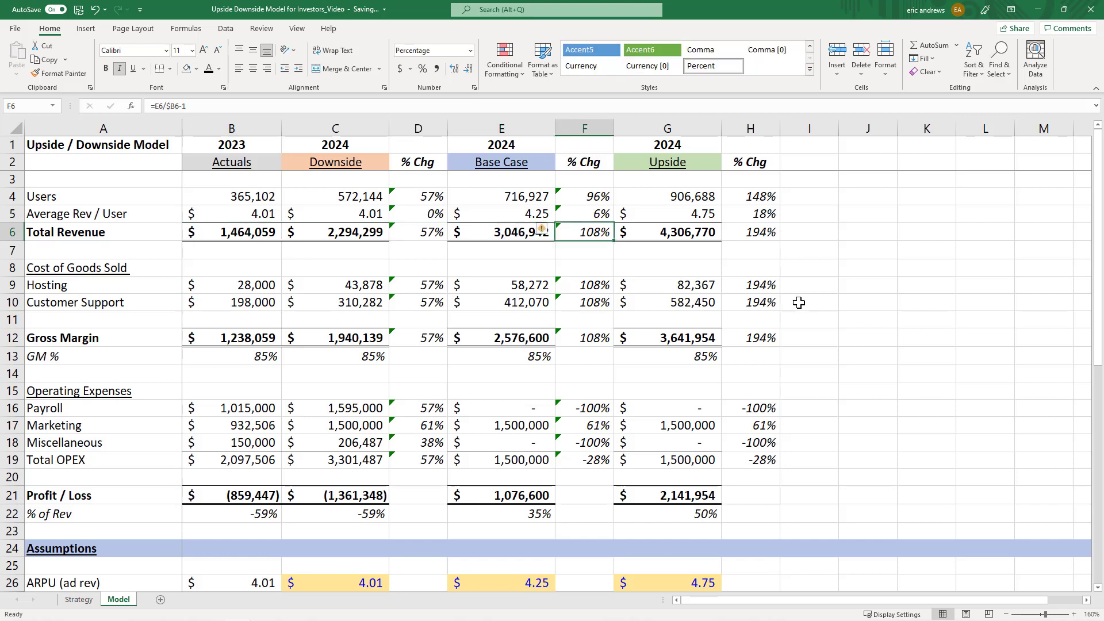
{"action": "left_click", "coordinate": [592, 192]}
{"action": "key", "text": "shift+Down"}
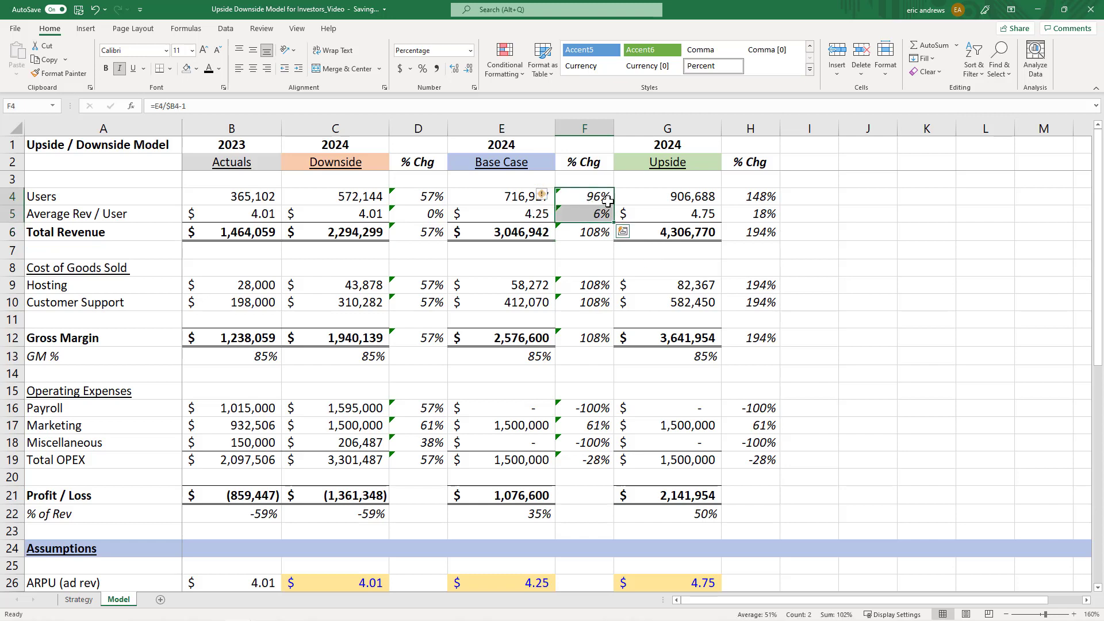
{"action": "left_click", "coordinate": [517, 284]}
{"action": "left_click", "coordinate": [574, 284]}
{"action": "left_click", "coordinate": [513, 339]}
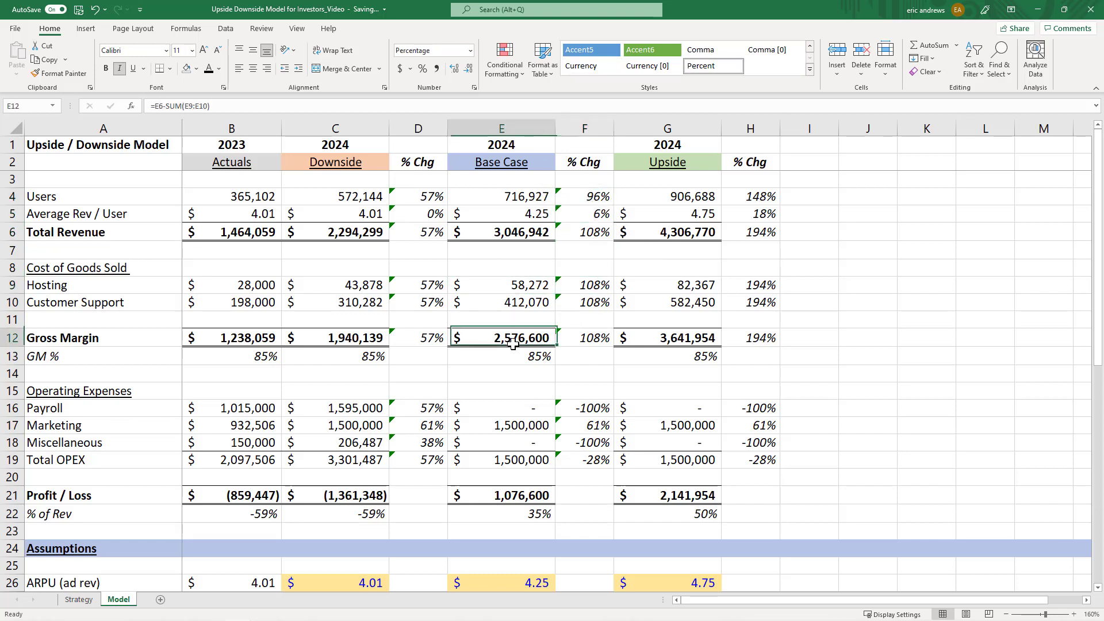
{"action": "left_click", "coordinate": [515, 357]}
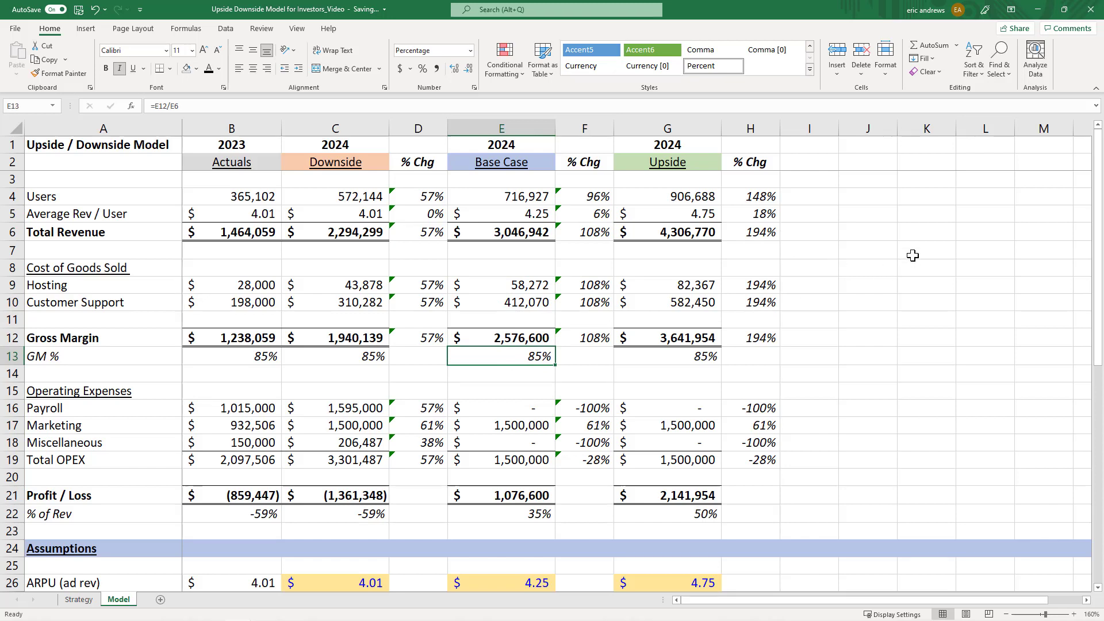
{"action": "left_click_drag", "start_coordinate": [499, 194], "coordinate": [509, 339]}
{"action": "left_click", "coordinate": [505, 358]}
{"action": "left_click", "coordinate": [518, 344]}
{"action": "left_click", "coordinate": [659, 335]}
{"action": "left_click", "coordinate": [758, 335]}
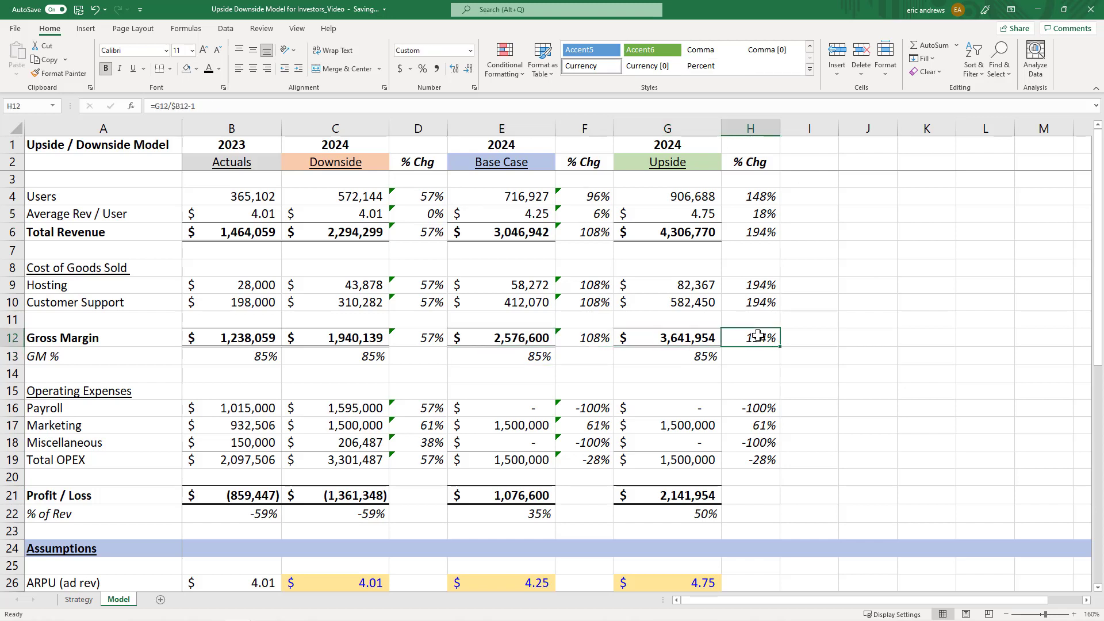
{"action": "left_click", "coordinate": [253, 342]}
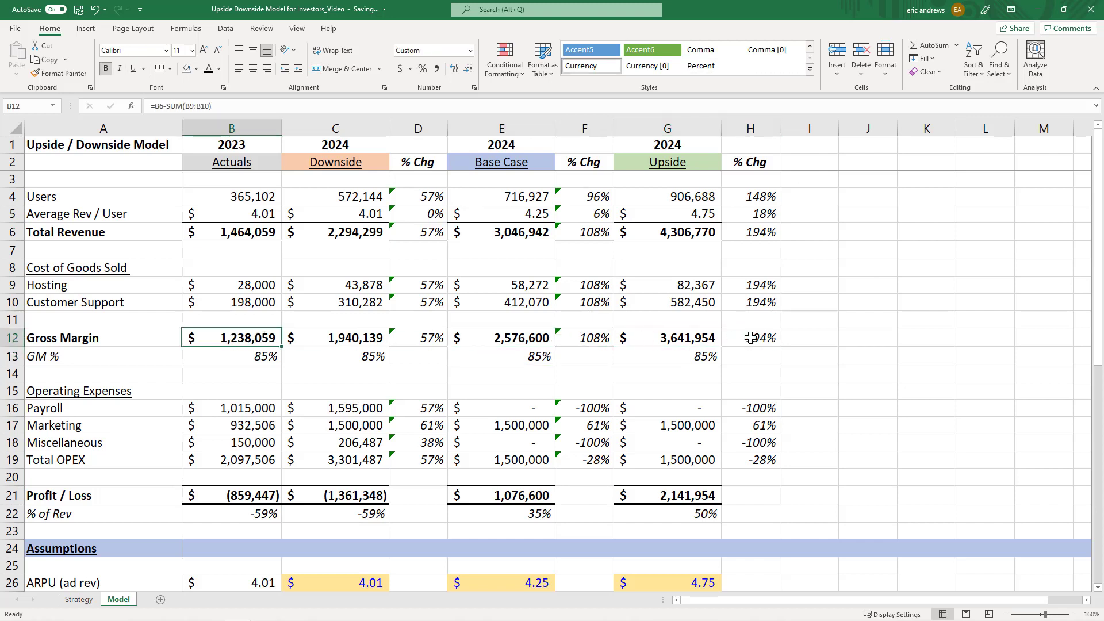
{"action": "left_click", "coordinate": [681, 340]}
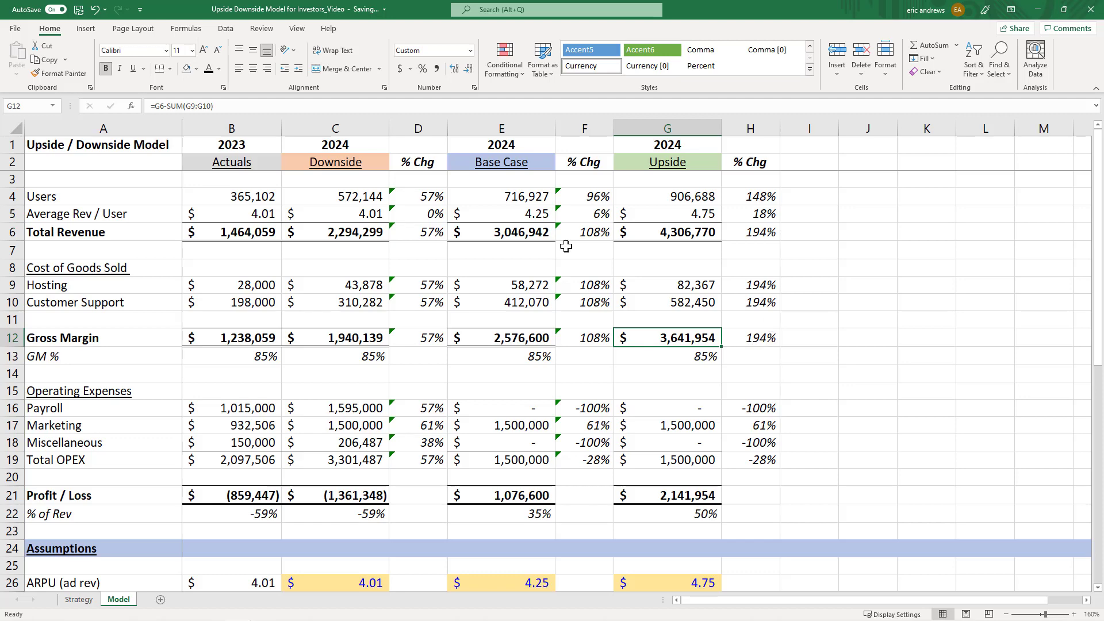
{"action": "left_click", "coordinate": [221, 234]}
{"action": "left_click", "coordinate": [743, 227]}
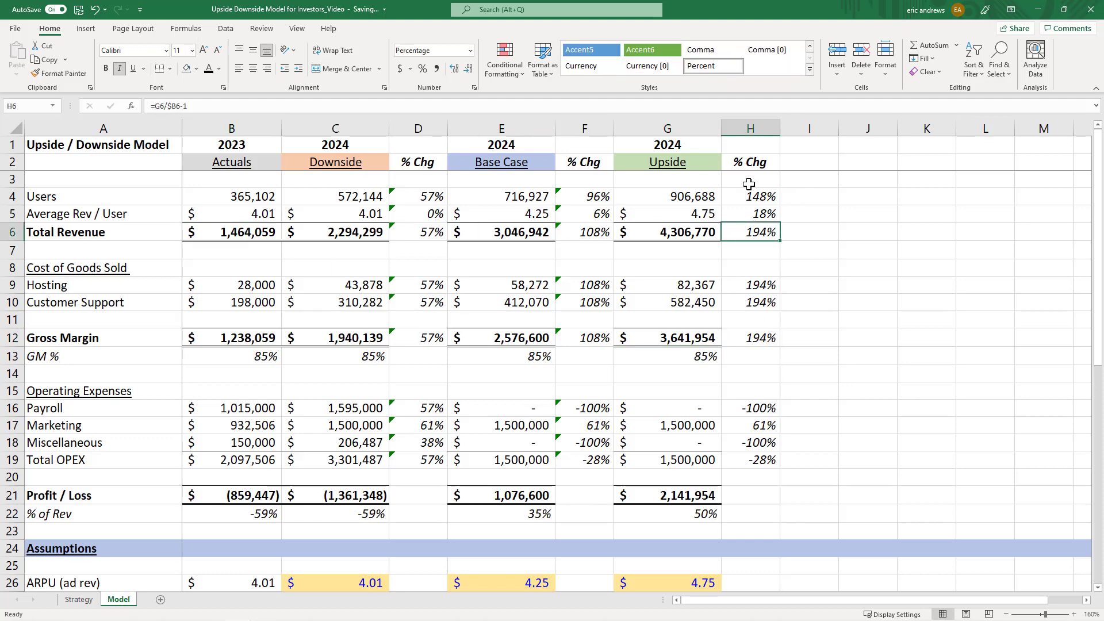
Step: Set the Base Case FT Employees in E45 to 13
{"action": "scroll", "coordinate": [535, 201], "scroll_direction": "down", "scroll_amount": 5}
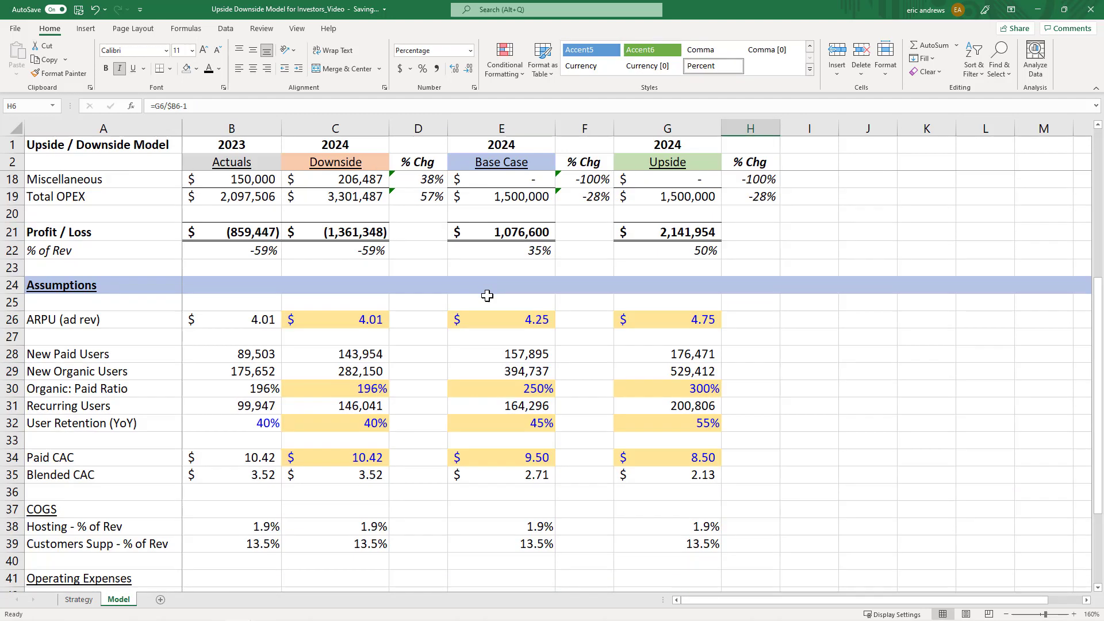
{"action": "scroll", "coordinate": [486, 296], "scroll_direction": "down", "scroll_amount": 3}
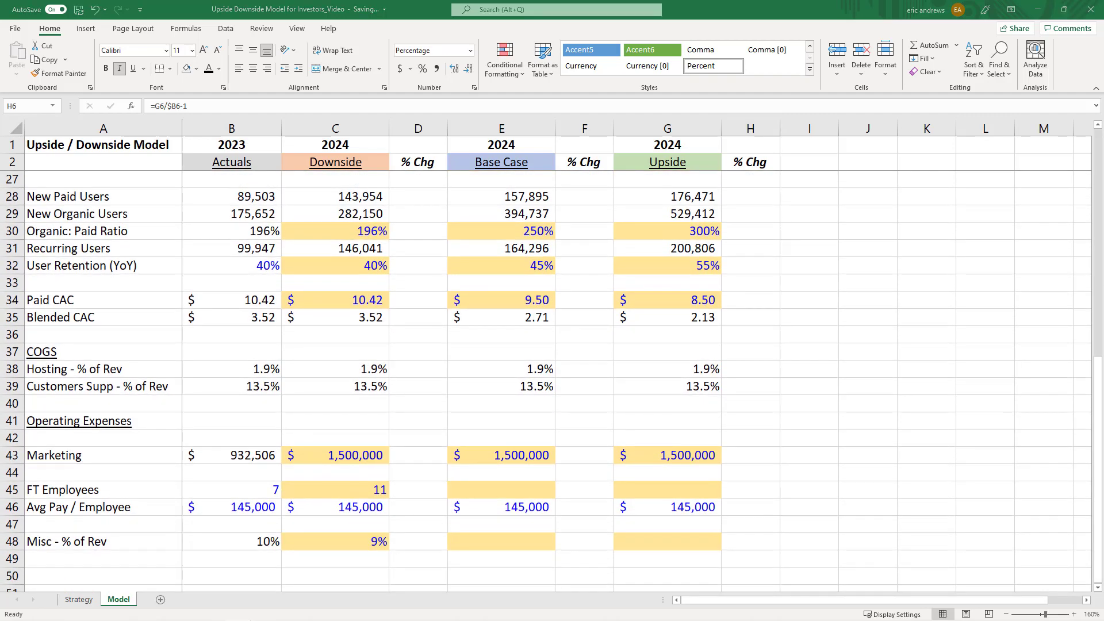
{"action": "left_click", "coordinate": [507, 489]}
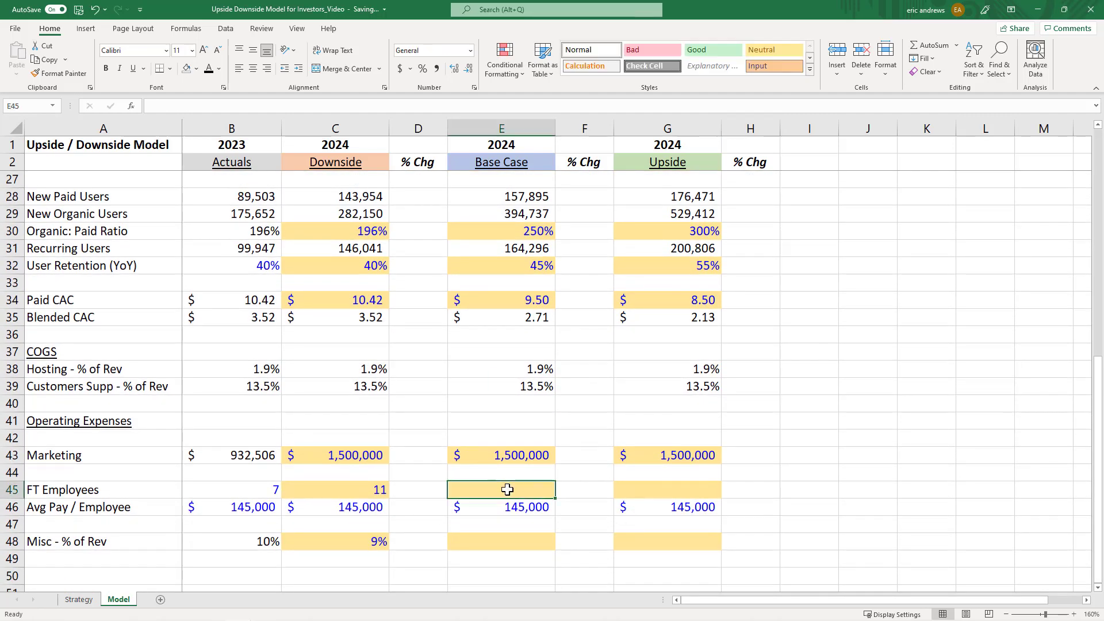
{"action": "scroll", "coordinate": [543, 476], "scroll_direction": "up", "scroll_amount": 8}
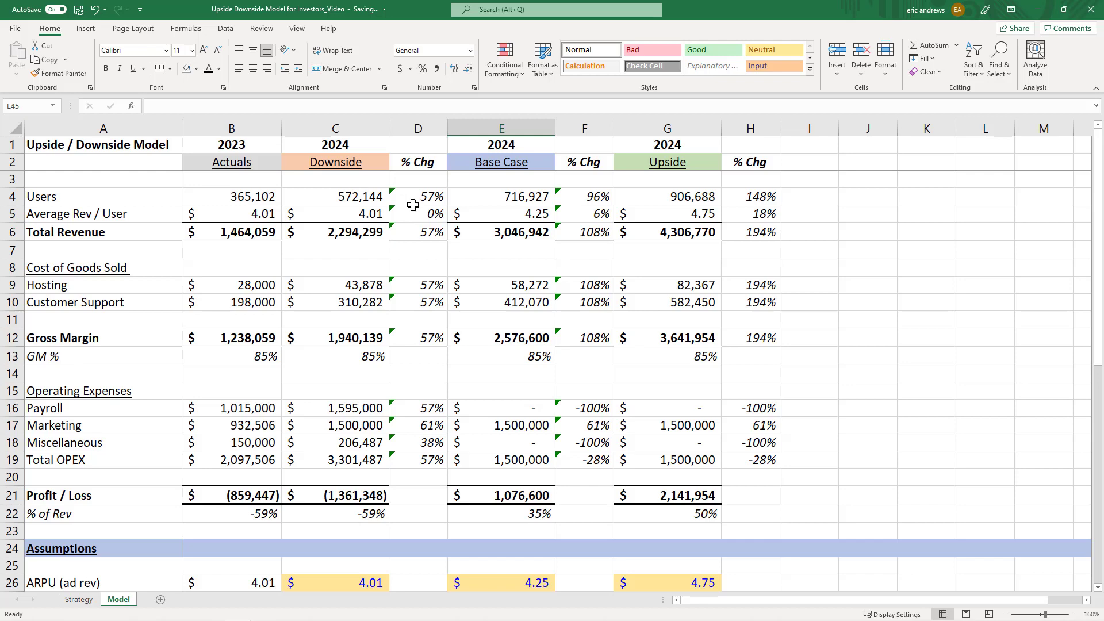
{"action": "scroll", "coordinate": [530, 316], "scroll_direction": "down", "scroll_amount": 7}
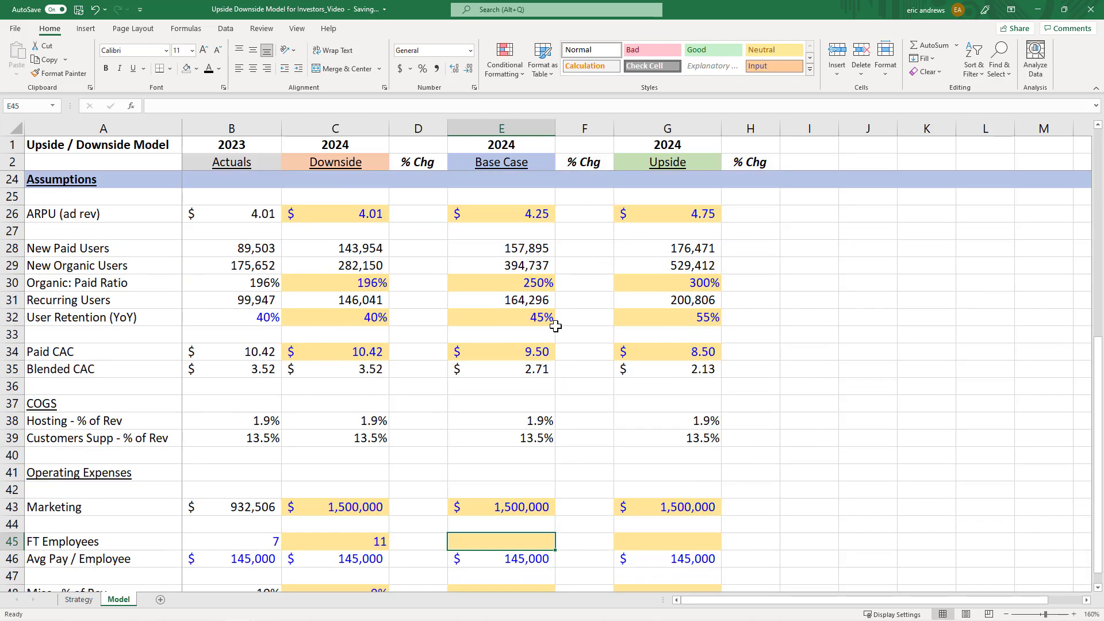
{"action": "scroll", "coordinate": [552, 317], "scroll_direction": "down", "scroll_amount": 2}
{"action": "type", "text": "13"}
{"action": "key", "text": "Return"}
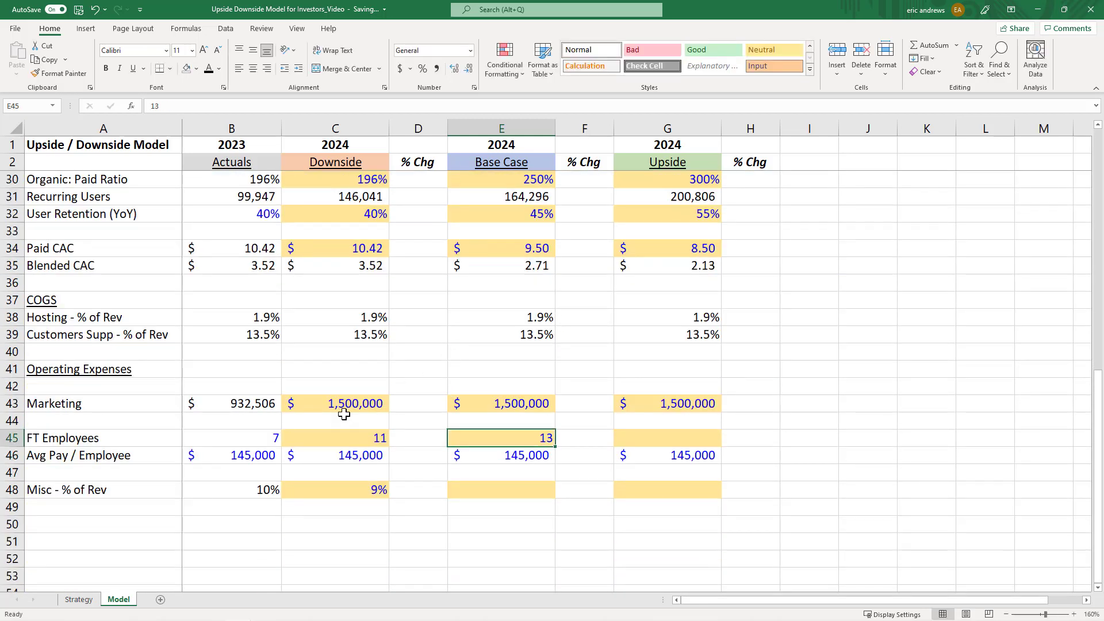
Step: Compare with the Downside count of 11, then set Upside FT Employees in G45 to 15
{"action": "left_click", "coordinate": [194, 438]}
{"action": "left_click", "coordinate": [334, 438]}
{"action": "left_click", "coordinate": [500, 437]}
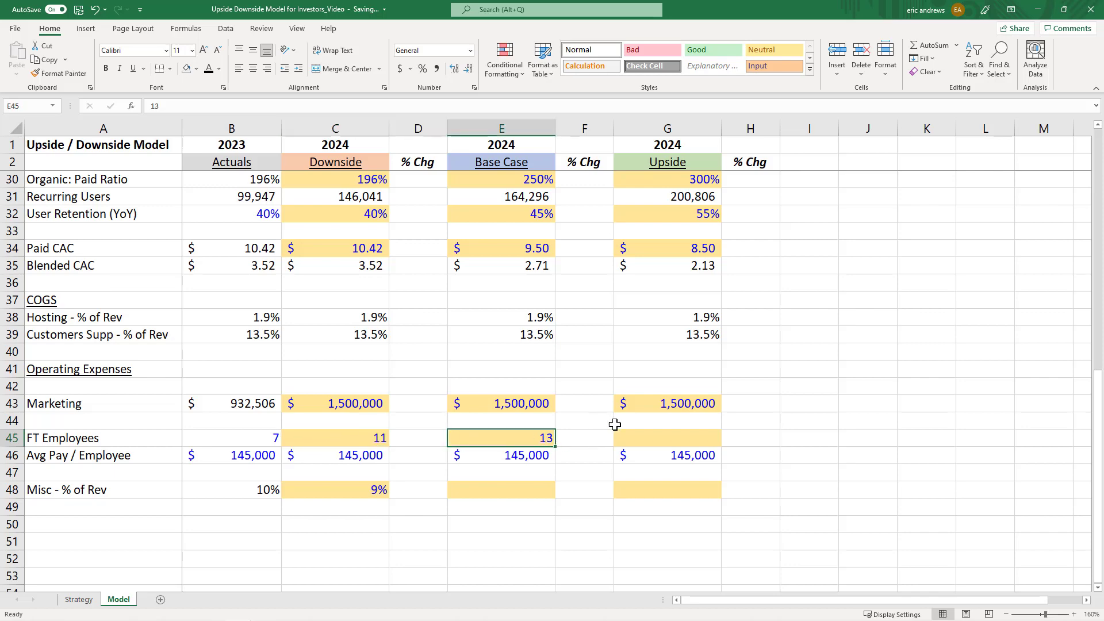
{"action": "left_click", "coordinate": [655, 434]}
{"action": "type", "text": "15"}
{"action": "key", "text": "ctrl+Return"}
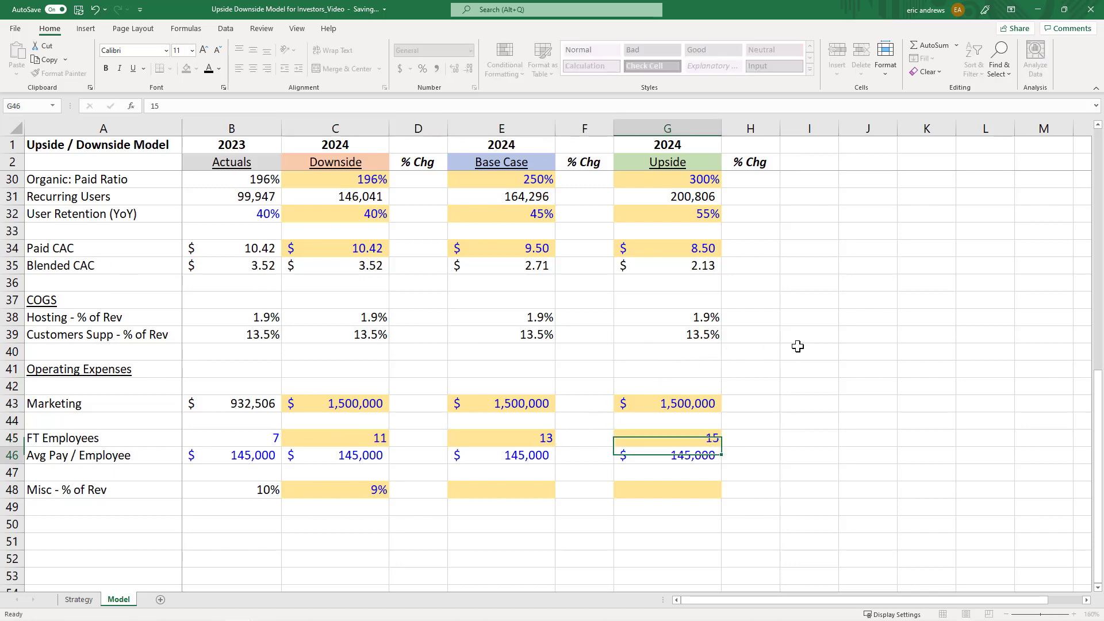
Step: Review the average pay per employee for Upside, Base Case and Downside
{"action": "scroll", "coordinate": [791, 337], "scroll_direction": "up", "scroll_amount": 9}
{"action": "scroll", "coordinate": [822, 337], "scroll_direction": "down", "scroll_amount": 7}
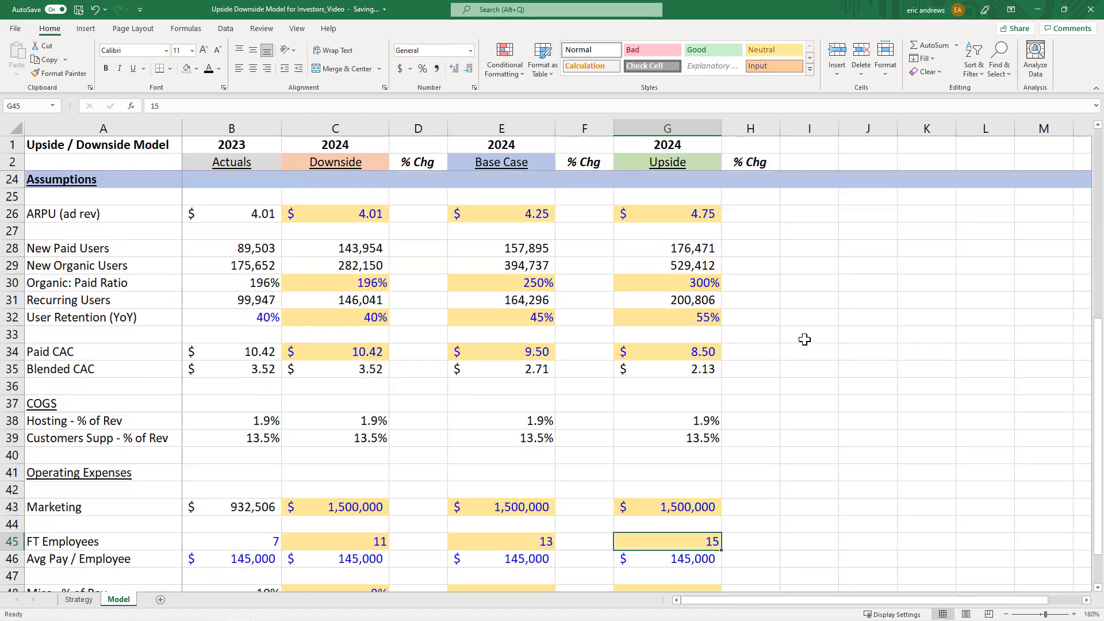
{"action": "scroll", "coordinate": [661, 463], "scroll_direction": "down", "scroll_amount": 1}
{"action": "left_click", "coordinate": [670, 506]}
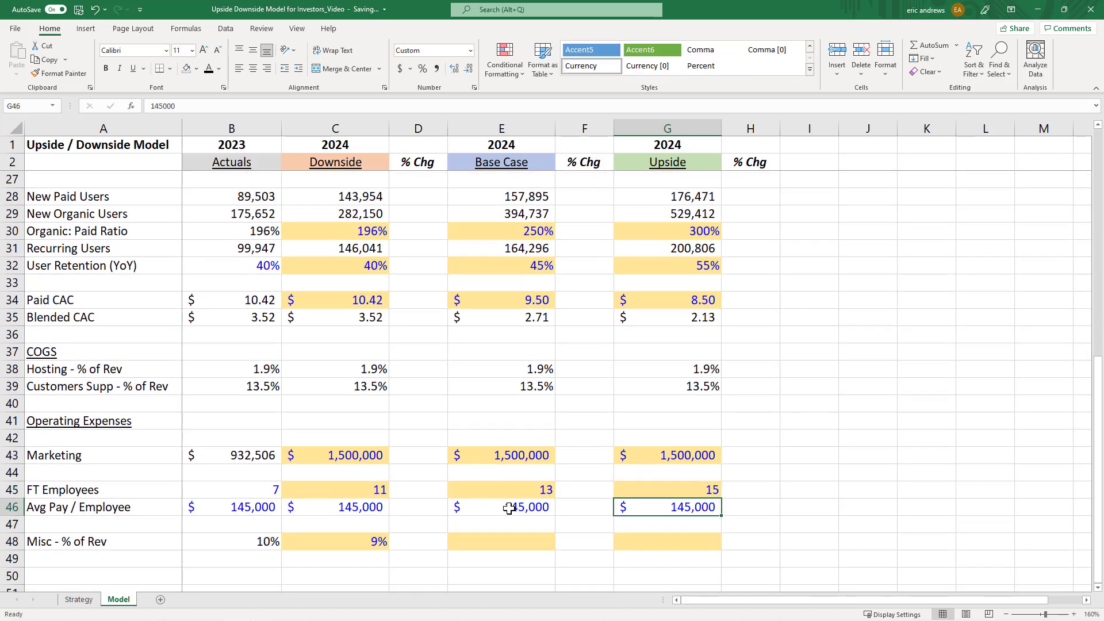
{"action": "left_click", "coordinate": [509, 506]}
{"action": "left_click", "coordinate": [359, 506]}
{"action": "scroll", "coordinate": [623, 443], "scroll_direction": "up", "scroll_amount": 5}
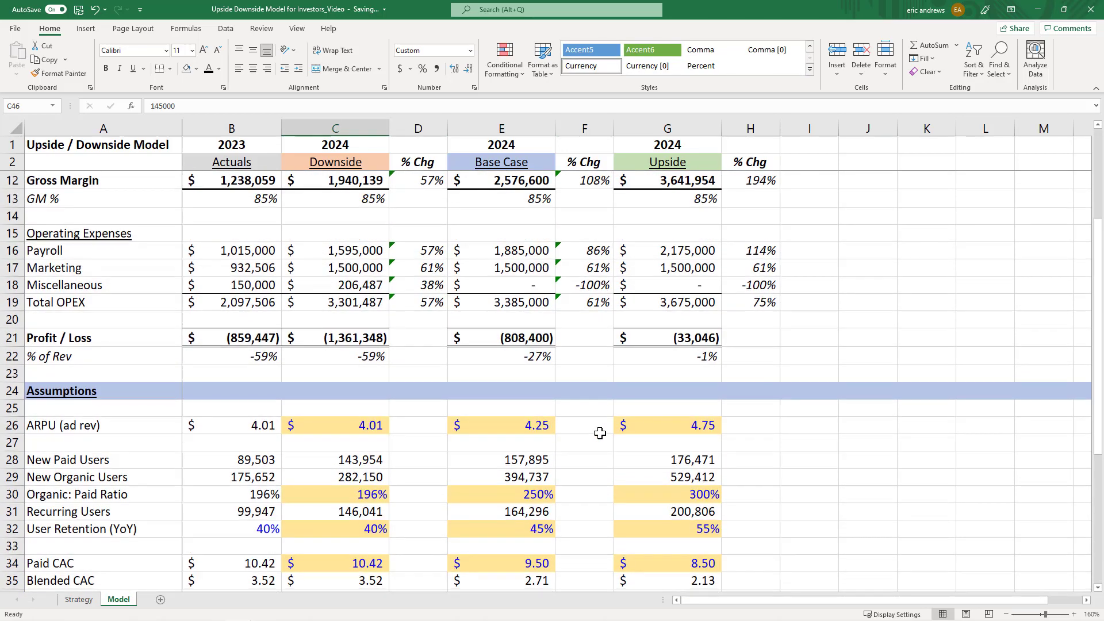
{"action": "left_click", "coordinate": [502, 250]}
{"action": "left_click", "coordinate": [362, 251]}
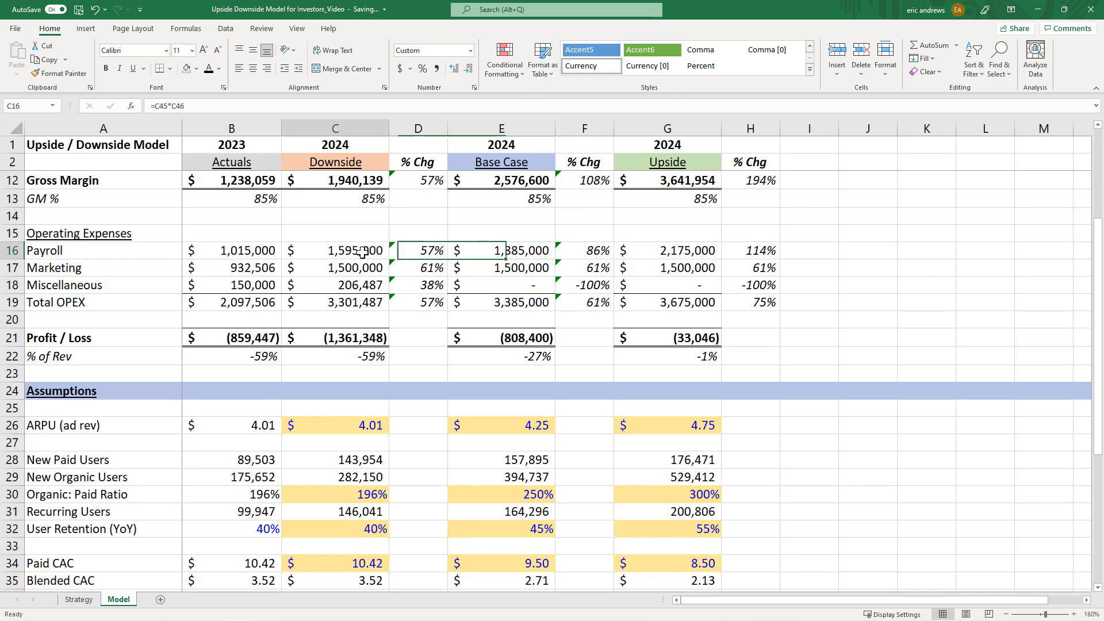
{"action": "left_click", "coordinate": [503, 250]}
{"action": "left_click", "coordinate": [693, 249]}
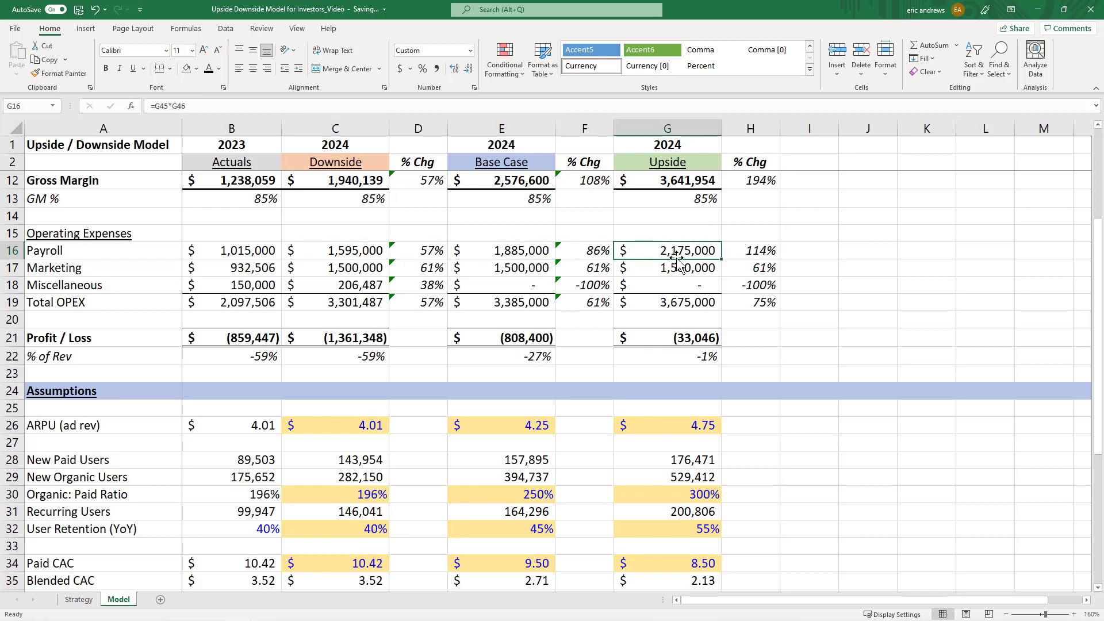
{"action": "scroll", "coordinate": [667, 253], "scroll_direction": "up", "scroll_amount": 3}
{"action": "left_click", "coordinate": [589, 408]}
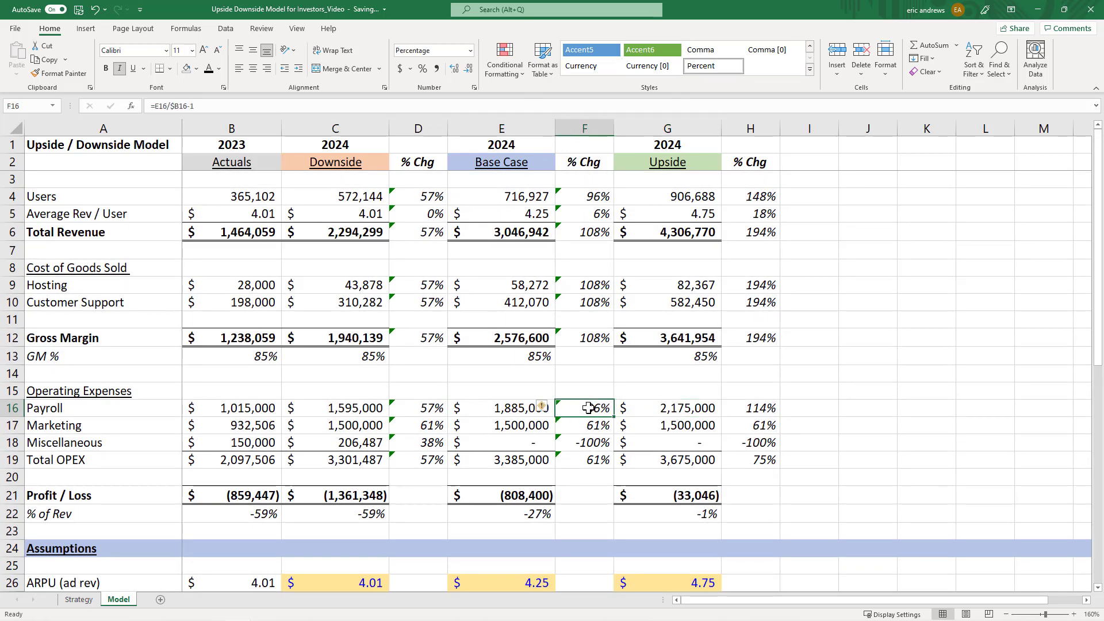
{"action": "left_click", "coordinate": [434, 409]}
{"action": "left_click", "coordinate": [419, 198]}
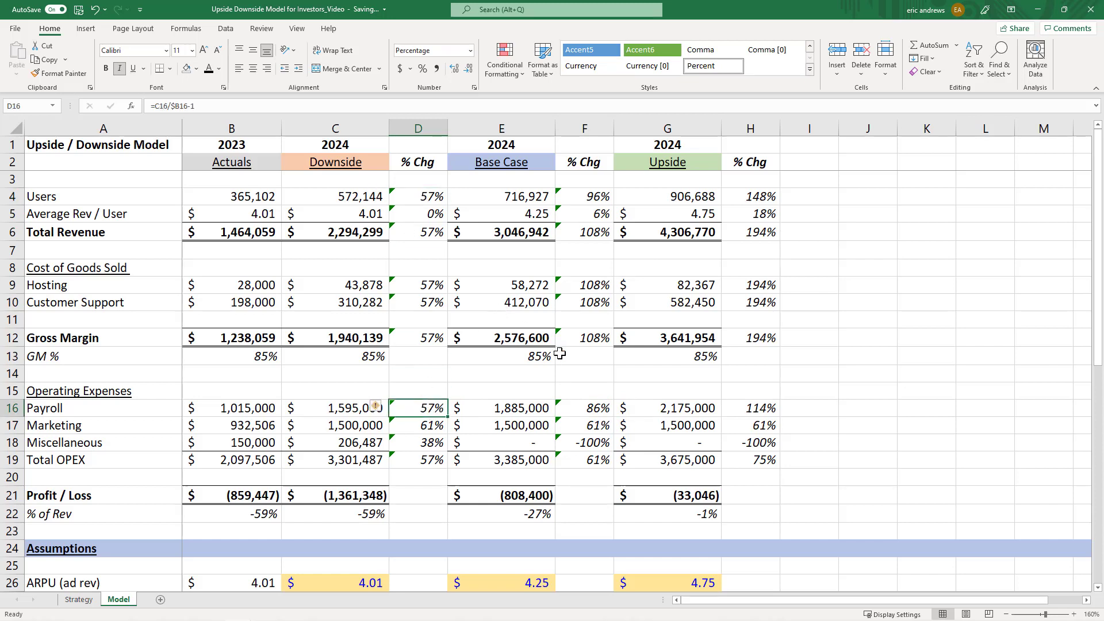
{"action": "left_click", "coordinate": [589, 408]}
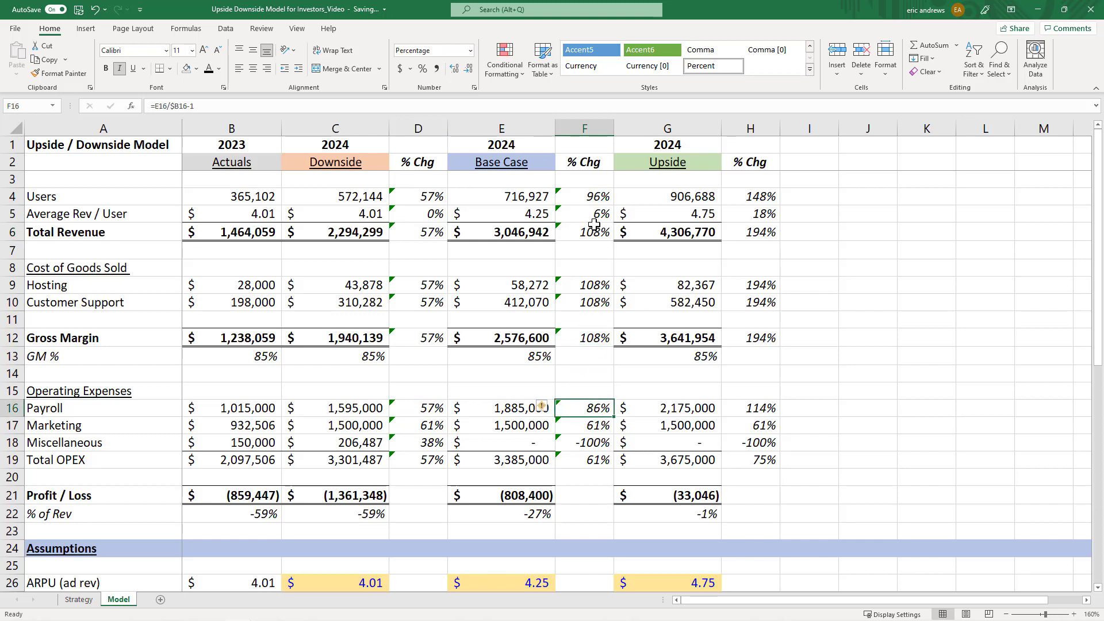
{"action": "left_click", "coordinate": [757, 409]}
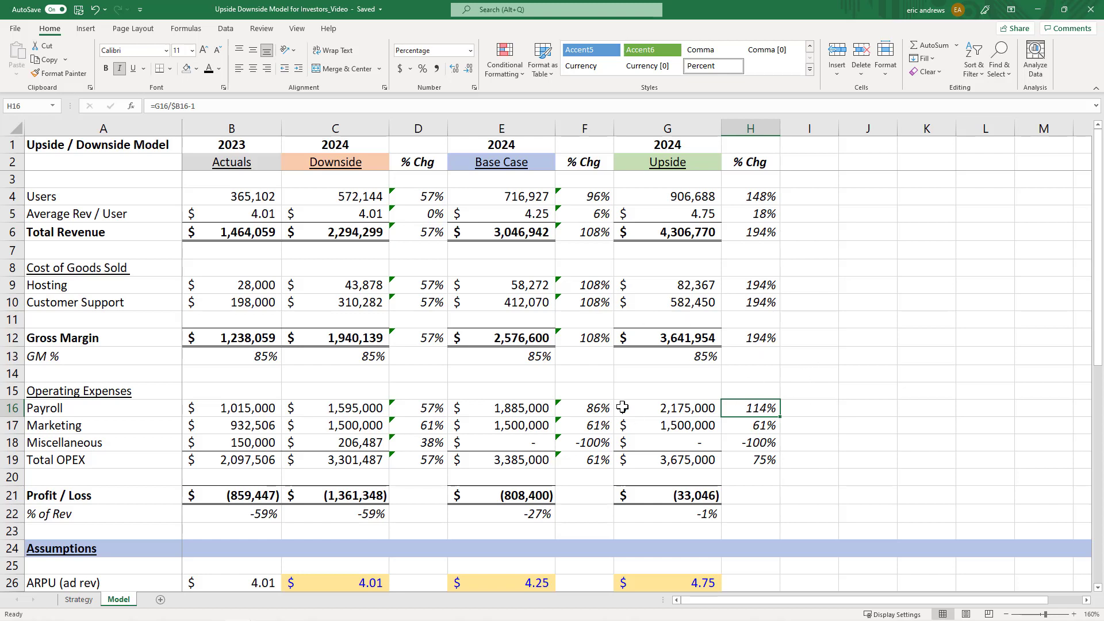
{"action": "left_click", "coordinate": [504, 412]}
{"action": "left_click", "coordinate": [651, 409]}
{"action": "left_click", "coordinate": [526, 409]}
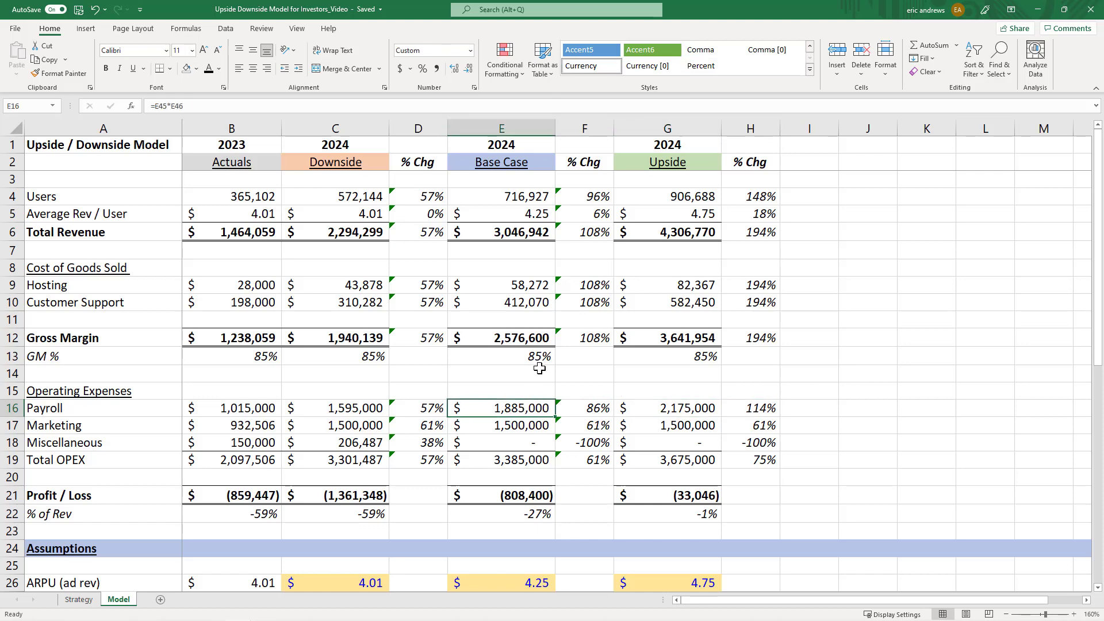
Step: Enter Misc - % of Rev of 8% for Base Case and 7% for Upside
{"action": "scroll", "coordinate": [490, 406], "scroll_direction": "down", "scroll_amount": 8}
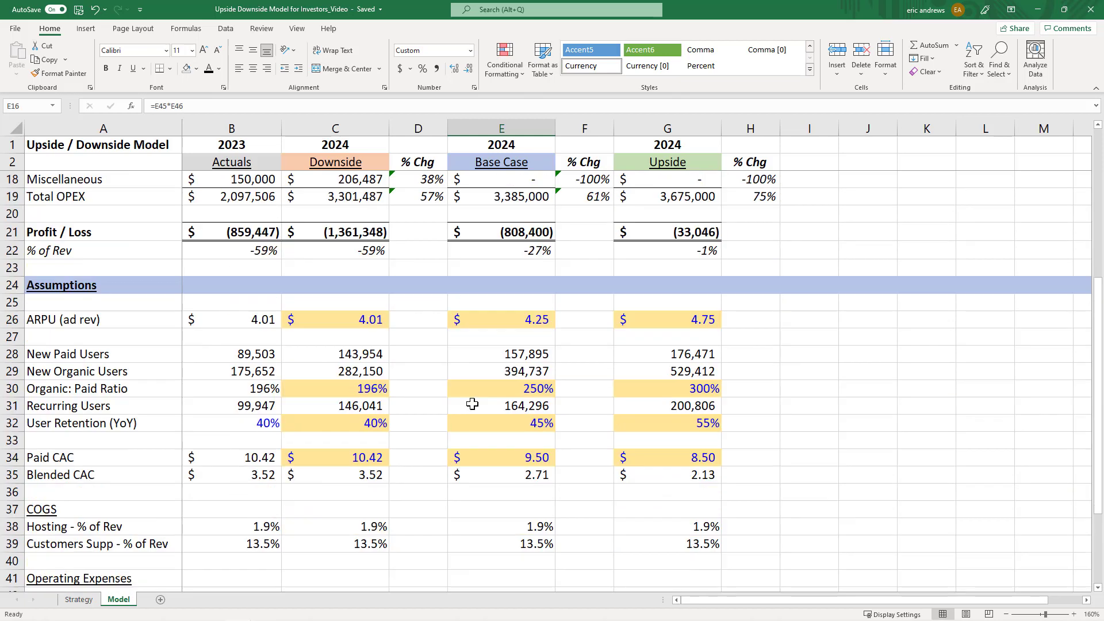
{"action": "scroll", "coordinate": [489, 415], "scroll_direction": "down", "scroll_amount": 1}
{"action": "left_click", "coordinate": [333, 491]}
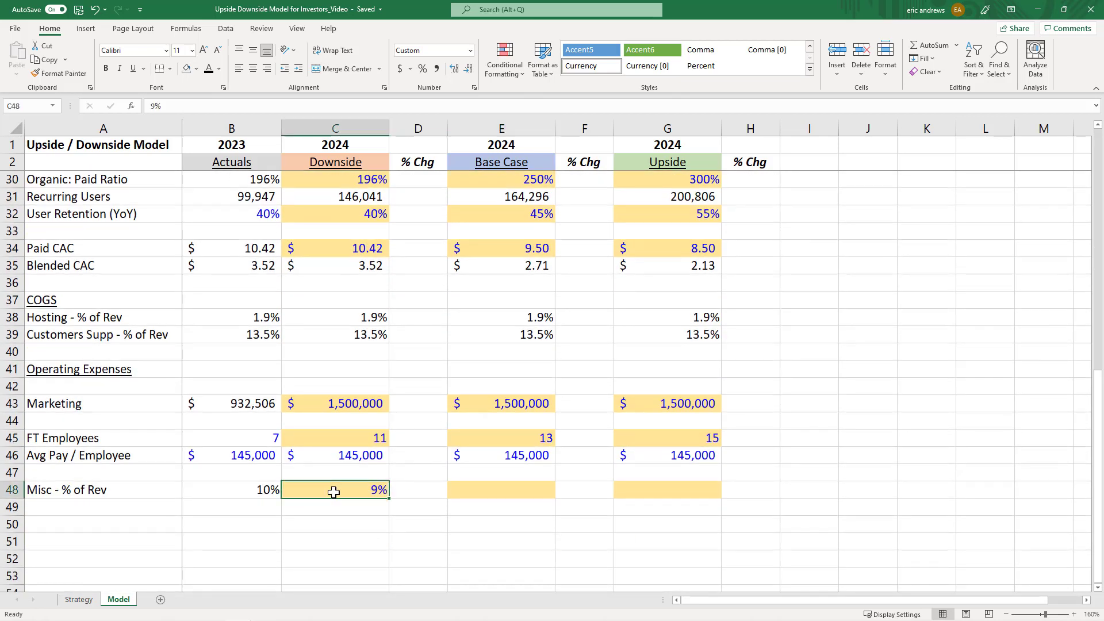
{"action": "left_click", "coordinate": [207, 488]}
{"action": "left_click", "coordinate": [334, 489]}
{"action": "left_click", "coordinate": [496, 488]}
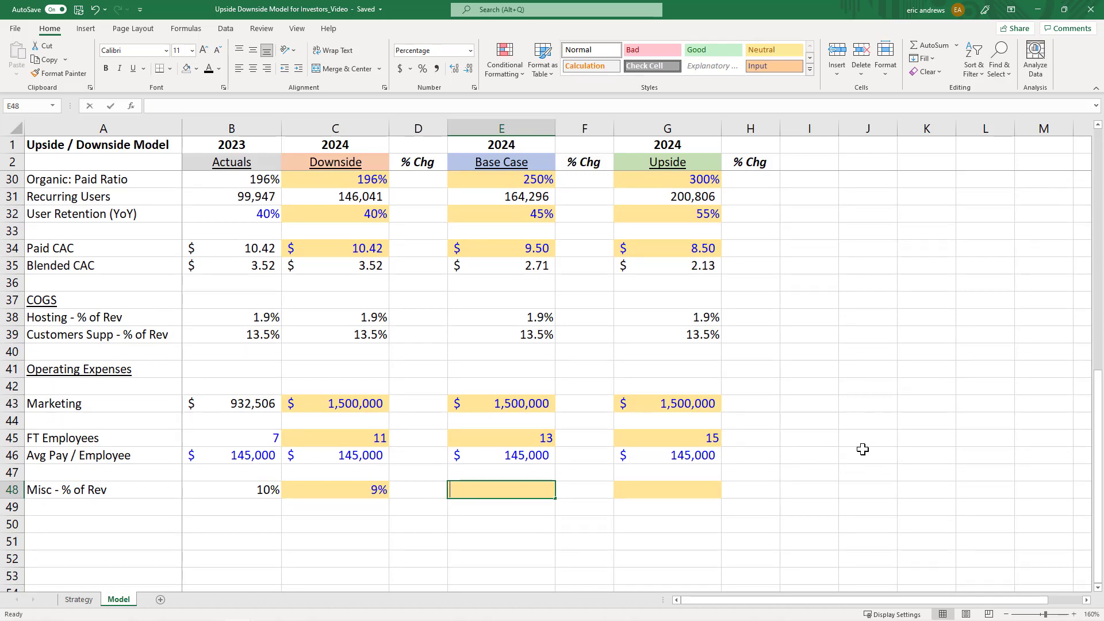
{"action": "type", "text": "8%"}
{"action": "key", "text": "Tab"}
{"action": "key", "text": "Tab"}
{"action": "type", "text": "7%"}
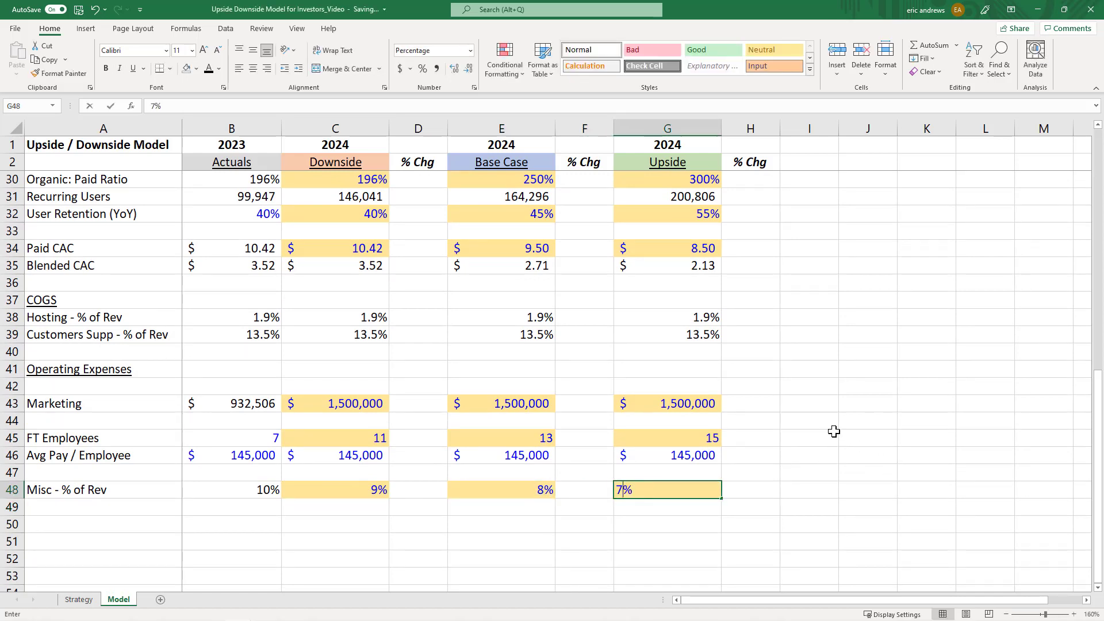
{"action": "key", "text": "Return"}
Step: Compare against the 9% Downside value and review the Miscellaneous expense formulas in row 18
{"action": "left_click", "coordinate": [514, 497]}
{"action": "left_click", "coordinate": [358, 496]}
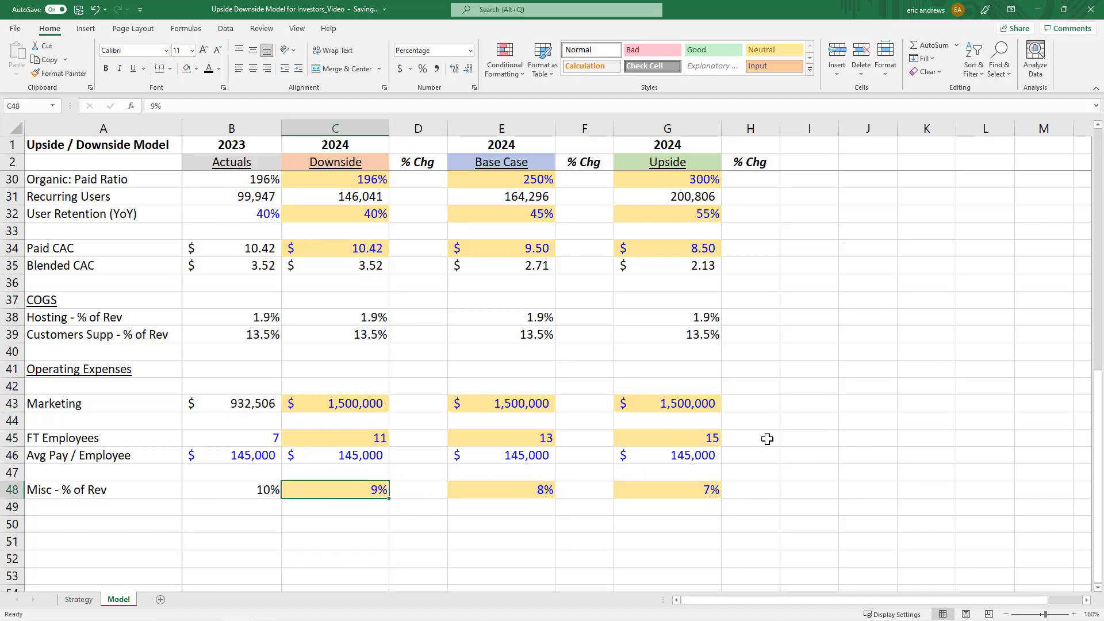
{"action": "scroll", "coordinate": [767, 438], "scroll_direction": "up", "scroll_amount": 9}
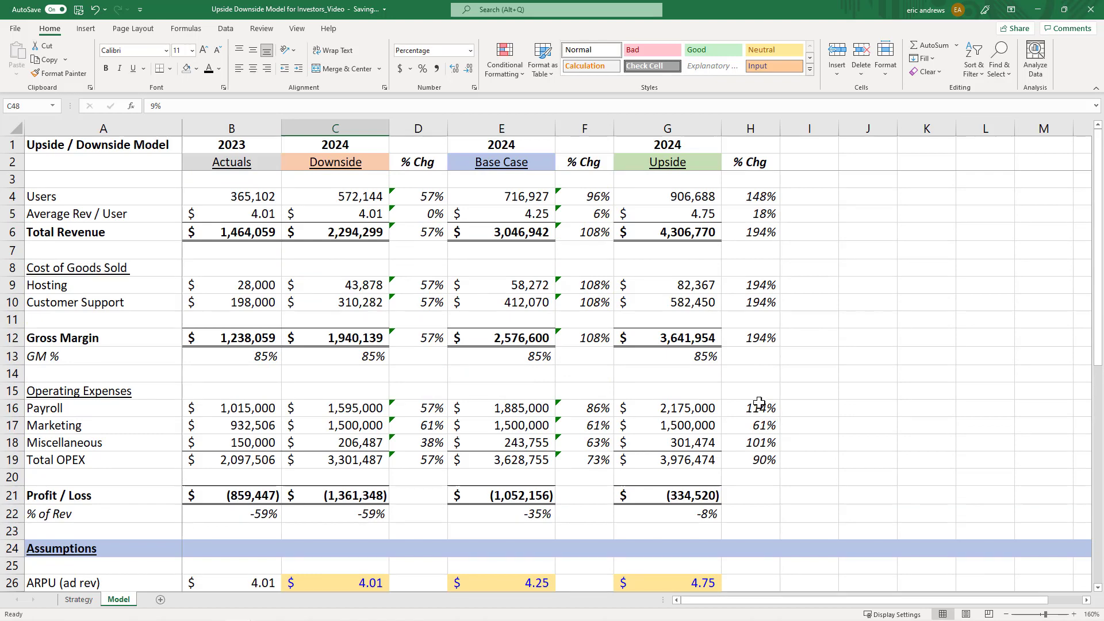
{"action": "left_click", "coordinate": [241, 438]}
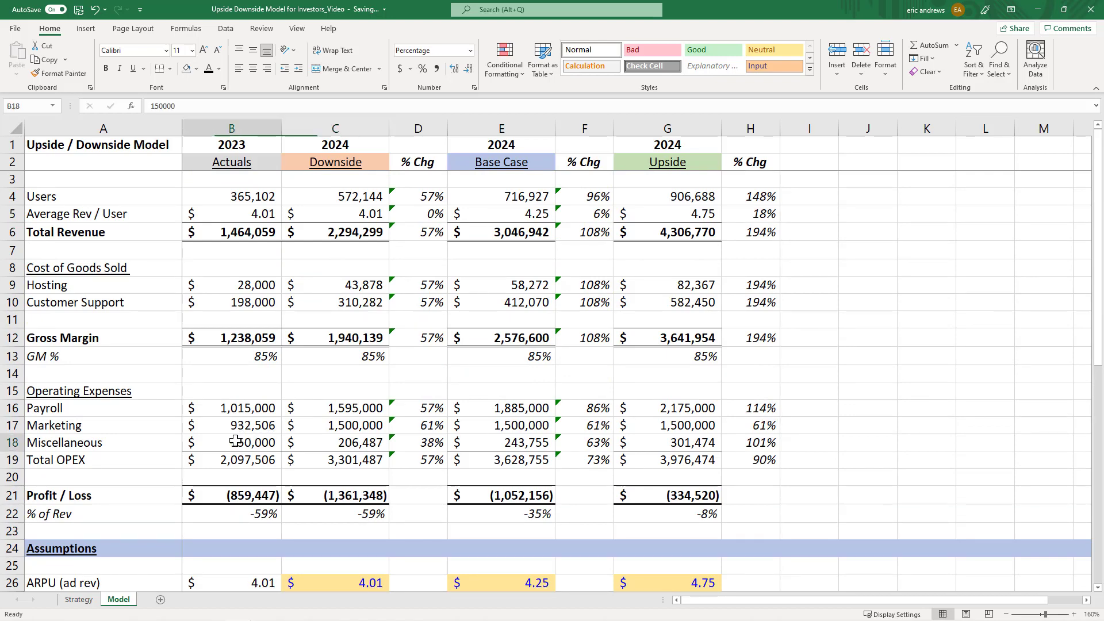
{"action": "left_click", "coordinate": [239, 120]}
{"action": "left_click", "coordinate": [247, 441]}
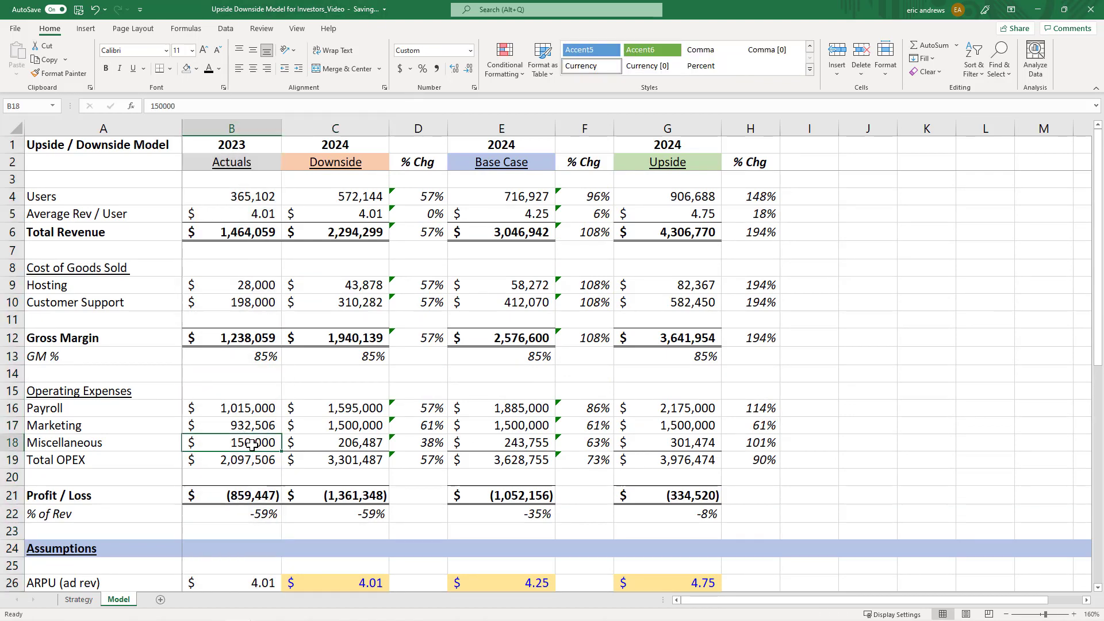
{"action": "left_click", "coordinate": [643, 439]}
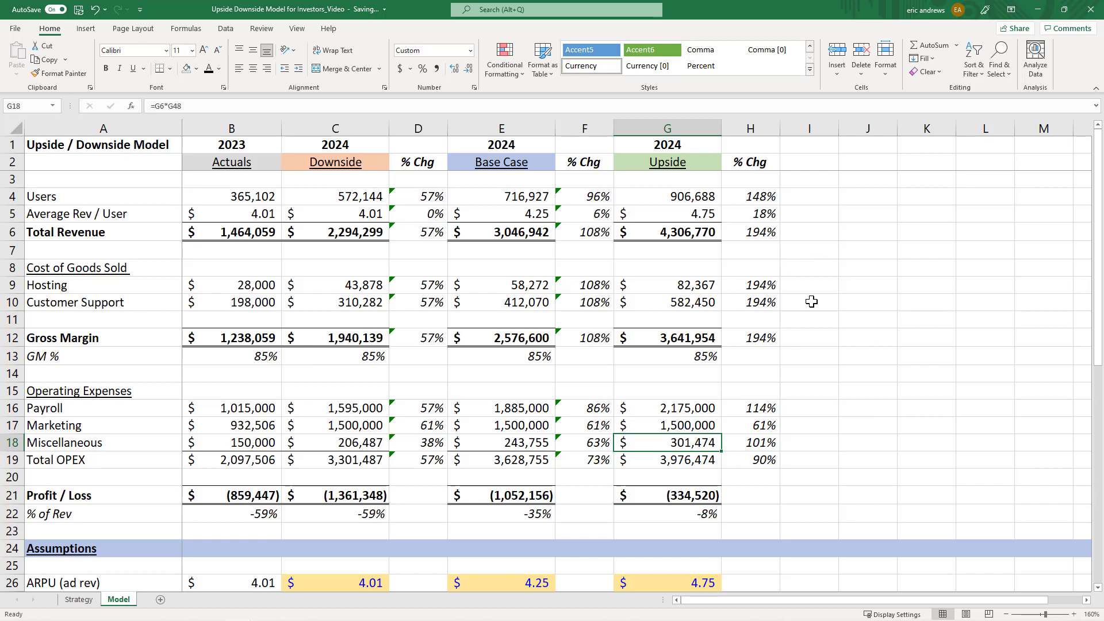
Step: Check how Upside Users and Miscellaneous are calculated and inspect the Base Case Profit / Loss formula
{"action": "left_click", "coordinate": [672, 250]}
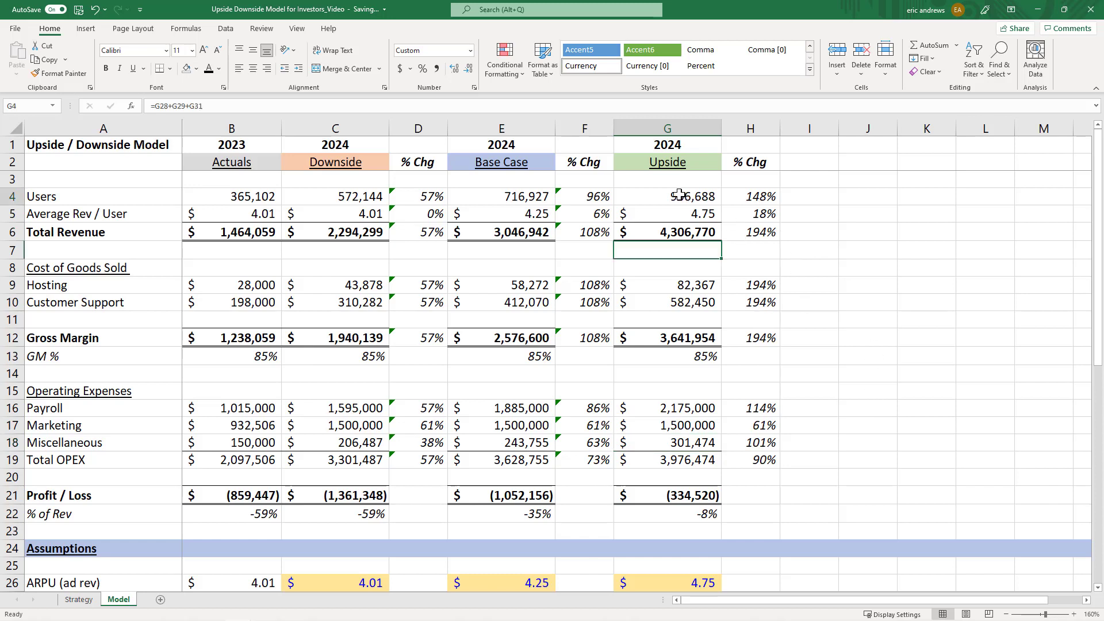
{"action": "left_click", "coordinate": [257, 215]}
{"action": "left_click", "coordinate": [678, 199]}
{"action": "left_click", "coordinate": [678, 426]}
{"action": "left_click", "coordinate": [678, 443]}
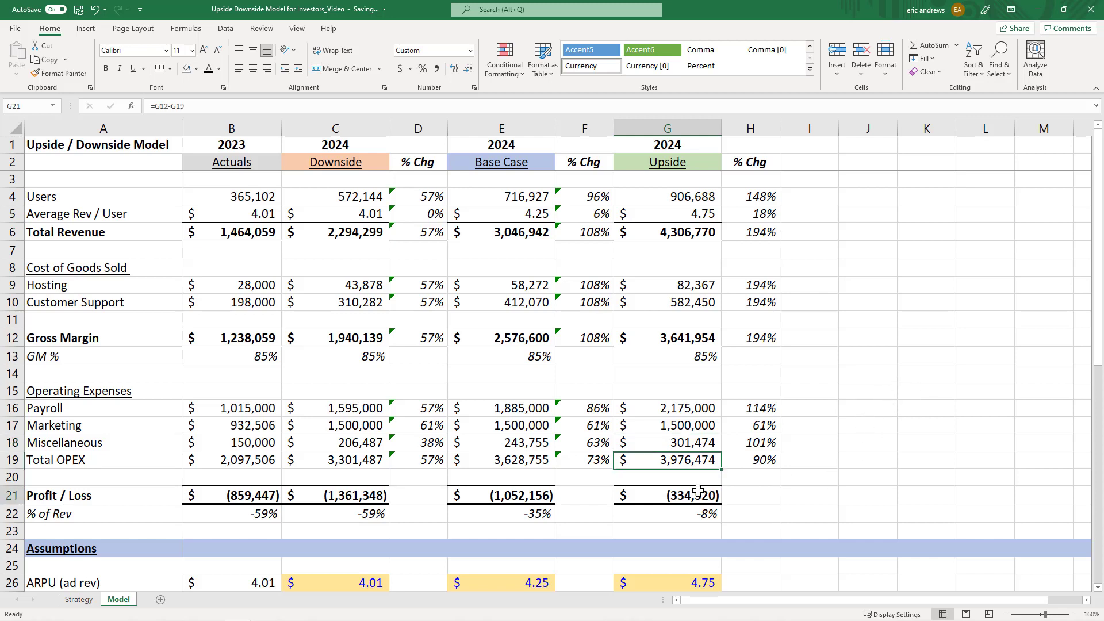
{"action": "left_click", "coordinate": [504, 495]}
{"action": "left_click", "coordinate": [78, 599]}
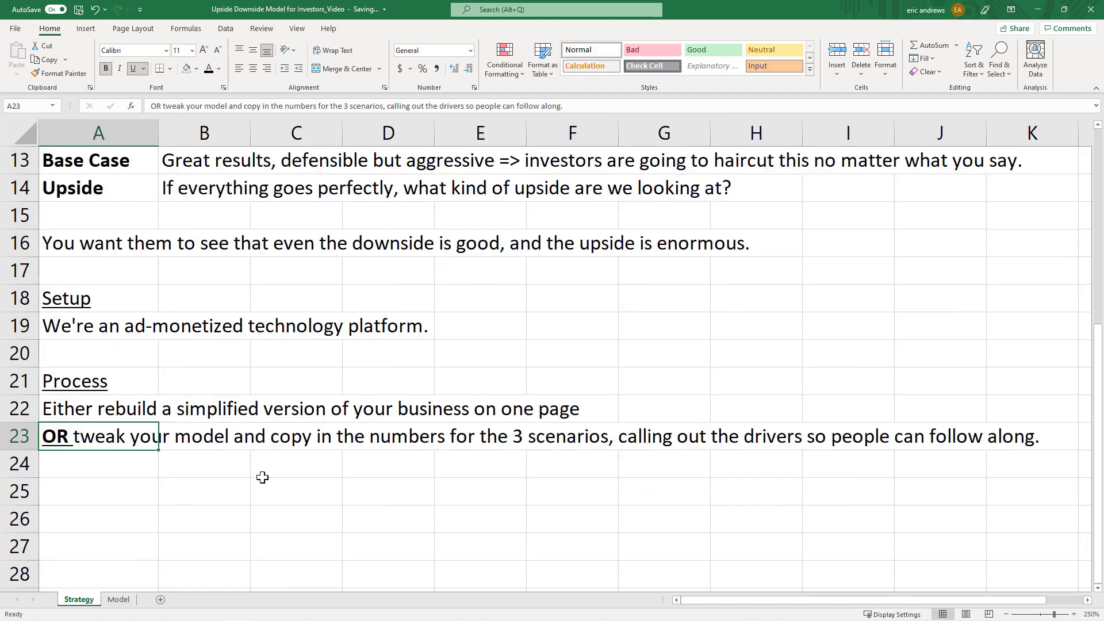
{"action": "scroll", "coordinate": [254, 401], "scroll_direction": "up", "scroll_amount": 2}
{"action": "left_click_drag", "start_coordinate": [115, 300], "coordinate": [174, 298]}
{"action": "left_click", "coordinate": [136, 295]}
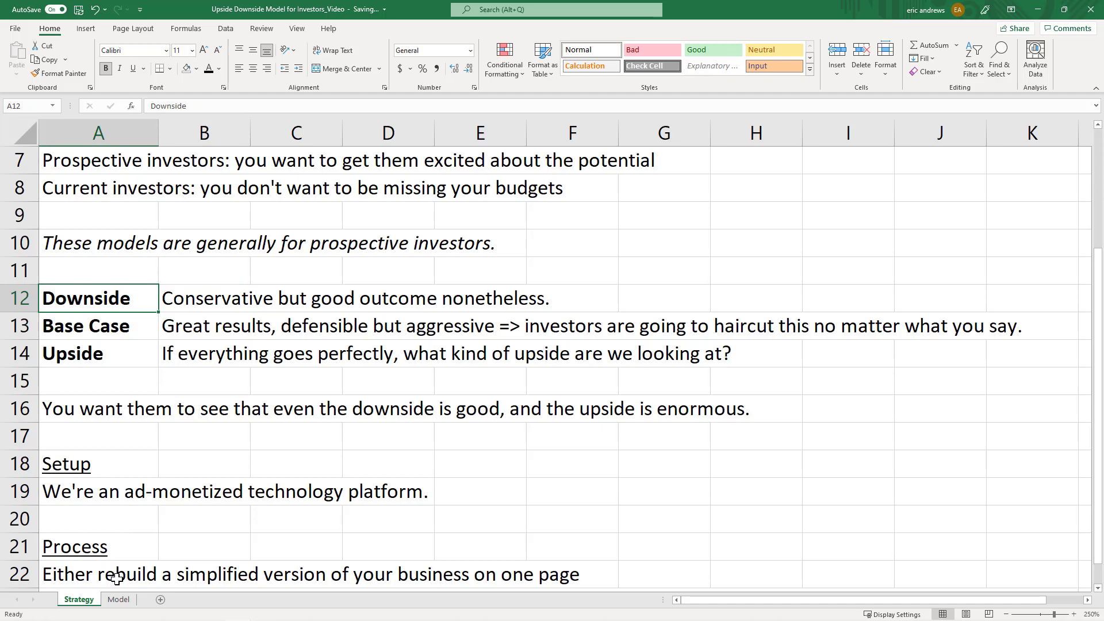
{"action": "left_click", "coordinate": [119, 599]}
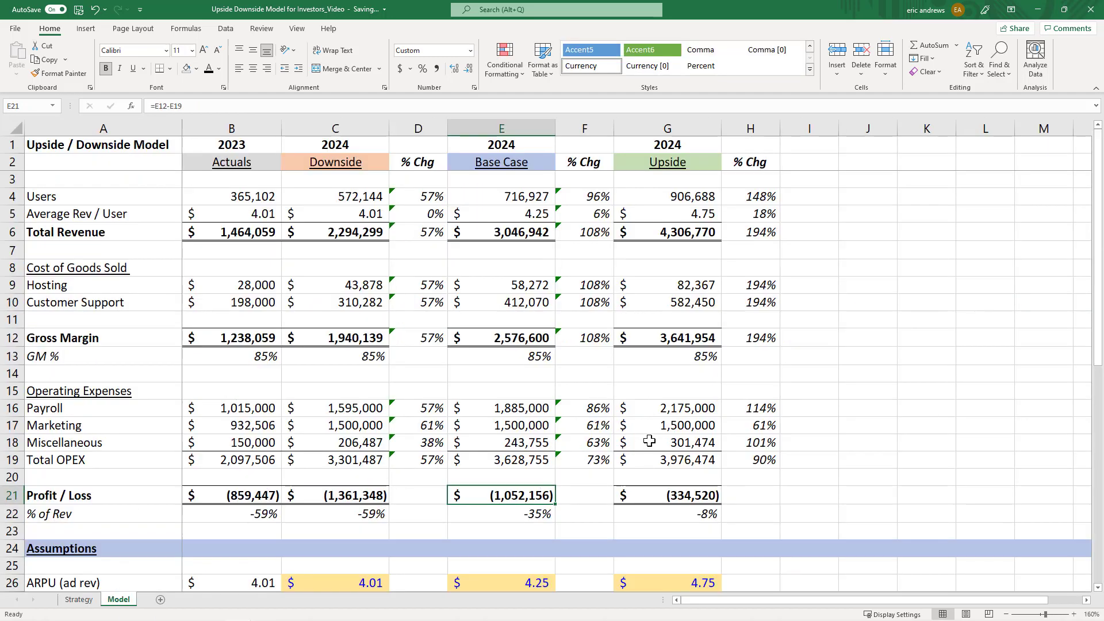
{"action": "left_click", "coordinate": [322, 203]}
{"action": "scroll", "coordinate": [356, 235], "scroll_direction": "down", "scroll_amount": 6}
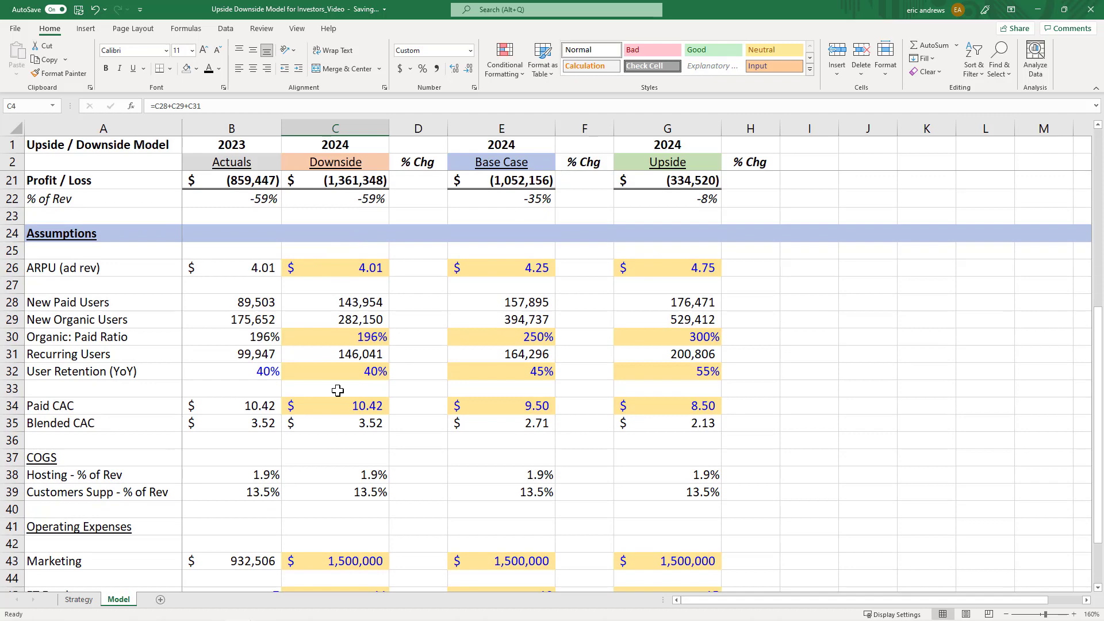
{"action": "scroll", "coordinate": [352, 394], "scroll_direction": "down", "scroll_amount": 2}
{"action": "scroll", "coordinate": [352, 394], "scroll_direction": "up", "scroll_amount": 8}
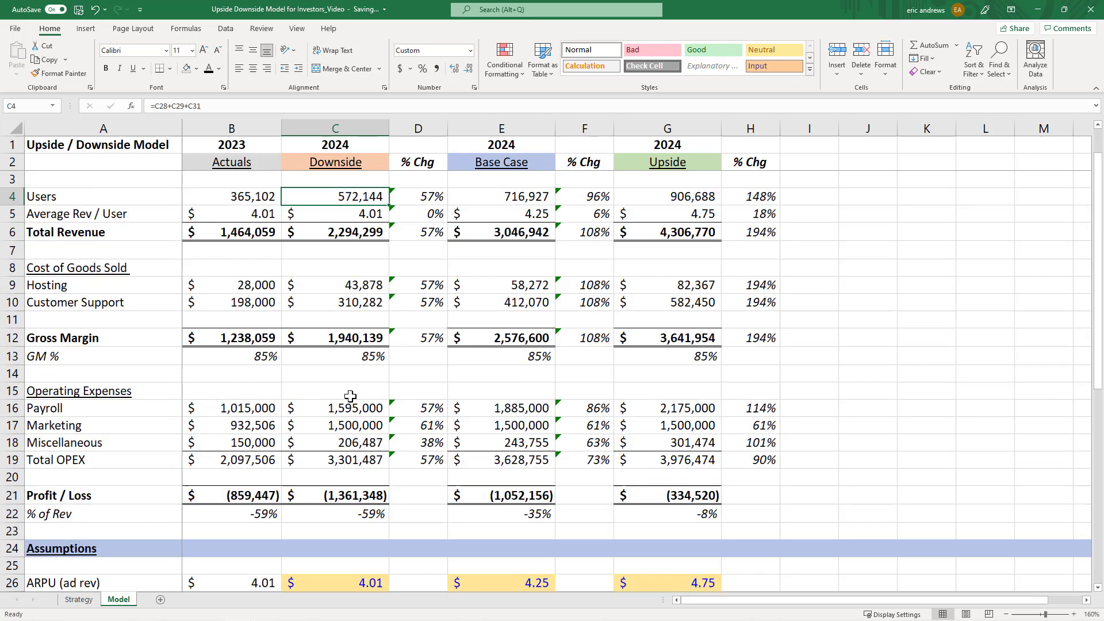
{"action": "left_click", "coordinate": [231, 234]}
{"action": "left_click", "coordinate": [338, 234]}
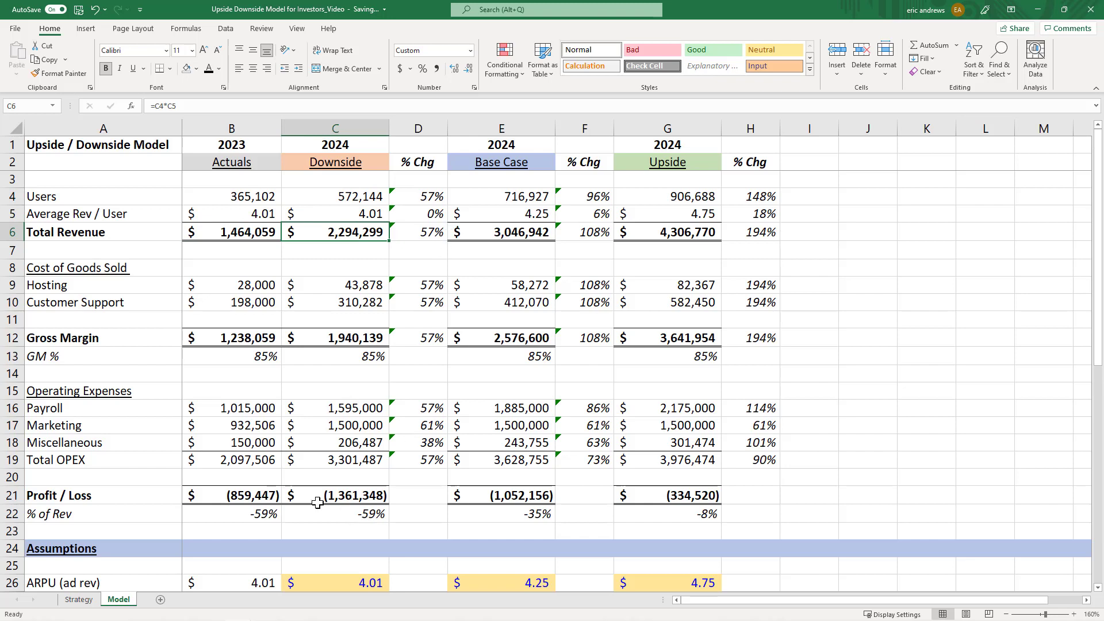
{"action": "left_click", "coordinate": [345, 498]}
{"action": "left_click", "coordinate": [366, 496]}
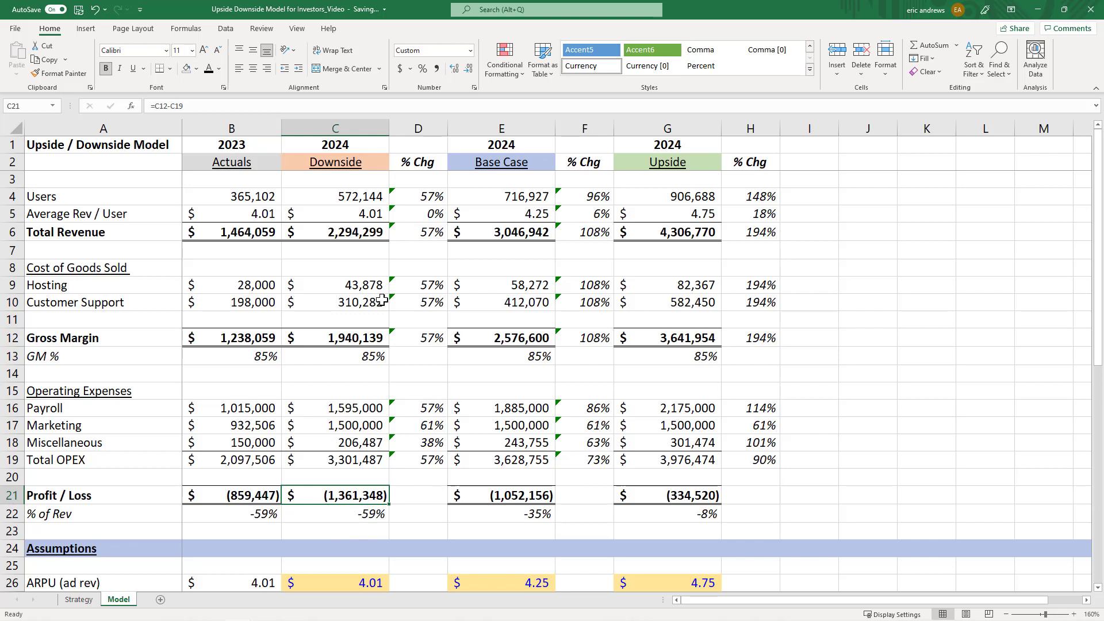
{"action": "left_click", "coordinate": [347, 237]}
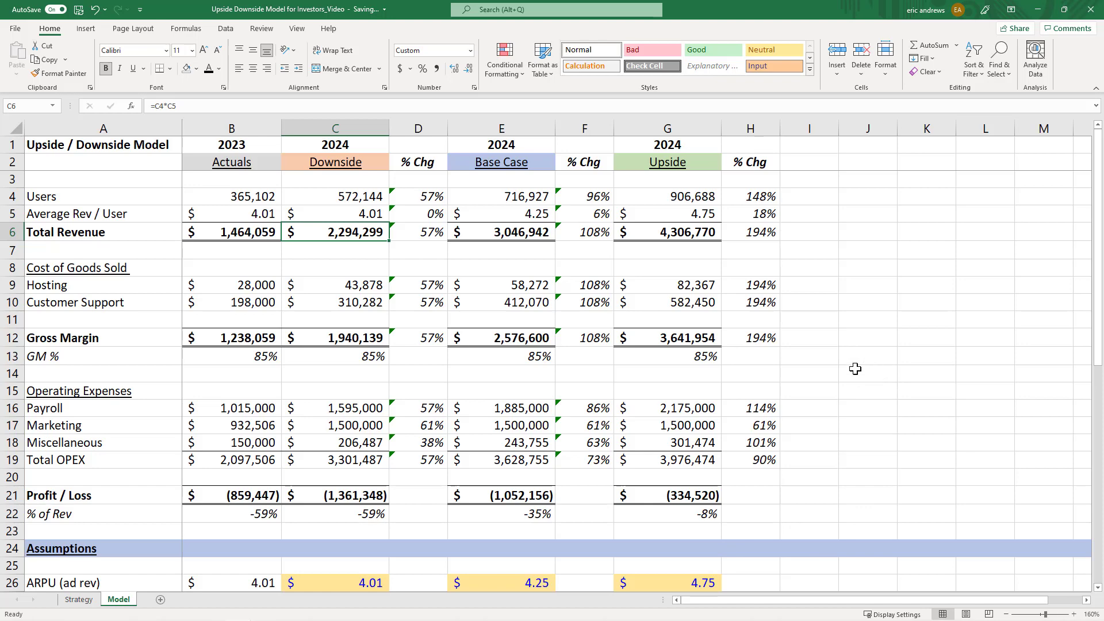
Step: Read the Base Case definition on the Strategy sheet, then return to the Model sheet
{"action": "left_click", "coordinate": [79, 599]}
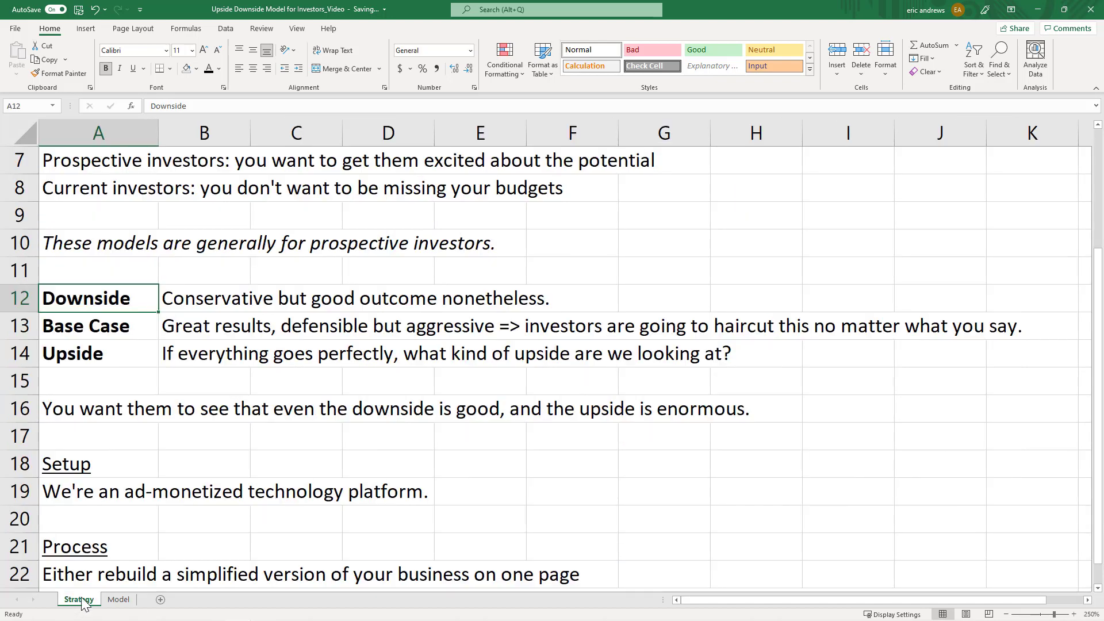
{"action": "left_click", "coordinate": [86, 324]}
{"action": "left_click", "coordinate": [163, 322]}
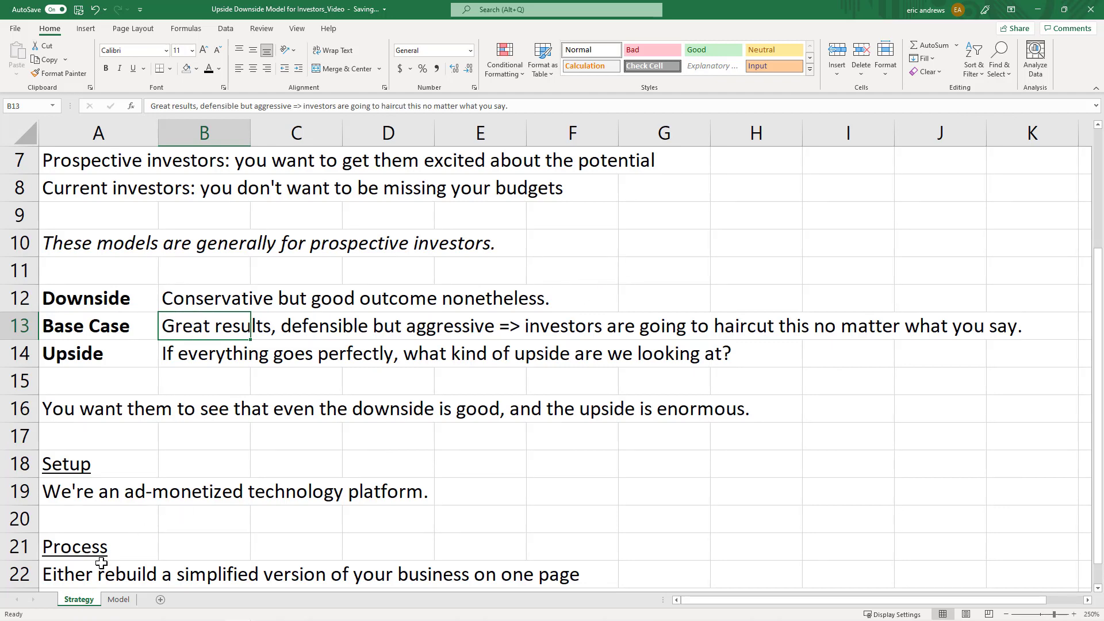
{"action": "left_click", "coordinate": [116, 599]}
Step: Review Base Case Total Revenue, Profit / Loss, profit % of revenue and Gross Margin formulas
{"action": "left_click", "coordinate": [499, 128]}
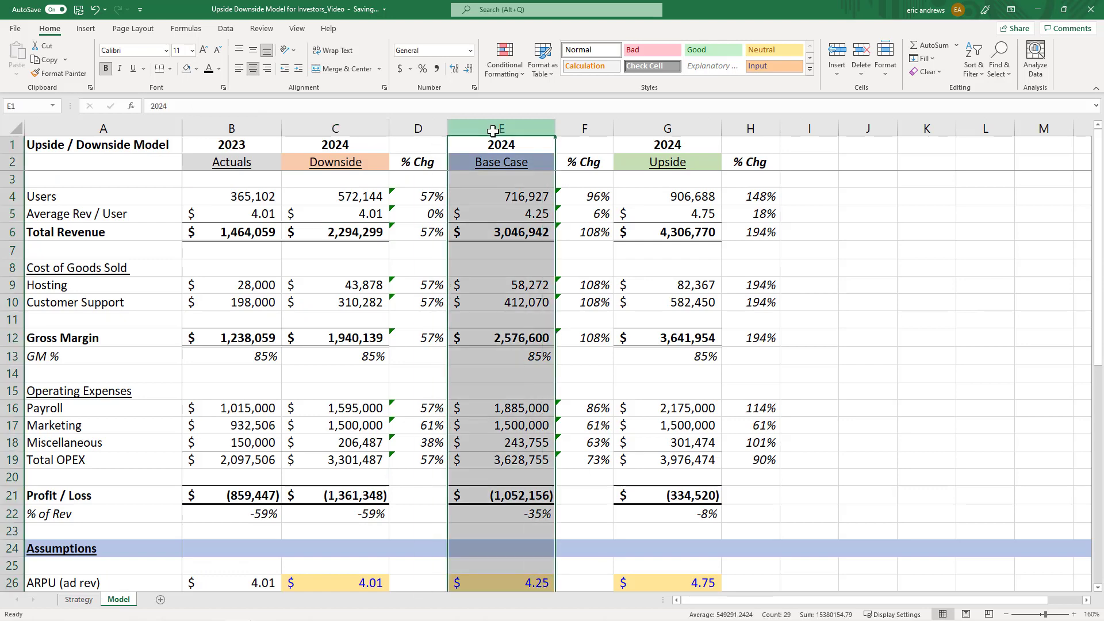
{"action": "left_click", "coordinate": [528, 234]}
{"action": "key", "text": "Right"}
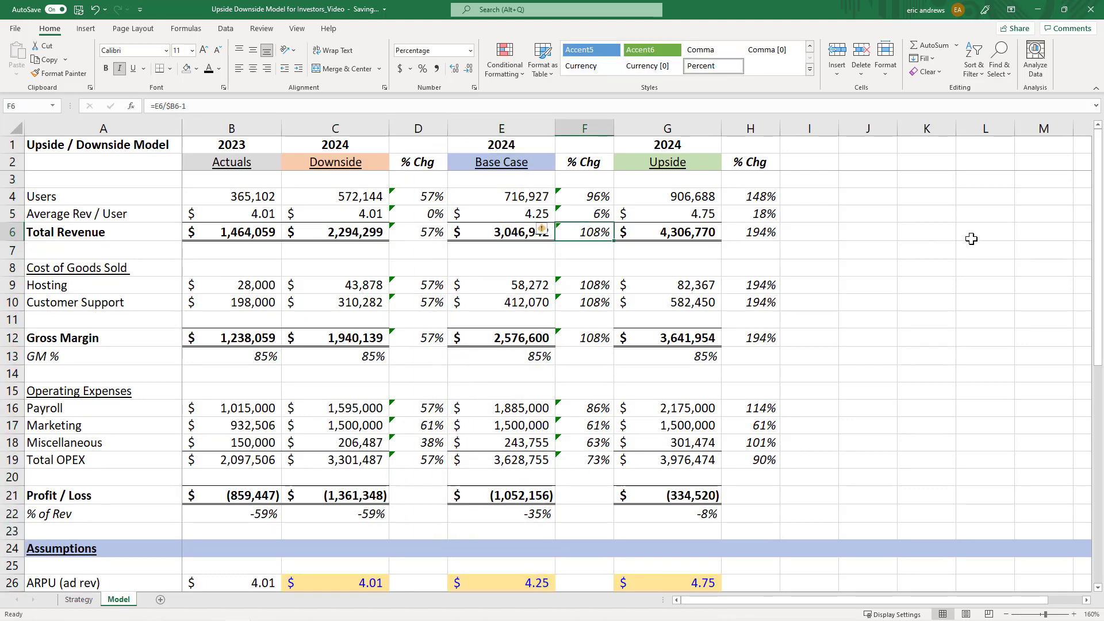
{"action": "left_click", "coordinate": [488, 233]}
{"action": "left_click", "coordinate": [485, 506]}
{"action": "left_click", "coordinate": [488, 513]}
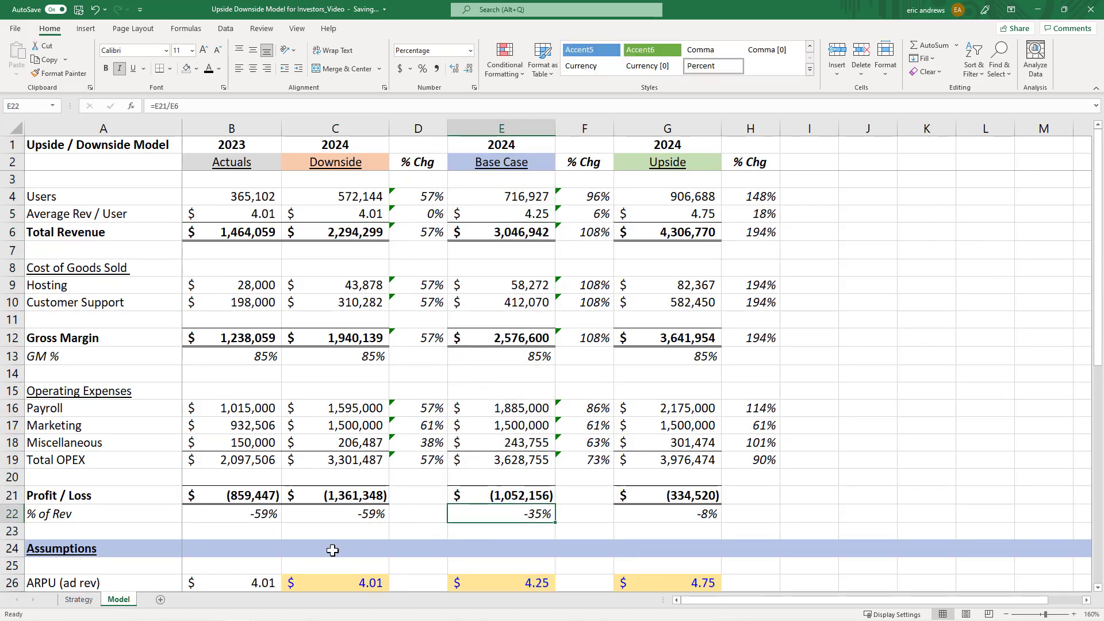
{"action": "left_click", "coordinate": [244, 511]}
{"action": "left_click", "coordinate": [497, 517]}
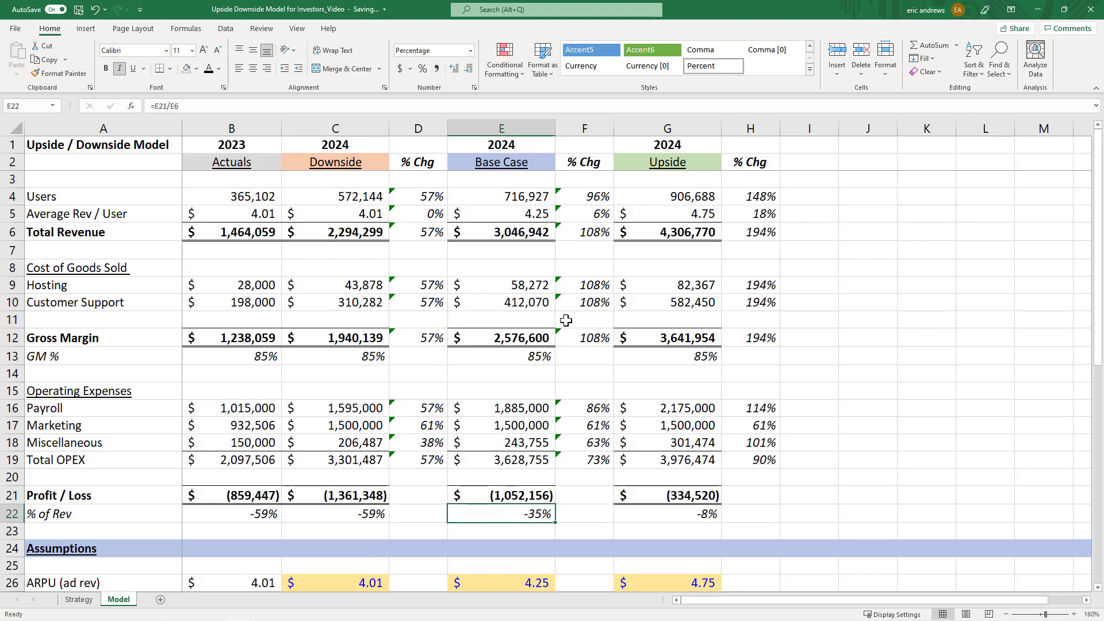
{"action": "left_click", "coordinate": [509, 339]}
{"action": "left_click", "coordinate": [589, 335]}
{"action": "left_click", "coordinate": [519, 337]}
{"action": "left_click", "coordinate": [604, 338]}
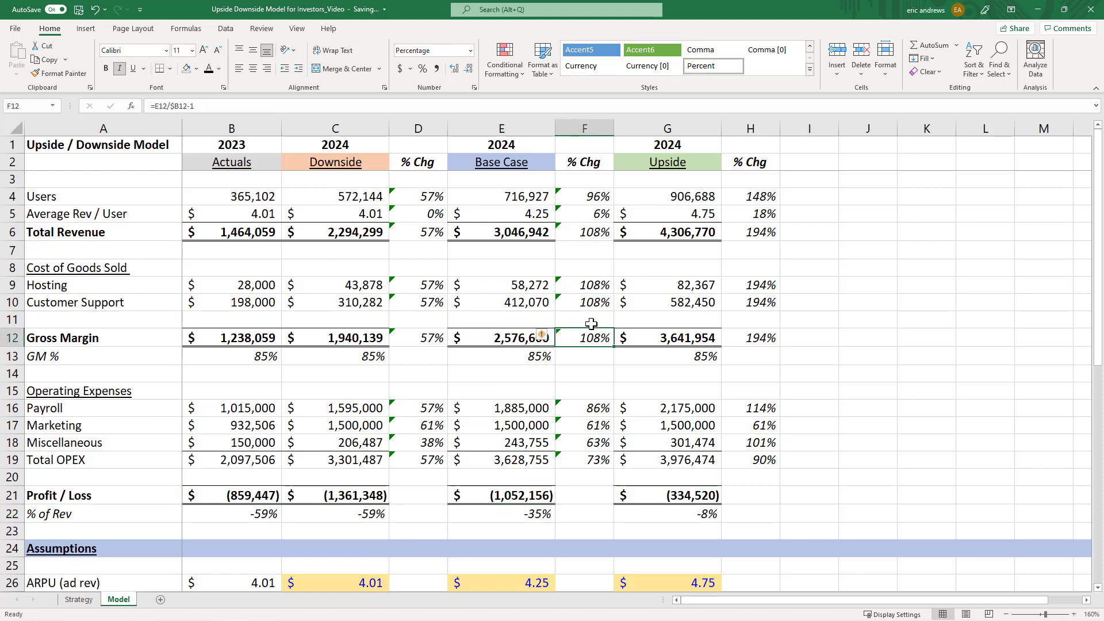
Step: Review Base Case assumptions: ARPU 4.25 vs Downside 4.01, 250% ratio, Blended CAC, 45% retention
{"action": "scroll", "coordinate": [467, 334], "scroll_direction": "down", "scroll_amount": 6}
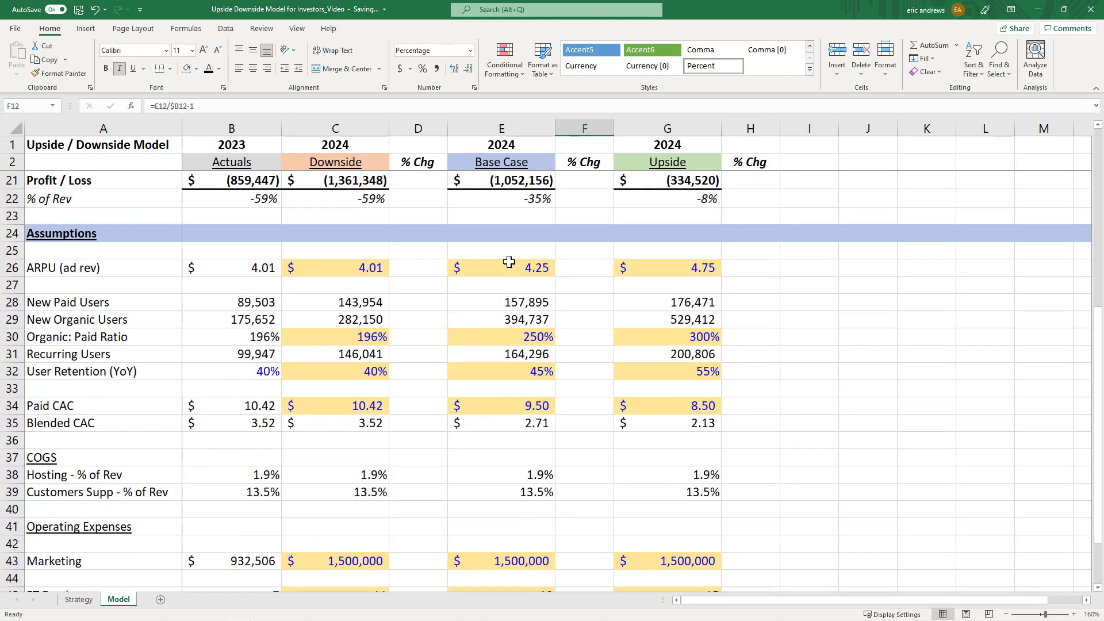
{"action": "left_click", "coordinate": [468, 267]}
{"action": "left_click", "coordinate": [368, 273]}
{"action": "left_click", "coordinate": [507, 272]}
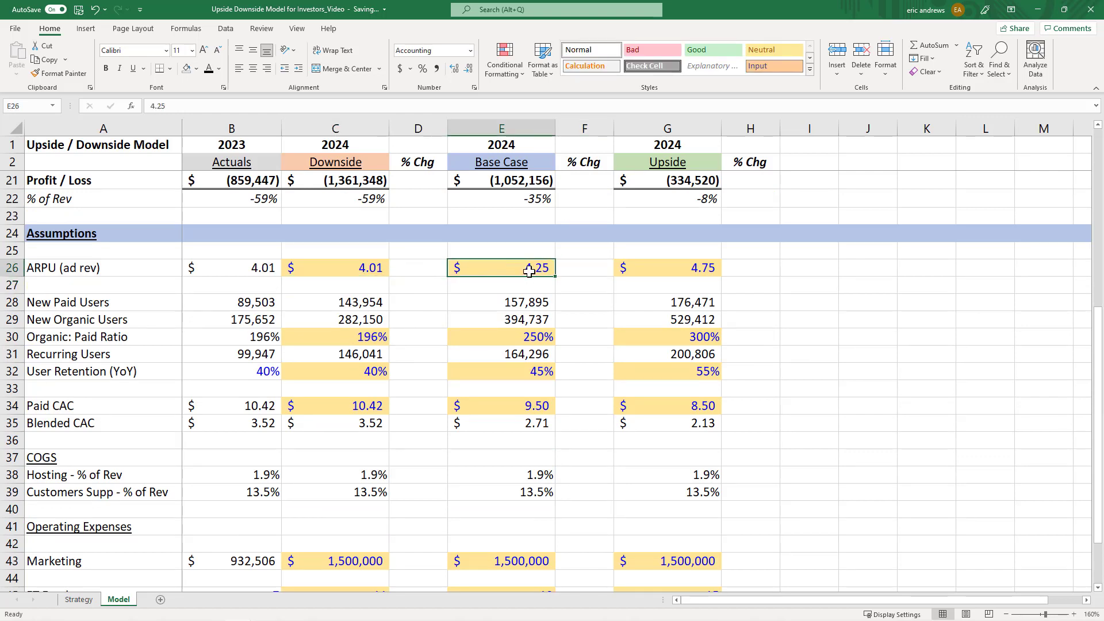
{"action": "left_click", "coordinate": [339, 336]}
{"action": "left_click", "coordinate": [505, 337]}
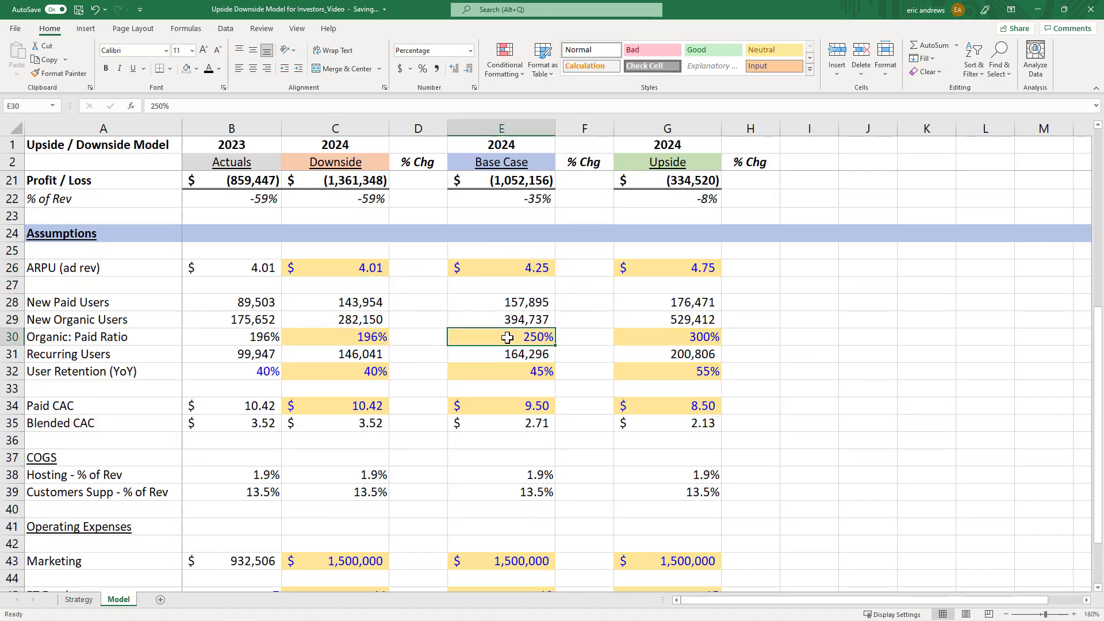
{"action": "left_click", "coordinate": [516, 422]}
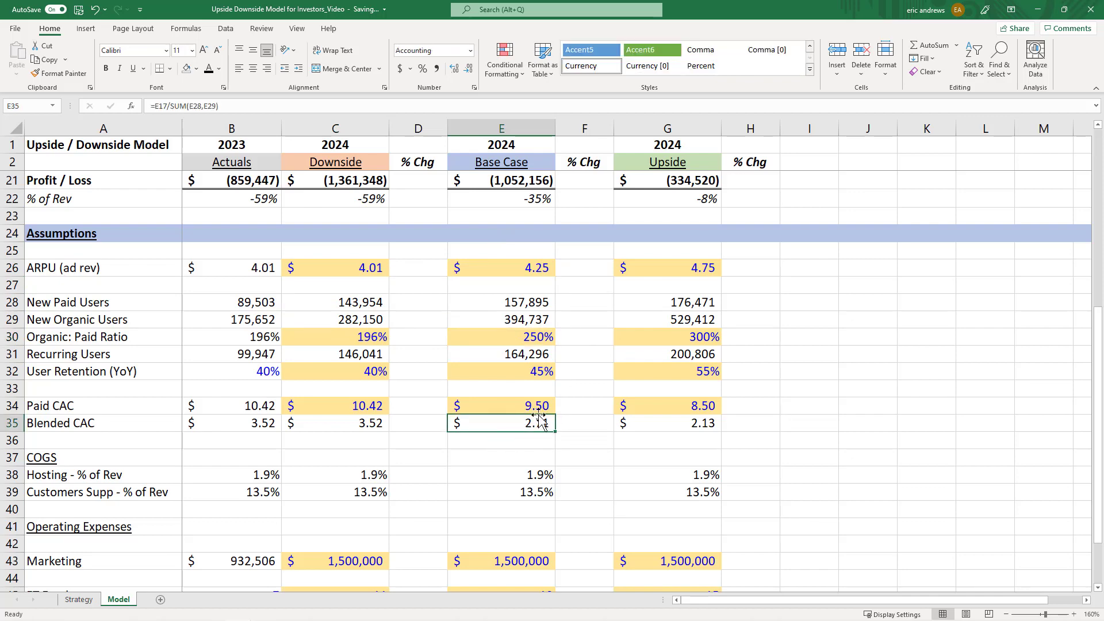
{"action": "left_click", "coordinate": [520, 371]}
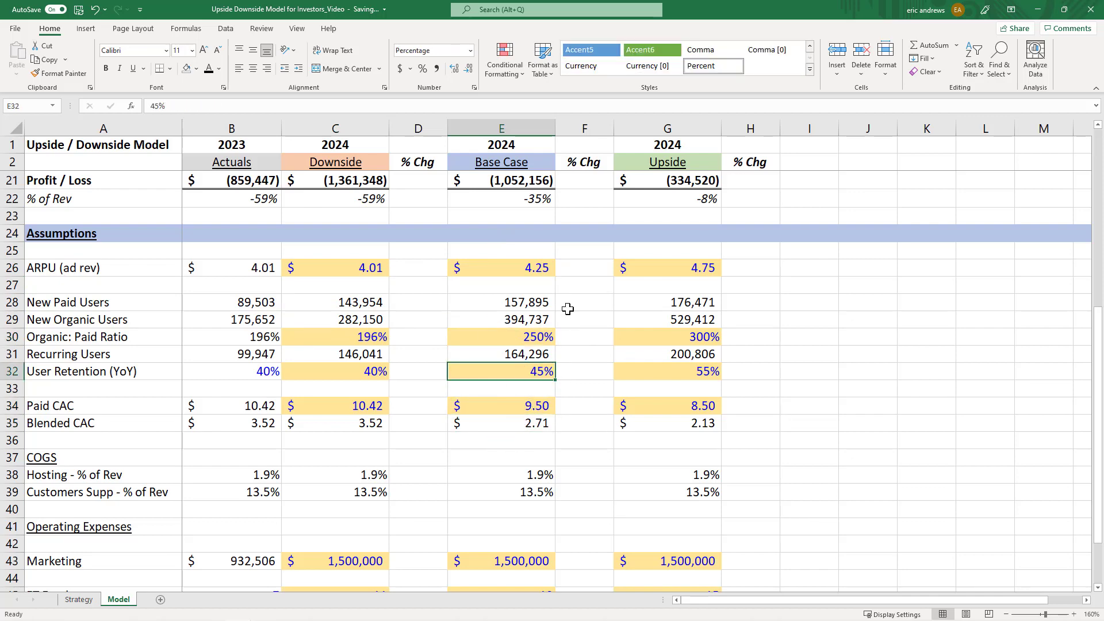
Step: Trial a $10 Base Case ARPU, then undo it back to 4.25
{"action": "scroll", "coordinate": [565, 286], "scroll_direction": "down", "scroll_amount": 3}
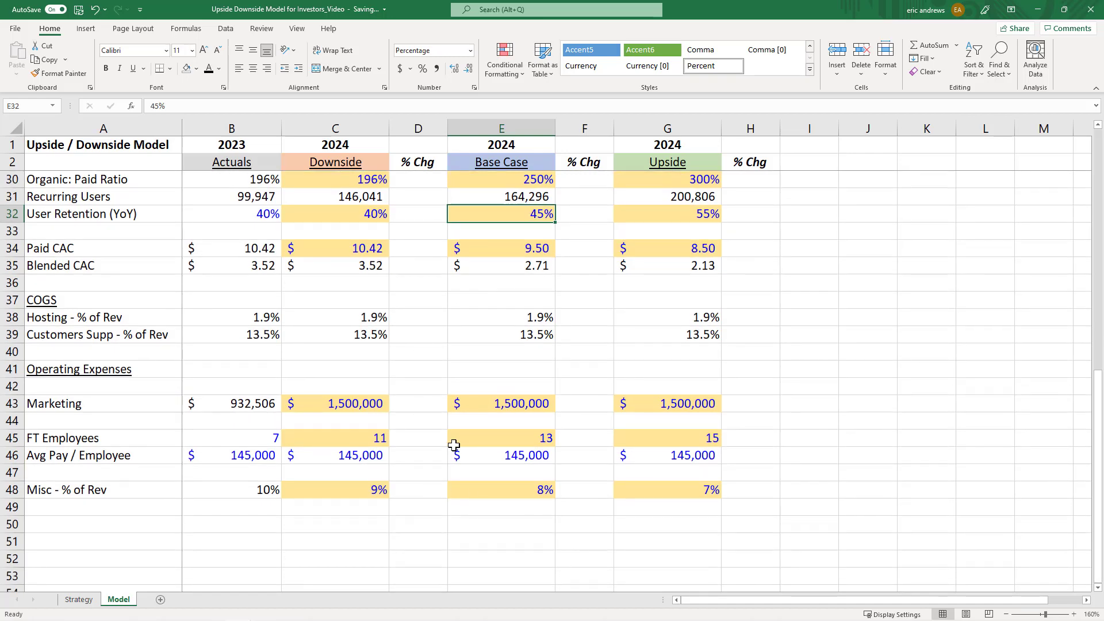
{"action": "scroll", "coordinate": [496, 429], "scroll_direction": "up", "scroll_amount": 9}
{"action": "scroll", "coordinate": [519, 424], "scroll_direction": "down", "scroll_amount": 4}
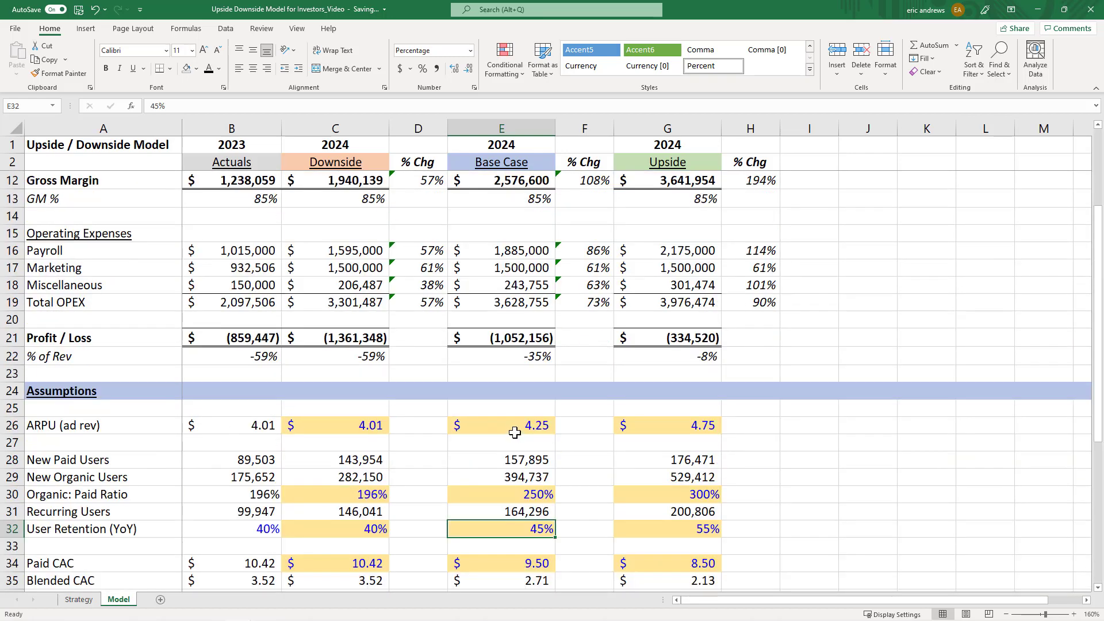
{"action": "left_click", "coordinate": [530, 372]}
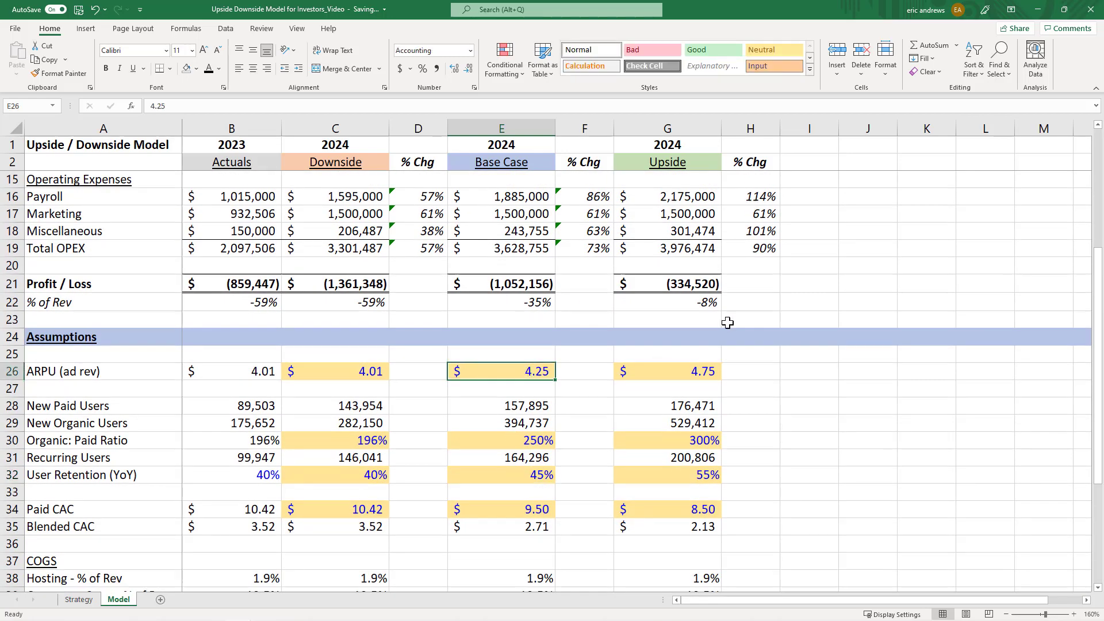
{"action": "type", "text": "10"}
{"action": "key", "text": "ctrl+Return"}
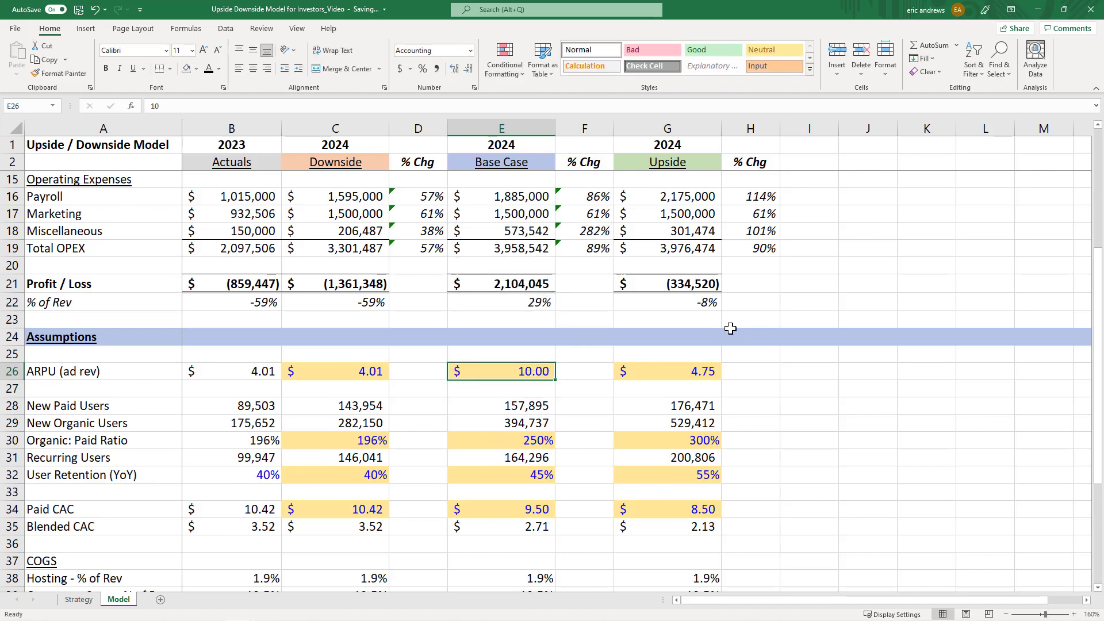
{"action": "key", "text": "ctrl+z"}
{"action": "scroll", "coordinate": [593, 339], "scroll_direction": "up", "scroll_amount": 4}
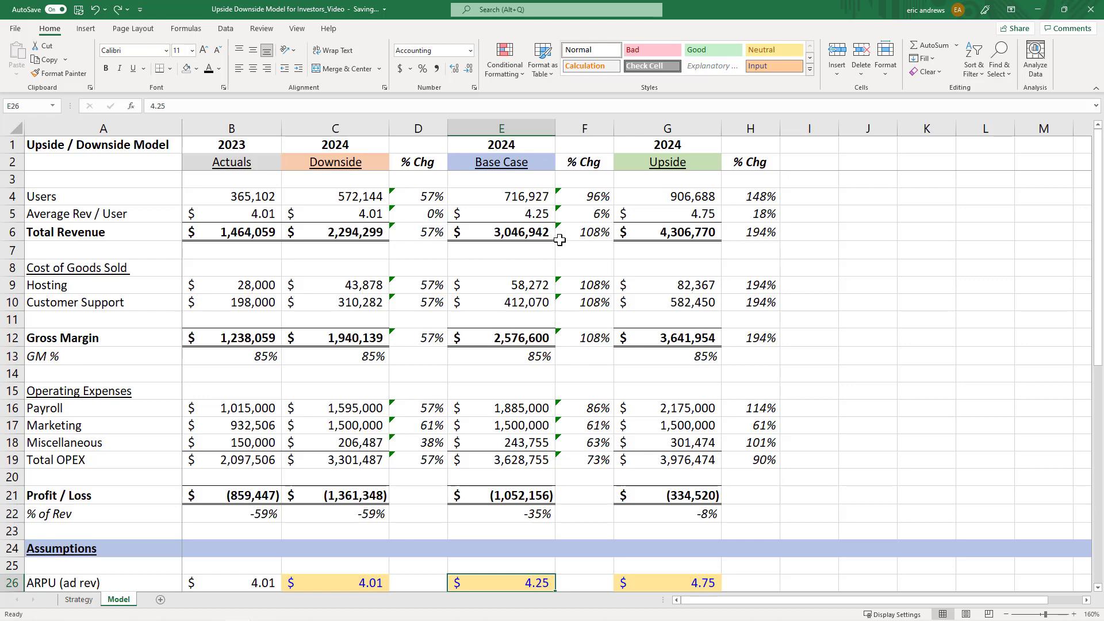
{"action": "left_click", "coordinate": [79, 598]}
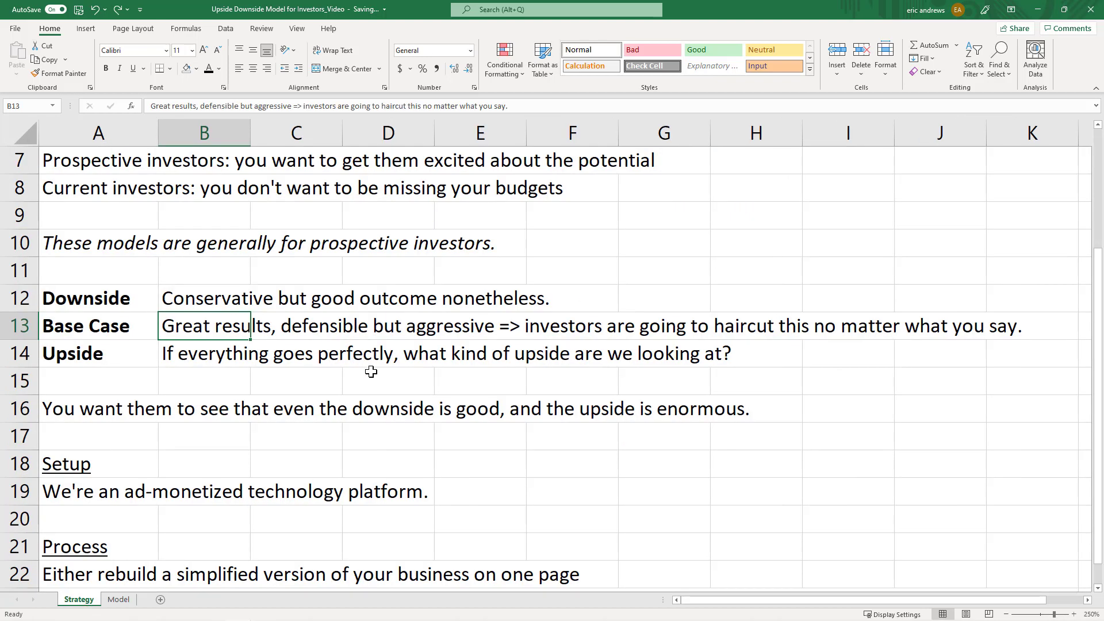
{"action": "left_click", "coordinate": [134, 354]}
{"action": "left_click", "coordinate": [180, 353]}
{"action": "left_click", "coordinate": [133, 354]}
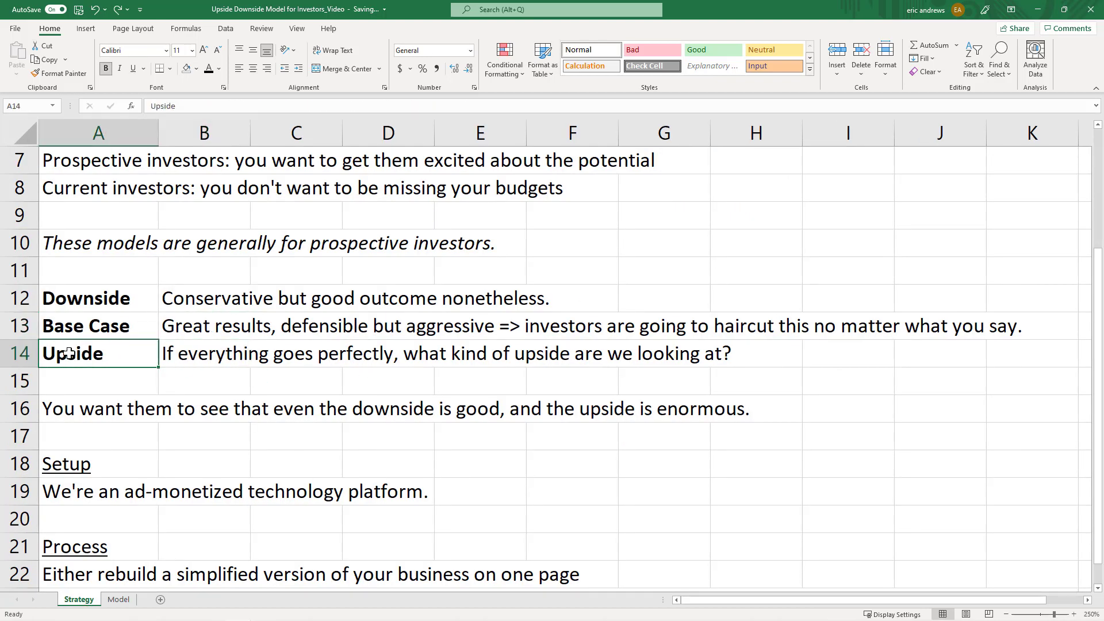
{"action": "left_click", "coordinate": [123, 600]}
{"action": "scroll", "coordinate": [498, 398], "scroll_direction": "down", "scroll_amount": 4}
{"action": "left_click", "coordinate": [358, 374]}
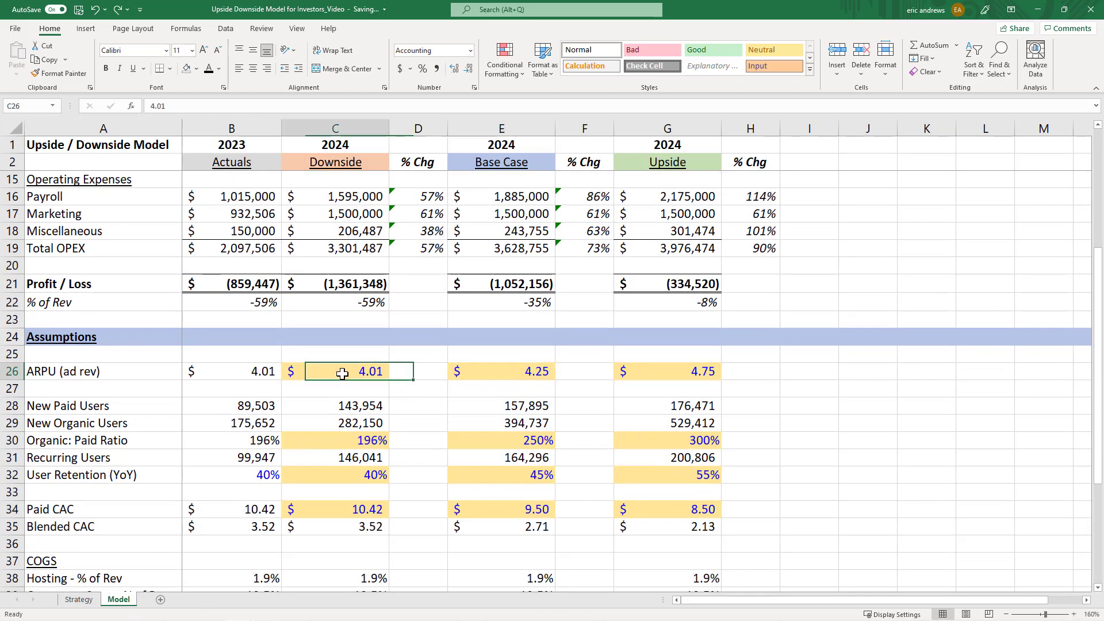
{"action": "left_click", "coordinate": [537, 374]}
{"action": "left_click", "coordinate": [690, 372]}
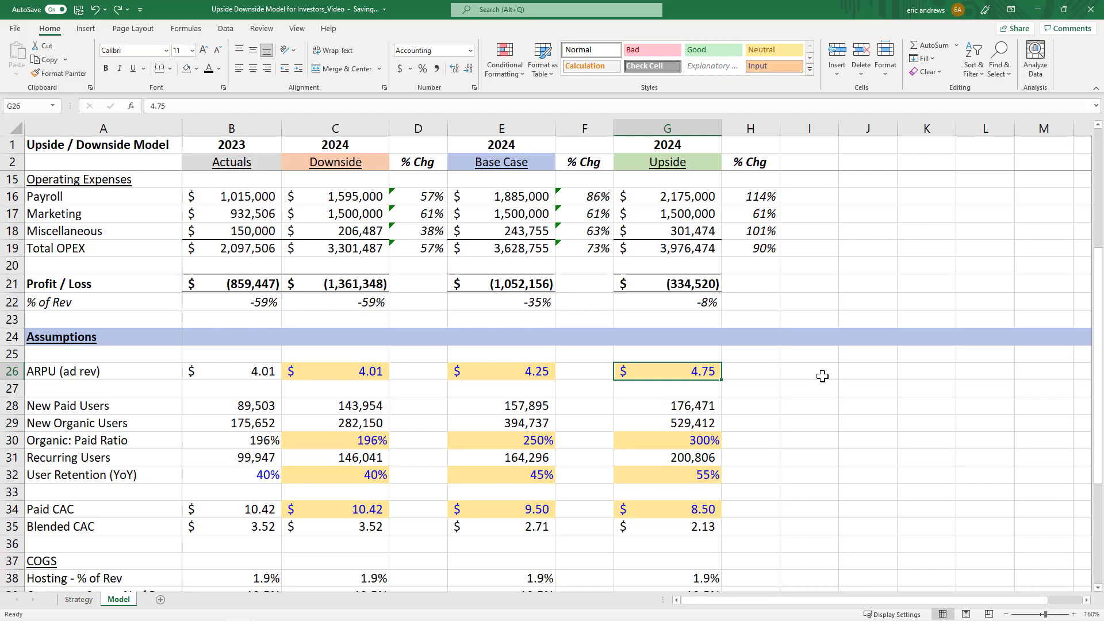
{"action": "left_click", "coordinate": [507, 443]}
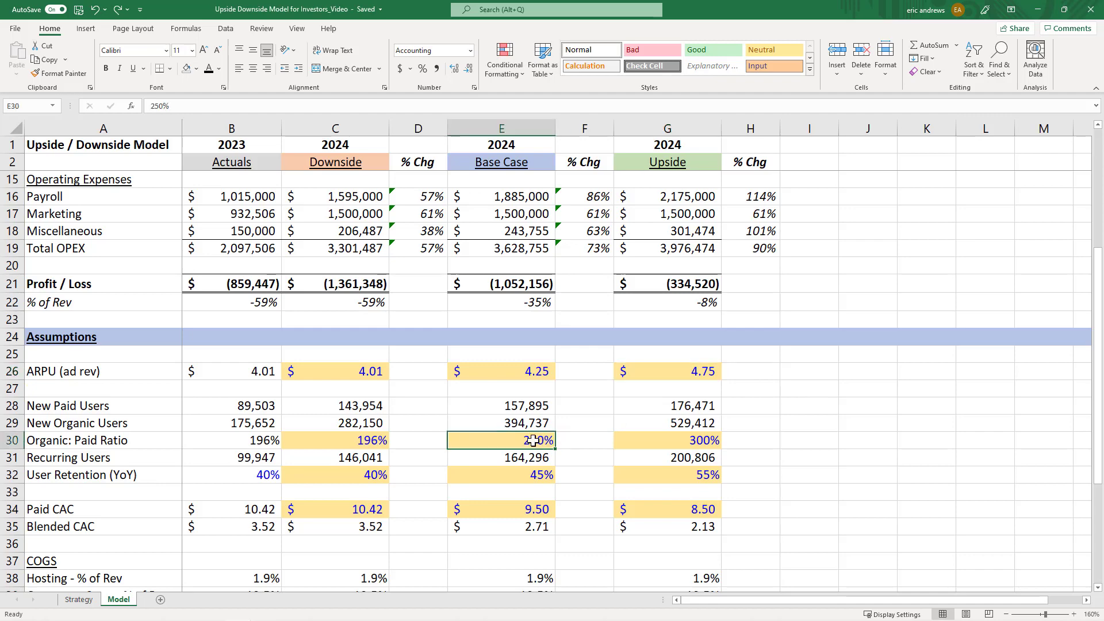
{"action": "left_click", "coordinate": [651, 437]}
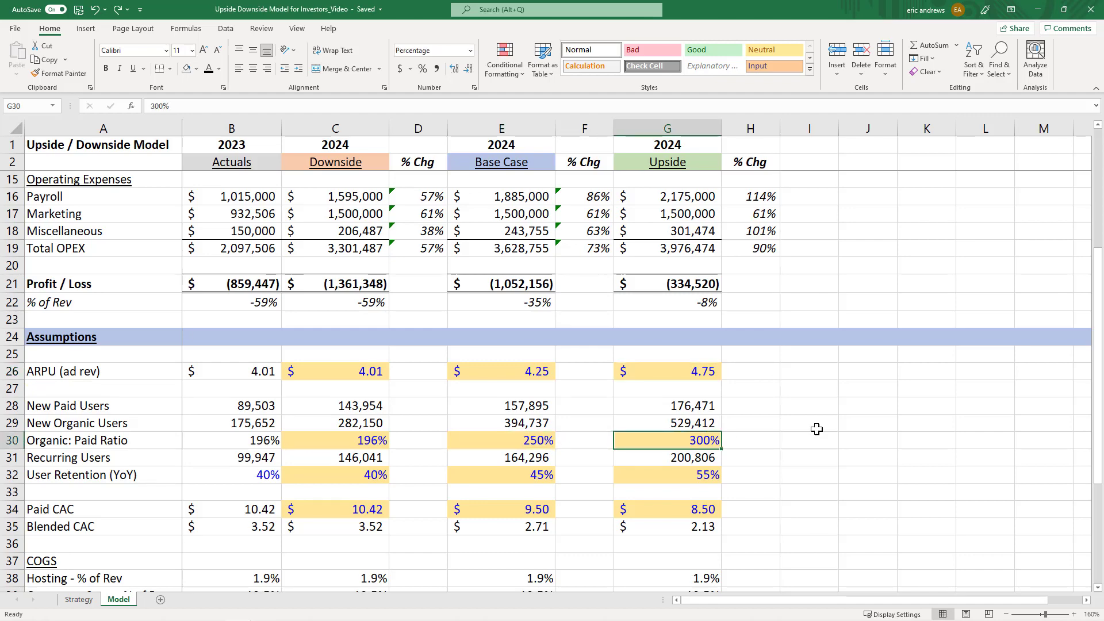
{"action": "scroll", "coordinate": [690, 414], "scroll_direction": "down", "scroll_amount": 1}
{"action": "left_click", "coordinate": [661, 421]}
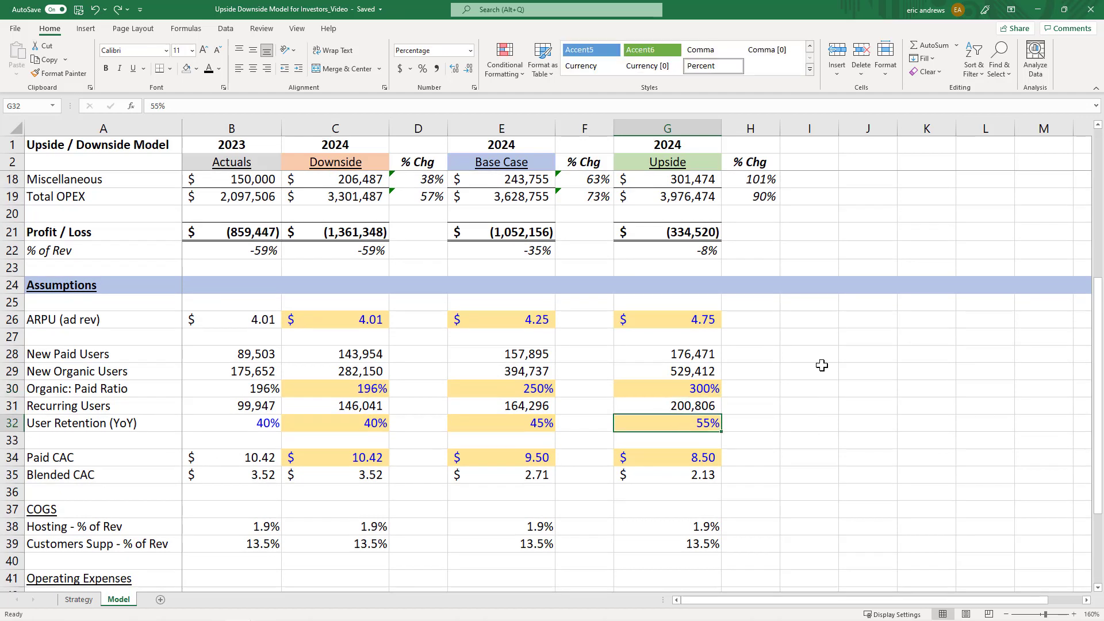
{"action": "left_click", "coordinate": [684, 321]}
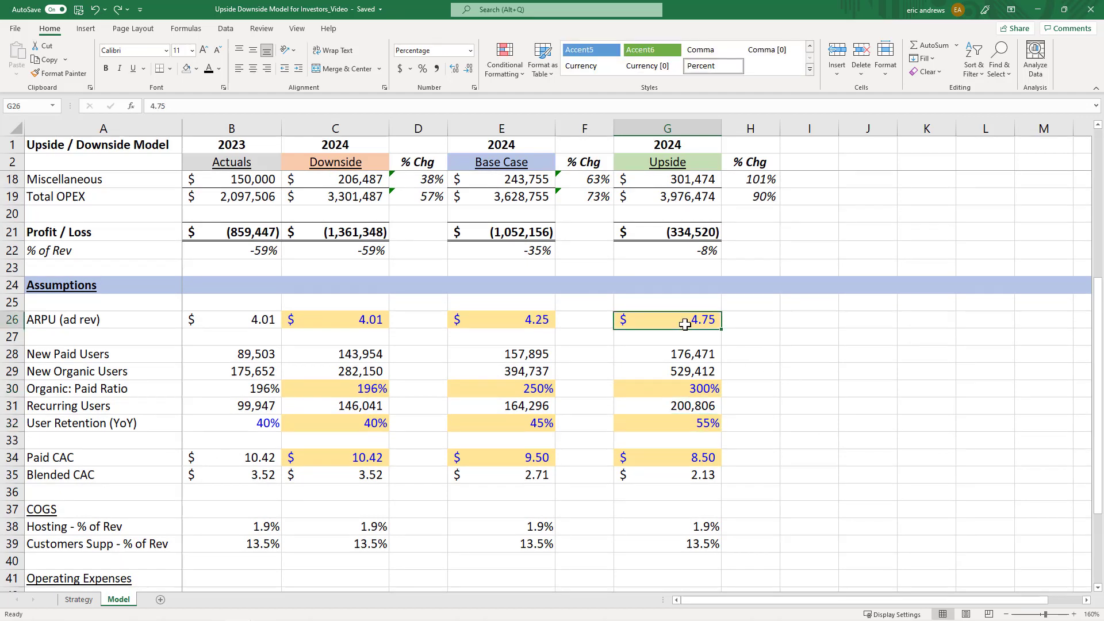
{"action": "left_click", "coordinate": [697, 387]}
{"action": "left_click", "coordinate": [686, 428]}
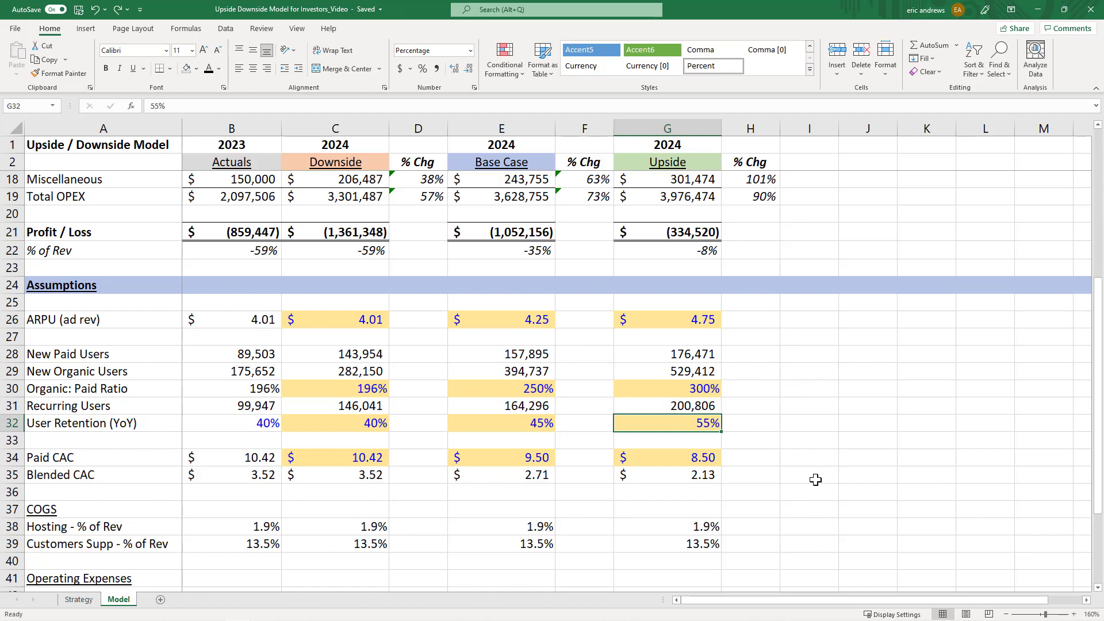
{"action": "left_click", "coordinate": [690, 458]}
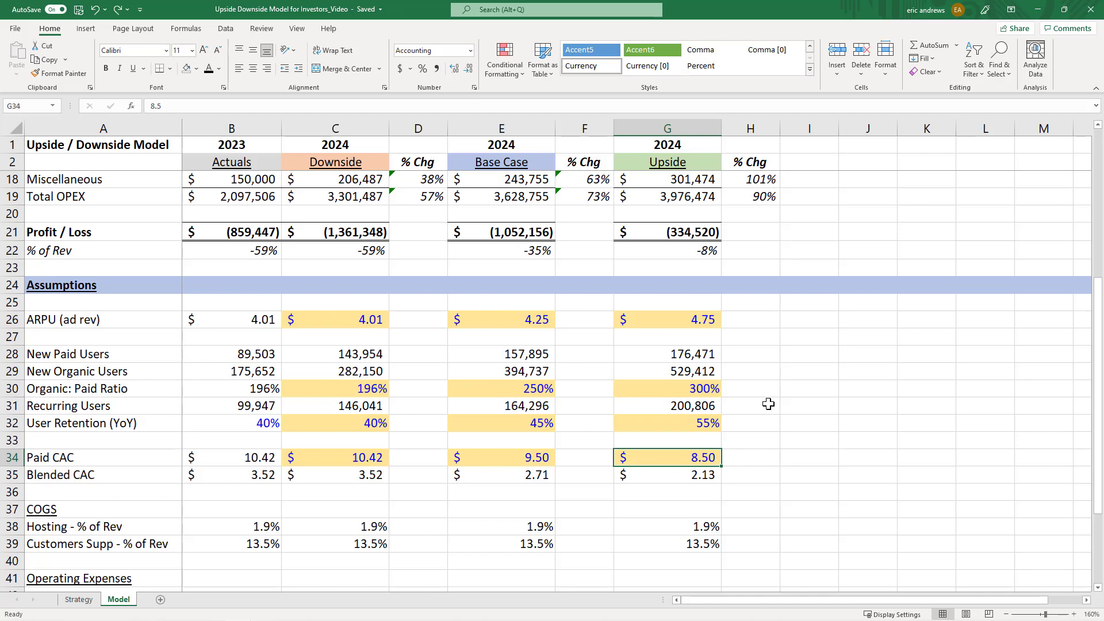
{"action": "scroll", "coordinate": [747, 406], "scroll_direction": "down", "scroll_amount": 1}
{"action": "left_click", "coordinate": [527, 406]}
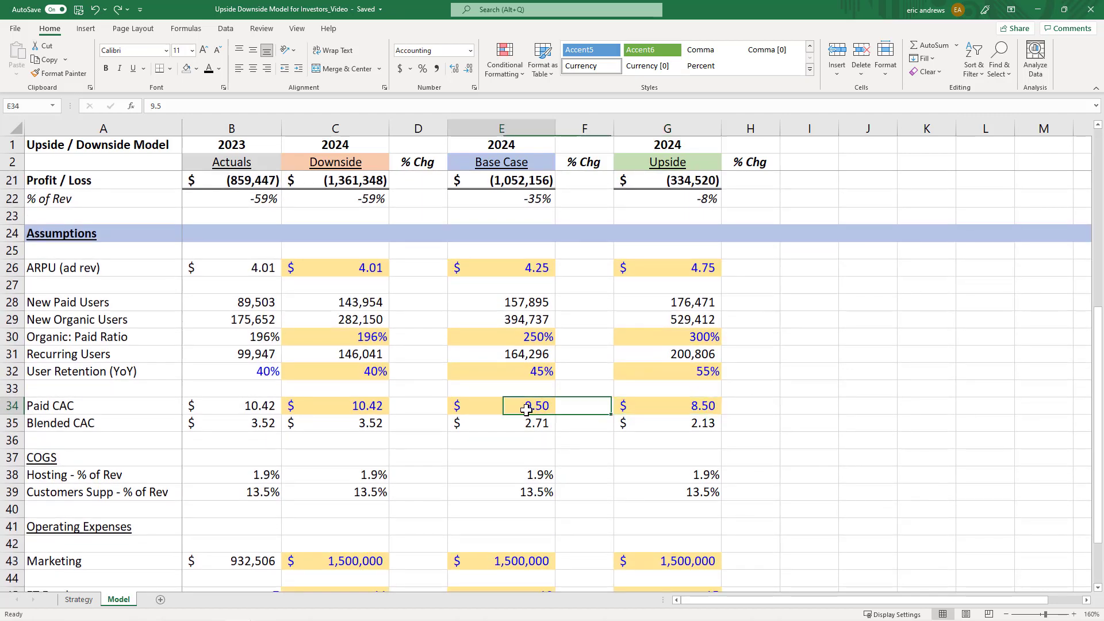
{"action": "left_click", "coordinate": [359, 406]}
{"action": "left_click", "coordinate": [488, 405]}
{"action": "left_click", "coordinate": [660, 406]}
{"action": "scroll", "coordinate": [835, 414], "scroll_direction": "down", "scroll_amount": 3}
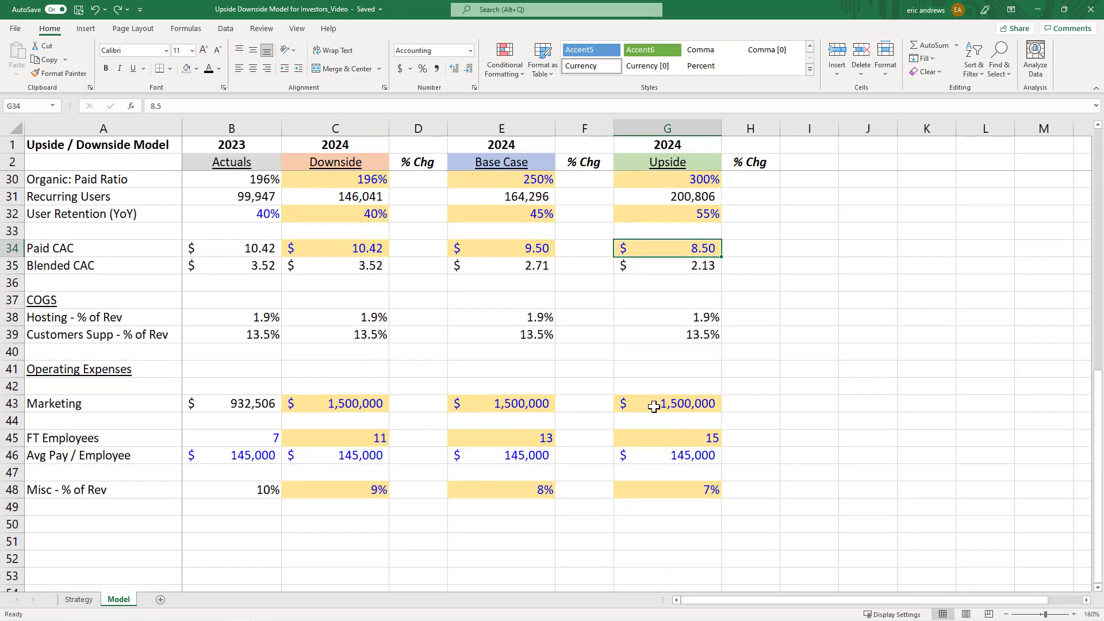
{"action": "scroll", "coordinate": [666, 372], "scroll_direction": "up", "scroll_amount": 9}
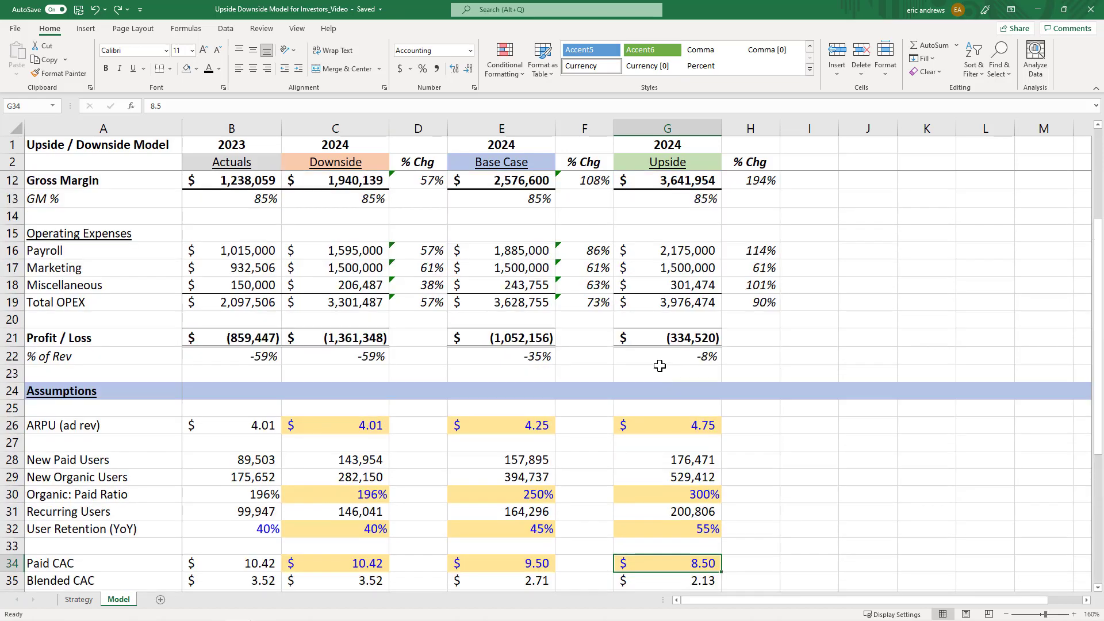
{"action": "left_click", "coordinate": [673, 492]}
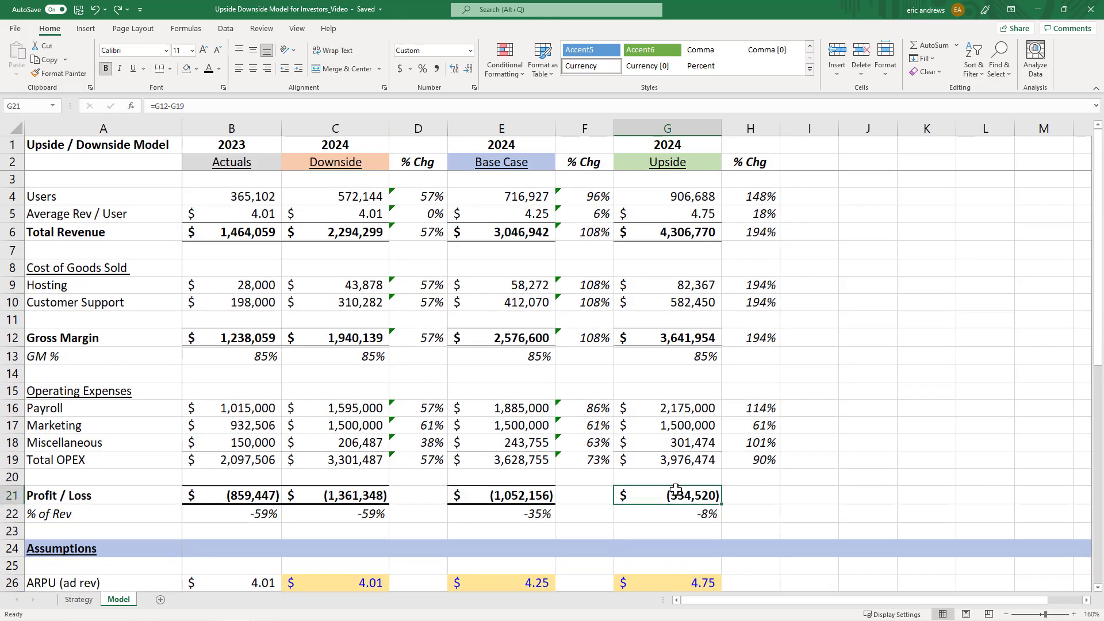
{"action": "left_click", "coordinate": [668, 237]}
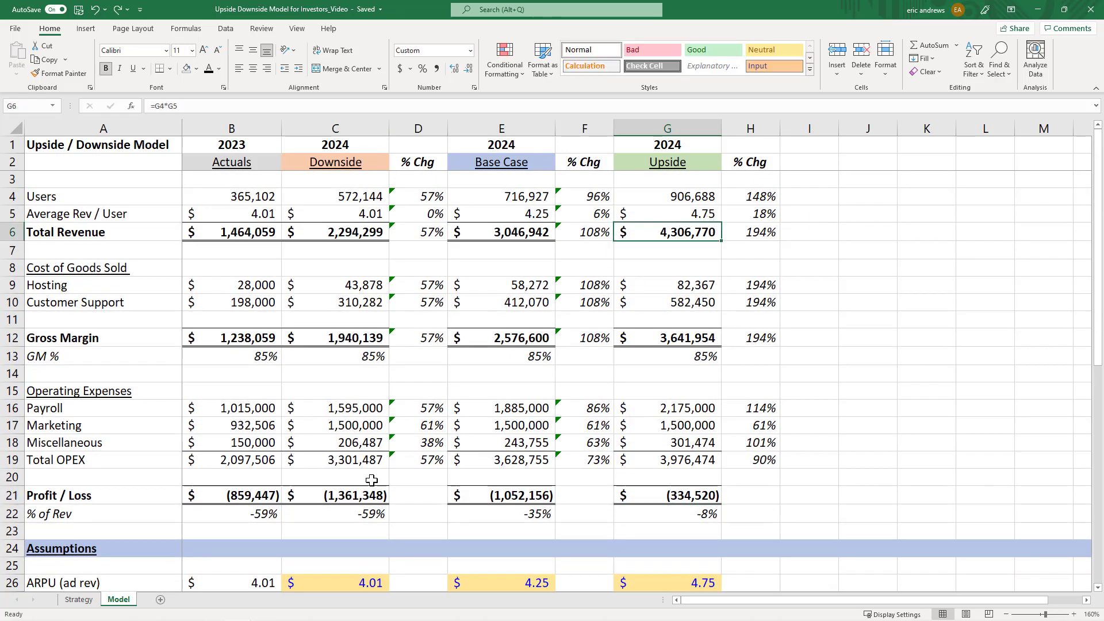
{"action": "left_click", "coordinate": [78, 599]}
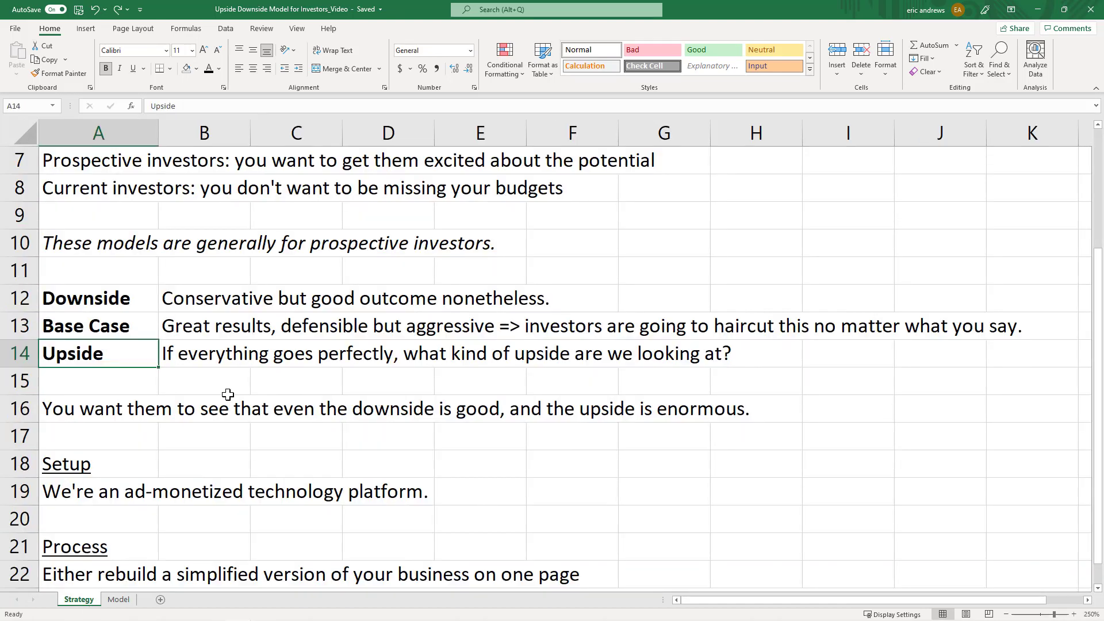
{"action": "left_click", "coordinate": [204, 357]}
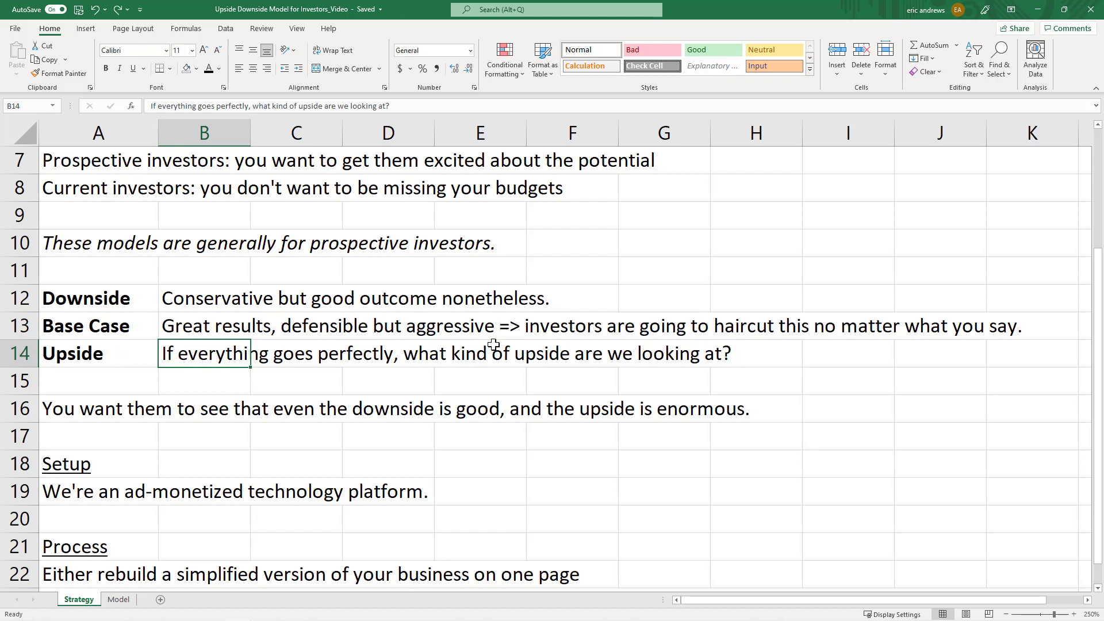
{"action": "left_click", "coordinate": [133, 411]}
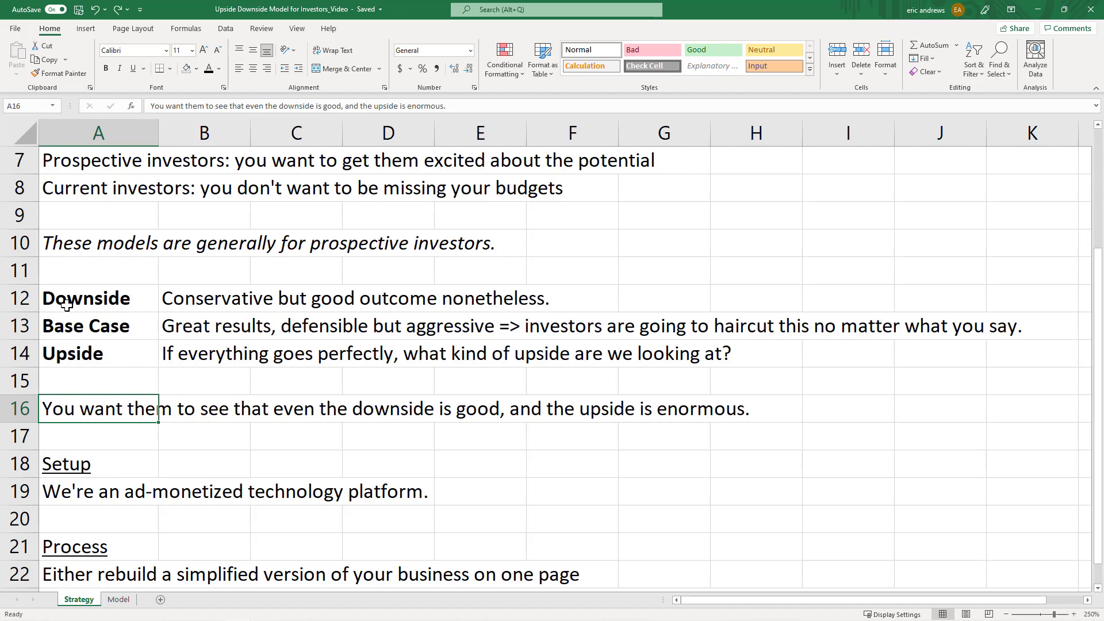
{"action": "scroll", "coordinate": [269, 387], "scroll_direction": "up", "scroll_amount": 2}
{"action": "key", "text": "ctrl+Page_Down"}
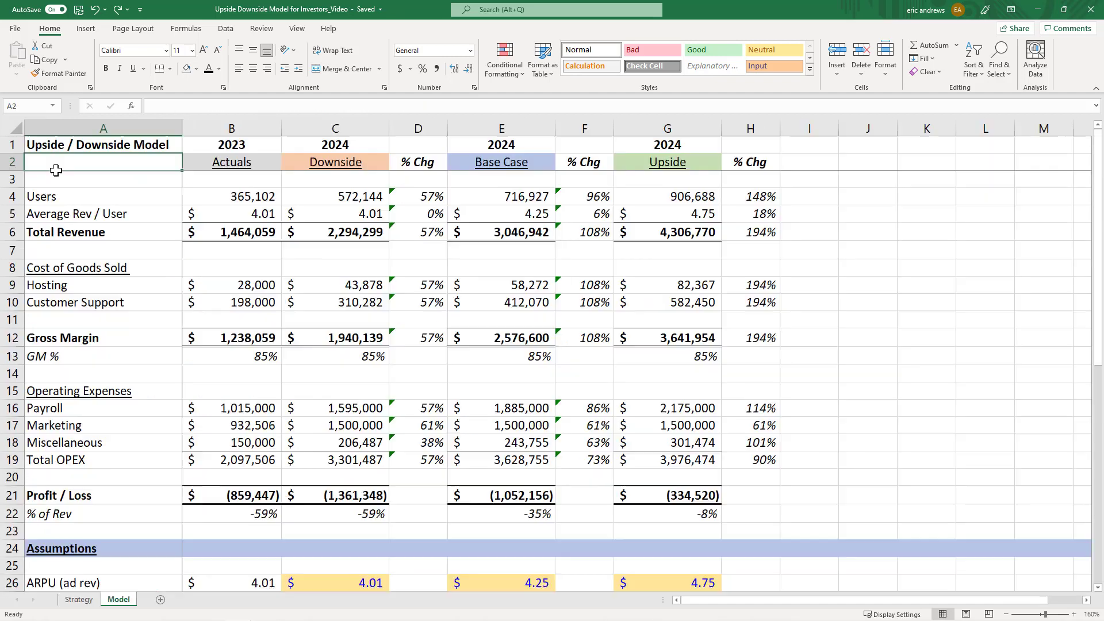